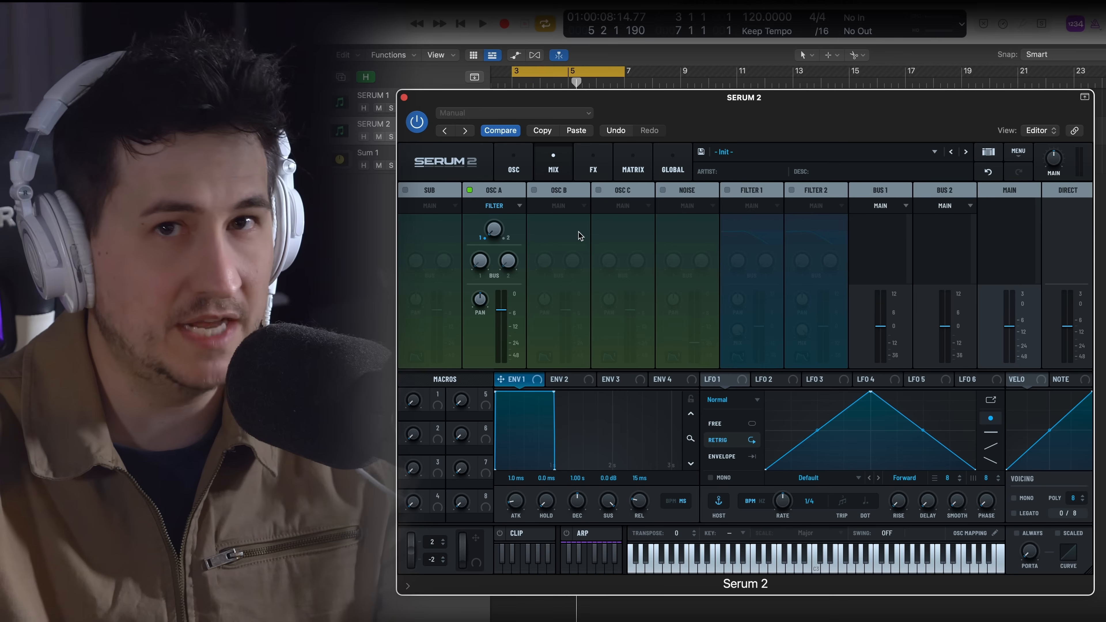
Enable the sub oscillator, Osc B and Osc C on the oscillator page.
{"action": "left_click", "coordinate": [515, 164]}
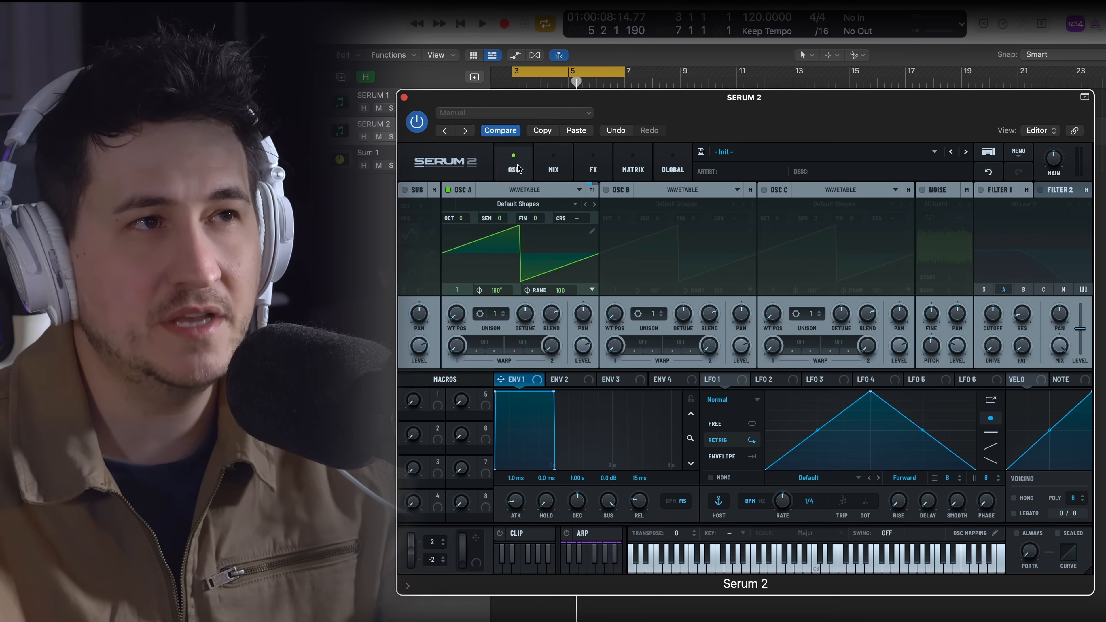
{"action": "left_click", "coordinate": [405, 190]}
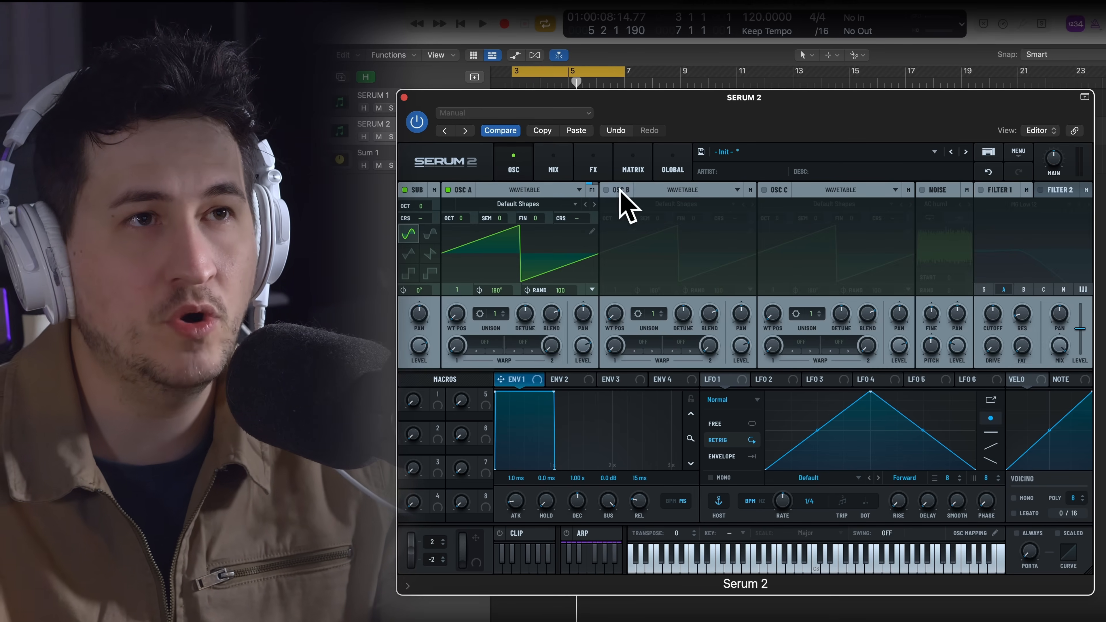
{"action": "left_click", "coordinate": [764, 190]}
{"action": "left_click", "coordinate": [606, 190]}
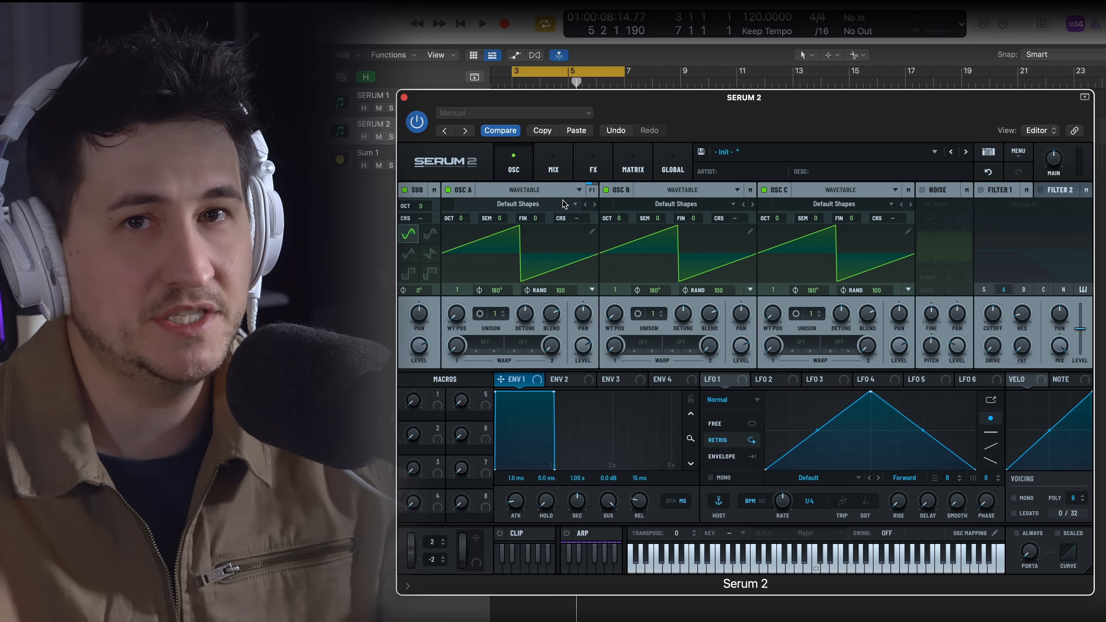
Examine the oscillator type options available for Osc A, Osc B and Osc C.
{"action": "left_click", "coordinate": [545, 190]}
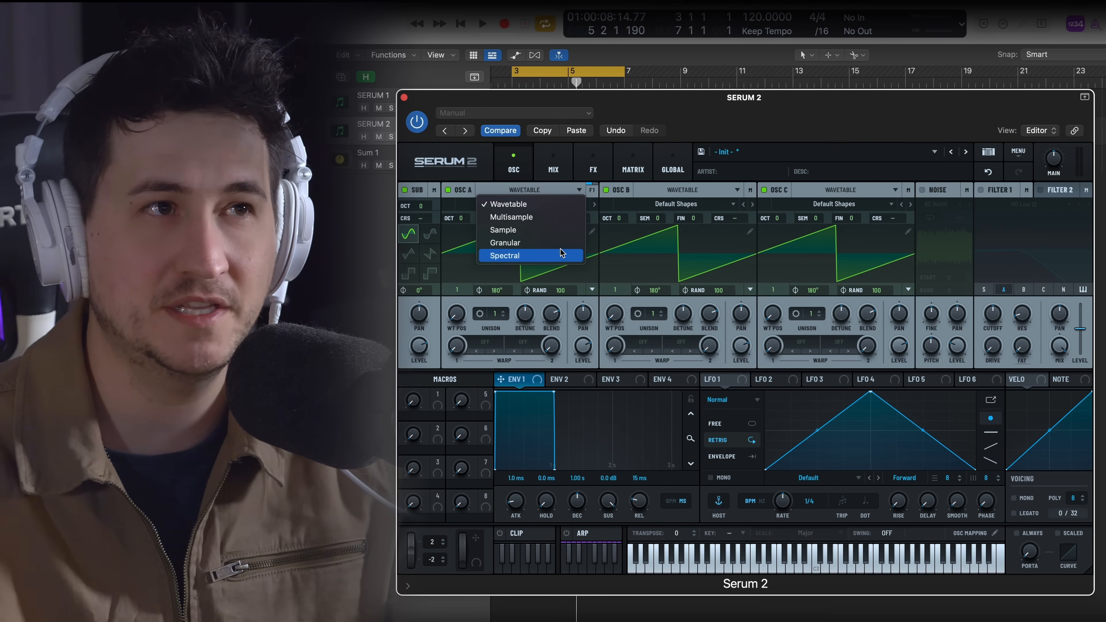
{"action": "left_click", "coordinate": [717, 187]}
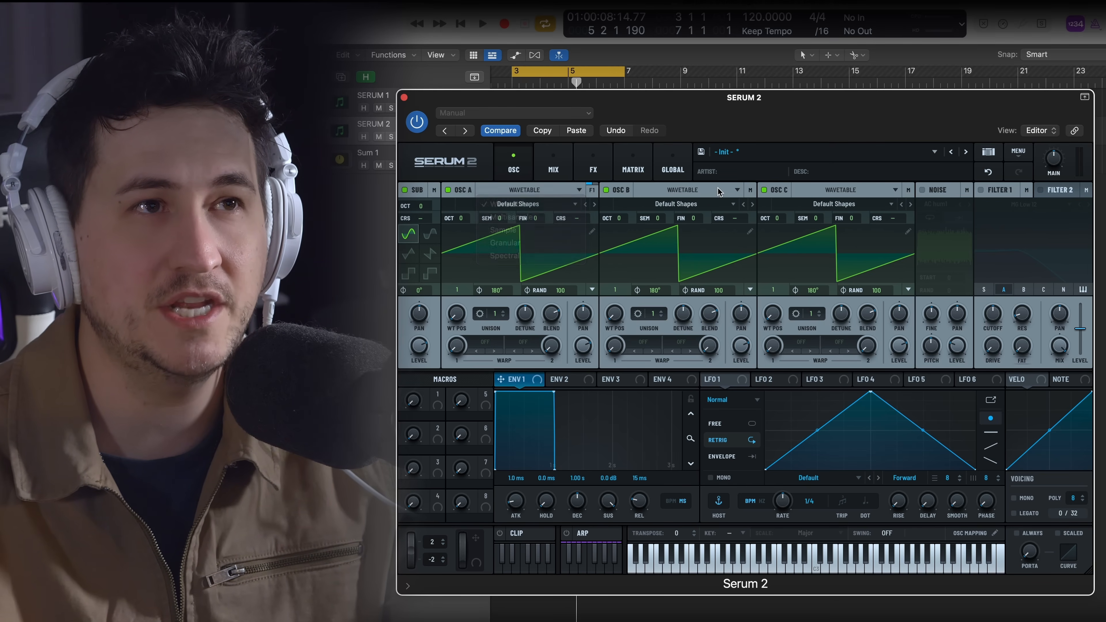
{"action": "left_click", "coordinate": [862, 191]}
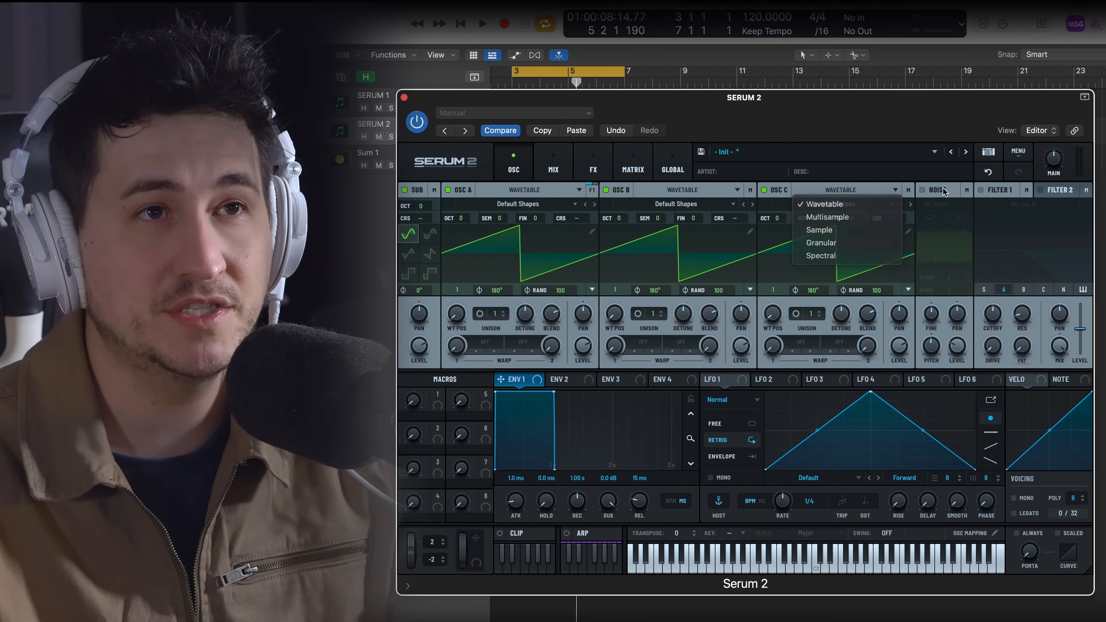
Enable the noise oscillator and both filters, and route Osc B and Osc C into the filter.
{"action": "left_click", "coordinate": [922, 190]}
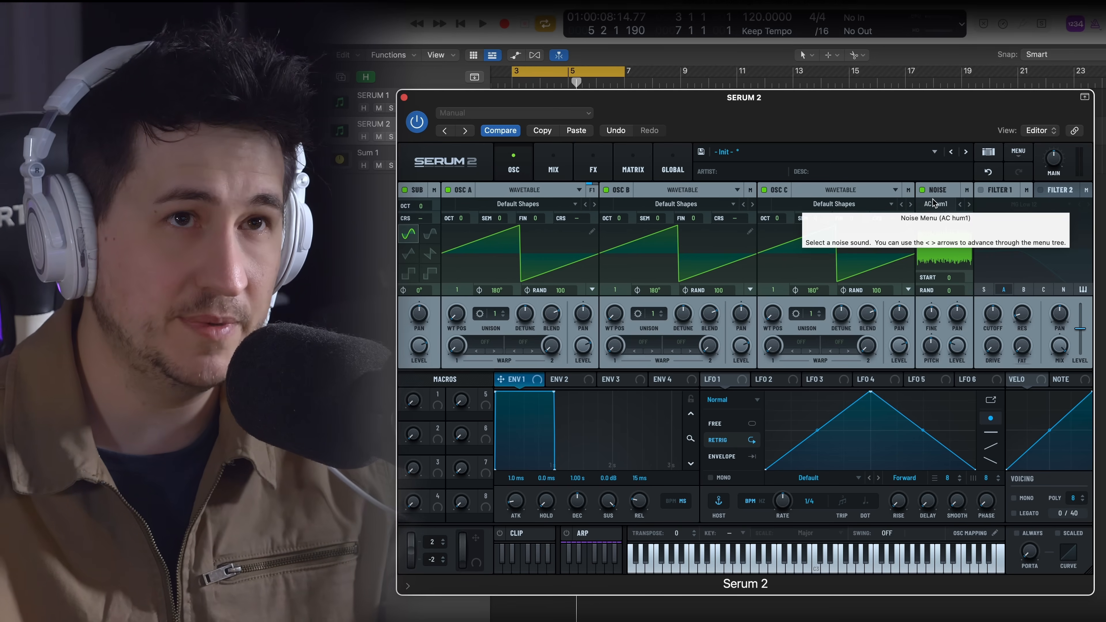
{"action": "left_click", "coordinate": [981, 190]}
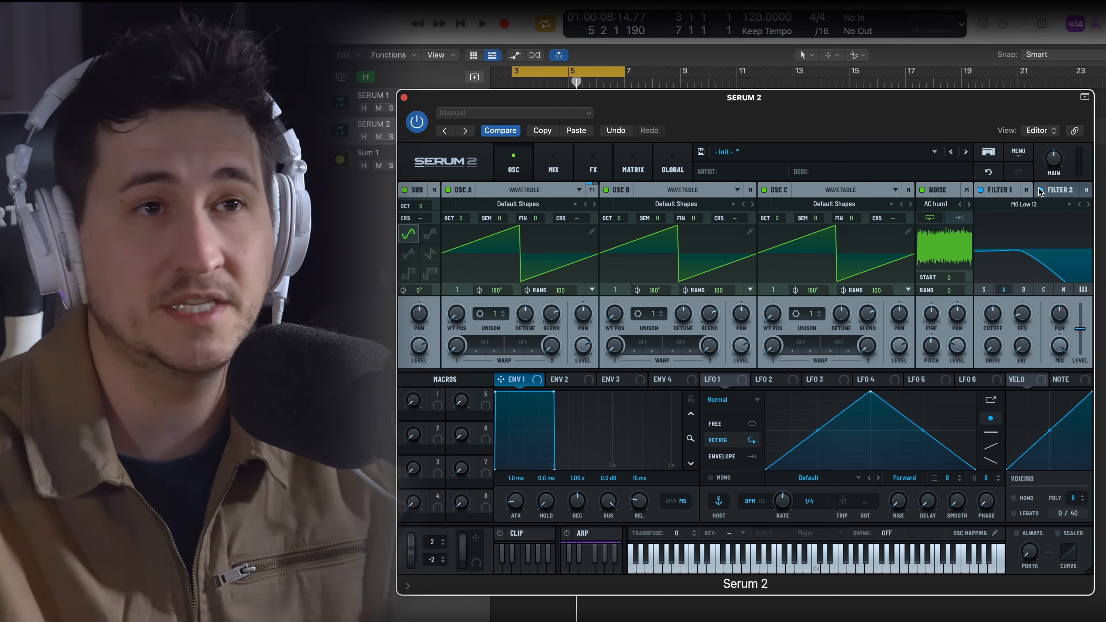
{"action": "left_click", "coordinate": [1024, 289]}
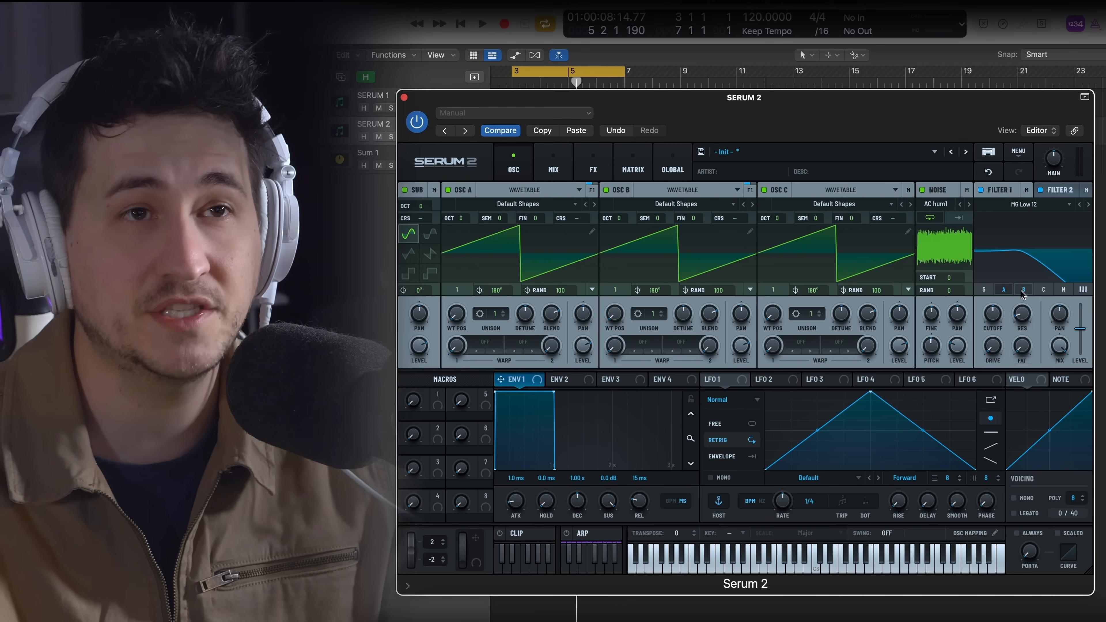
{"action": "left_click", "coordinate": [1043, 290]}
Review Osc A's filter and bus routing, and the bus sends of the oscillators in the mixer.
{"action": "left_click", "coordinate": [591, 190]}
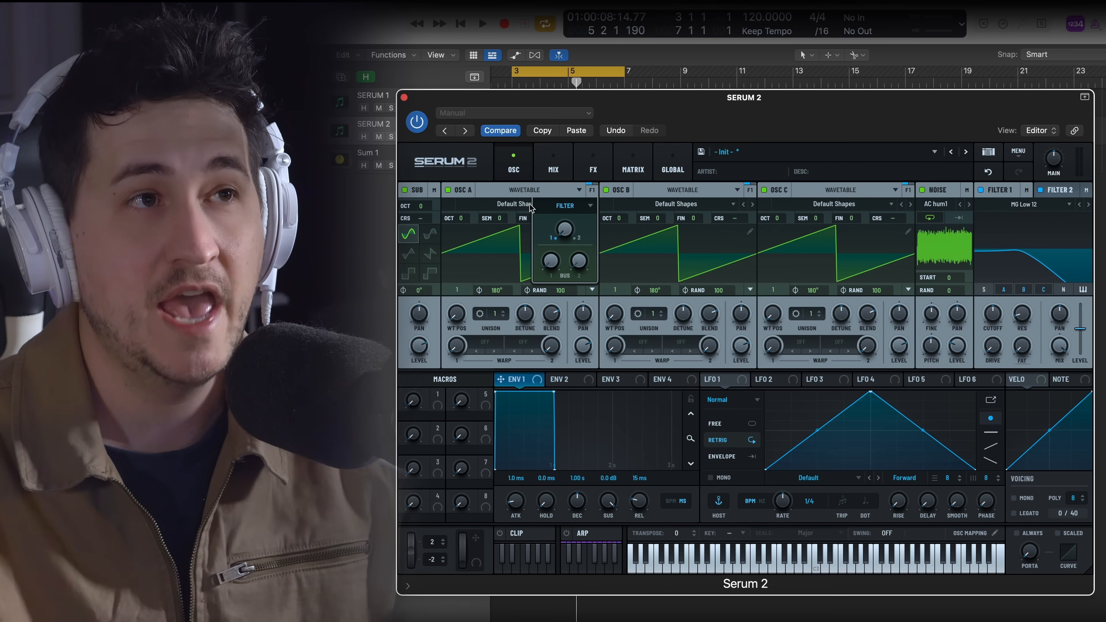
{"action": "left_click", "coordinate": [558, 171]}
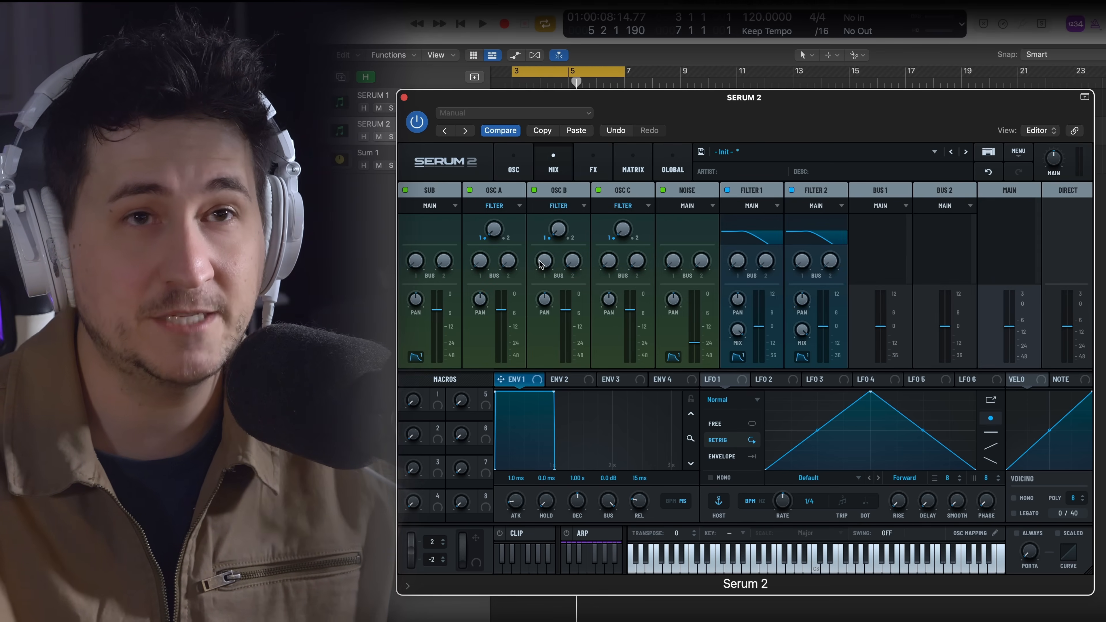
{"action": "mouse_move", "coordinate": [540, 264]}
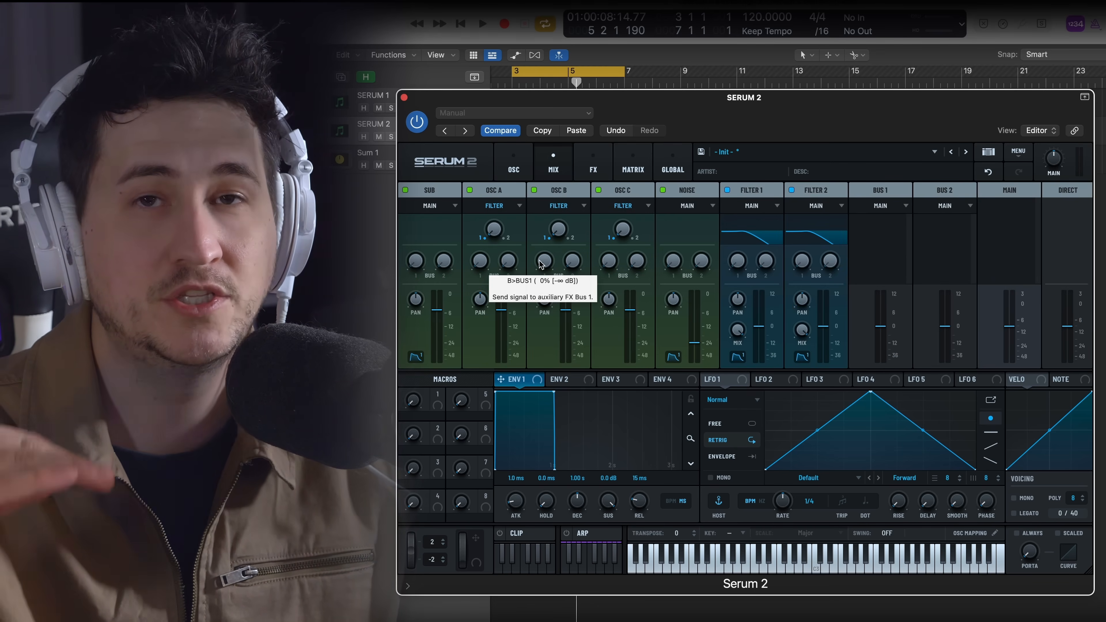
Review Env 4 and the additional LFOs on the oscillator page, including the mode options for LFO 6.
{"action": "left_click", "coordinate": [513, 171]}
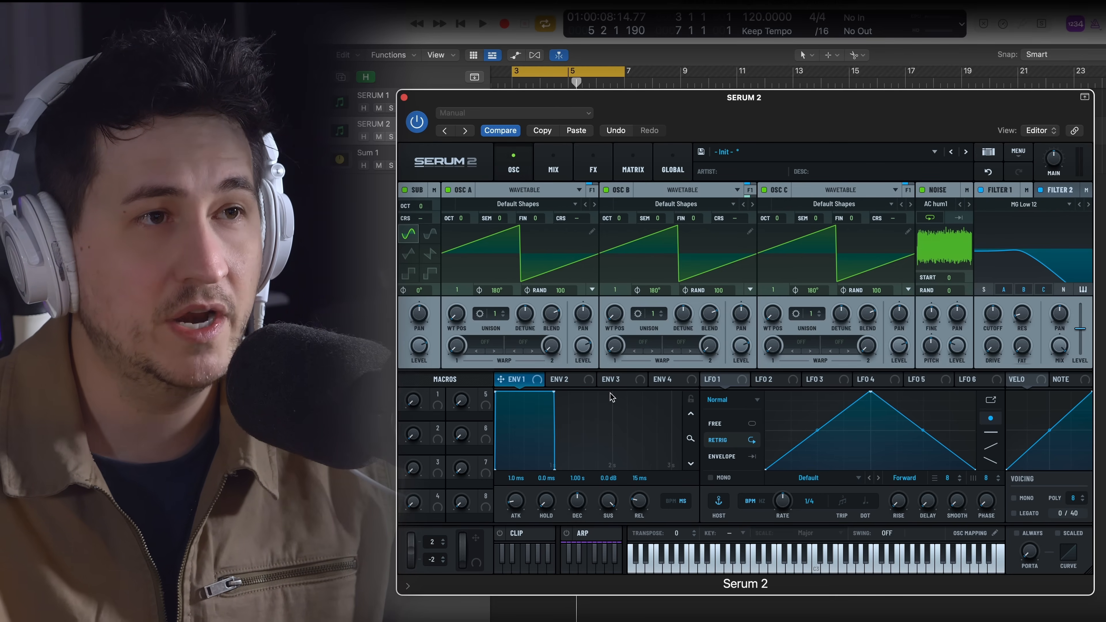
{"action": "left_click", "coordinate": [665, 383]}
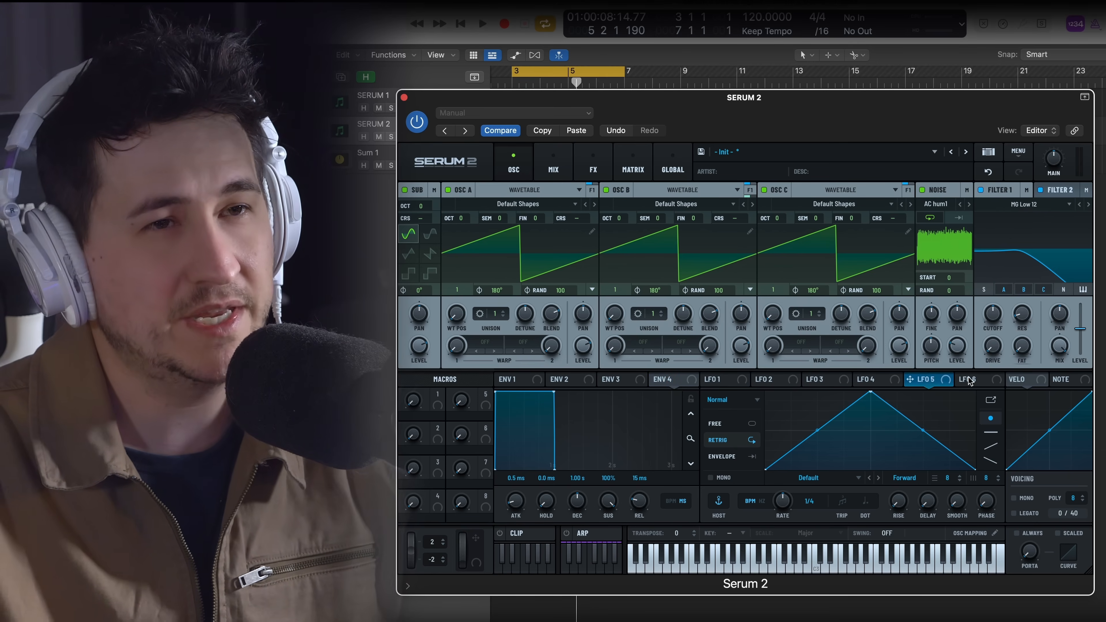
{"action": "left_click", "coordinate": [762, 405]}
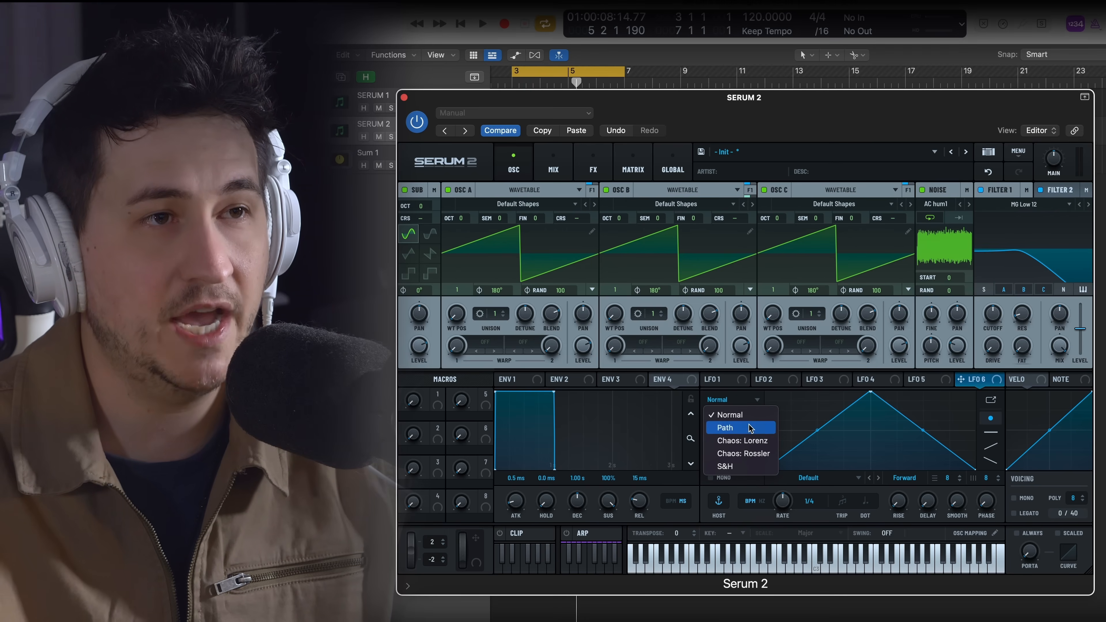
{"action": "left_click", "coordinate": [730, 393]}
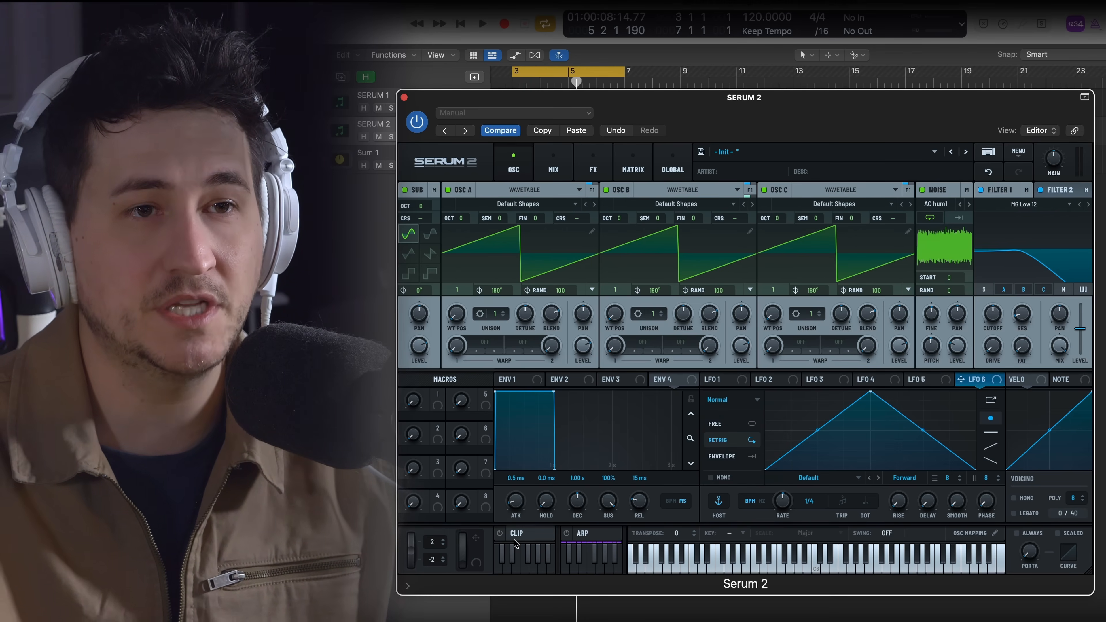
Examine the clip sequencer's piano roll and the arpeggiator's pattern and playback settings.
{"action": "left_click", "coordinate": [506, 535]}
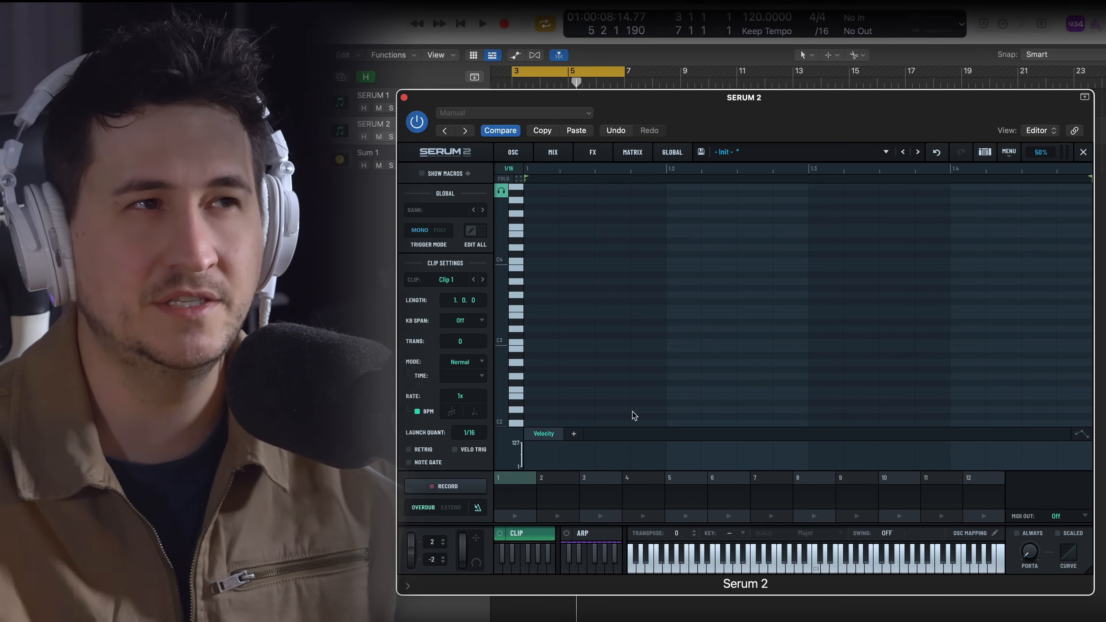
{"action": "left_click", "coordinate": [600, 539]}
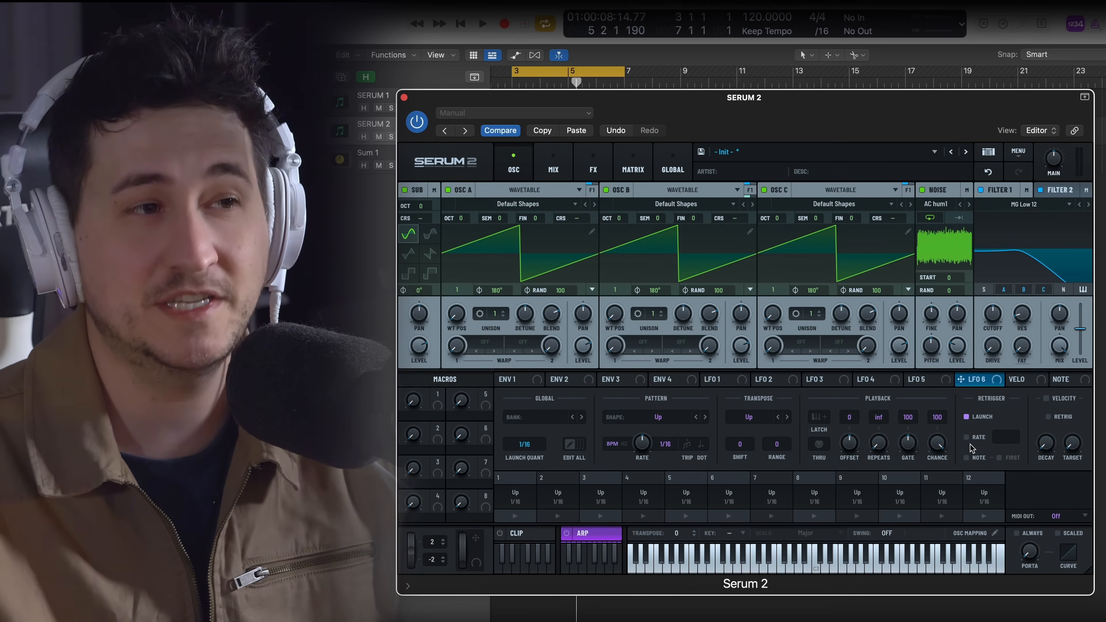
{"action": "left_click", "coordinate": [543, 538]}
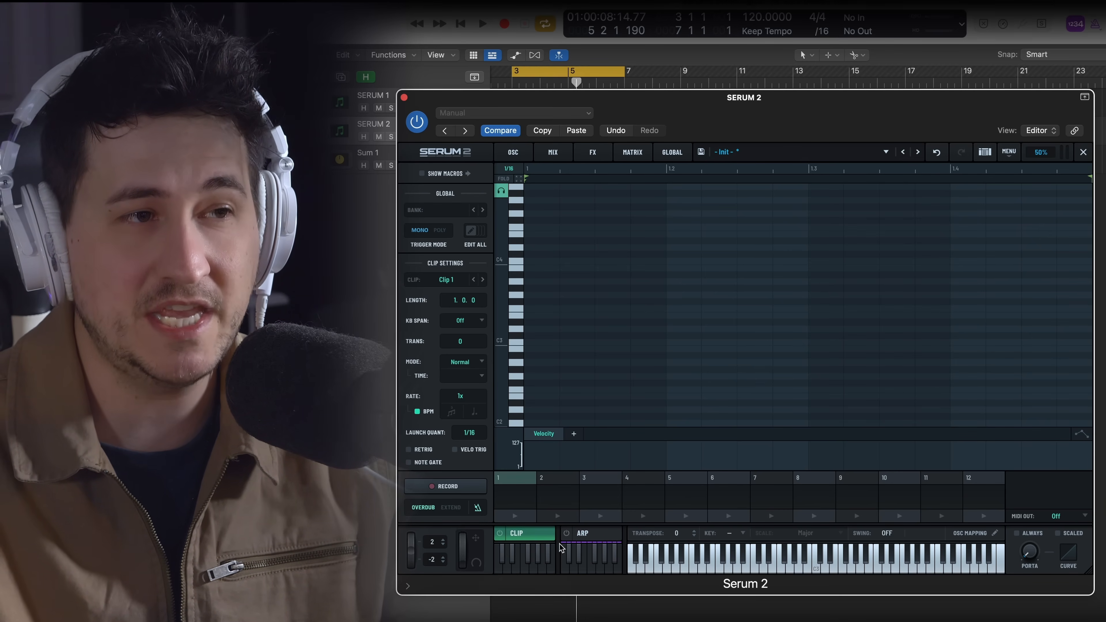
{"action": "left_click", "coordinate": [588, 536]}
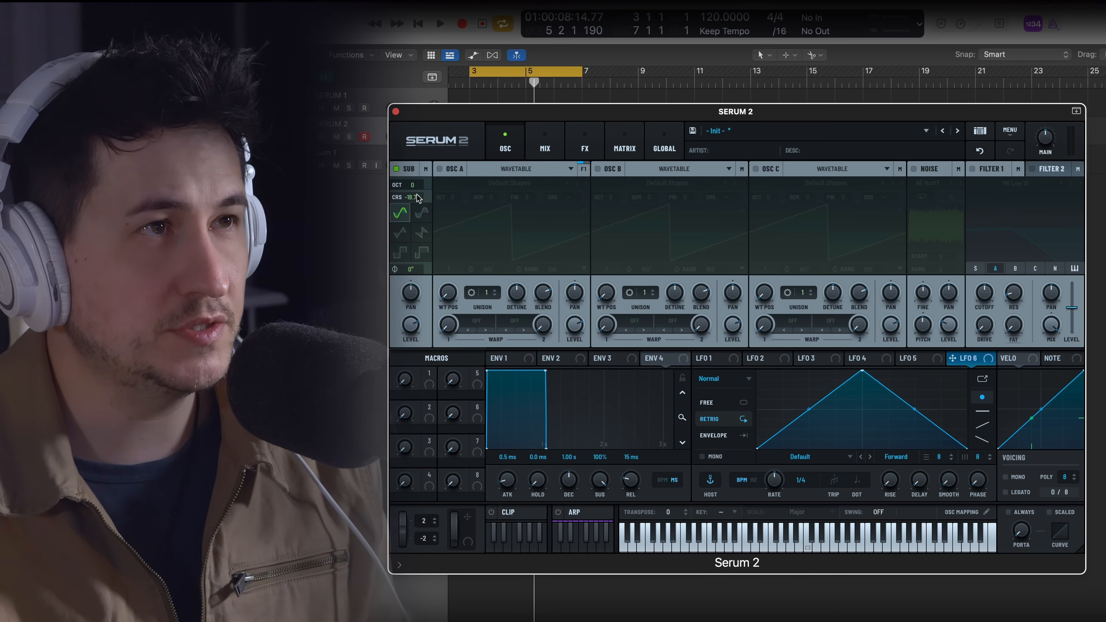
Reset the sub oscillator's coarse pitch to 0.
{"action": "double_click", "coordinate": [51, 154]}
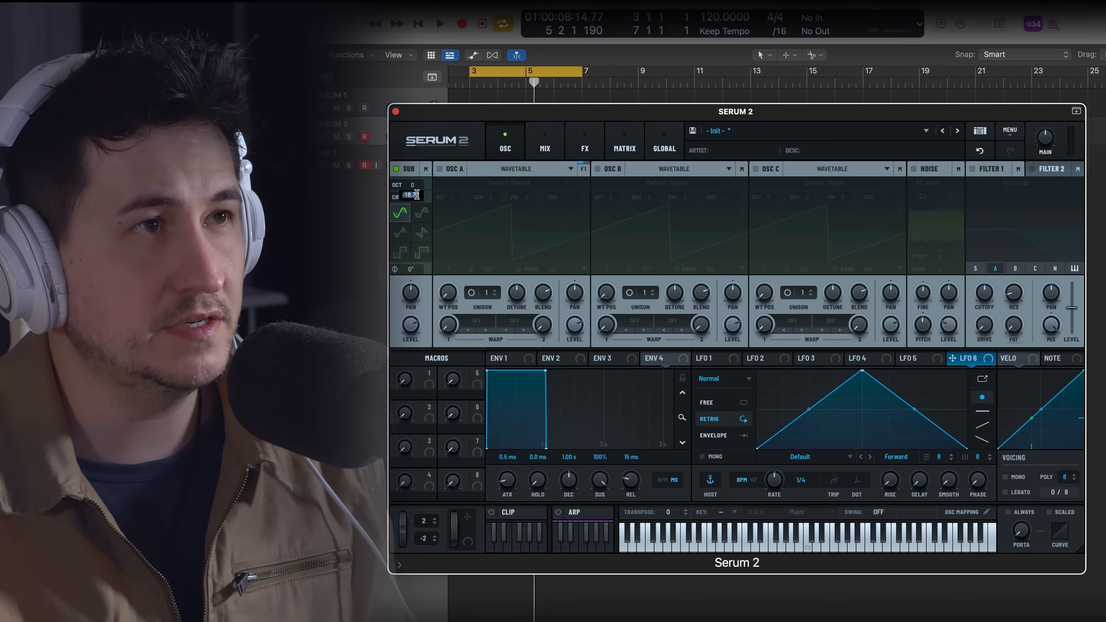
{"action": "type", "text": "0"}
{"action": "key", "text": "Return"}
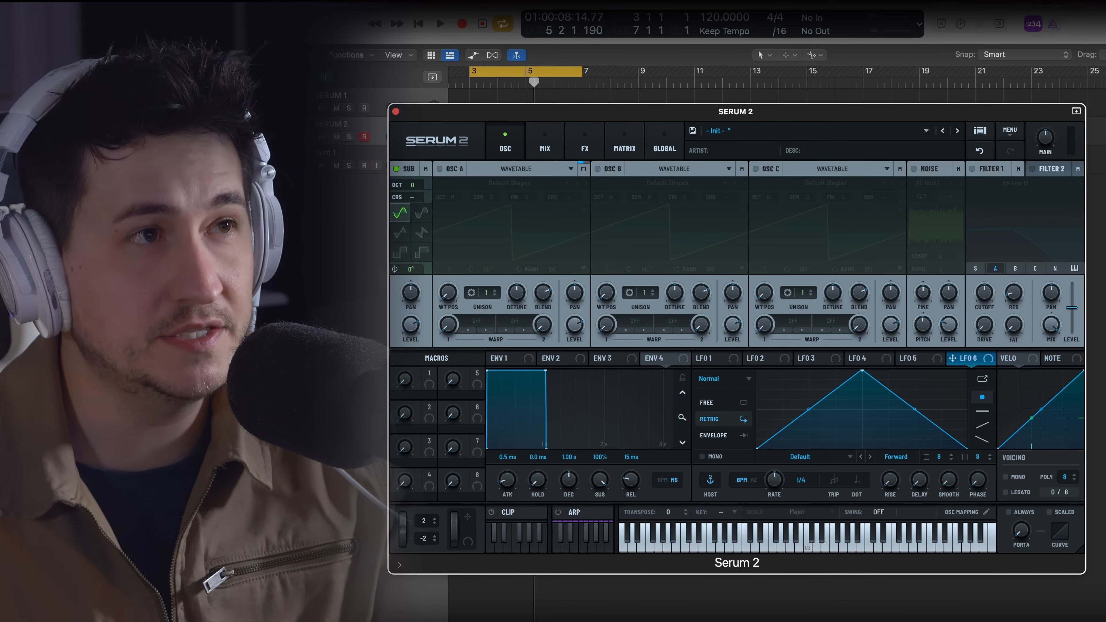
Switch the sub oscillator to the triangle waveform and shift its phase to about 37°.
{"action": "left_click_drag", "start_coordinate": [411, 269], "coordinate": [411, 242]}
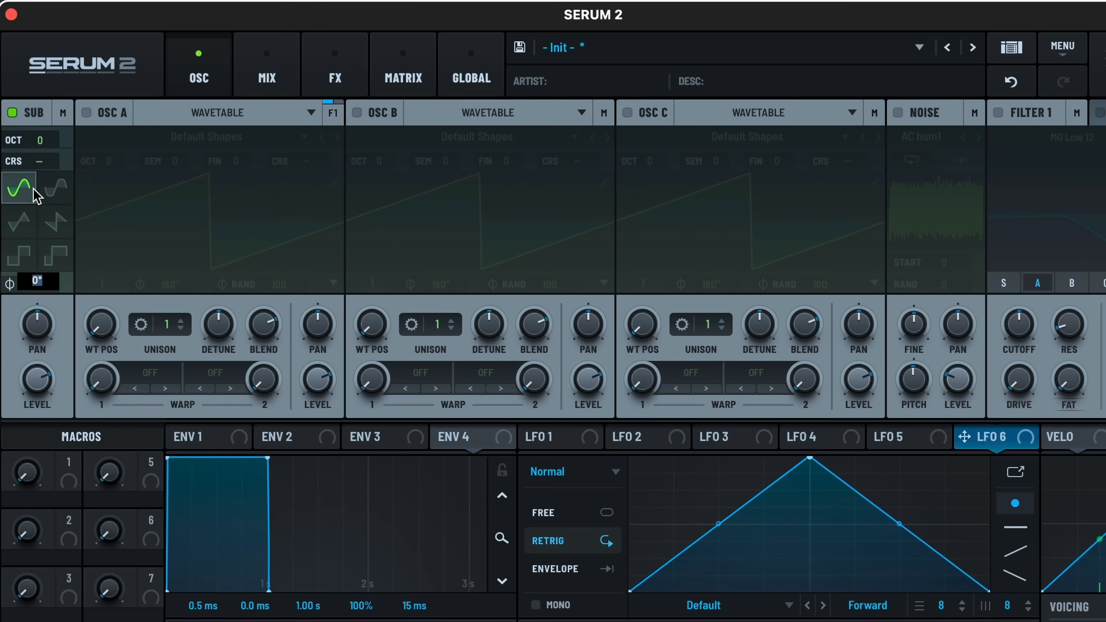
{"action": "left_click", "coordinate": [20, 222]}
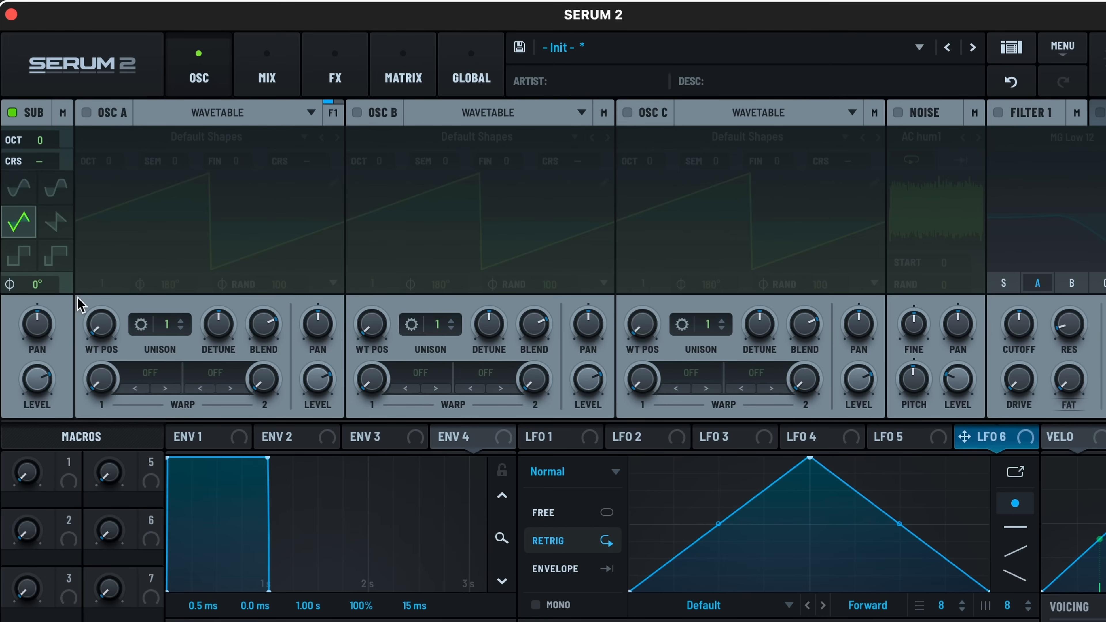
{"action": "left_click_drag", "start_coordinate": [59, 281], "coordinate": [83, 253]}
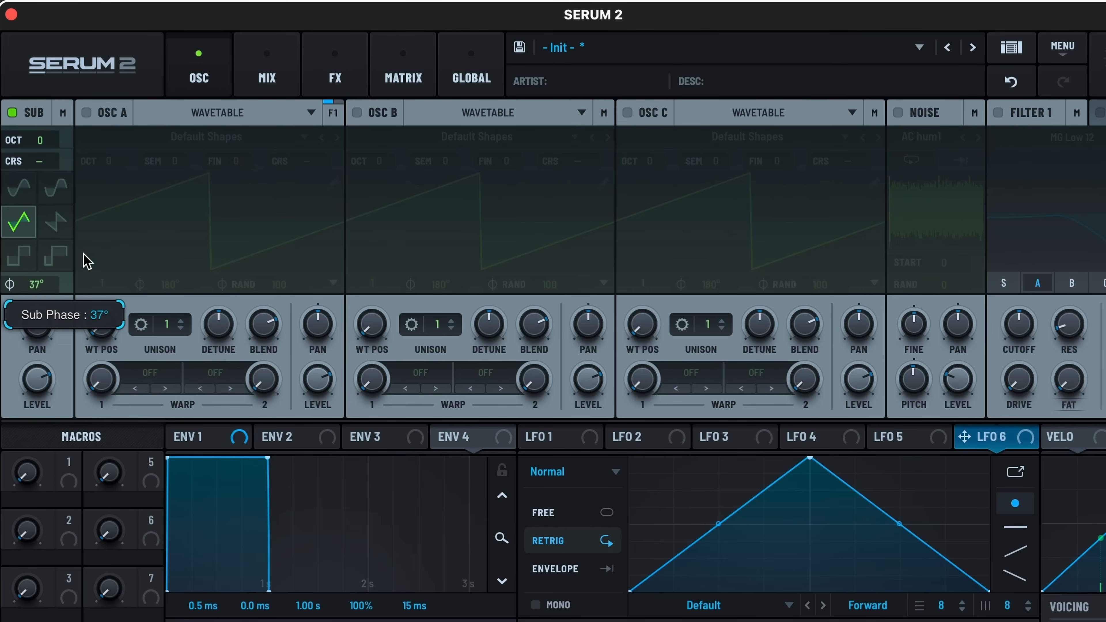
Assign LFO 2 to the sub oscillator's phase and adjust the modulation depth.
{"action": "left_click", "coordinate": [664, 437]}
{"action": "left_click_drag", "start_coordinate": [638, 439], "coordinate": [33, 285]}
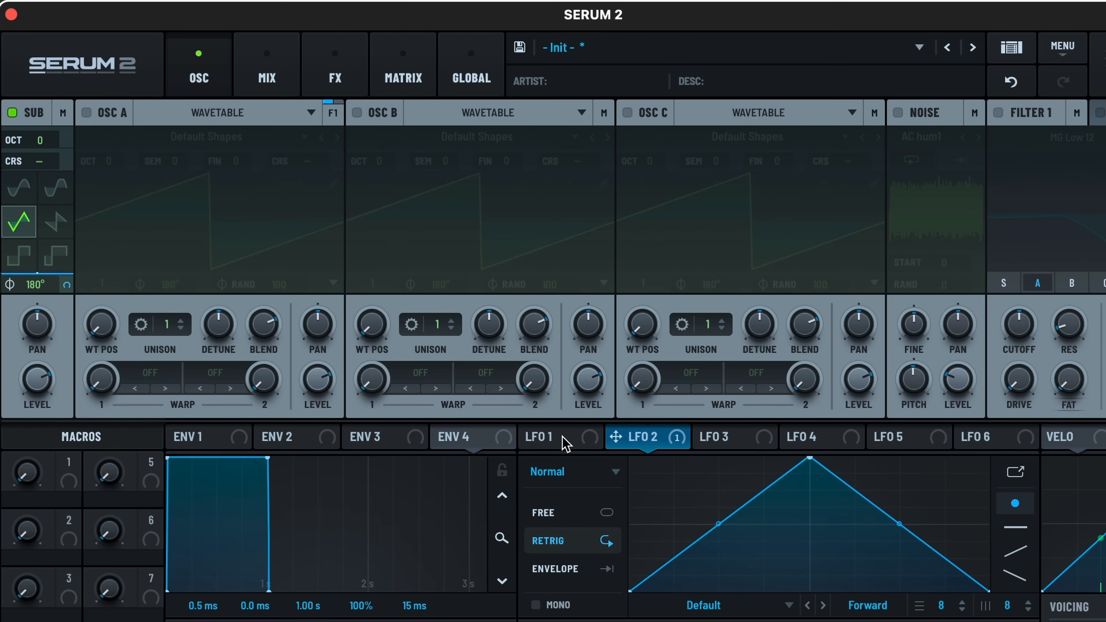
{"action": "left_click_drag", "start_coordinate": [68, 285], "coordinate": [70, 475]}
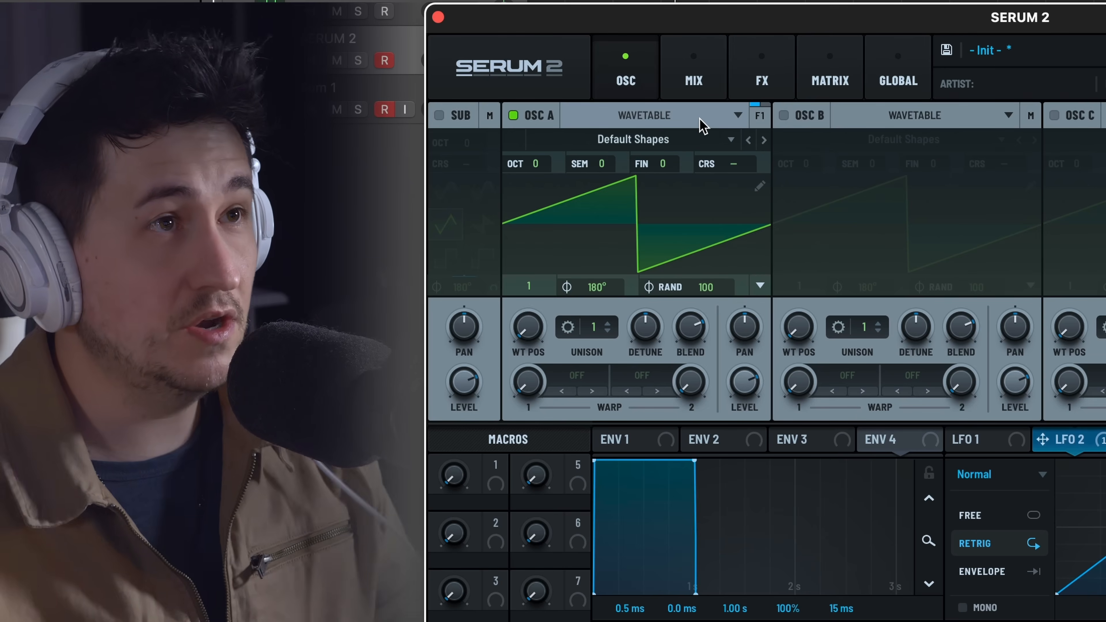
Load the Dying Saw wavetable from the digital S2 Tables into Osc A.
{"action": "left_click", "coordinate": [685, 139]}
{"action": "mouse_move", "coordinate": [714, 206]}
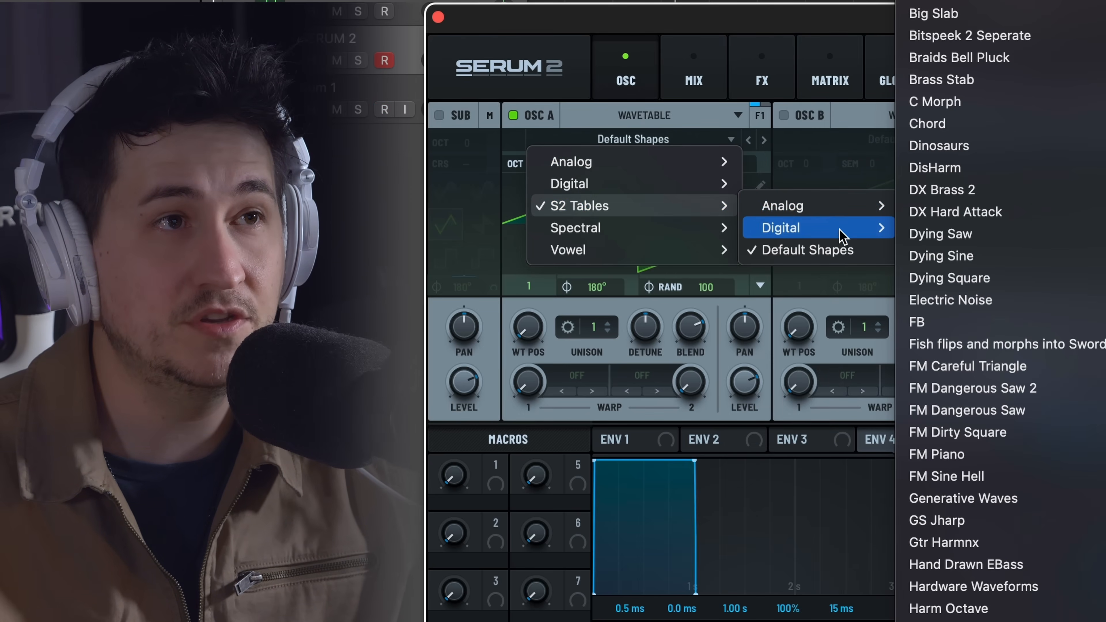
{"action": "mouse_move", "coordinate": [860, 205]}
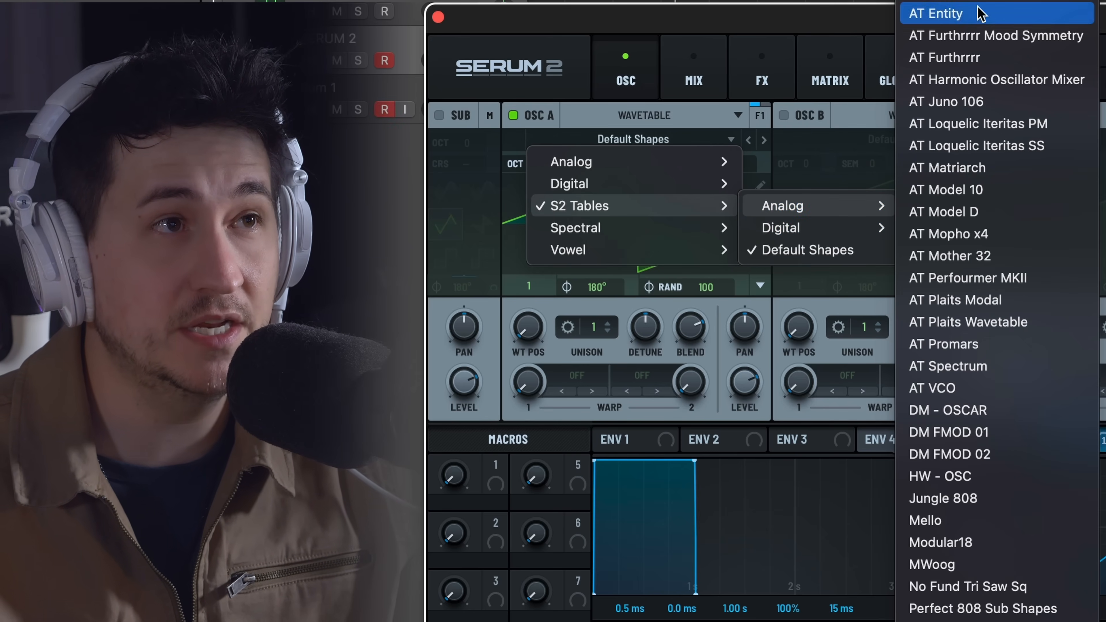
{"action": "mouse_move", "coordinate": [594, 164]}
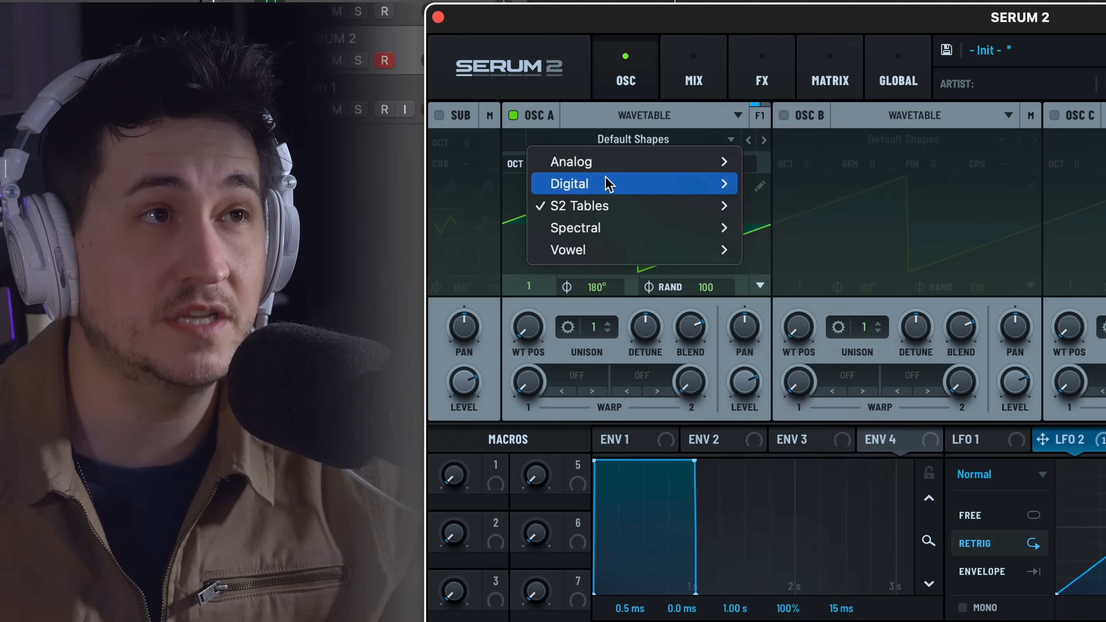
{"action": "mouse_move", "coordinate": [607, 184]}
{"action": "mouse_move", "coordinate": [626, 206]}
{"action": "mouse_move", "coordinate": [872, 229]}
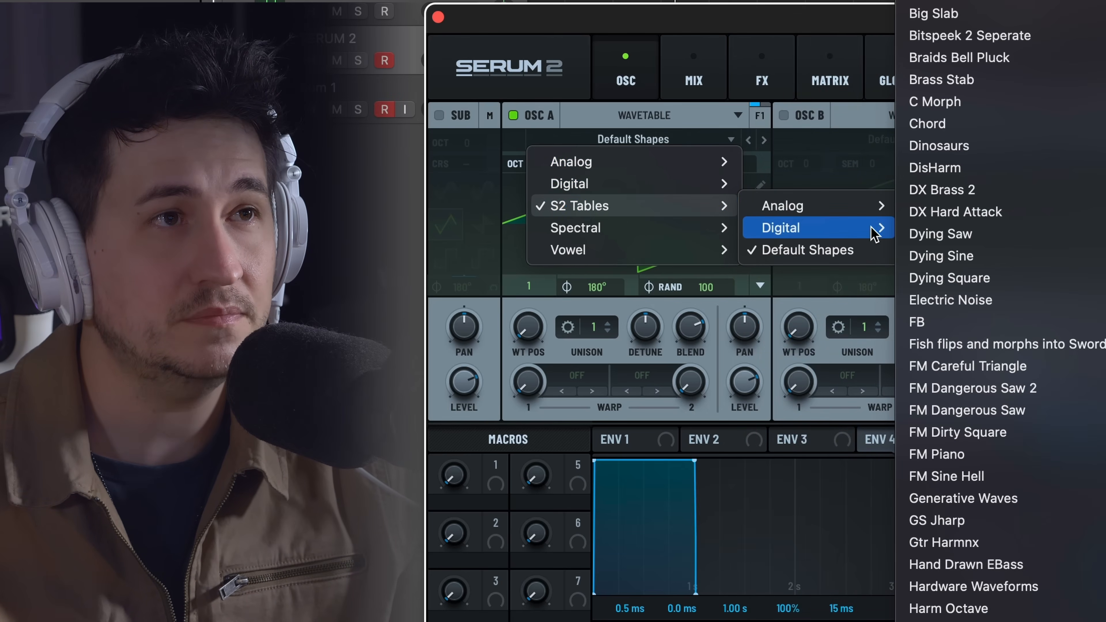
{"action": "left_click", "coordinate": [949, 235]}
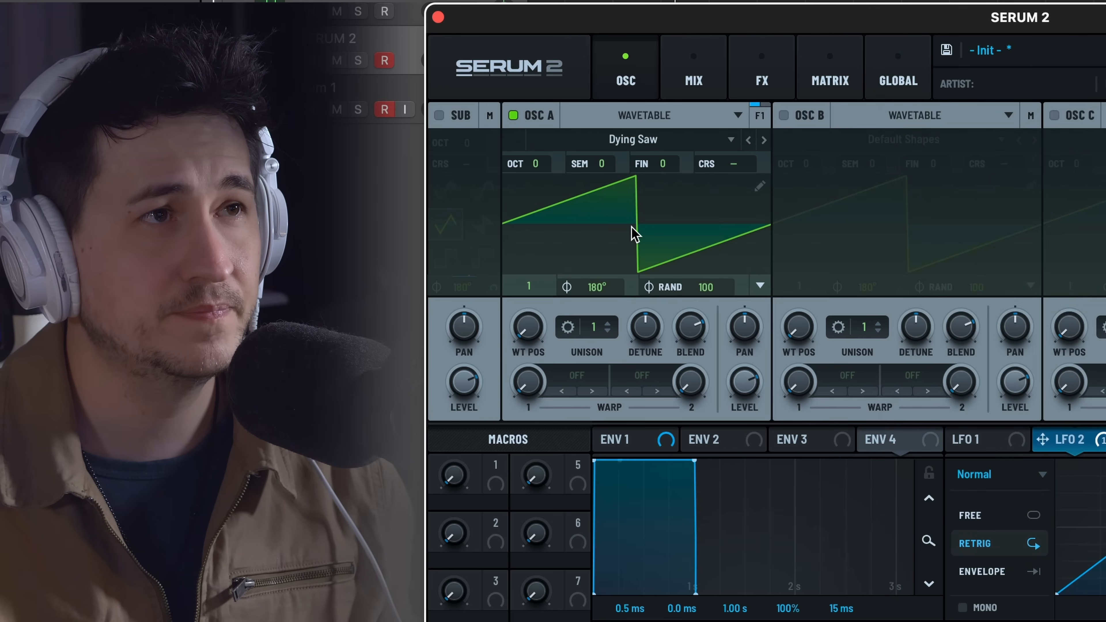
Show Osc A's wavetable in 3D and raise its wavetable position to about frame 29.
{"action": "left_click", "coordinate": [640, 216]}
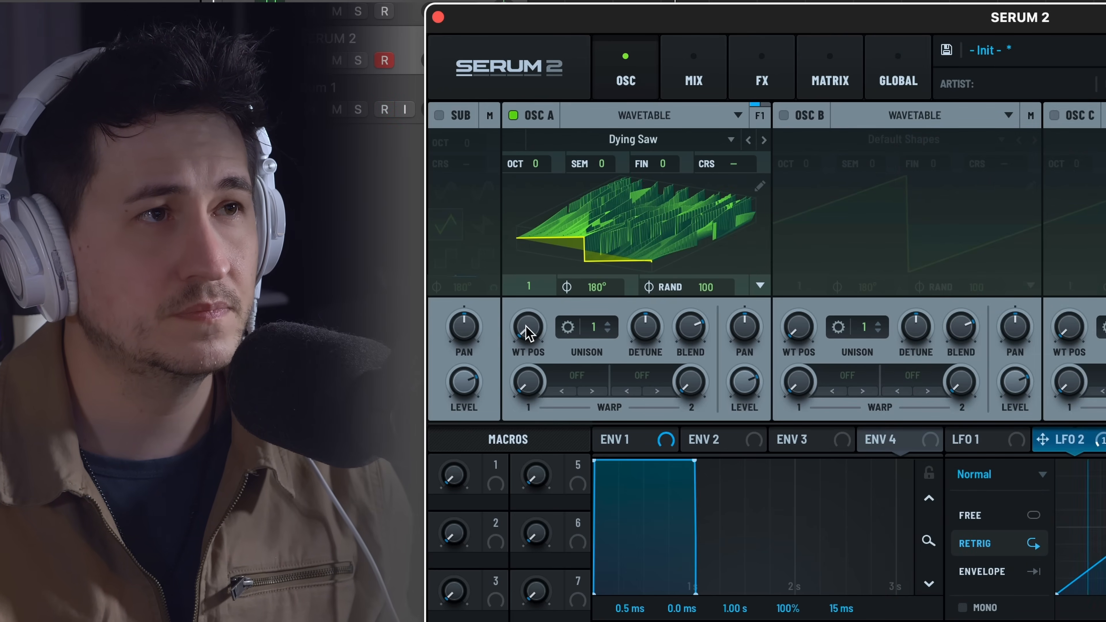
{"action": "left_click_drag", "start_coordinate": [526, 326], "coordinate": [527, 286]}
Load the Modular18 wavetable from the analog S2 Tables into Osc A and move its wavetable position to about frame 197.
{"action": "left_click", "coordinate": [634, 148]}
{"action": "mouse_move", "coordinate": [635, 204]}
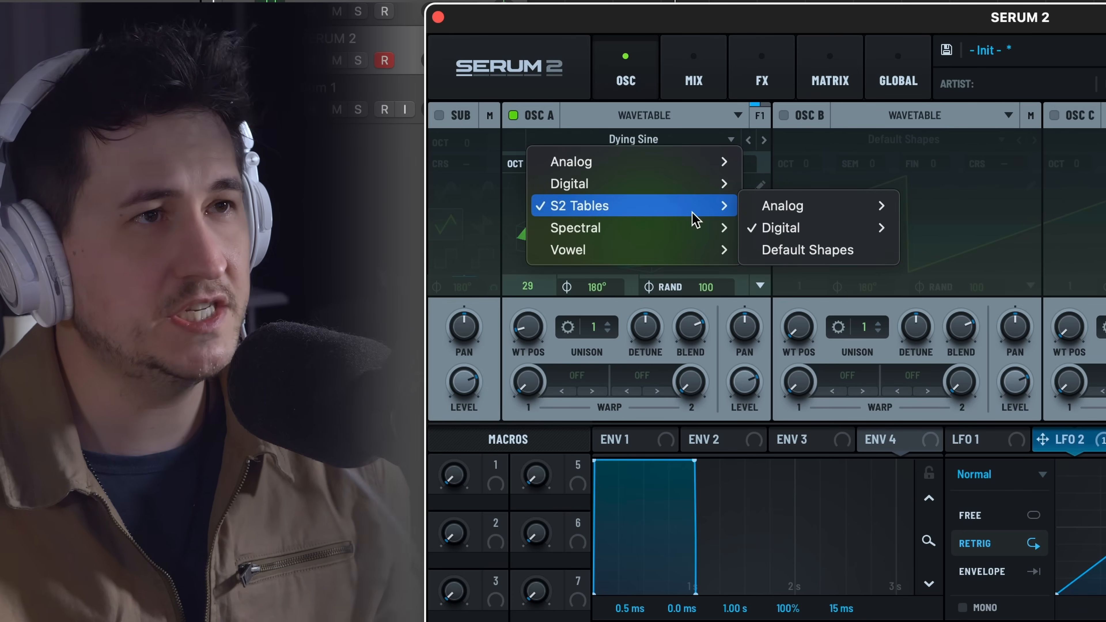
{"action": "mouse_move", "coordinate": [806, 206]}
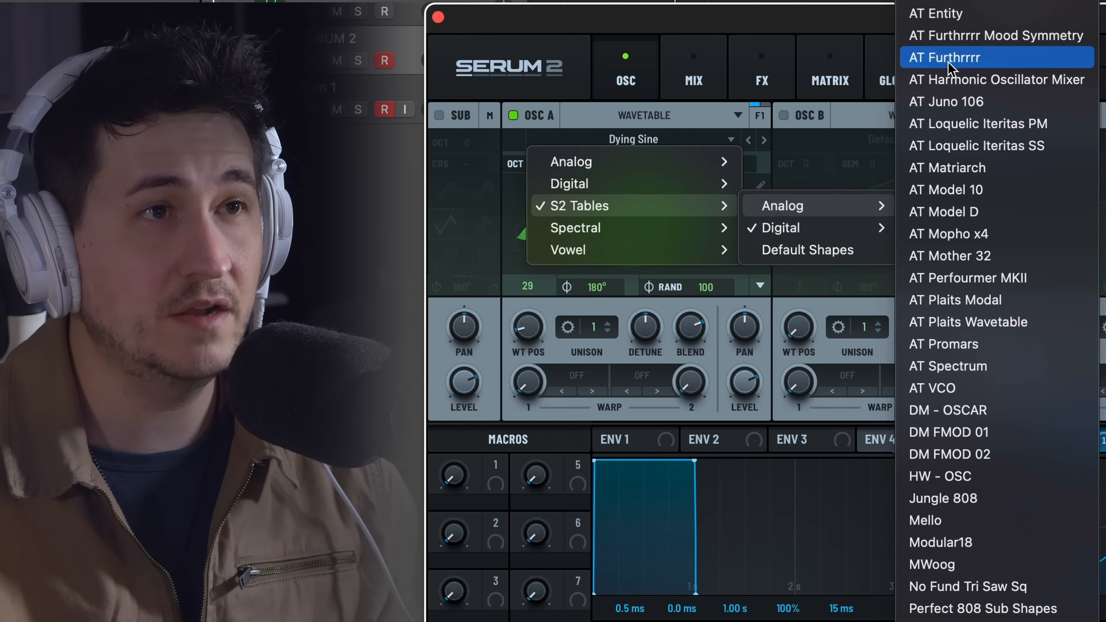
{"action": "left_click", "coordinate": [958, 542]}
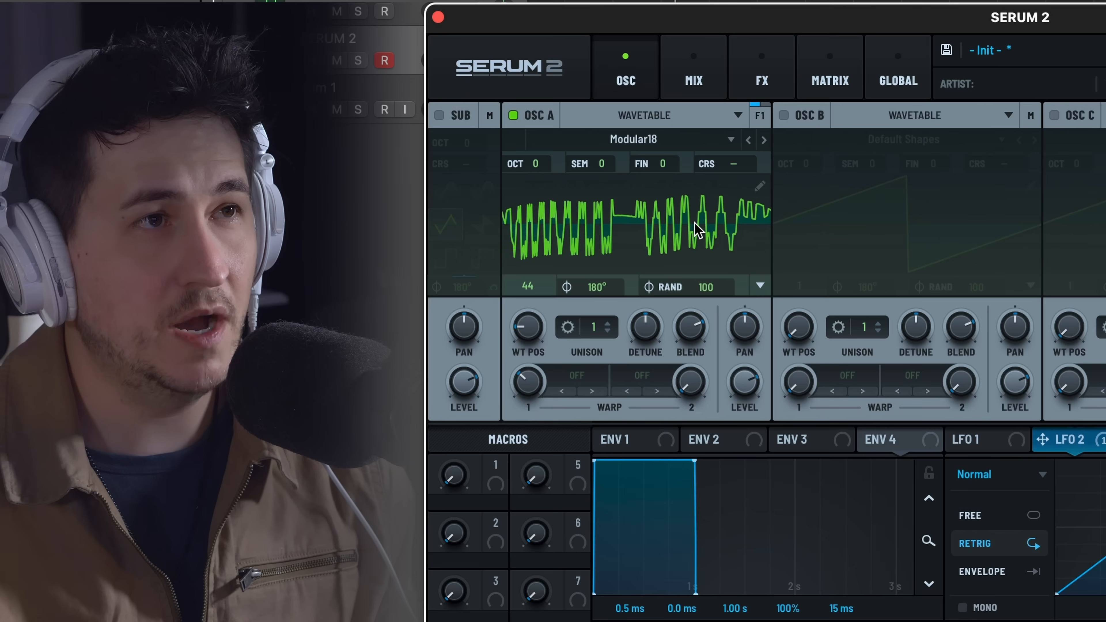
{"action": "double_click", "coordinate": [527, 328]}
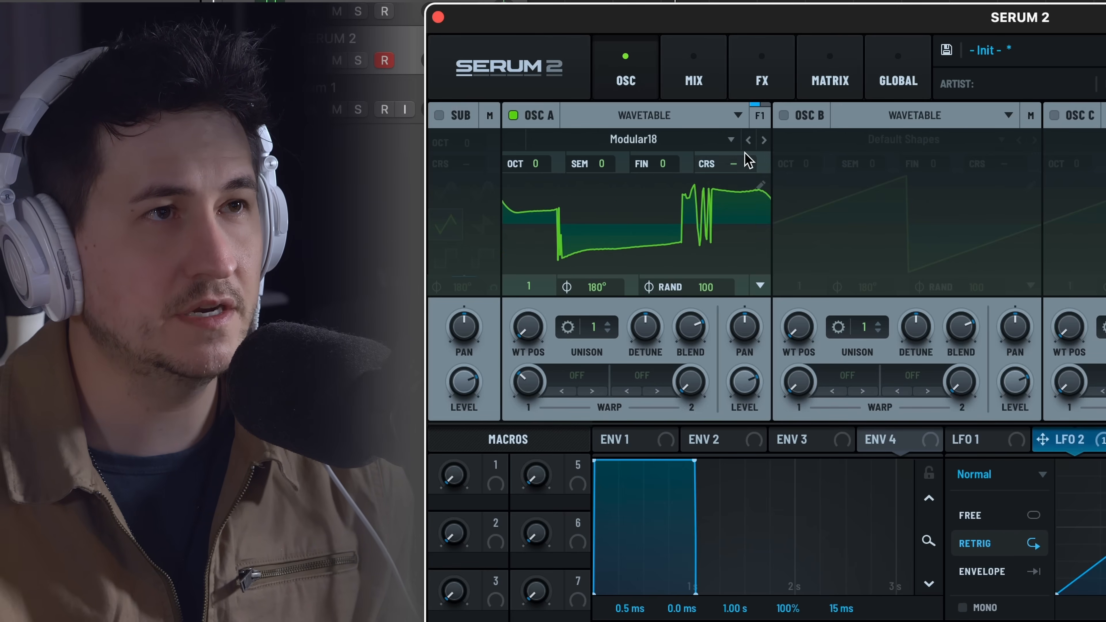
{"action": "left_click_drag", "start_coordinate": [527, 325], "coordinate": [580, 192]}
{"action": "left_click", "coordinate": [667, 138]}
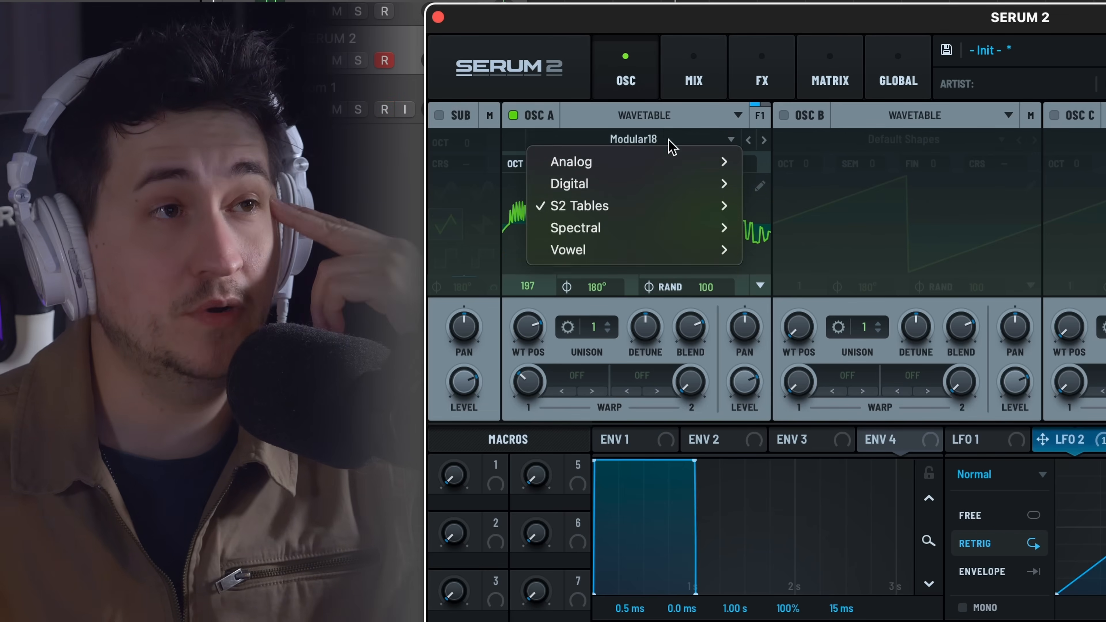
{"action": "left_click", "coordinate": [516, 177]}
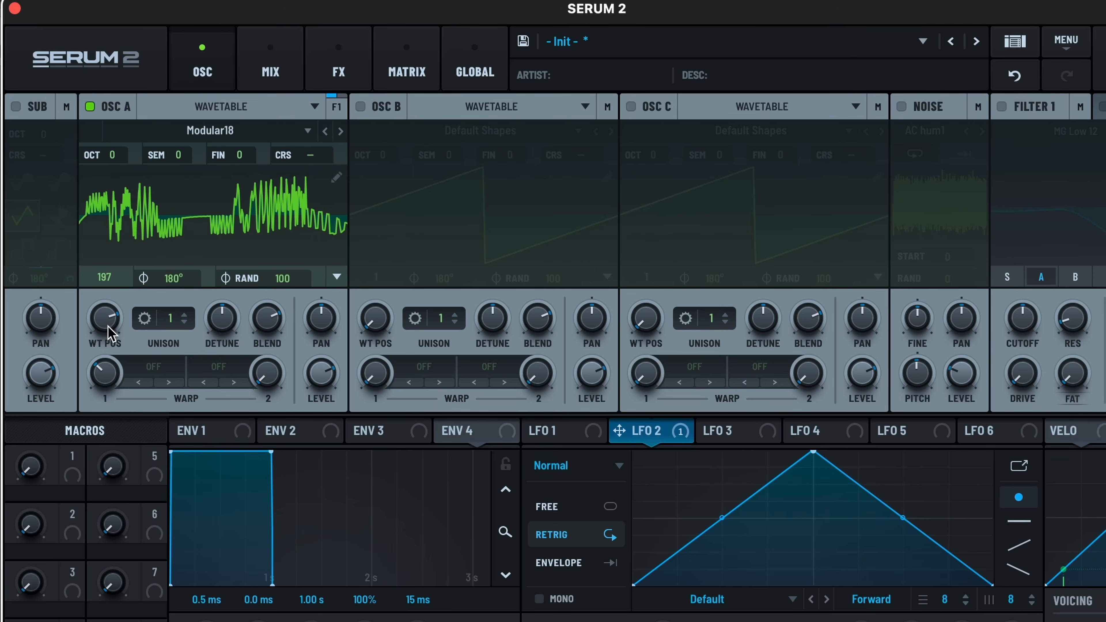
Lower Osc A's wavetable position to about frame 77 and look through its unison settings.
{"action": "left_click_drag", "start_coordinate": [106, 331], "coordinate": [125, 384]}
{"action": "left_click_drag", "start_coordinate": [170, 336], "coordinate": [172, 324]}
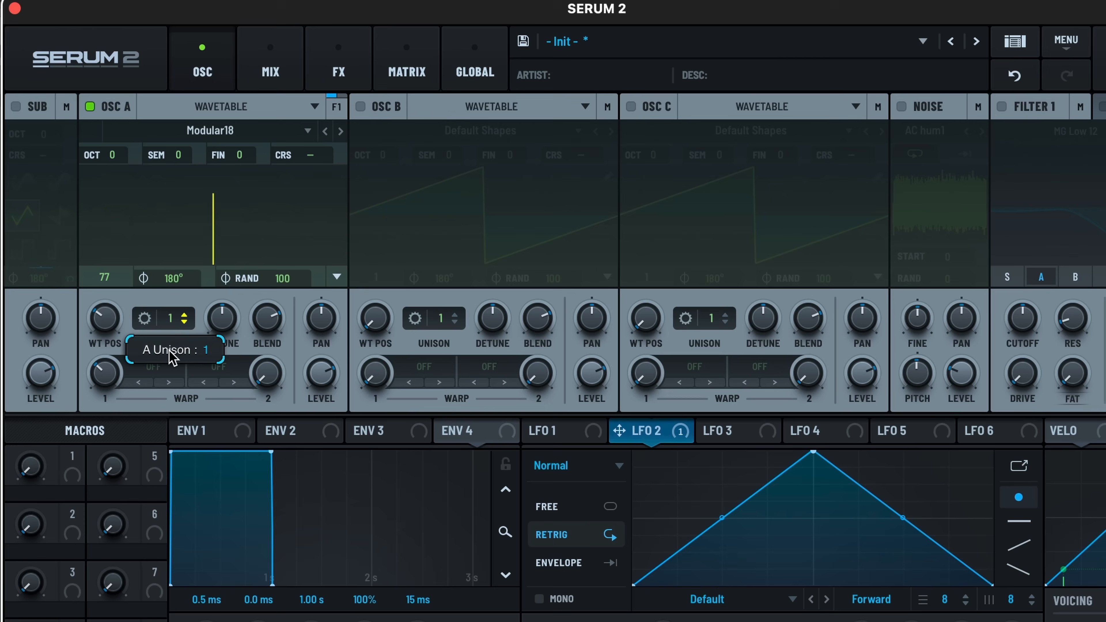
{"action": "left_click", "coordinate": [144, 318]}
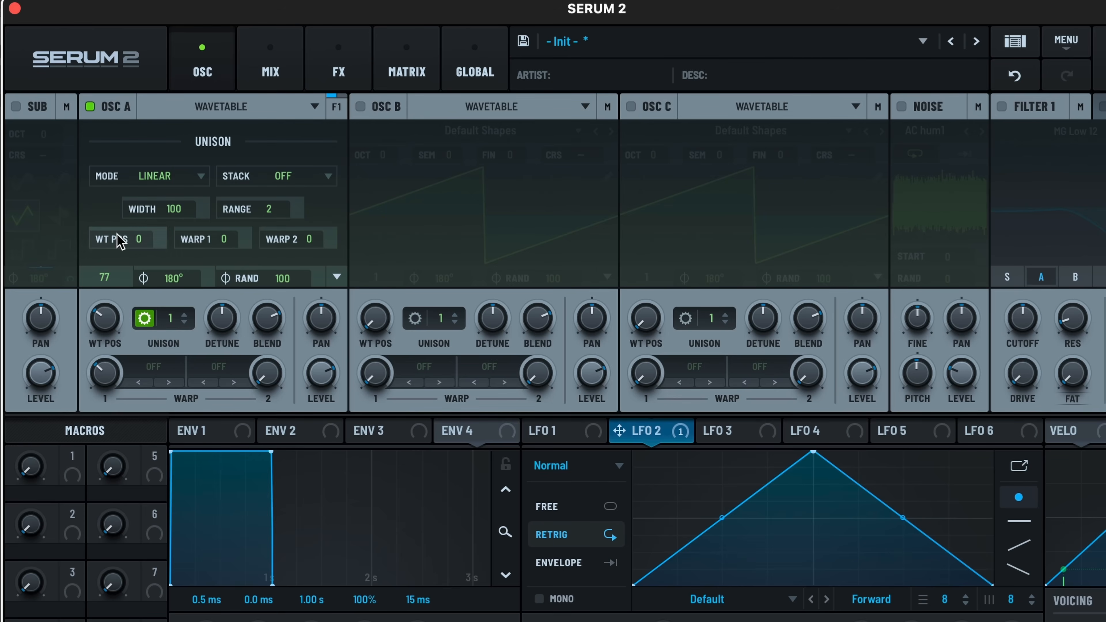
{"action": "left_click", "coordinate": [146, 317]}
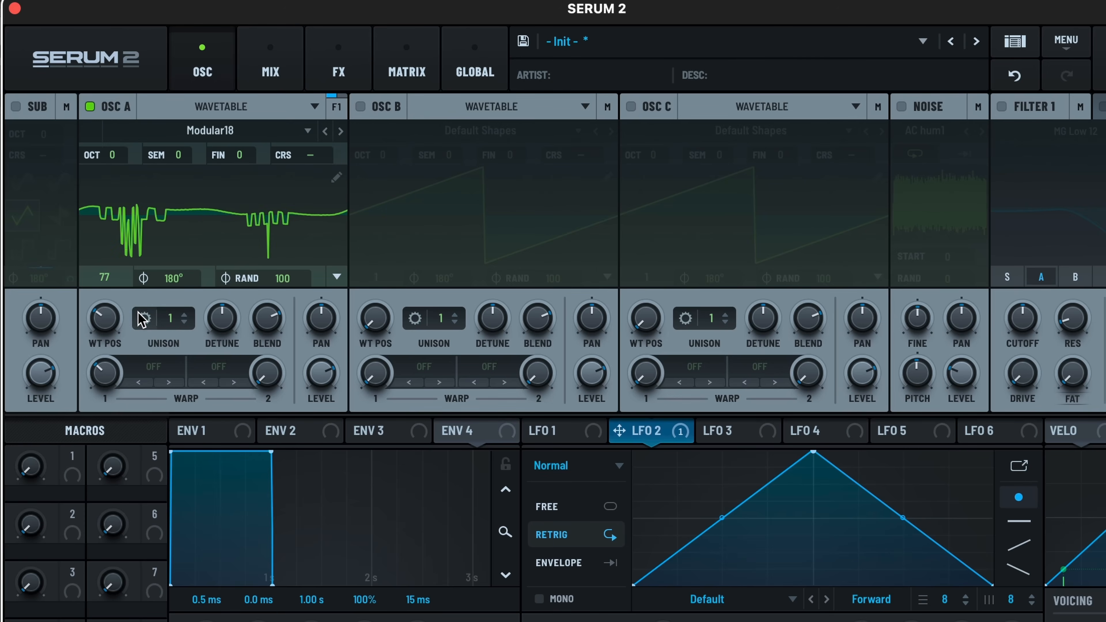
Load the 808 Kick wavetable from the analog S2 Tables into Osc A and advance through the following tables to AT ARP 2600.
{"action": "left_click", "coordinate": [204, 131]}
{"action": "mouse_move", "coordinate": [204, 196]}
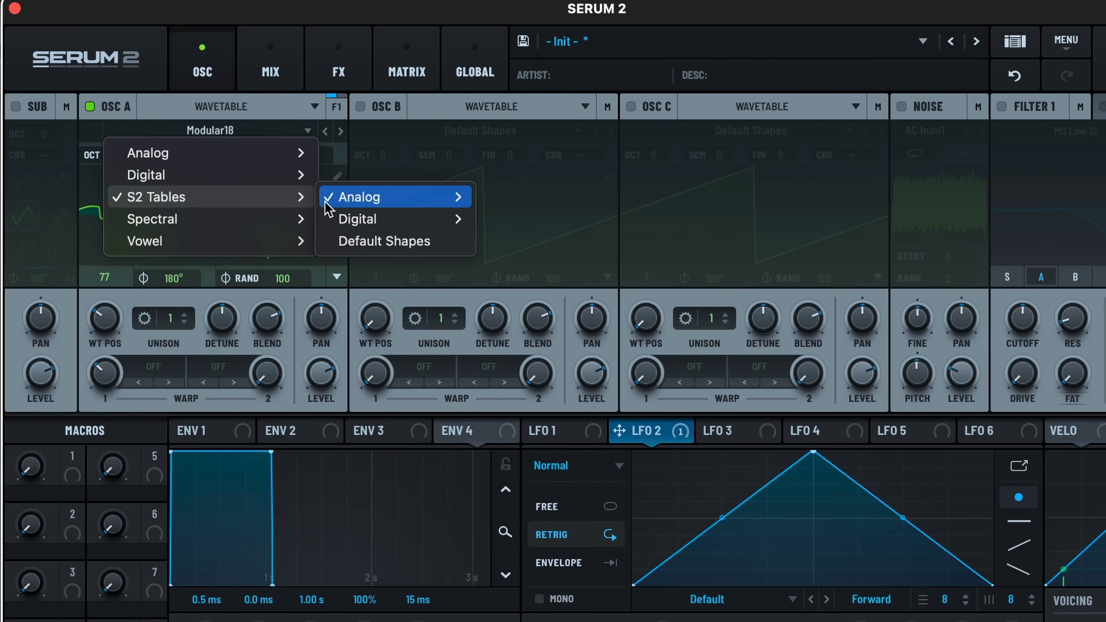
{"action": "mouse_move", "coordinate": [383, 197]}
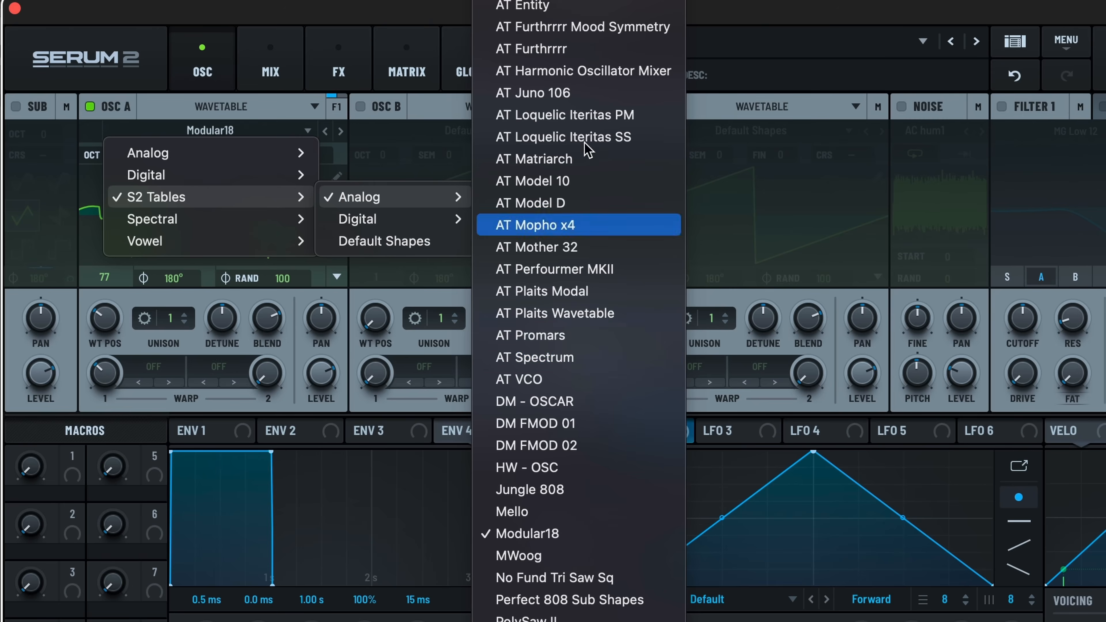
{"action": "left_click", "coordinate": [566, 0]}
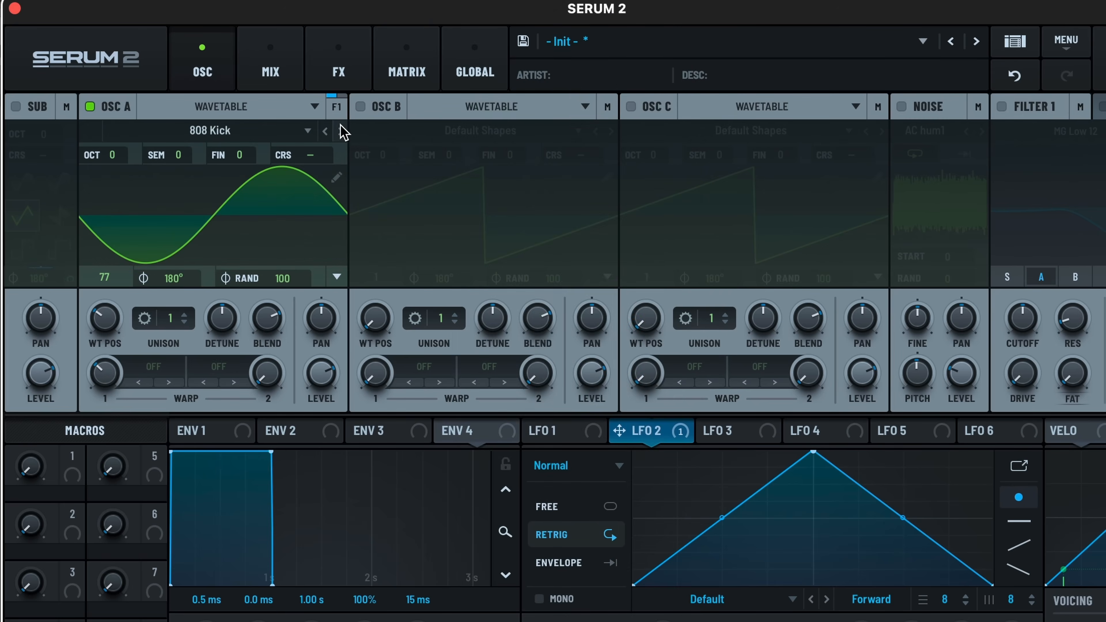
{"action": "left_click", "coordinate": [342, 131]}
{"action": "left_click", "coordinate": [343, 131]}
{"action": "left_click", "coordinate": [342, 132]}
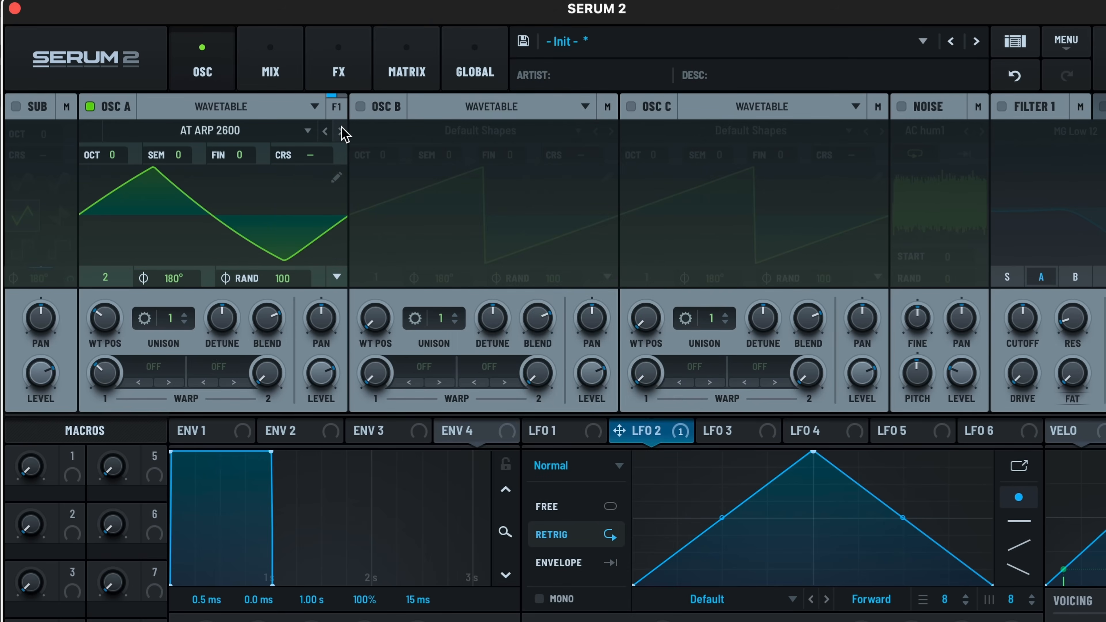
Set Osc A to wavetable frame 1 with 6 unison voices and a unison blend of about 56.
{"action": "left_click_drag", "start_coordinate": [105, 318], "coordinate": [106, 375]}
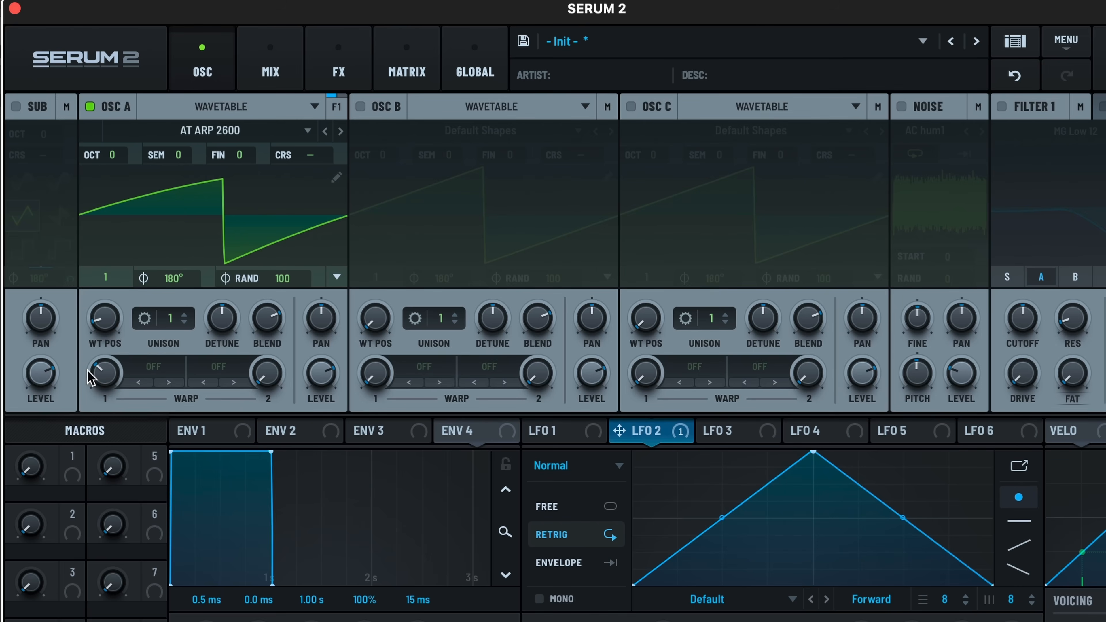
{"action": "left_click_drag", "start_coordinate": [173, 317], "coordinate": [181, 244]}
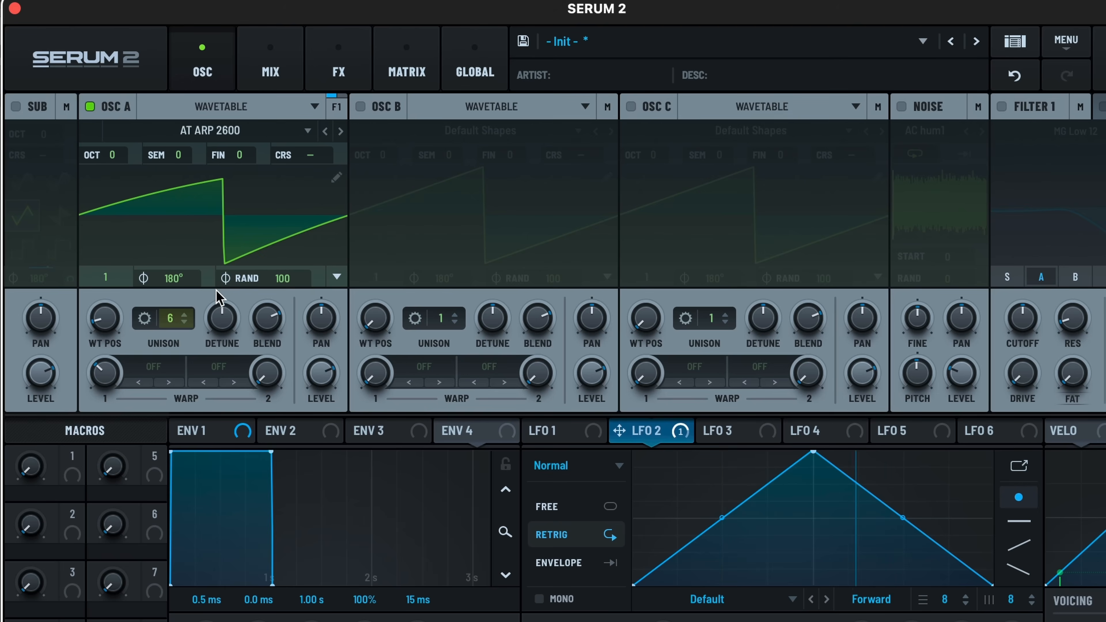
{"action": "left_click_drag", "start_coordinate": [214, 321], "coordinate": [258, 379]}
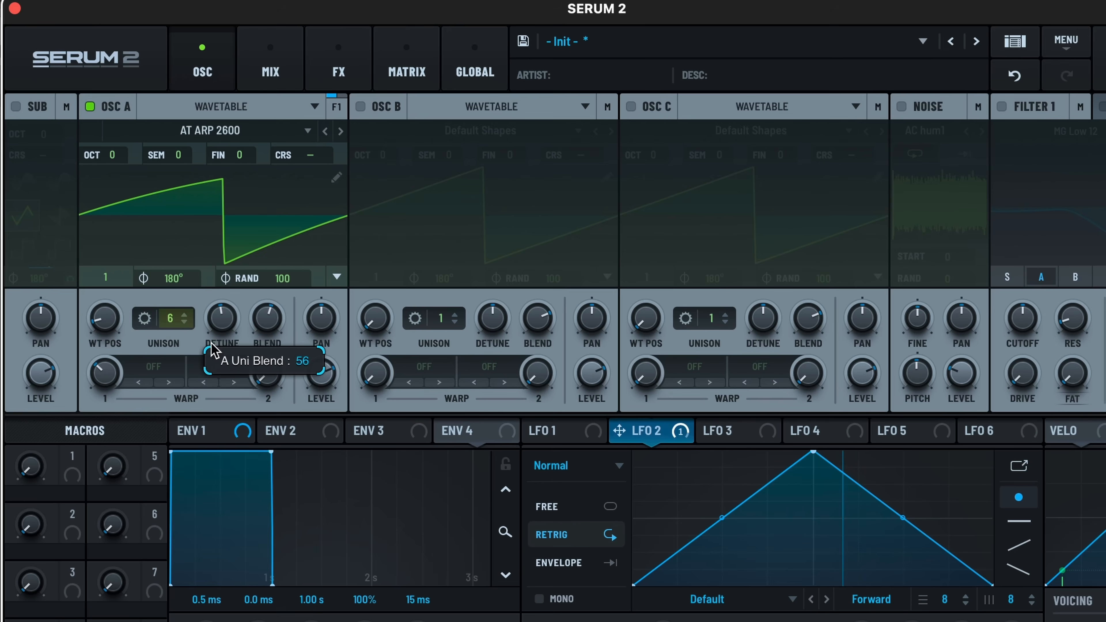
Set Osc A's unison stack to 12+7(1X).
{"action": "left_click", "coordinate": [144, 320]}
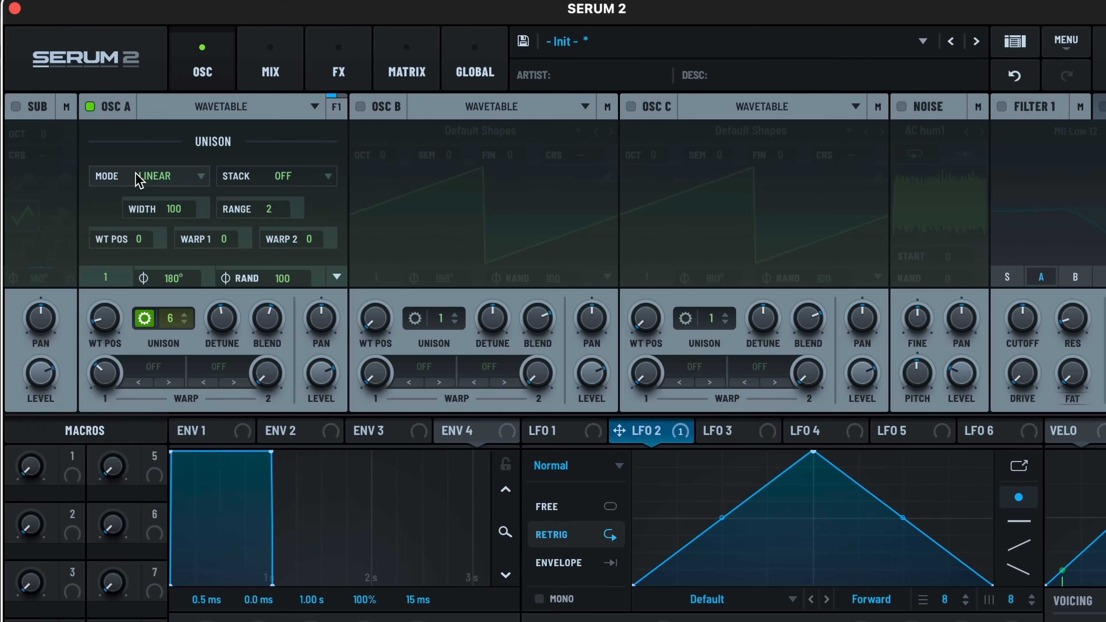
{"action": "left_click", "coordinate": [291, 178]}
{"action": "left_click", "coordinate": [293, 287]}
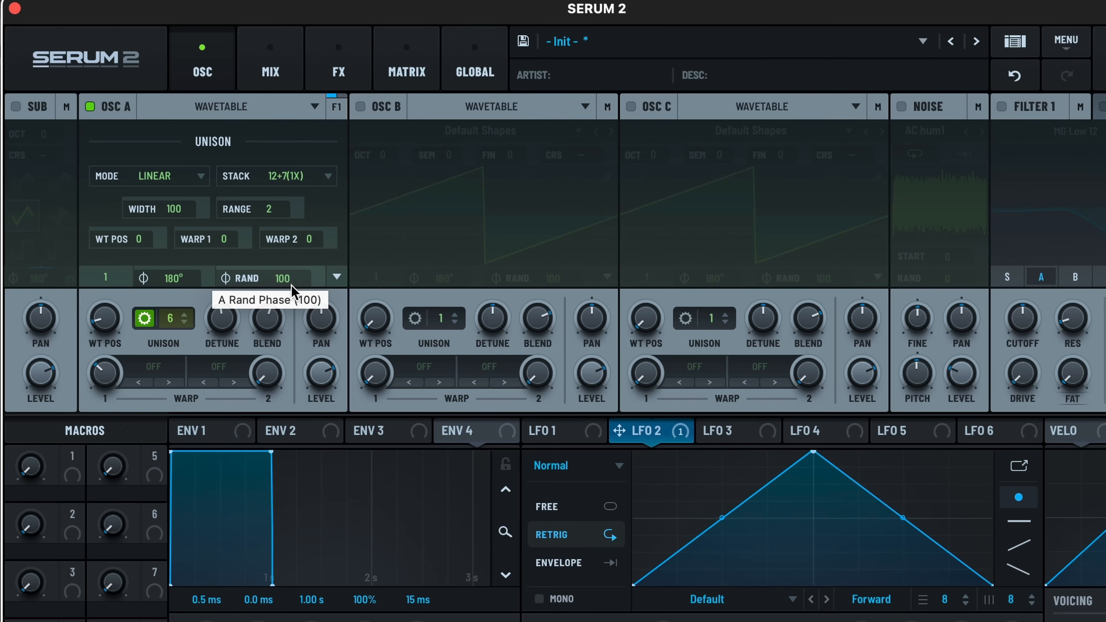
Check the global settings, return to the oscillators and browse Osc A's first warp modes, including the distortion types.
{"action": "left_click", "coordinate": [474, 74]}
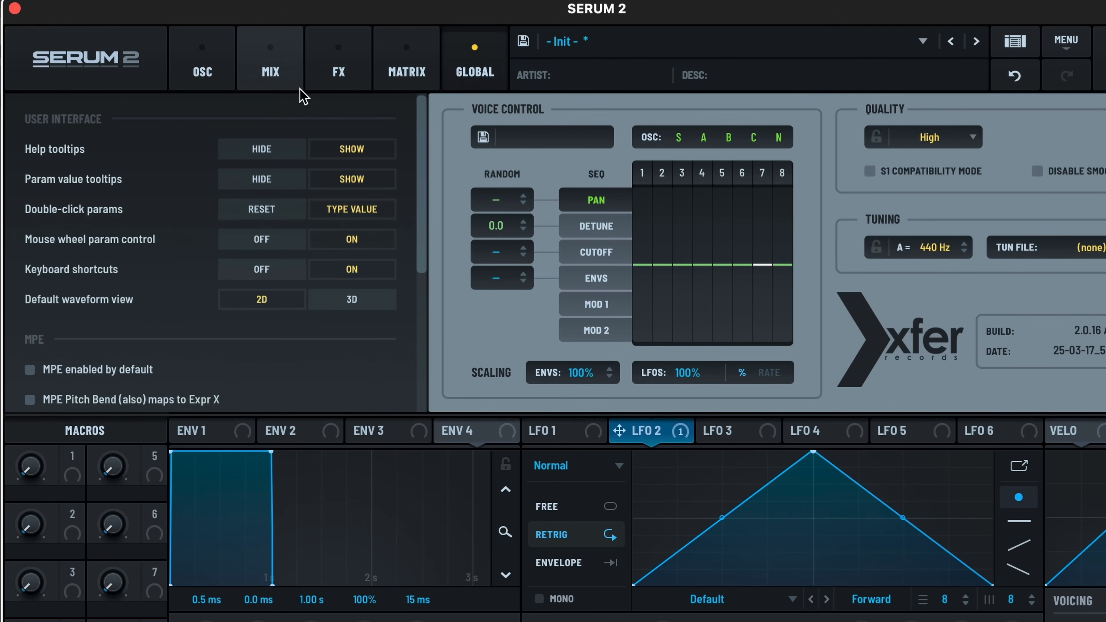
{"action": "left_click", "coordinate": [203, 70]}
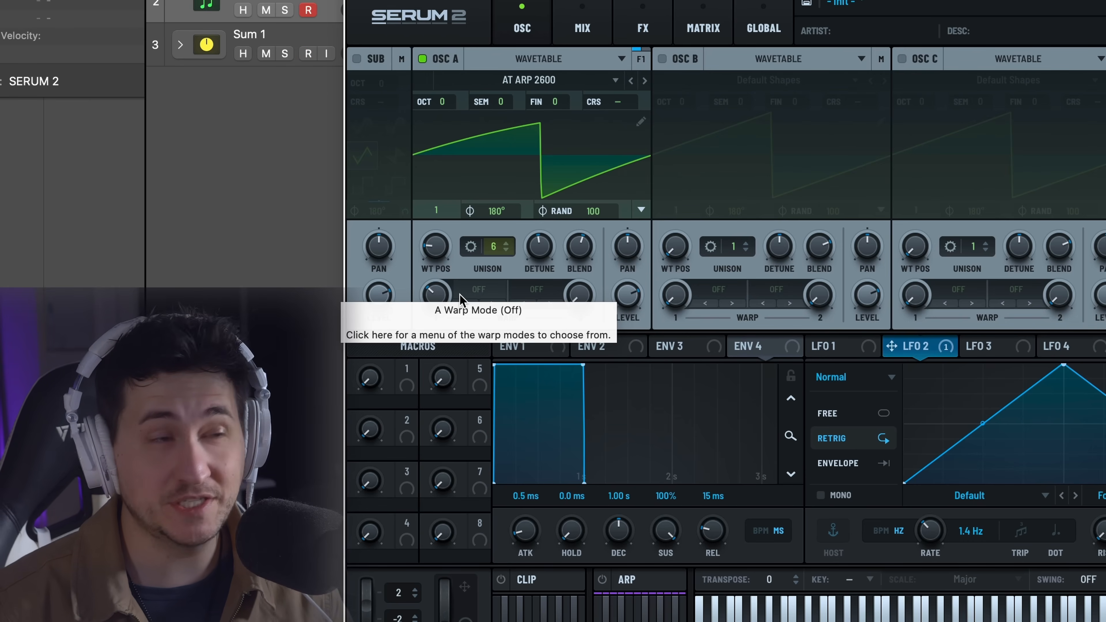
{"action": "left_click", "coordinate": [480, 297]}
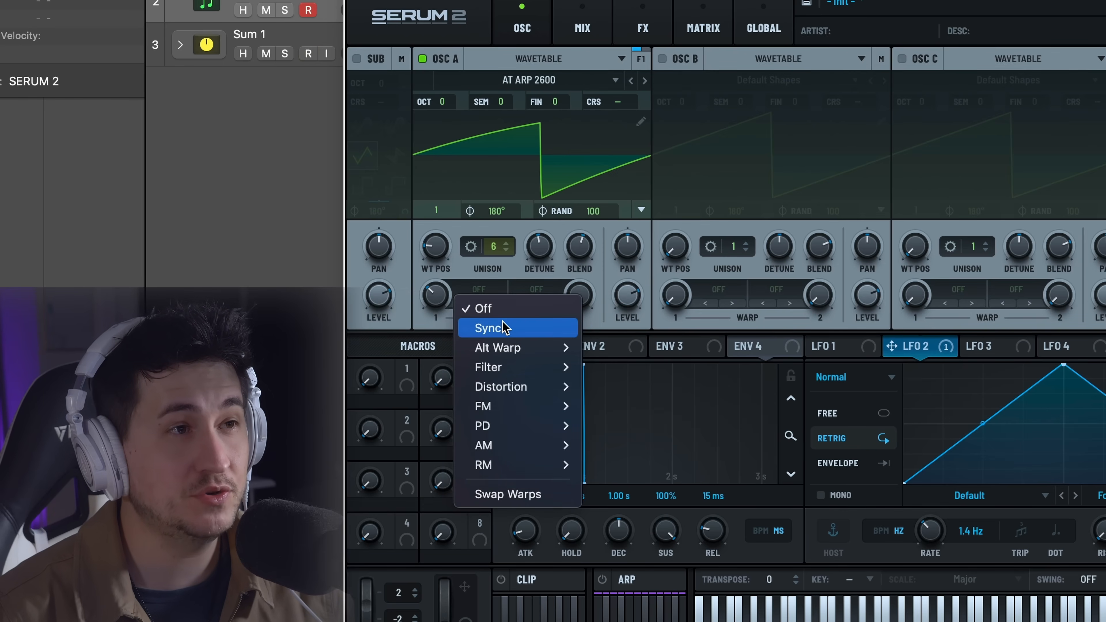
{"action": "mouse_move", "coordinate": [527, 345]}
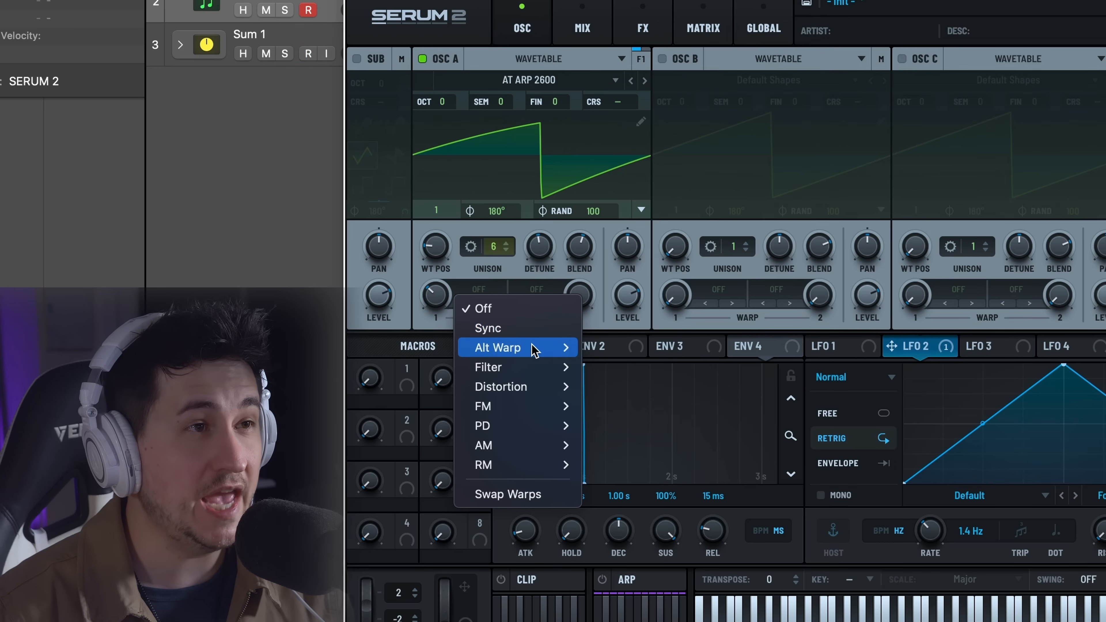
{"action": "mouse_move", "coordinate": [535, 372]}
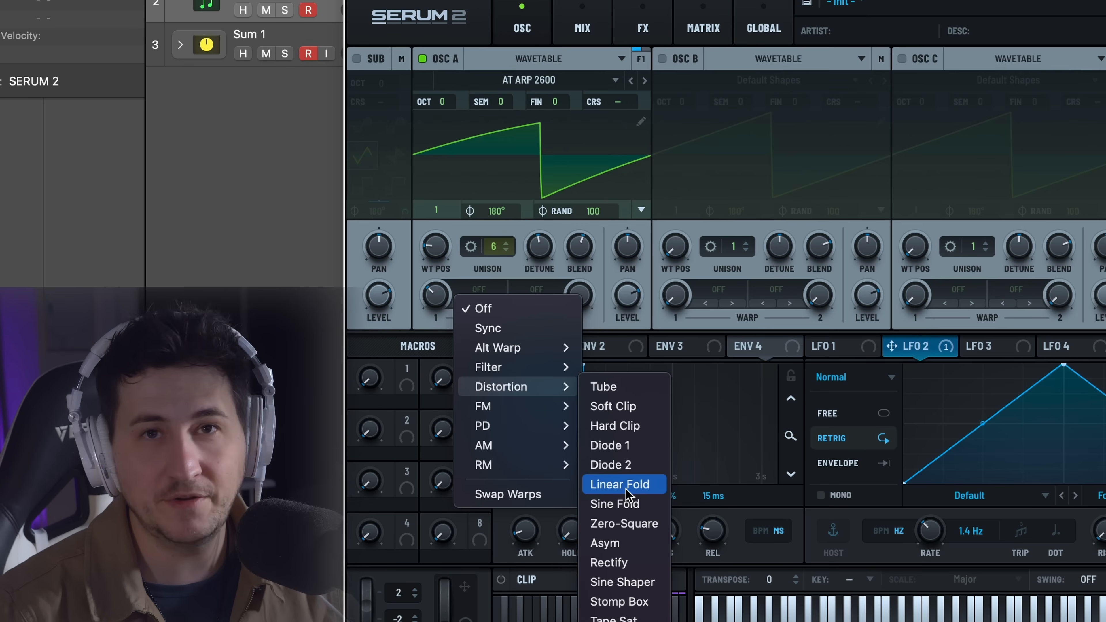
{"action": "left_click", "coordinate": [482, 218]}
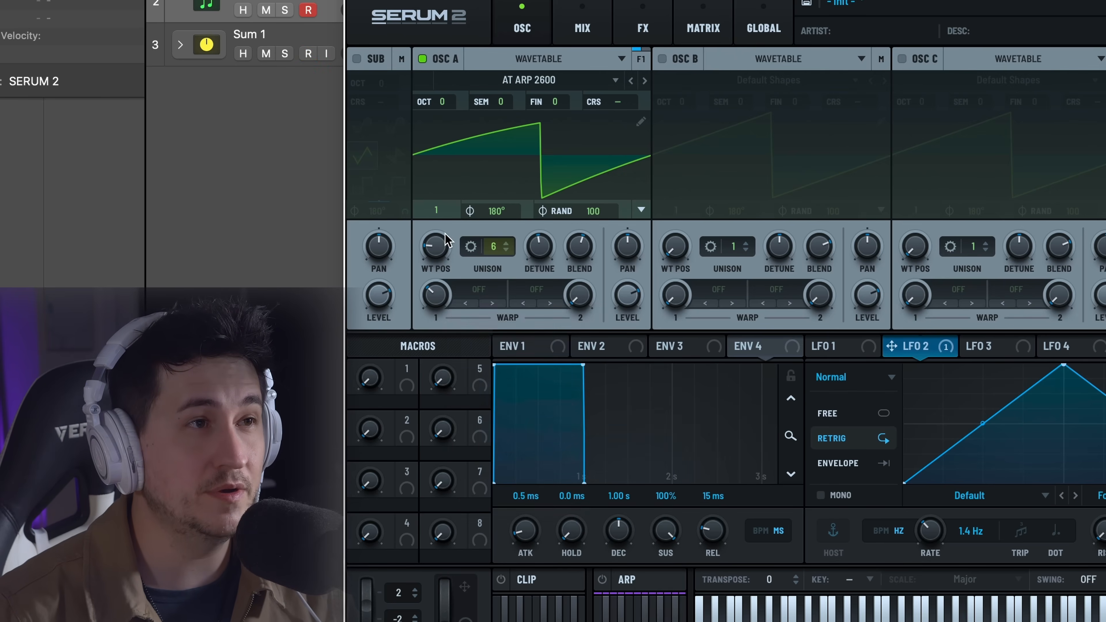
Move Osc A's wavetable position to frame 3, the sine shape, and reduce its unison to 1 voice.
{"action": "left_click_drag", "start_coordinate": [436, 247], "coordinate": [436, 257]}
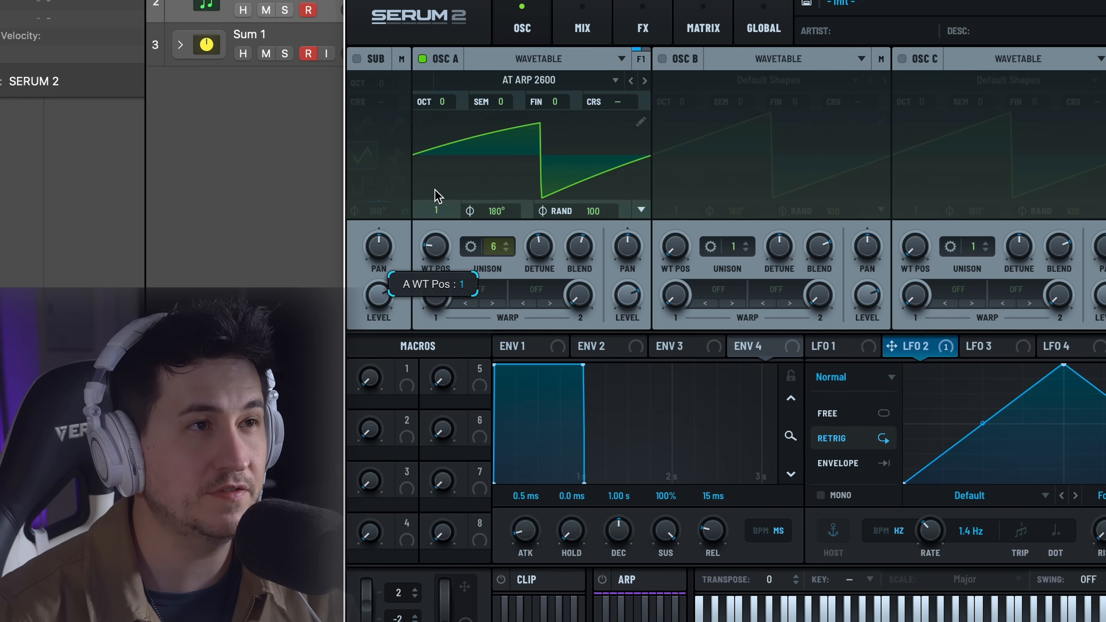
{"action": "left_click_drag", "start_coordinate": [437, 201], "coordinate": [446, 148]}
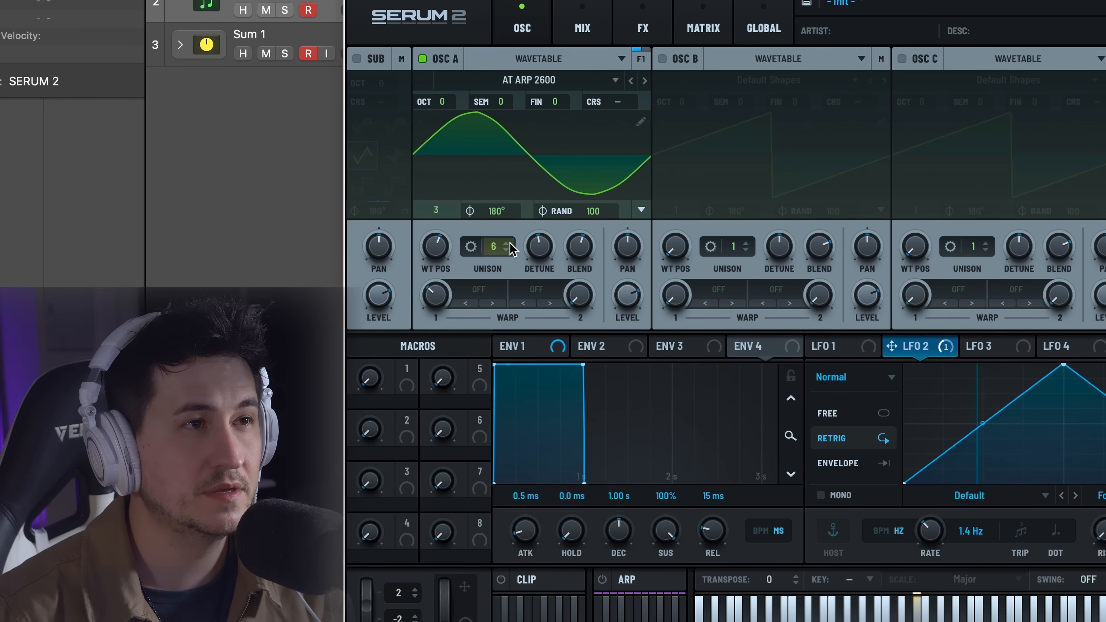
{"action": "left_click_drag", "start_coordinate": [501, 247], "coordinate": [486, 428]}
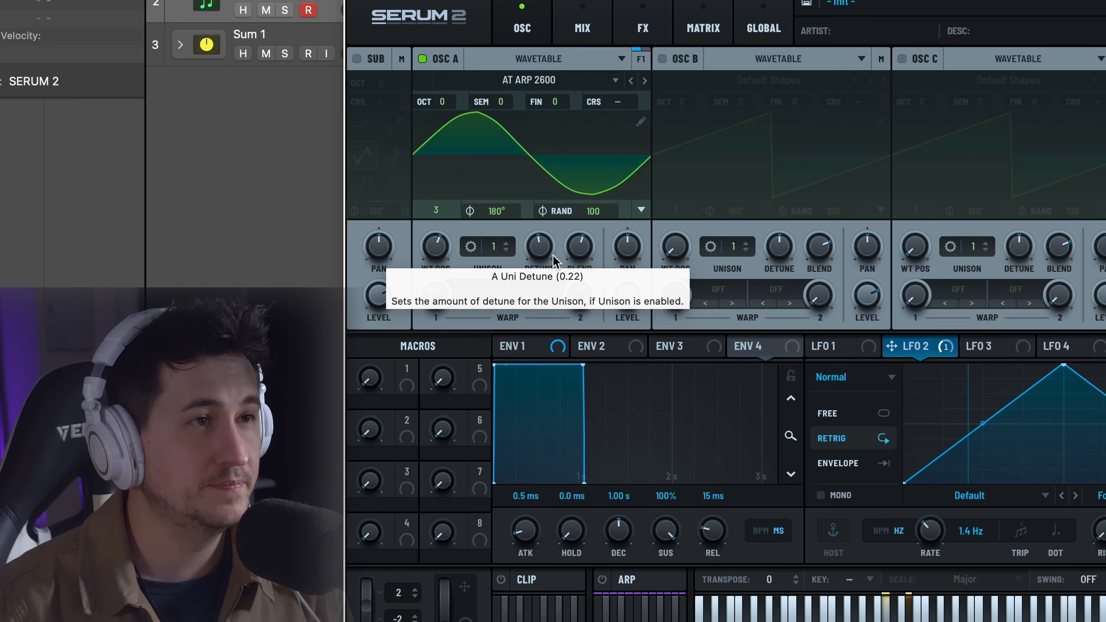
Apply the Soft Clip distortion to Osc A's first warp at full amount and compare it with Hard Clip and Diode 1.
{"action": "left_click", "coordinate": [481, 288]}
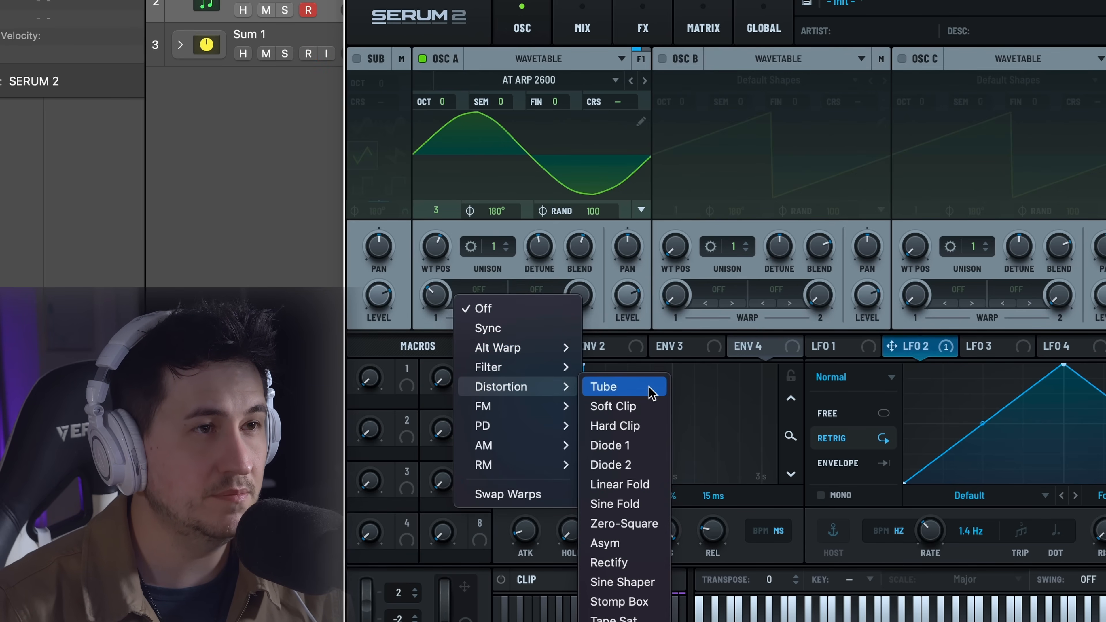
{"action": "left_click", "coordinate": [638, 405]}
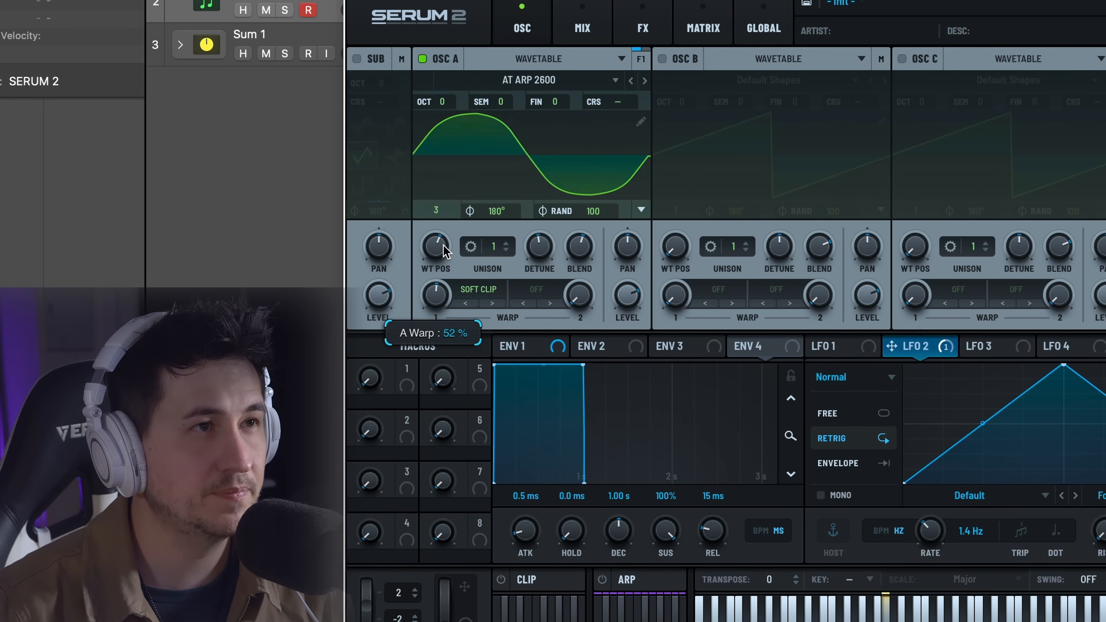
{"action": "left_click_drag", "start_coordinate": [444, 251], "coordinate": [464, 154]}
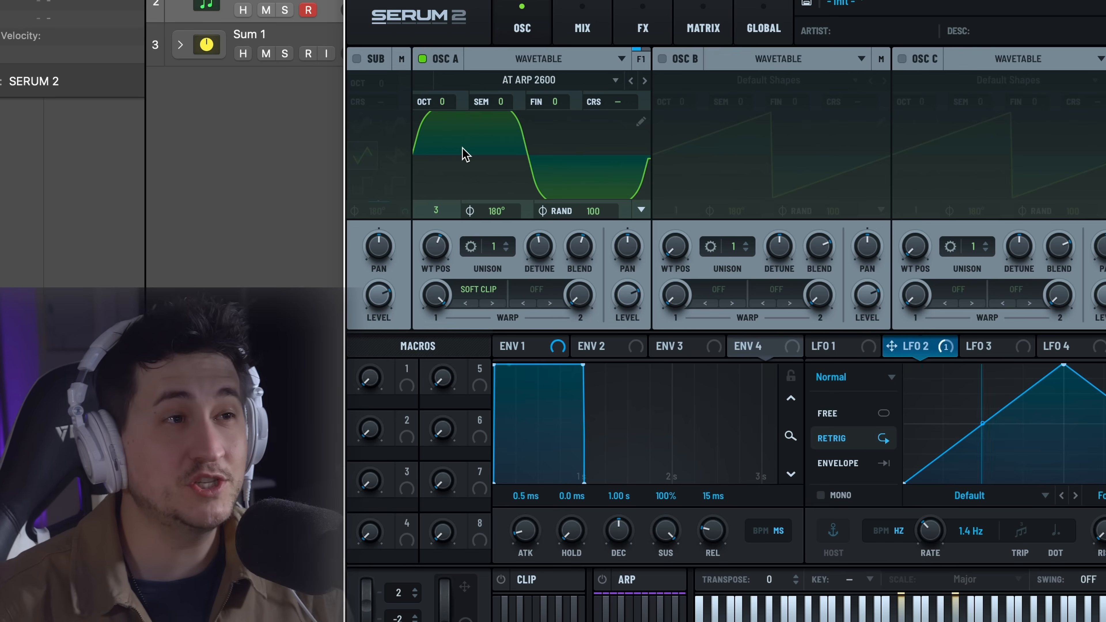
{"action": "left_click", "coordinate": [492, 303]}
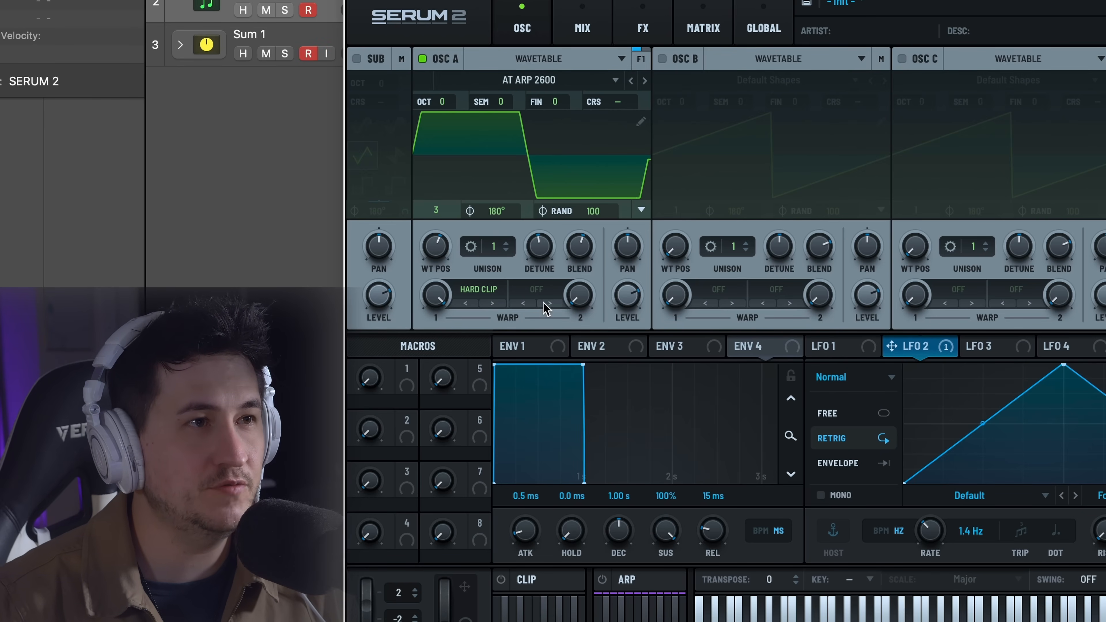
{"action": "left_click", "coordinate": [492, 303]}
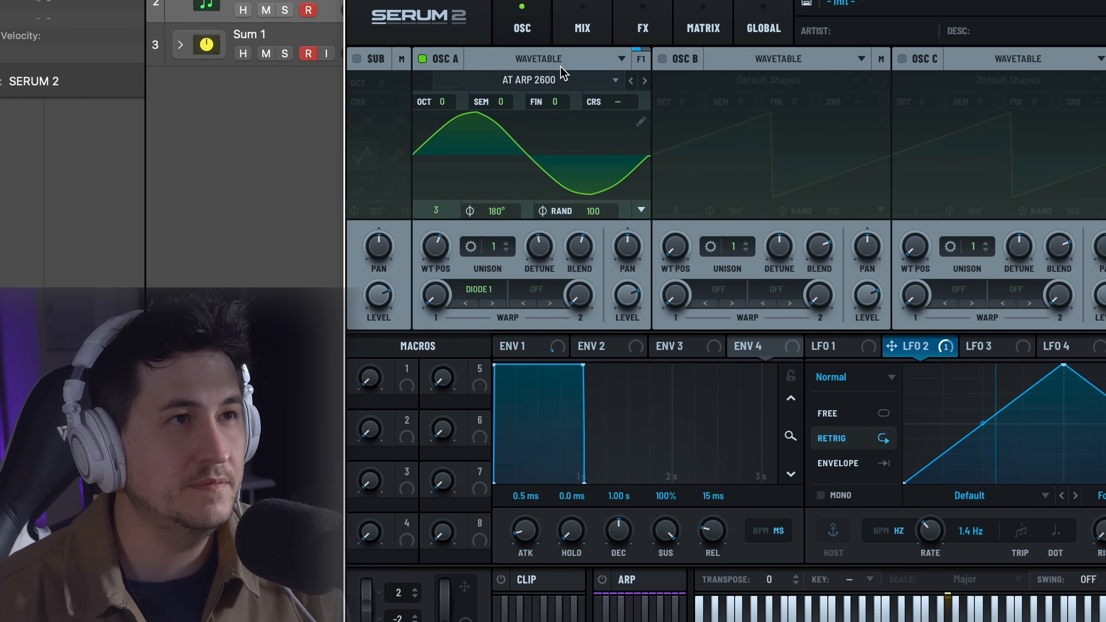
Add a Distortion effect to the main FX chain.
{"action": "left_click", "coordinate": [640, 30]}
{"action": "left_click", "coordinate": [390, 61]}
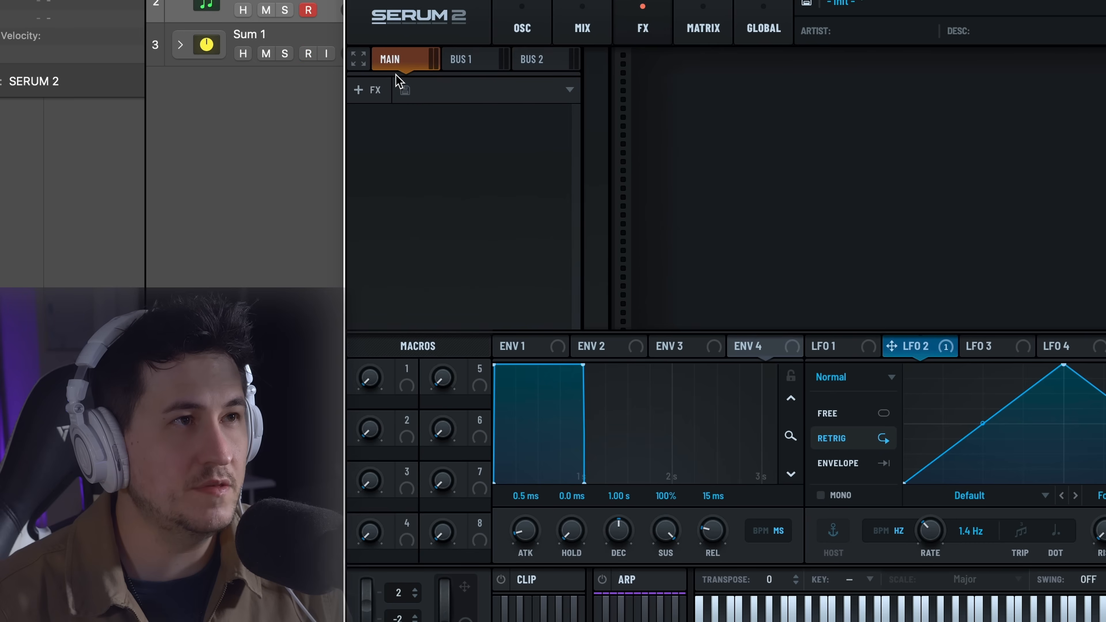
{"action": "left_click", "coordinate": [357, 91]}
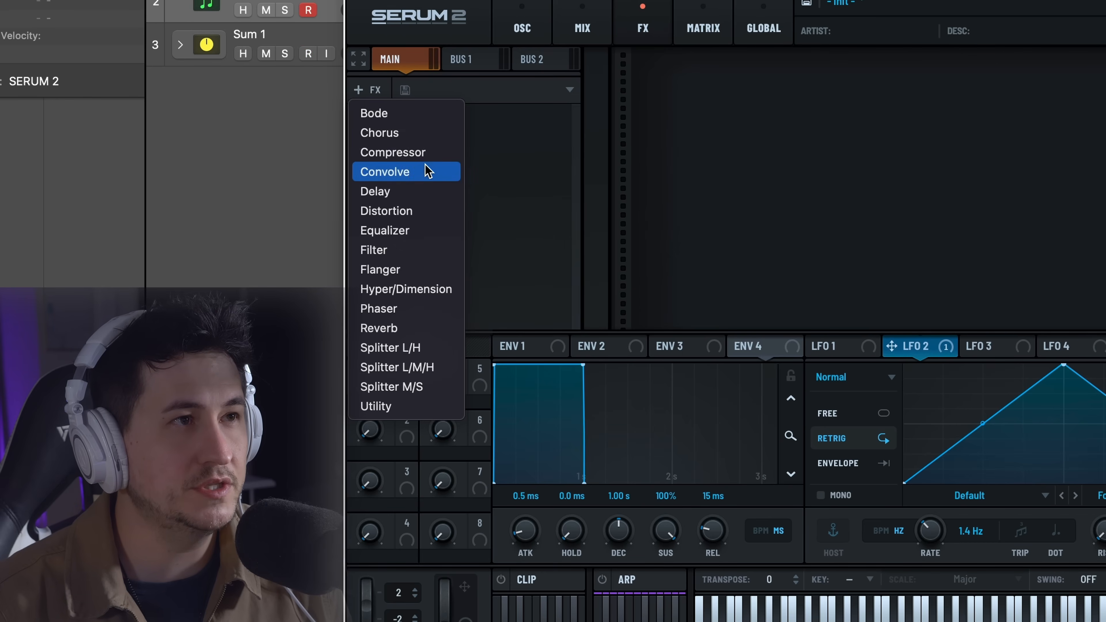
{"action": "left_click", "coordinate": [437, 210]}
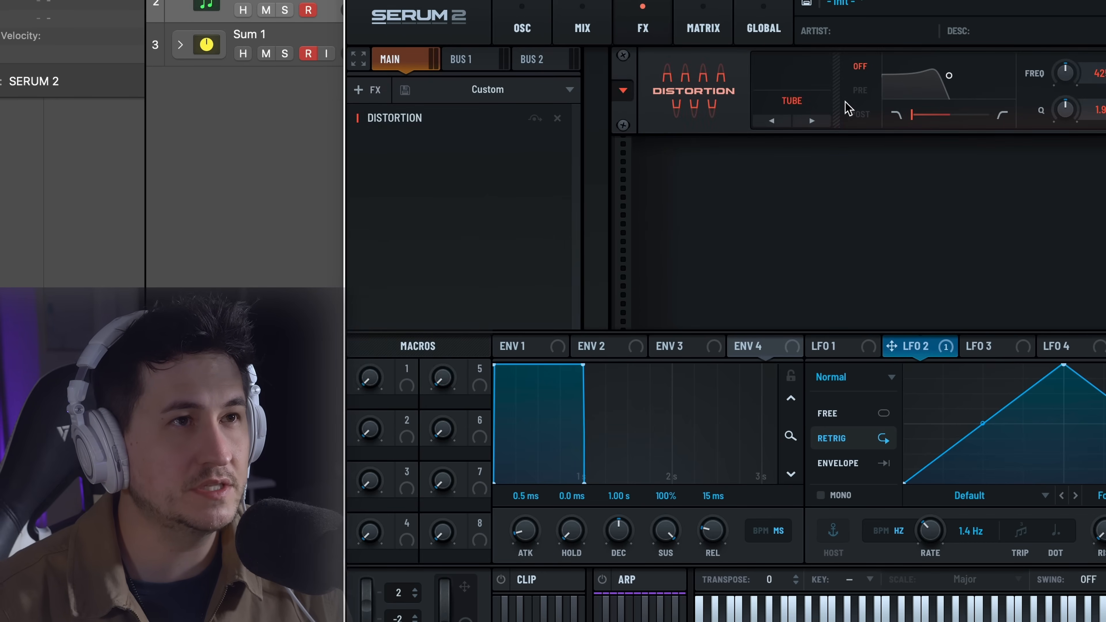
Set the main chain's Distortion effect to the Diode 1 type, then review the oscillator, mixer and effects pages.
{"action": "left_click", "coordinate": [790, 105]}
{"action": "left_click", "coordinate": [505, 234]}
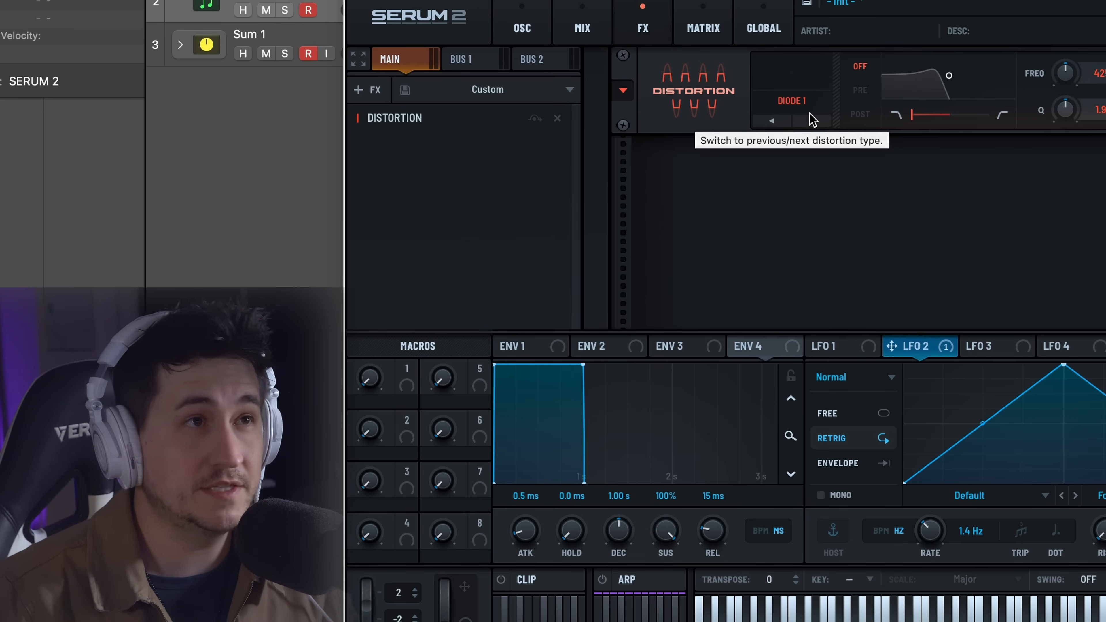
{"action": "left_click", "coordinate": [519, 31]}
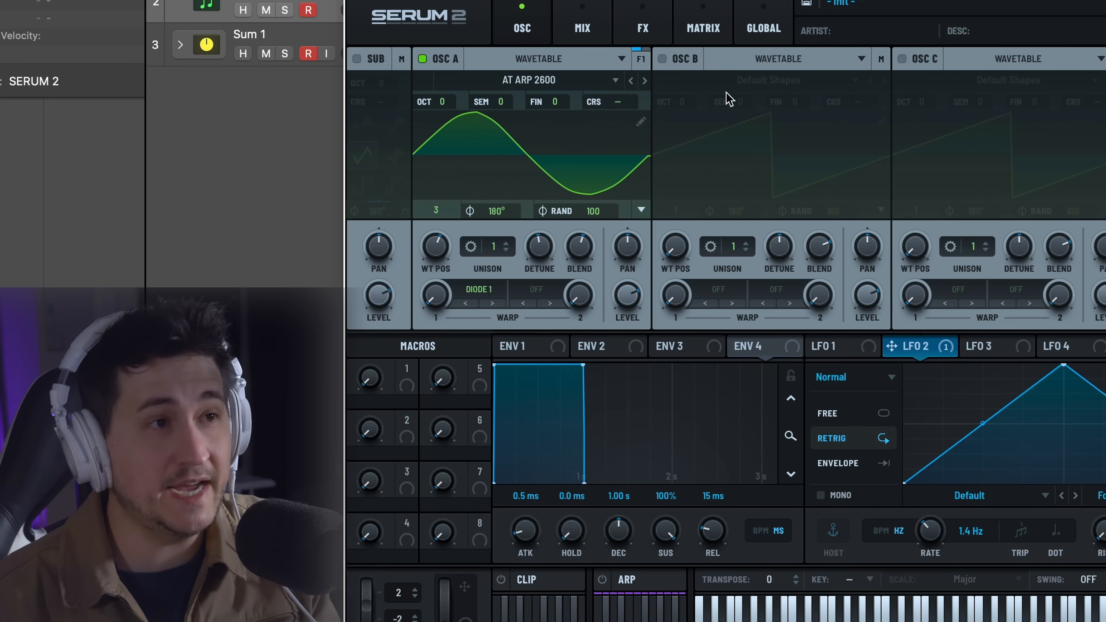
{"action": "left_click", "coordinate": [582, 28]}
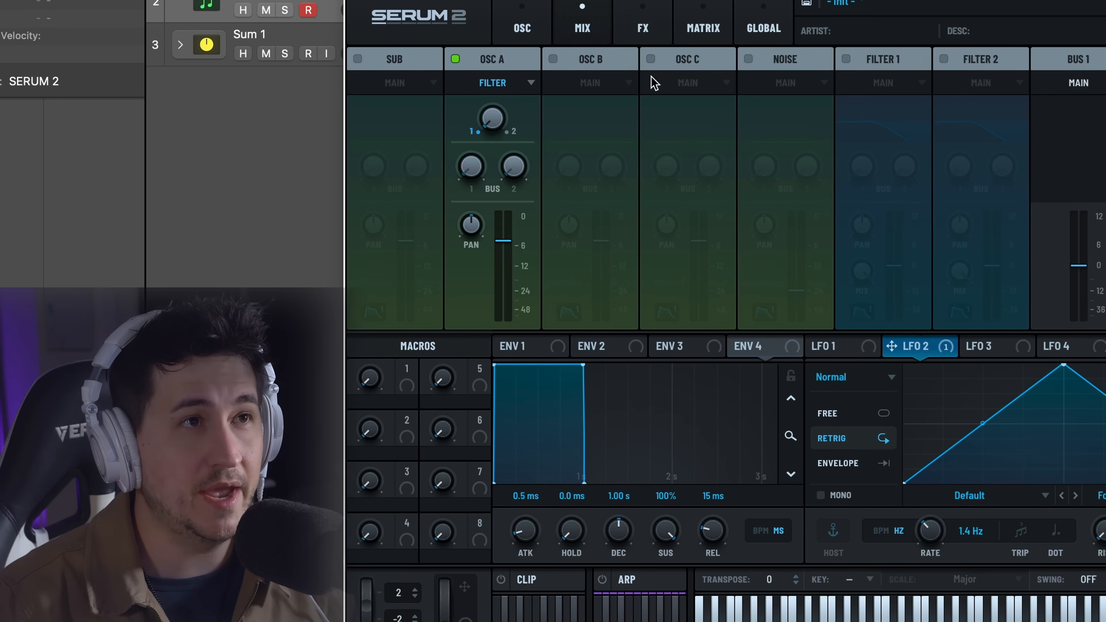
{"action": "left_click", "coordinate": [641, 30]}
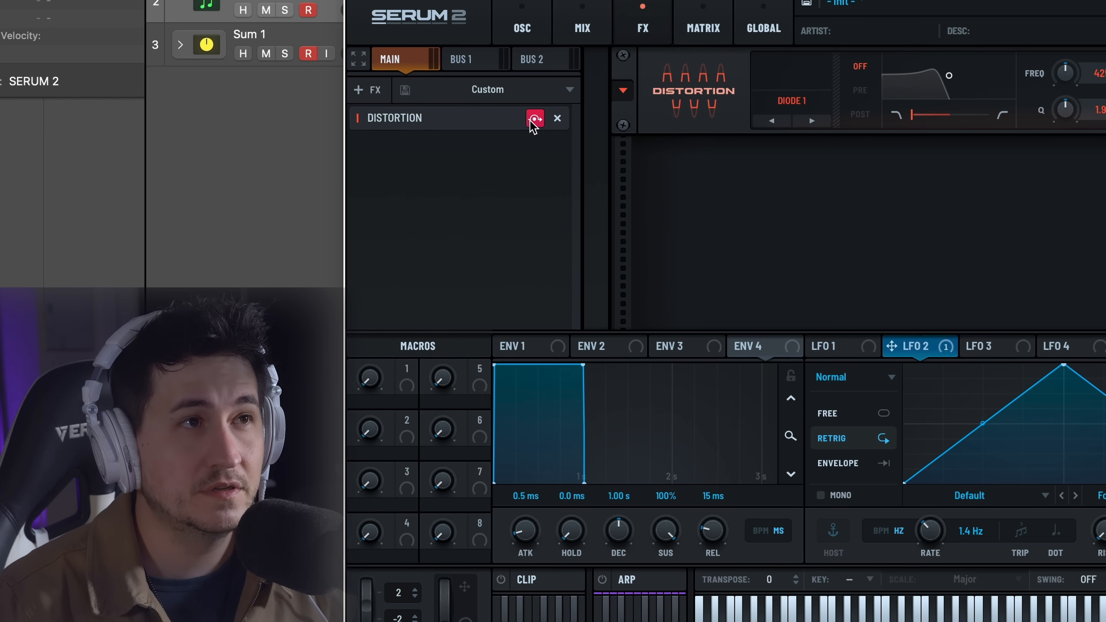
Turn Osc A's Diode 1 warp up to the full amount and look through its FM and PD warp sources.
{"action": "left_click", "coordinate": [522, 30]}
{"action": "left_click_drag", "start_coordinate": [435, 295], "coordinate": [435, 275]}
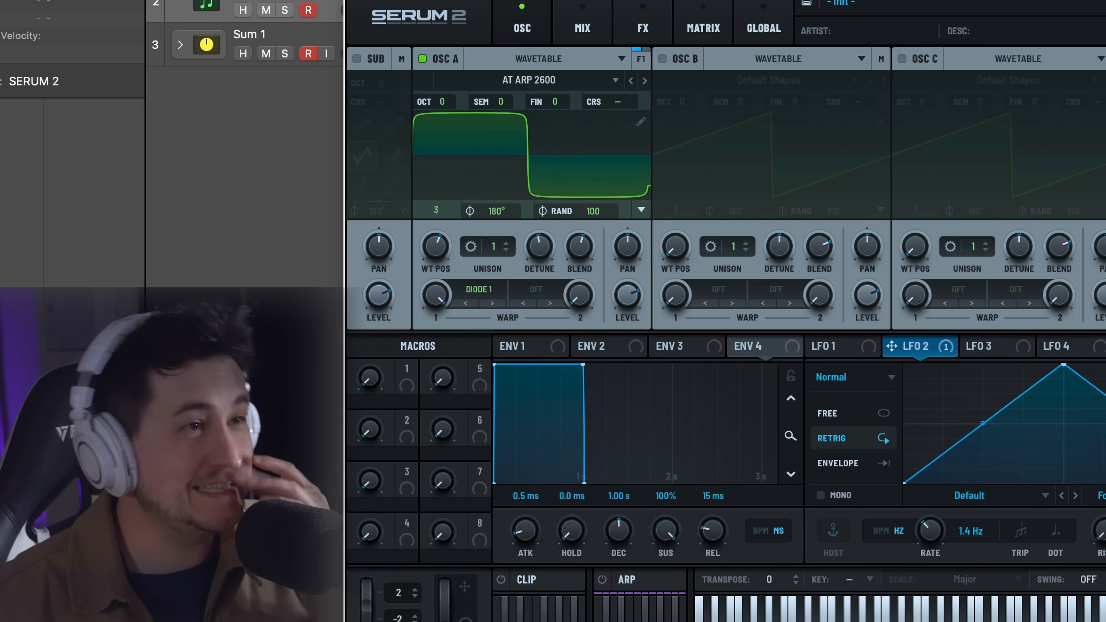
{"action": "left_click", "coordinate": [479, 290]}
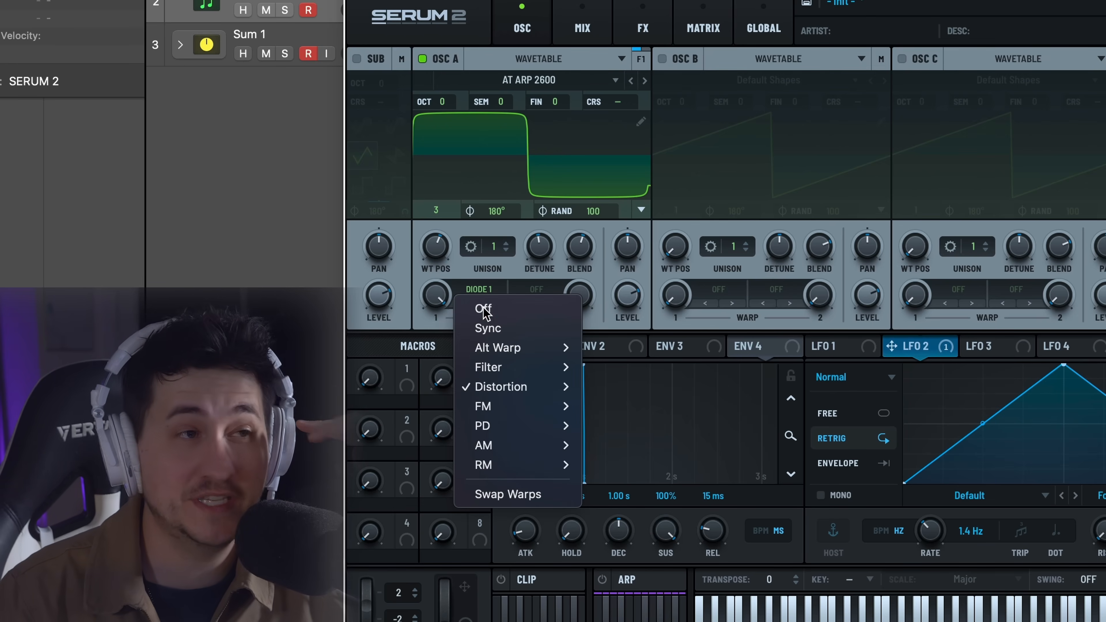
{"action": "mouse_move", "coordinate": [527, 405]}
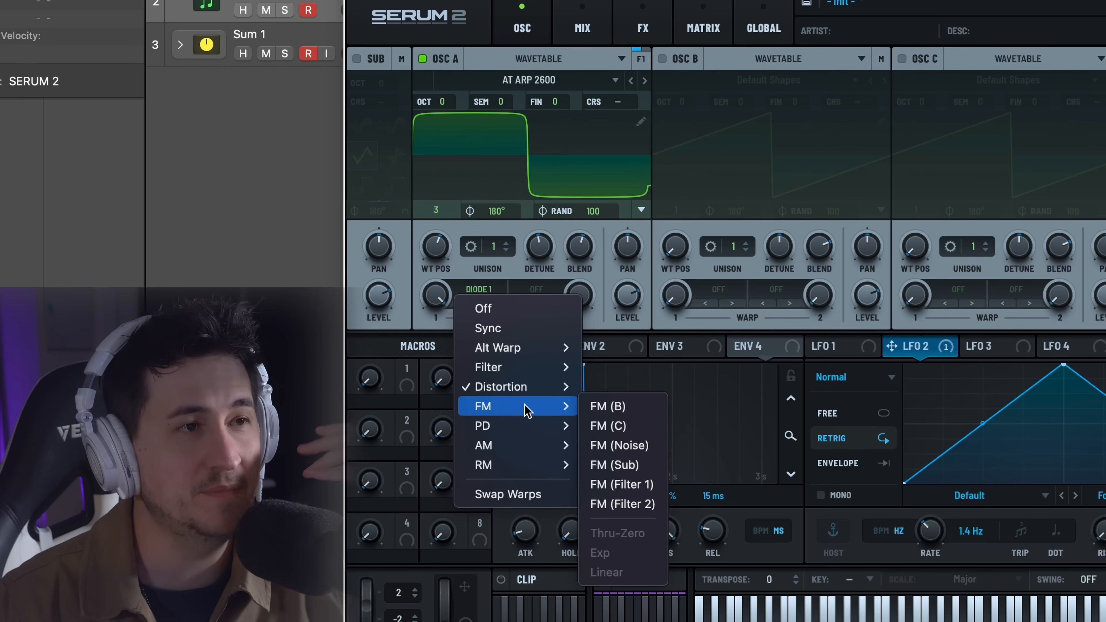
{"action": "mouse_move", "coordinate": [529, 424]}
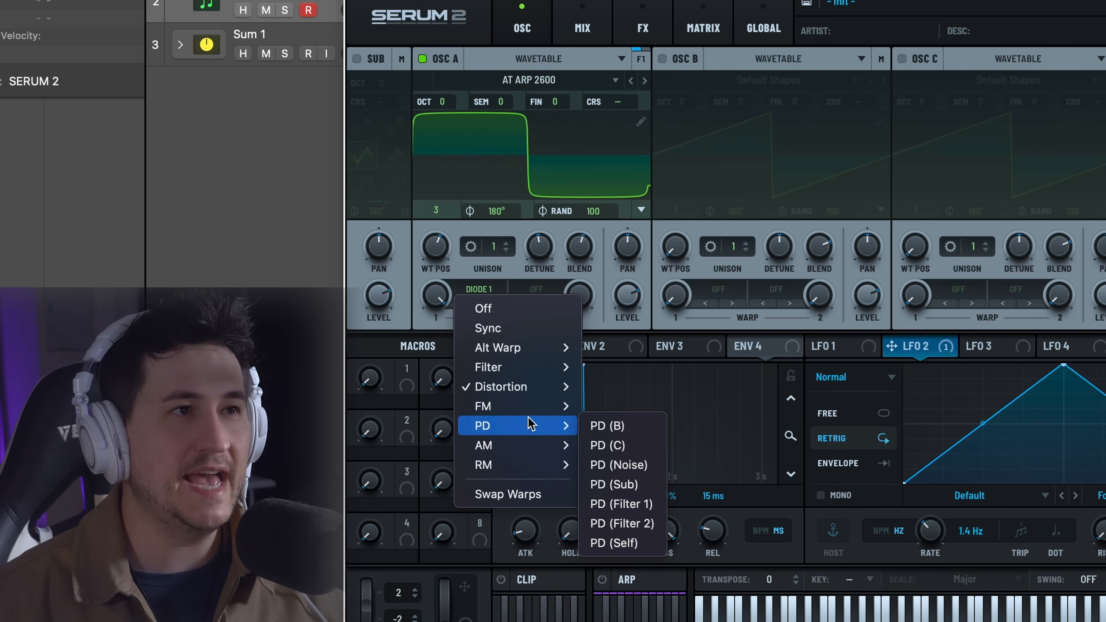
Move Osc A's wavetable position to frame 1 and change its first warp to PD (B).
{"action": "left_click", "coordinate": [486, 161]}
{"action": "left_click_drag", "start_coordinate": [442, 241], "coordinate": [402, 536]}
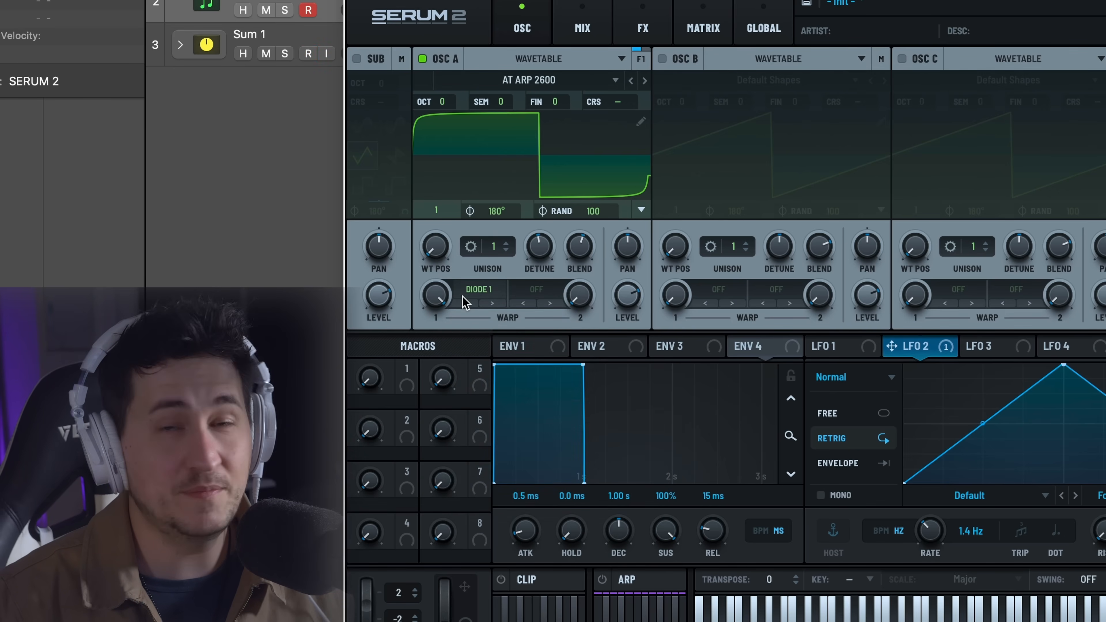
{"action": "left_click", "coordinate": [473, 288]}
{"action": "mouse_move", "coordinate": [507, 425]}
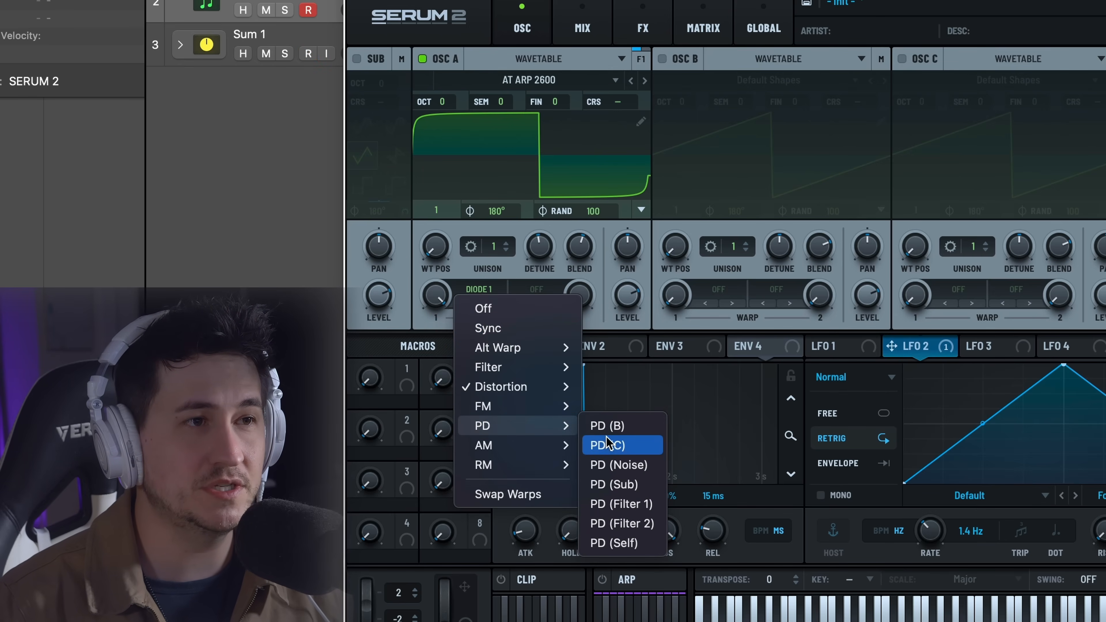
{"action": "left_click", "coordinate": [607, 425]}
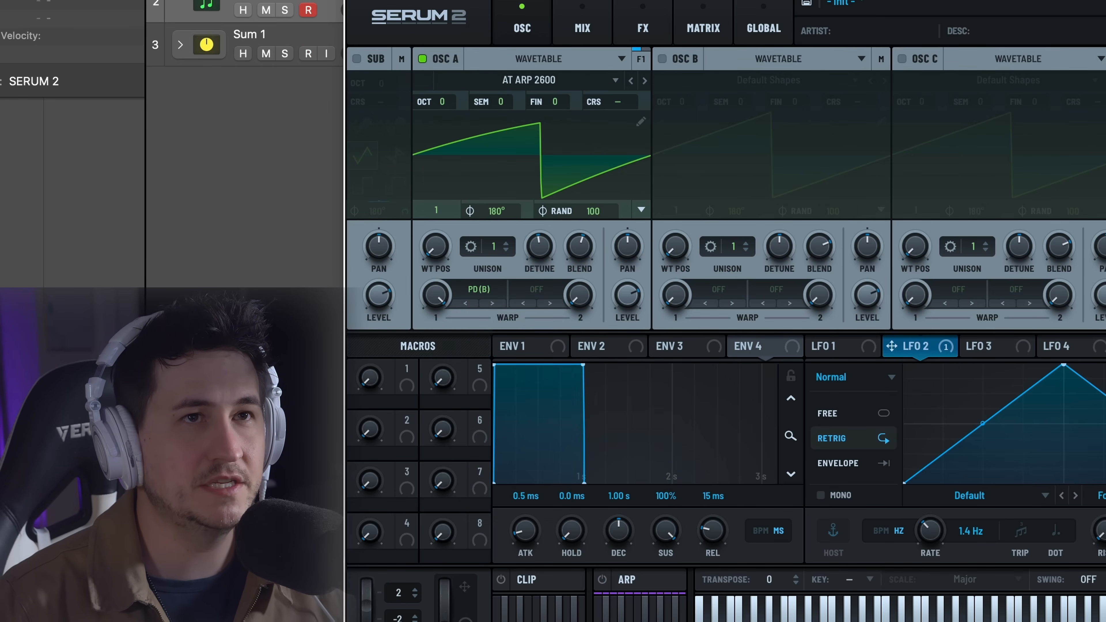
Enable Osc B, set Osc A's first warp to PD (B) and raise the warp amount to about 77 %.
{"action": "left_click", "coordinate": [662, 59]}
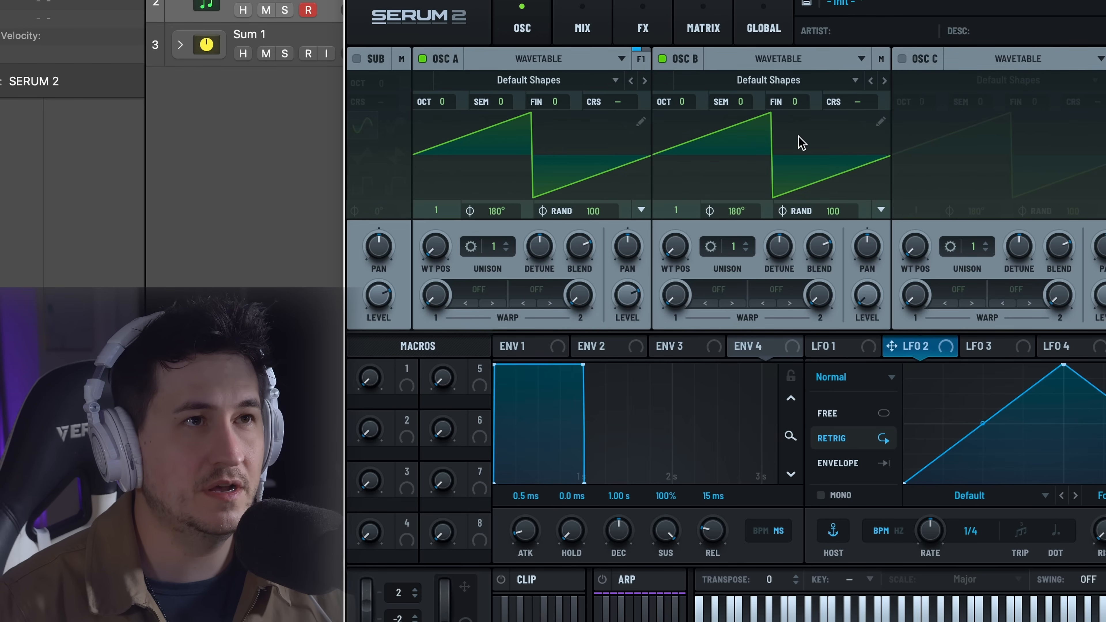
{"action": "left_click", "coordinate": [462, 293]}
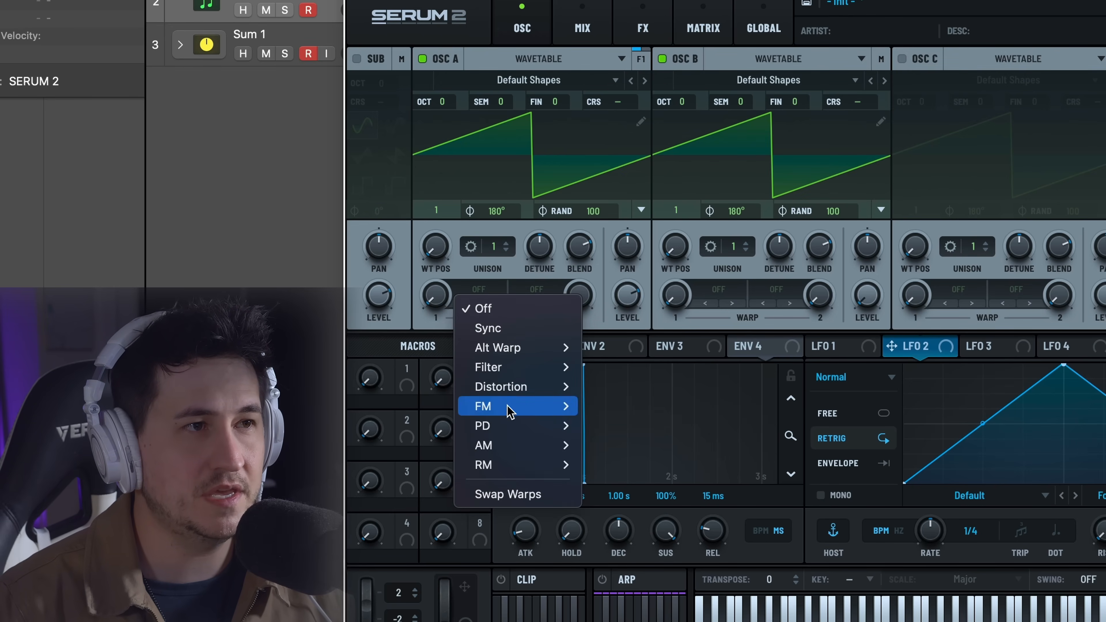
{"action": "mouse_move", "coordinate": [518, 426]}
{"action": "left_click", "coordinate": [621, 426]}
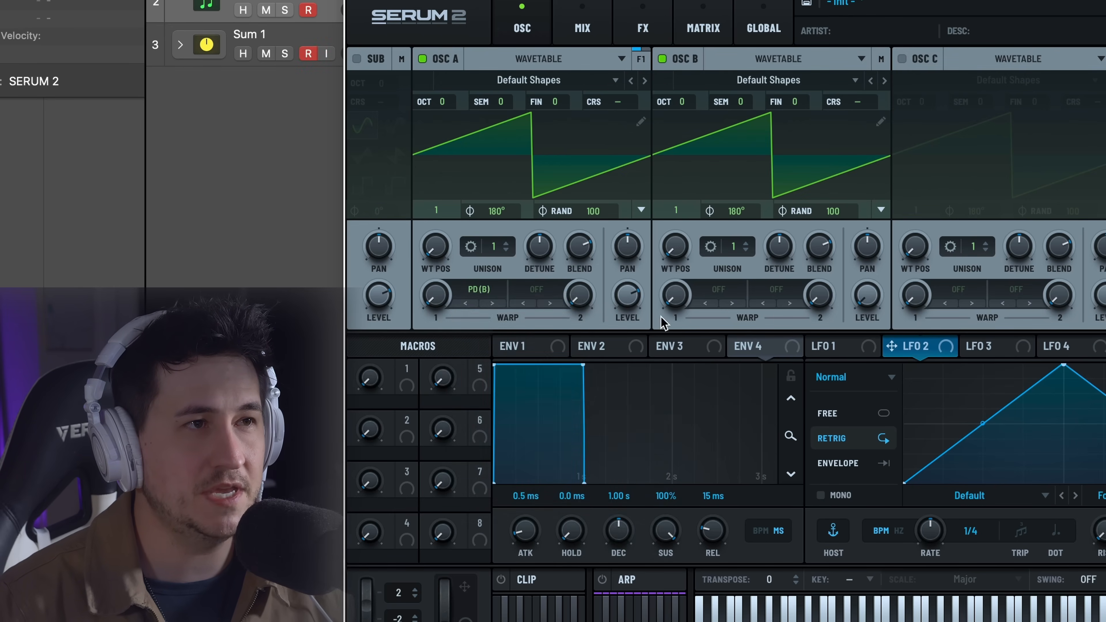
{"action": "left_click_drag", "start_coordinate": [436, 297], "coordinate": [462, 162]}
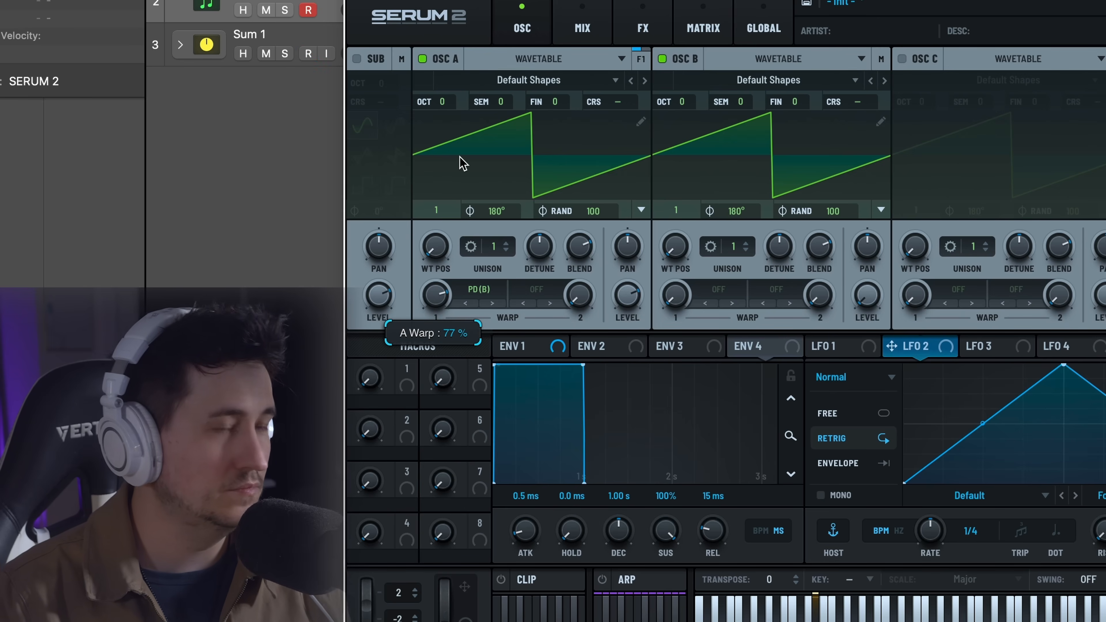
Lower Osc B to octave -1 and change Osc A's first warp to FM (B).
{"action": "left_click_drag", "start_coordinate": [679, 94], "coordinate": [684, 124]}
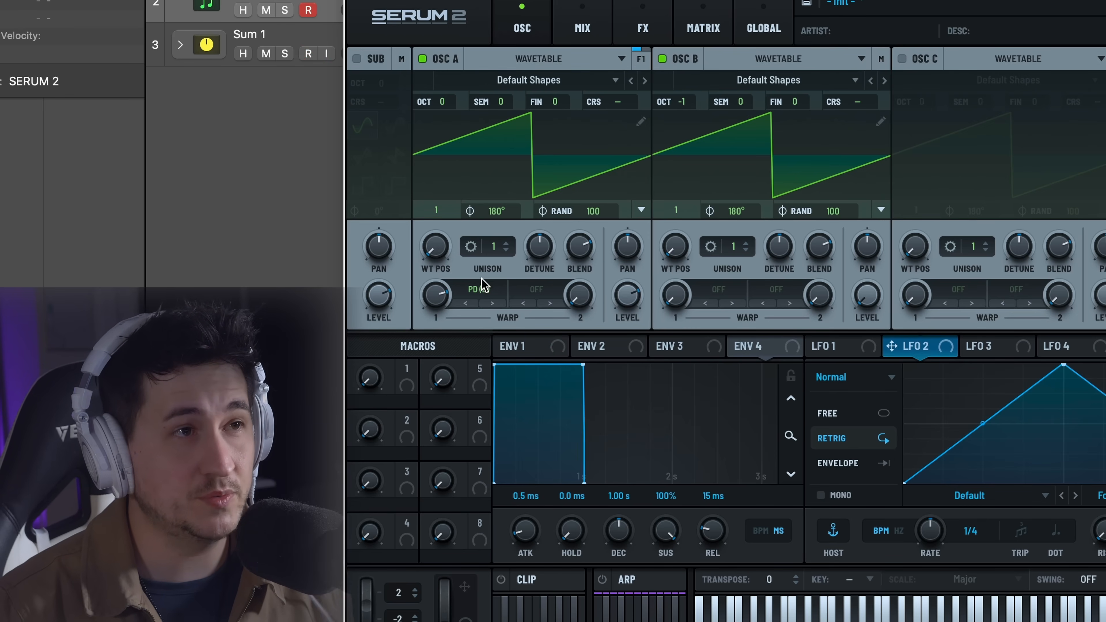
{"action": "left_click", "coordinate": [479, 290]}
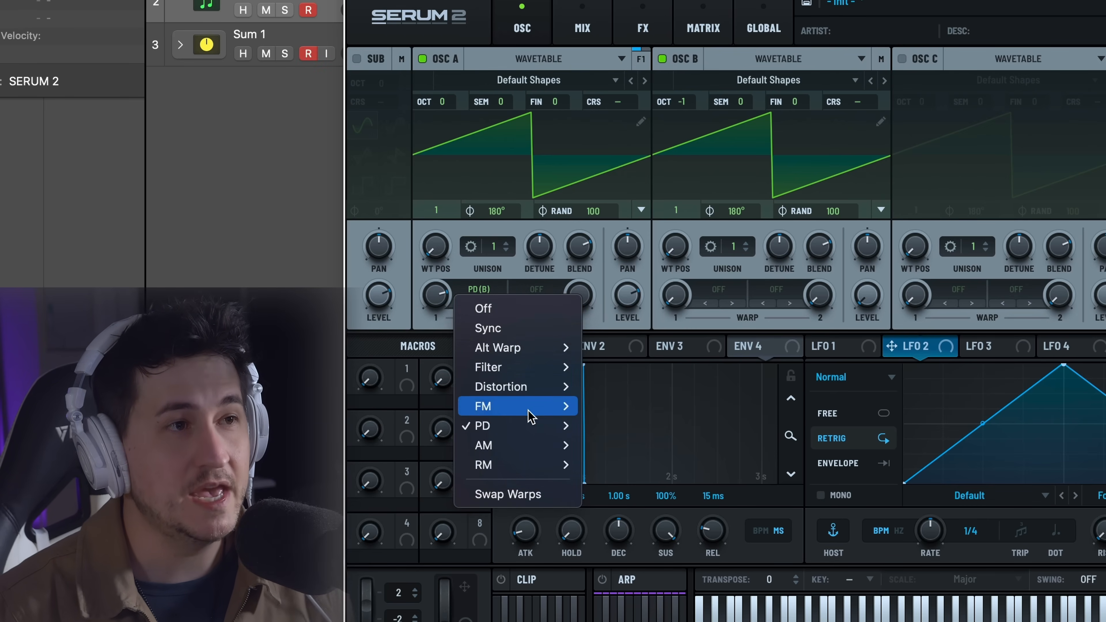
{"action": "mouse_move", "coordinate": [532, 432]}
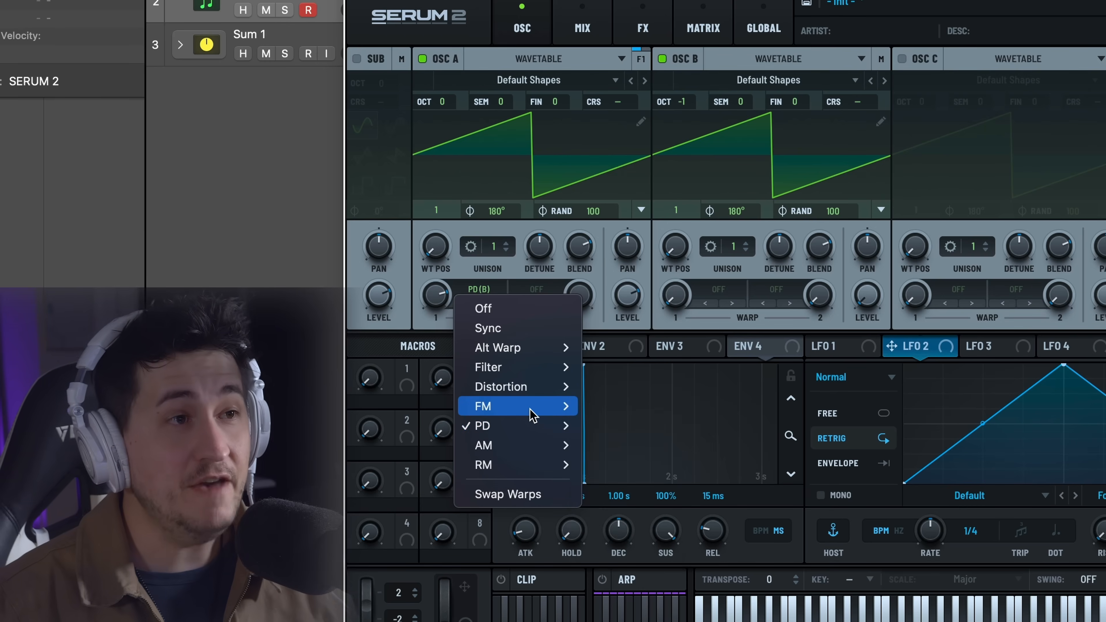
{"action": "mouse_move", "coordinate": [536, 410]}
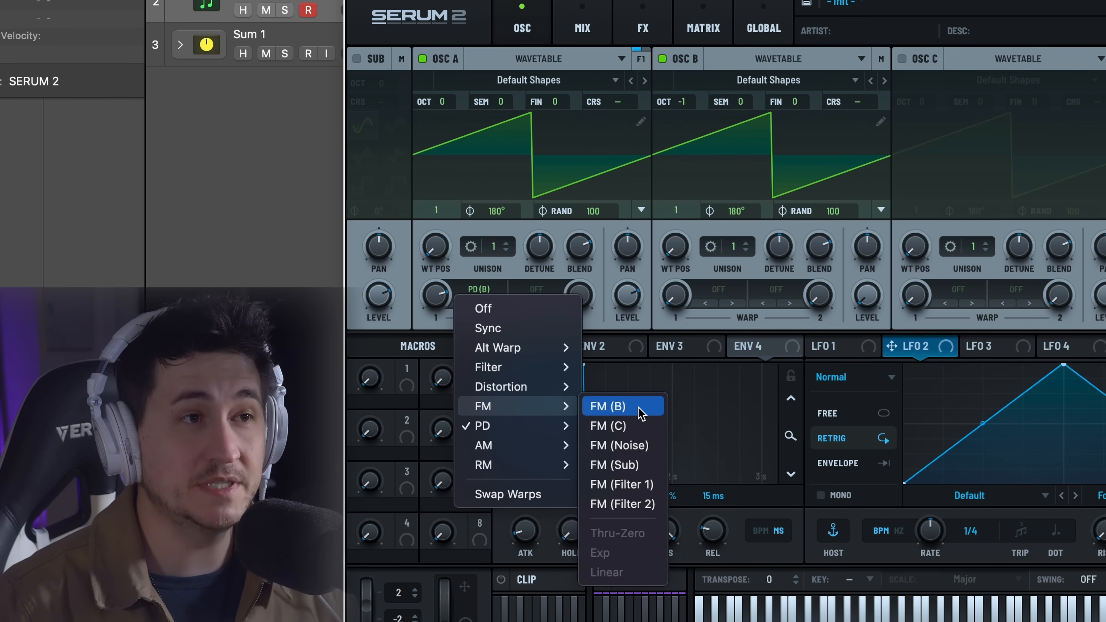
{"action": "left_click", "coordinate": [608, 406]}
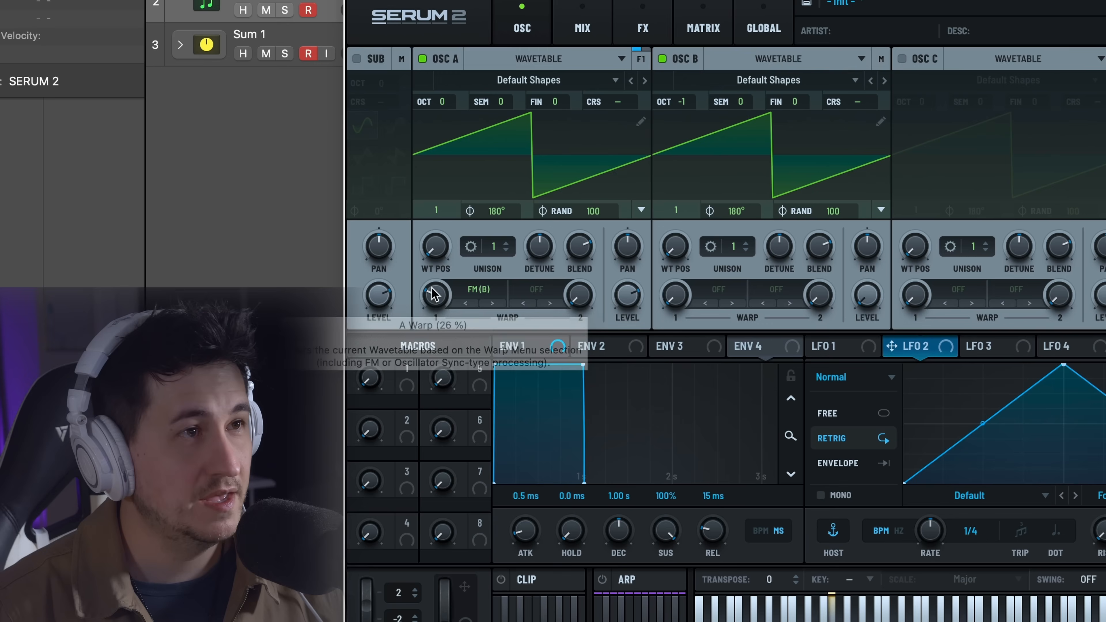
Look through the first warp's PD, AM and FM options, then set Osc A's second warp to FM (C).
{"action": "left_click", "coordinate": [472, 291]}
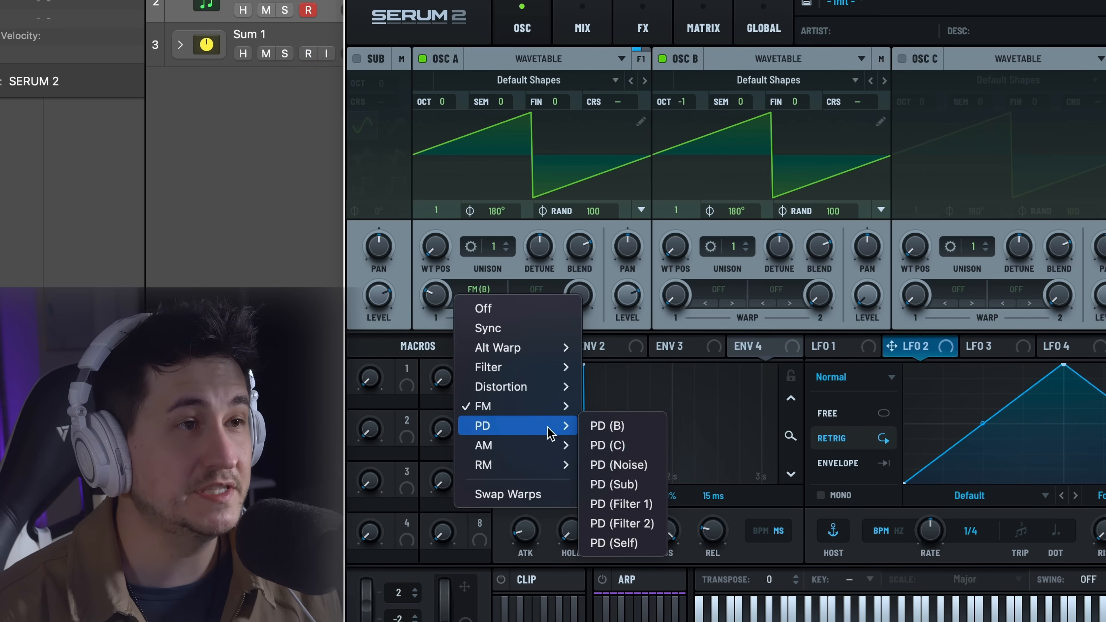
{"action": "mouse_move", "coordinate": [547, 451]}
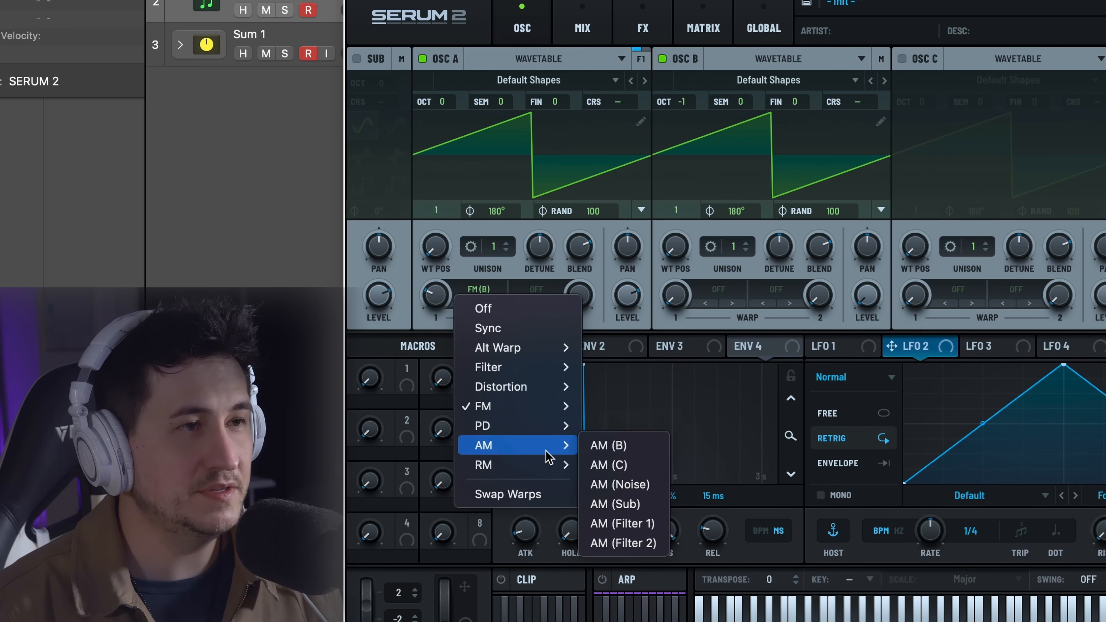
{"action": "mouse_move", "coordinate": [547, 411]}
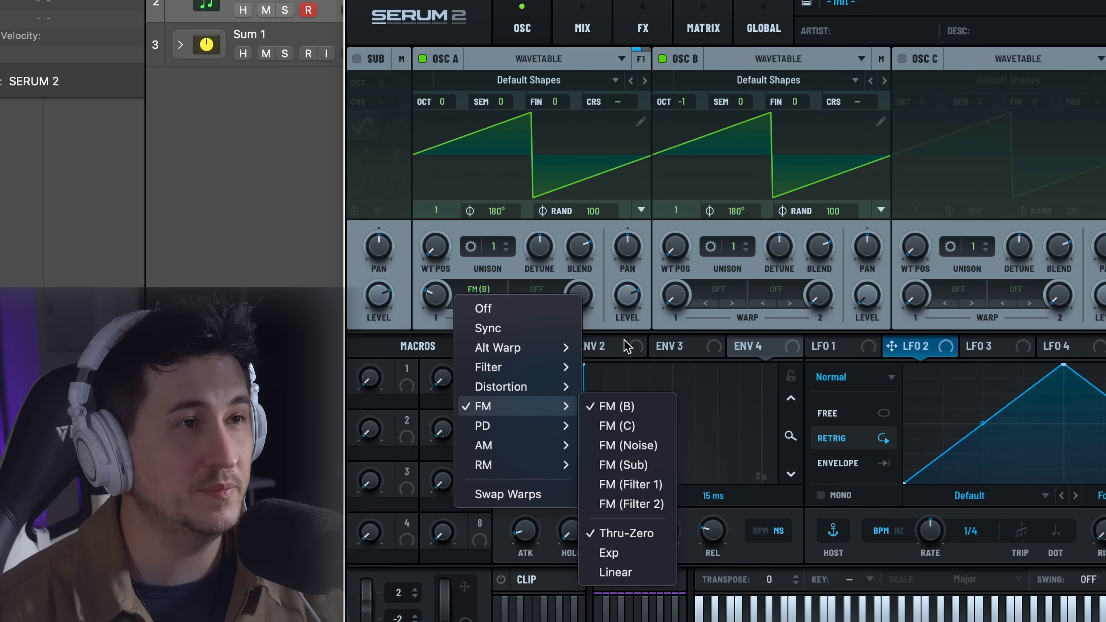
{"action": "left_click", "coordinate": [537, 290]}
{"action": "mouse_move", "coordinate": [583, 411]}
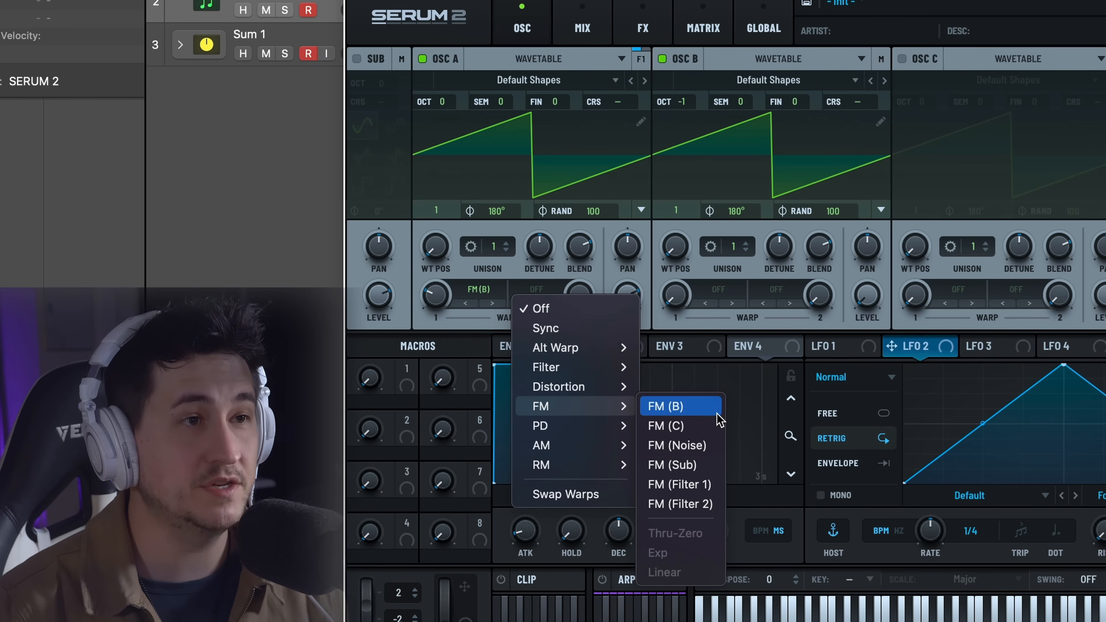
{"action": "left_click", "coordinate": [710, 426]}
Enable Osc C with its wavetable position at frame 5, the square shape, and raise Osc A's second warp amount.
{"action": "left_click", "coordinate": [902, 60]}
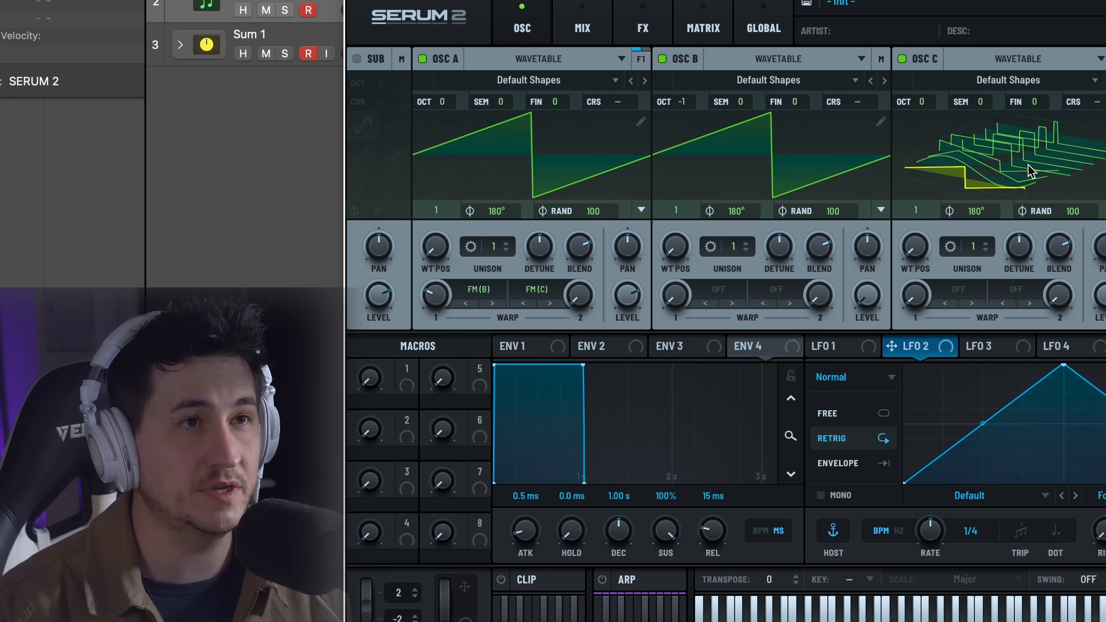
{"action": "left_click_drag", "start_coordinate": [921, 238], "coordinate": [923, 136]}
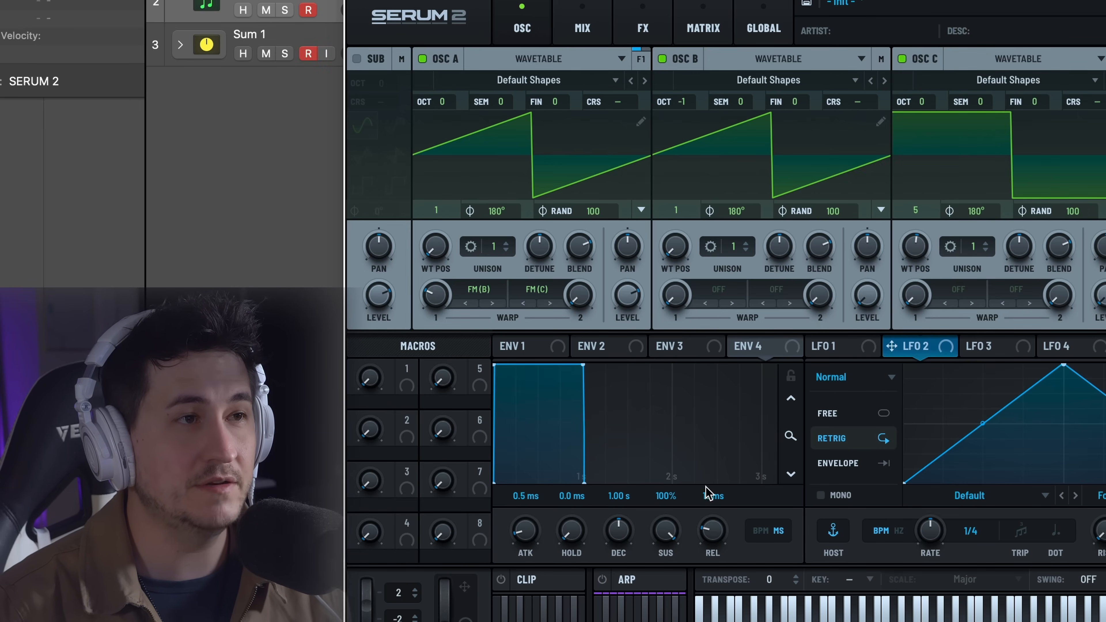
{"action": "left_click_drag", "start_coordinate": [579, 302], "coordinate": [599, 250]}
Change Osc A's second warp to PD (C) and its first warp to PD (B).
{"action": "left_click", "coordinate": [537, 289]}
{"action": "mouse_move", "coordinate": [583, 425]}
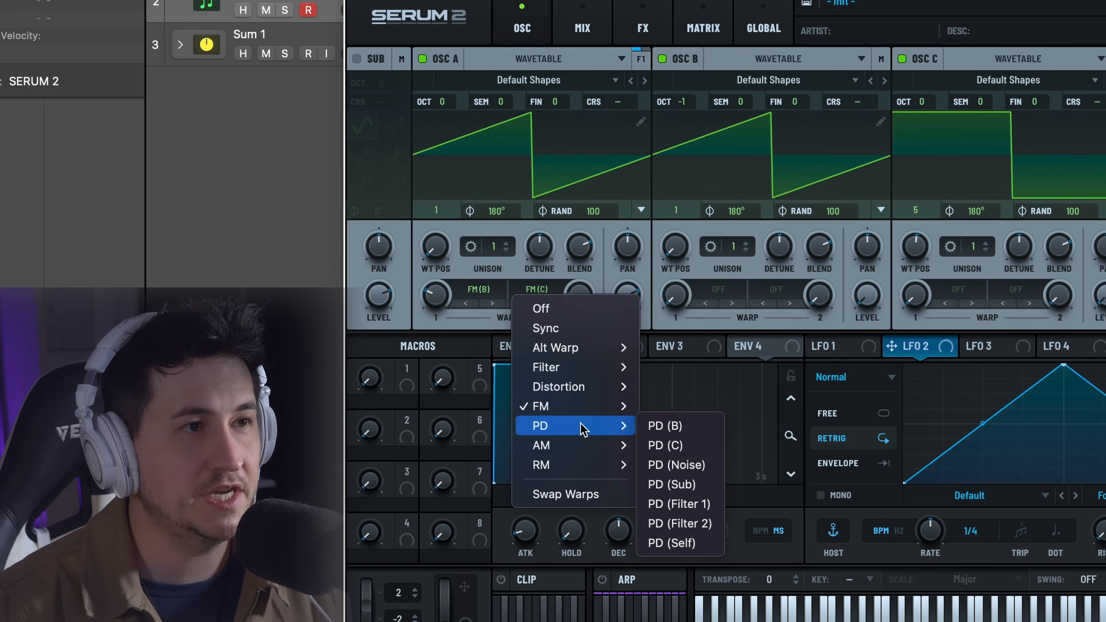
{"action": "left_click", "coordinate": [667, 445]}
{"action": "left_click", "coordinate": [478, 290]}
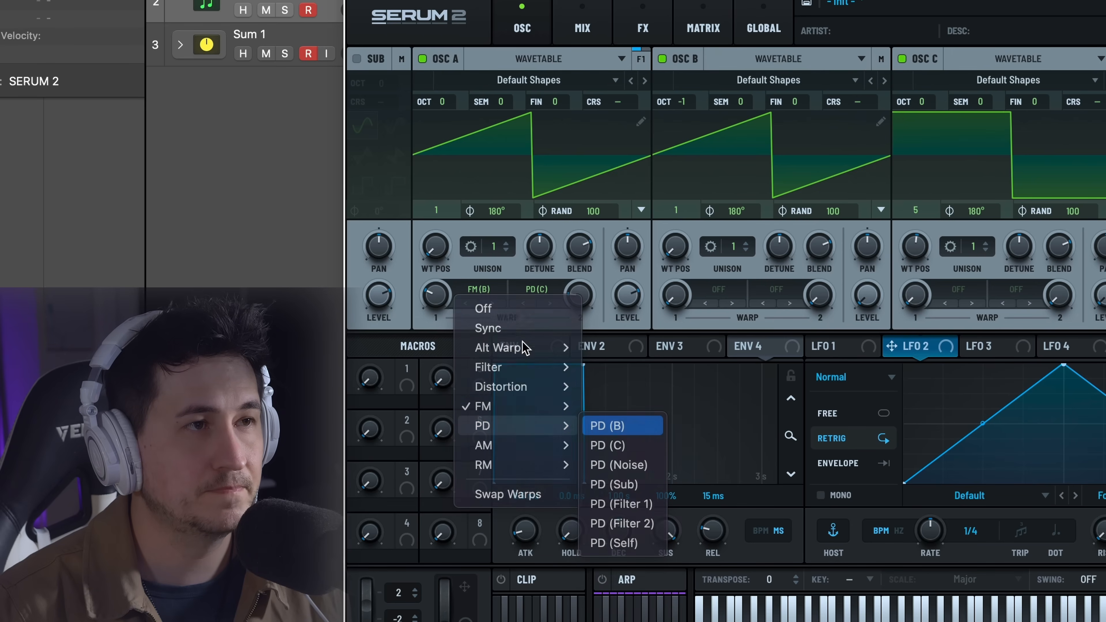
{"action": "left_click", "coordinate": [610, 425]}
Raise Osc A's first warp amount to about 59 % and increase the second warp amount.
{"action": "left_click_drag", "start_coordinate": [435, 297], "coordinate": [444, 238]}
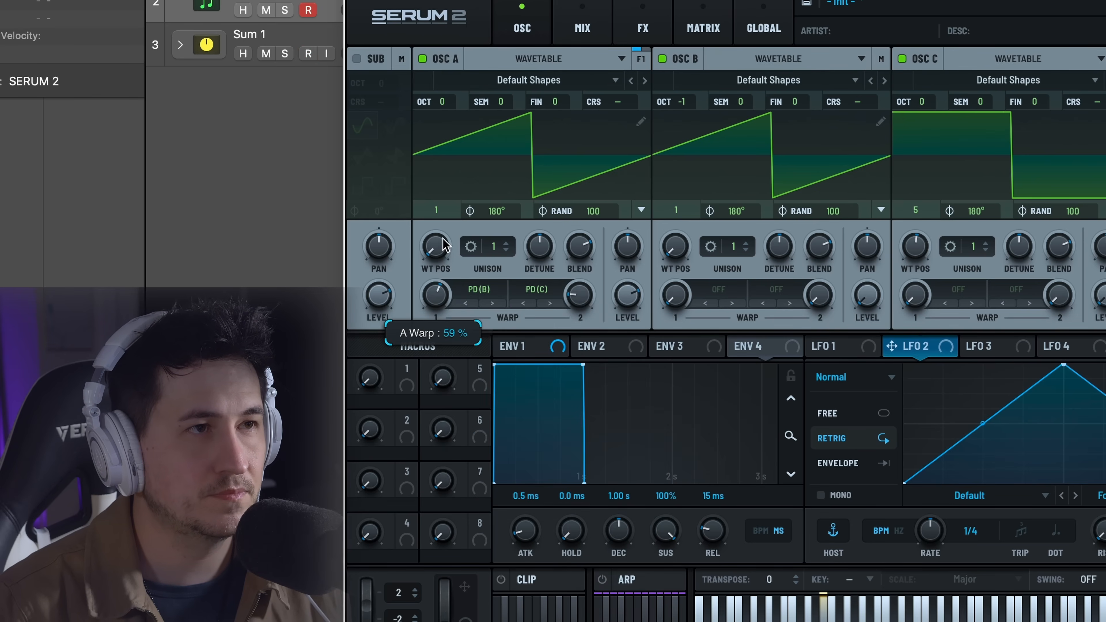
{"action": "left_click_drag", "start_coordinate": [583, 299], "coordinate": [588, 256]}
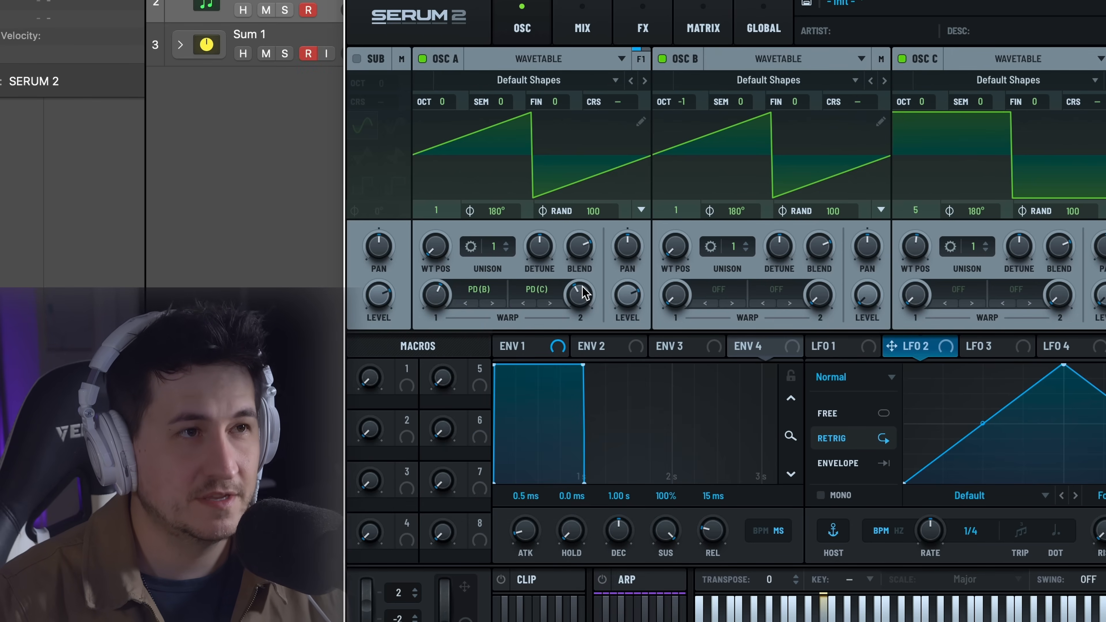
{"action": "left_click_drag", "start_coordinate": [585, 296], "coordinate": [586, 258]}
{"action": "mouse_move", "coordinate": [586, 252]}
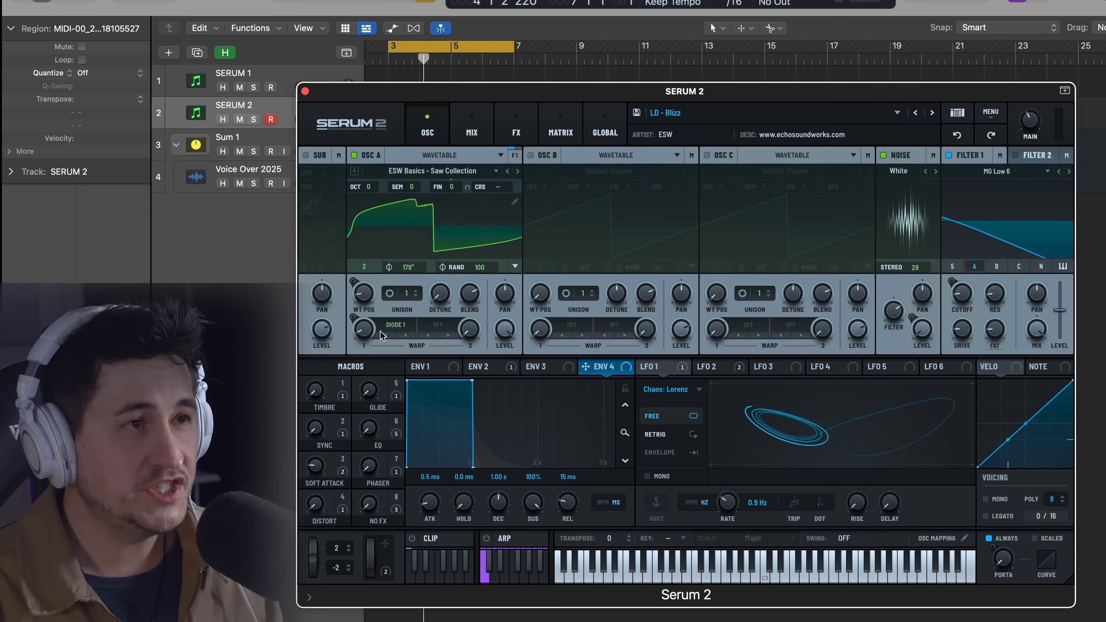
Set Osc A's first warp in the LD - Blizz preset to Sync and sweep its warp variation, returning it to the minimum.
{"action": "left_click", "coordinate": [396, 326]}
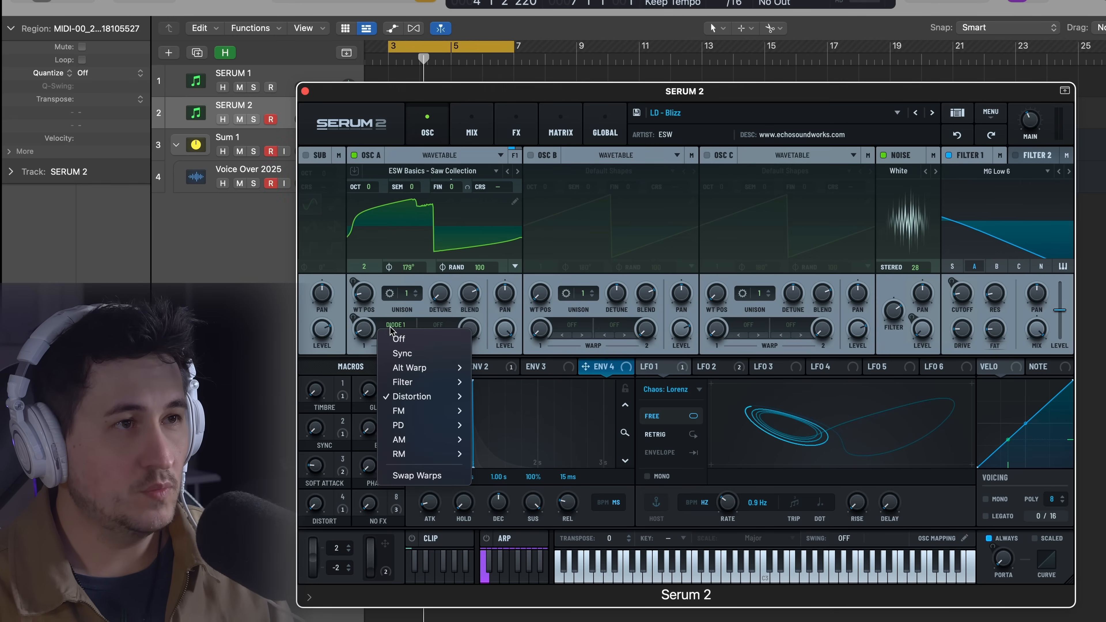
{"action": "left_click", "coordinate": [403, 353]}
{"action": "left_click", "coordinate": [400, 326]}
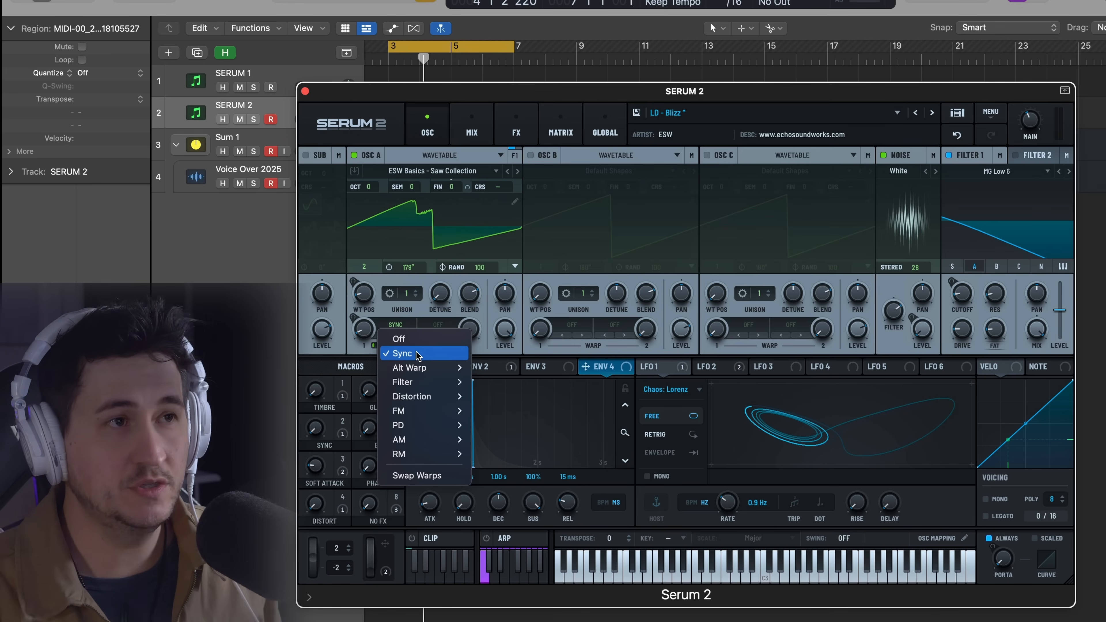
{"action": "left_click", "coordinate": [400, 323]}
{"action": "mouse_move", "coordinate": [377, 347]}
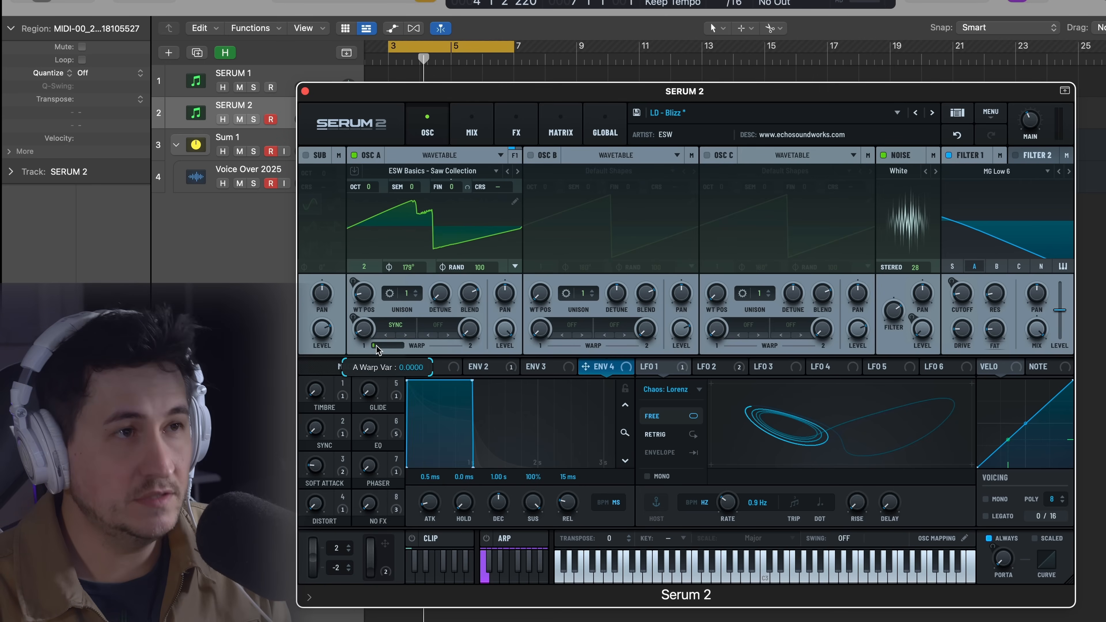
{"action": "left_click_drag", "start_coordinate": [436, 351], "coordinate": [382, 367]}
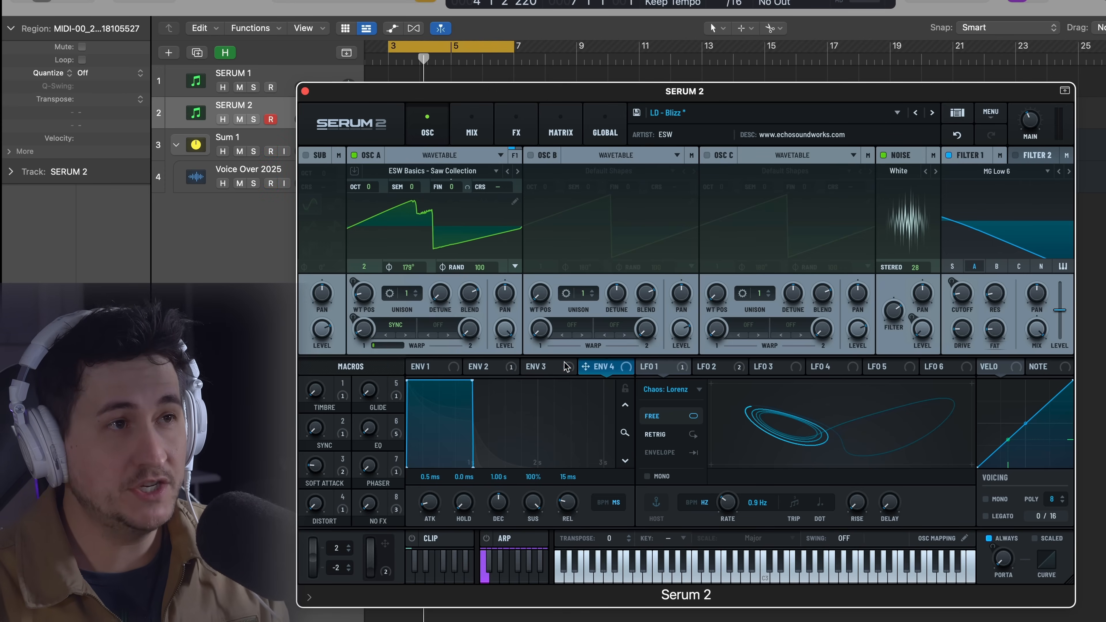
Undo the last change to Osc A's first warp and set its second warp to LPF.
{"action": "mouse_move", "coordinate": [388, 346]}
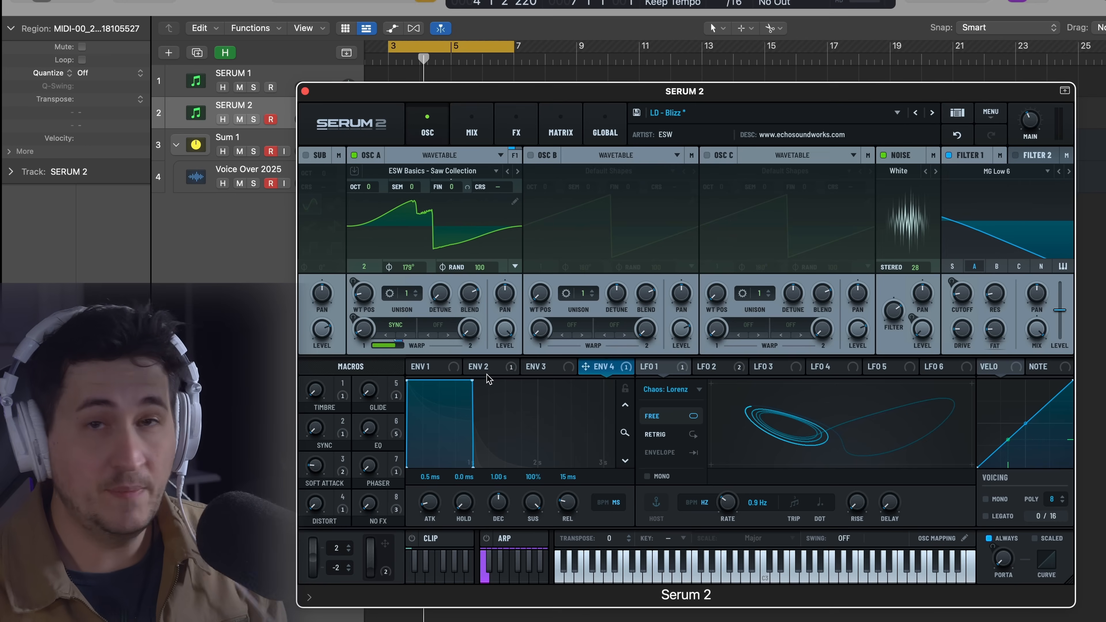
{"action": "key", "text": "super+z"}
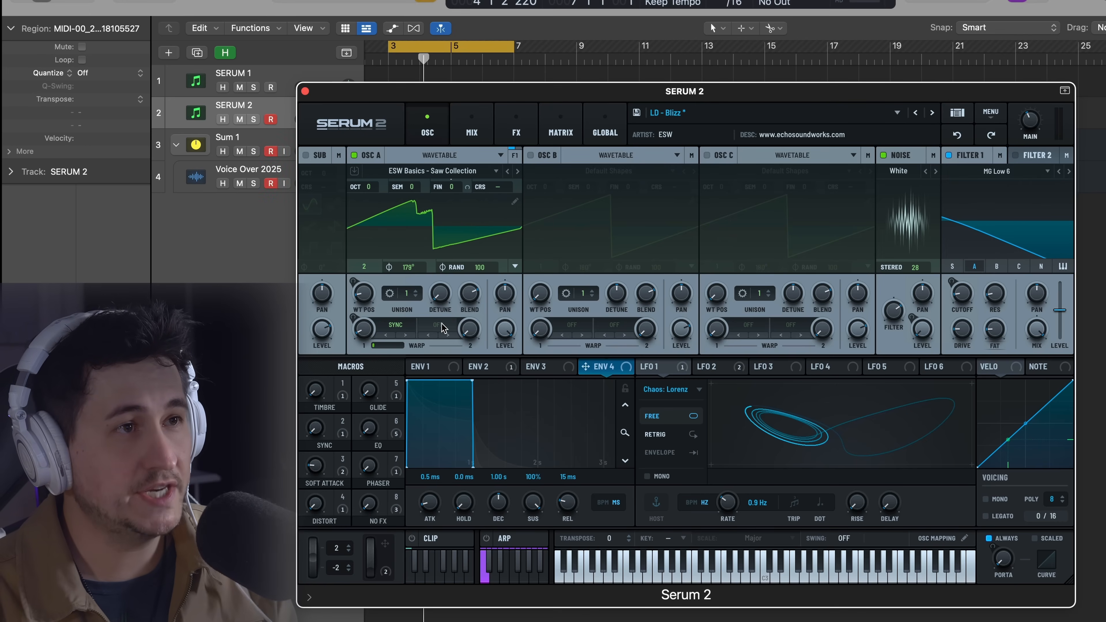
{"action": "left_click", "coordinate": [443, 327]}
{"action": "mouse_move", "coordinate": [467, 371]}
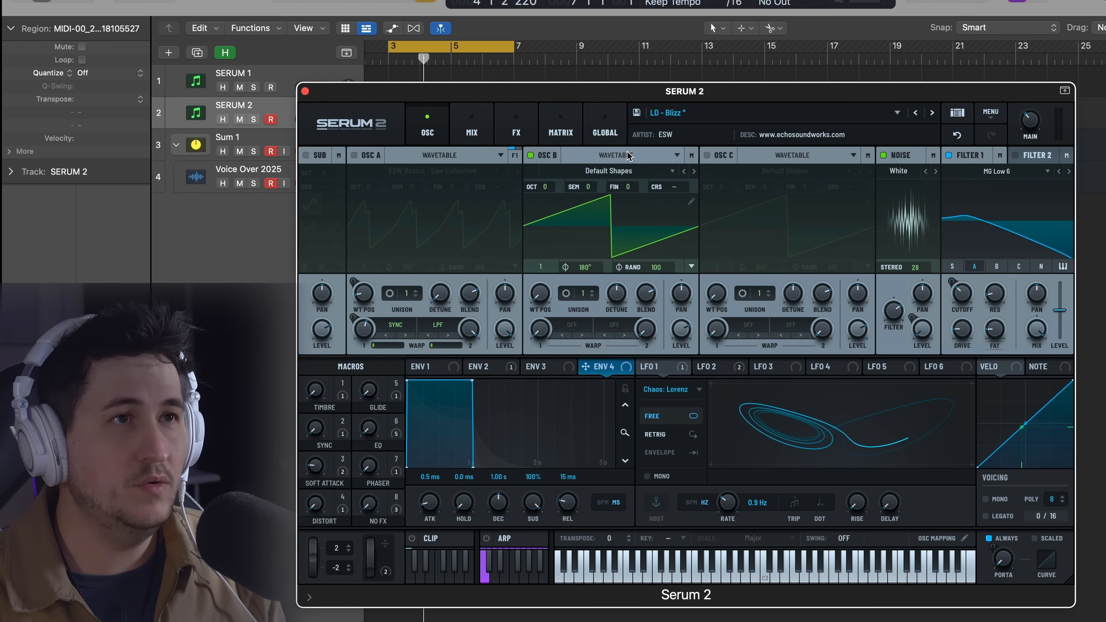
Switch Osc B's oscillator type from wavetable to Multisample.
{"action": "left_click", "coordinate": [631, 155]}
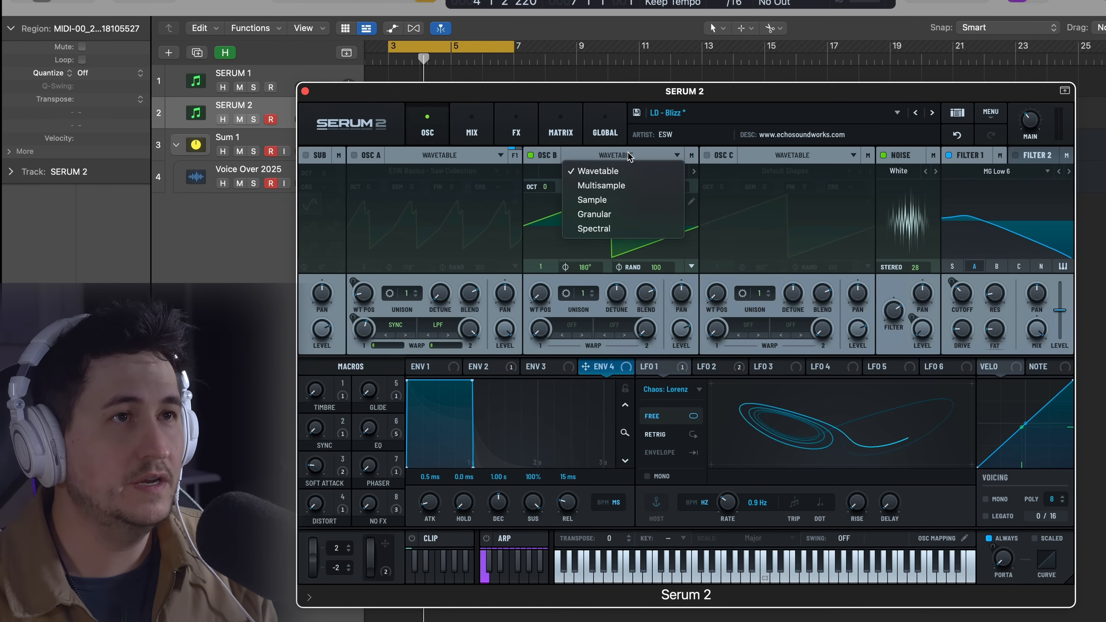
{"action": "left_click", "coordinate": [634, 185]}
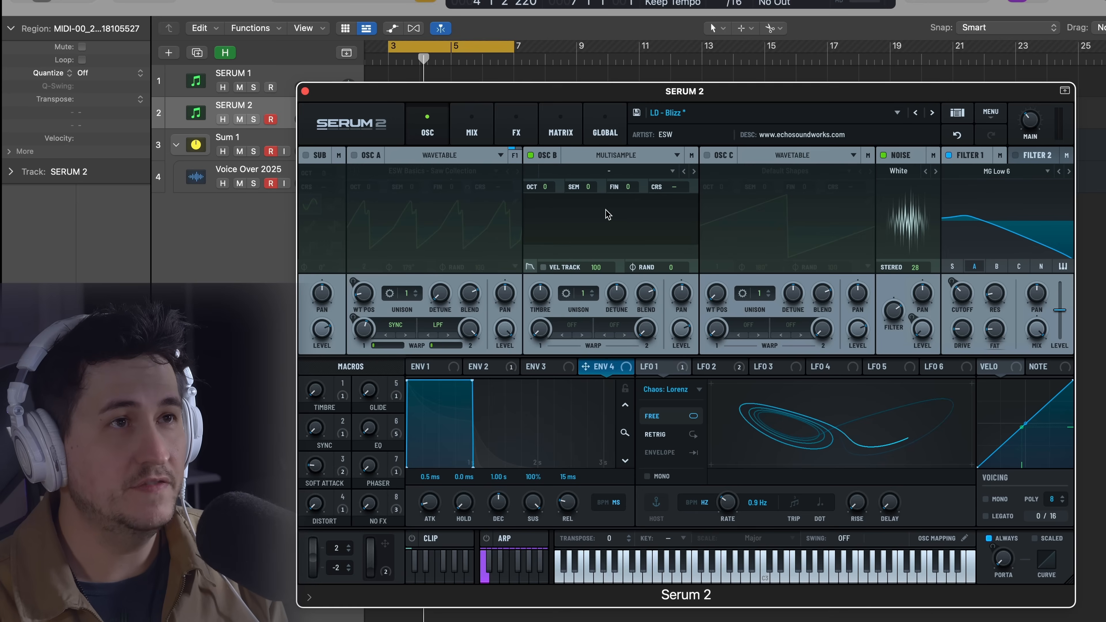
{"action": "left_click", "coordinate": [612, 156]}
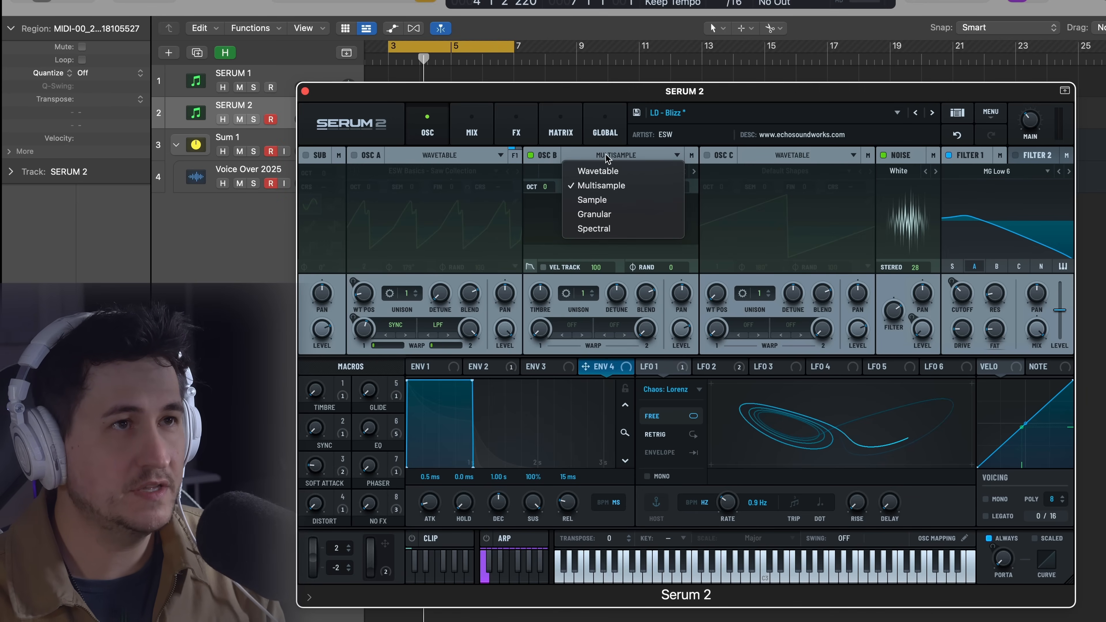
{"action": "left_click", "coordinate": [616, 185]}
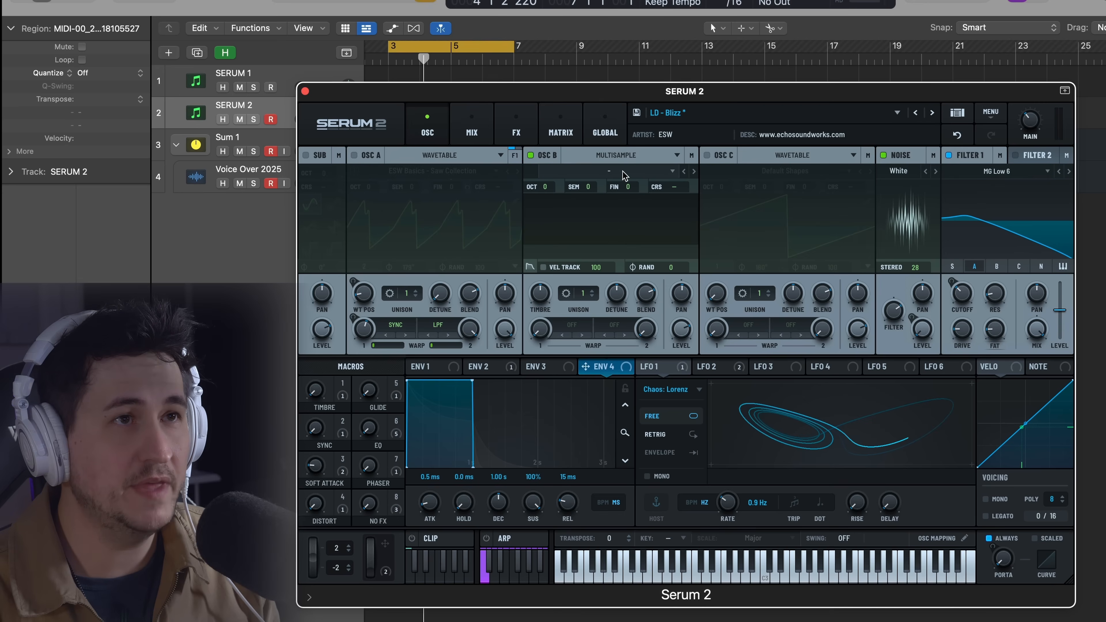
Load the factory Keys multisample Baby Grand Piano 2 into Osc B and disable Filter 1.
{"action": "left_click", "coordinate": [624, 176]}
{"action": "mouse_move", "coordinate": [624, 186]}
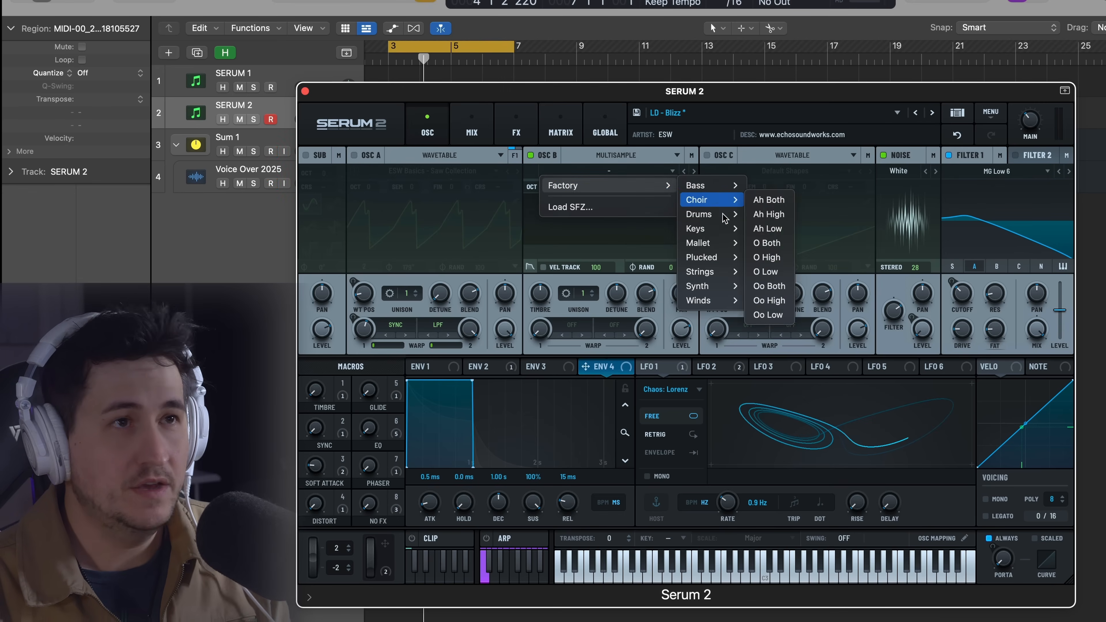
{"action": "mouse_move", "coordinate": [727, 233]}
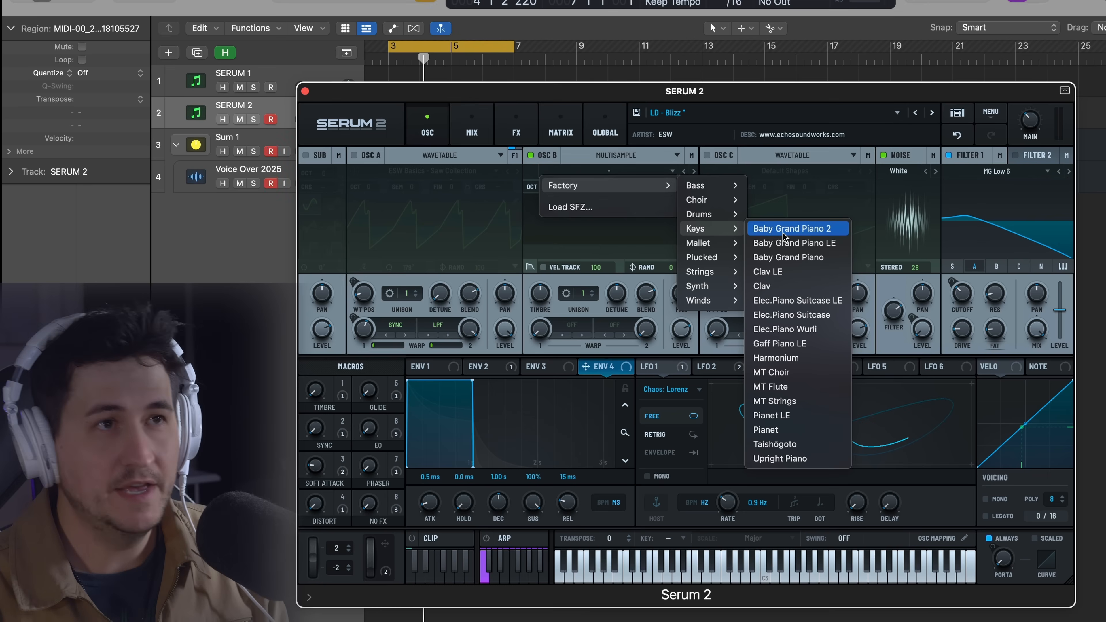
{"action": "left_click", "coordinate": [775, 228]}
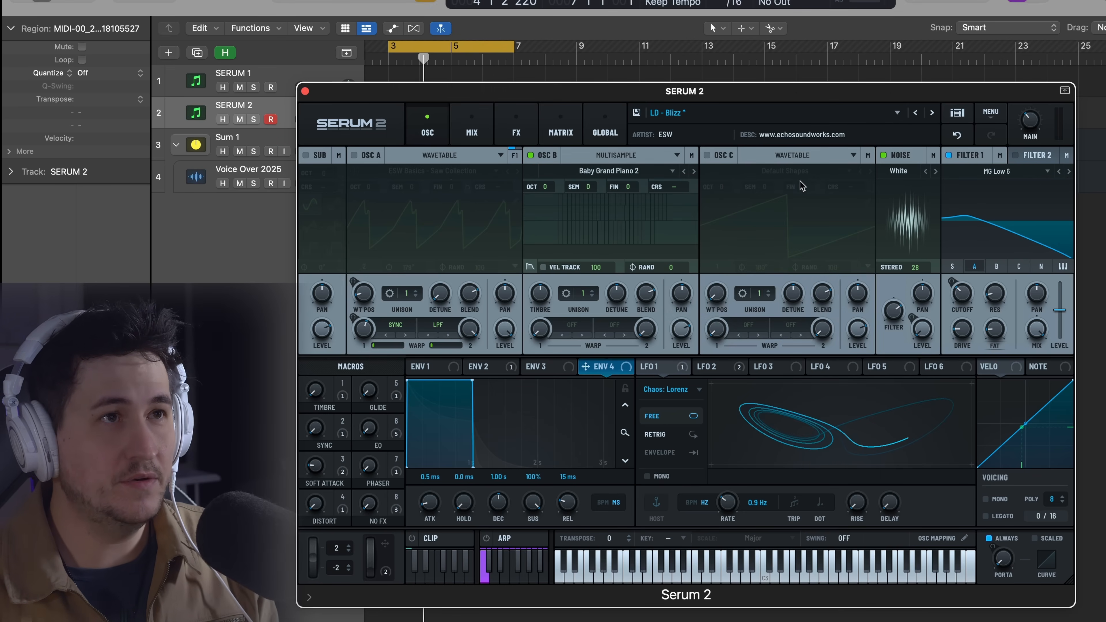
{"action": "left_click", "coordinate": [950, 155]}
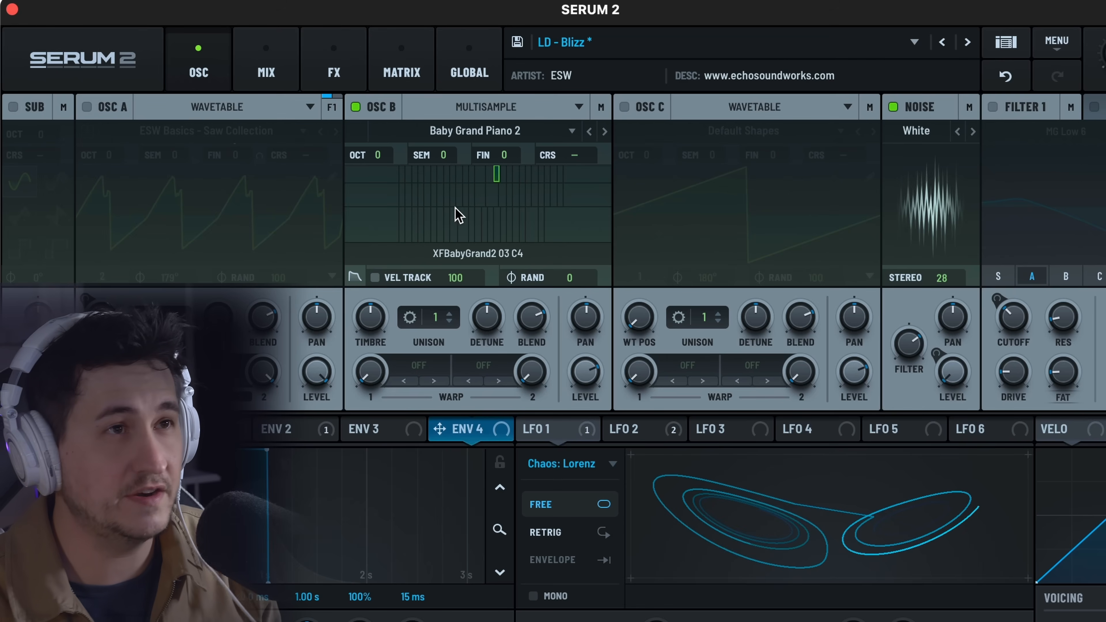
Step Osc B back and forth through the neighbouring piano multisamples, ending on Baby Grand Piano LE.
{"action": "left_click", "coordinate": [604, 131]}
{"action": "left_click", "coordinate": [589, 131]}
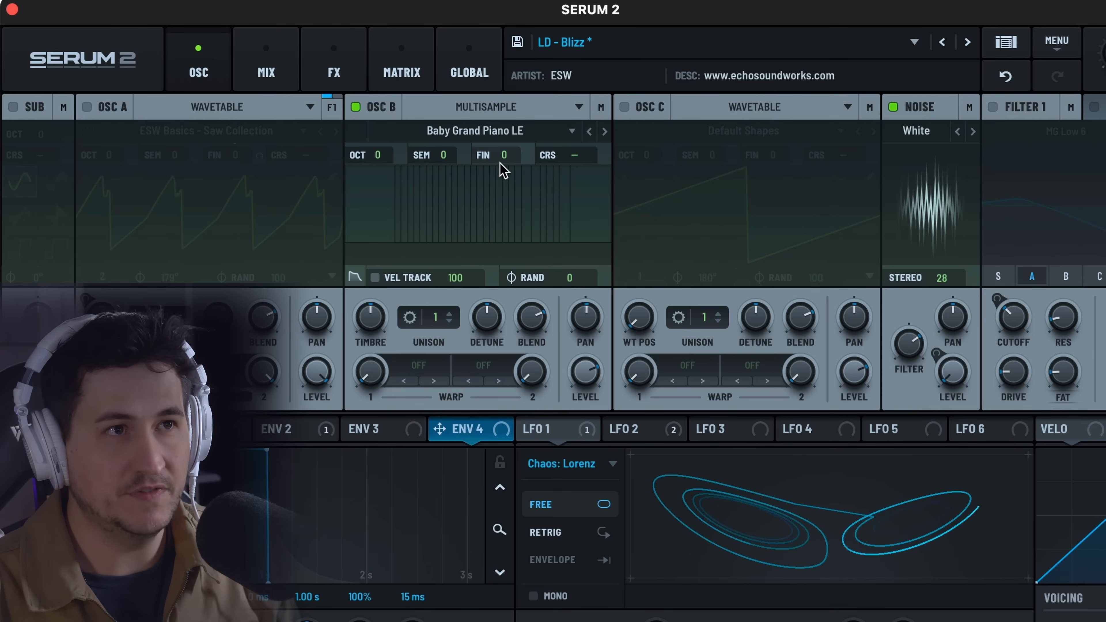
{"action": "left_click", "coordinate": [605, 131]}
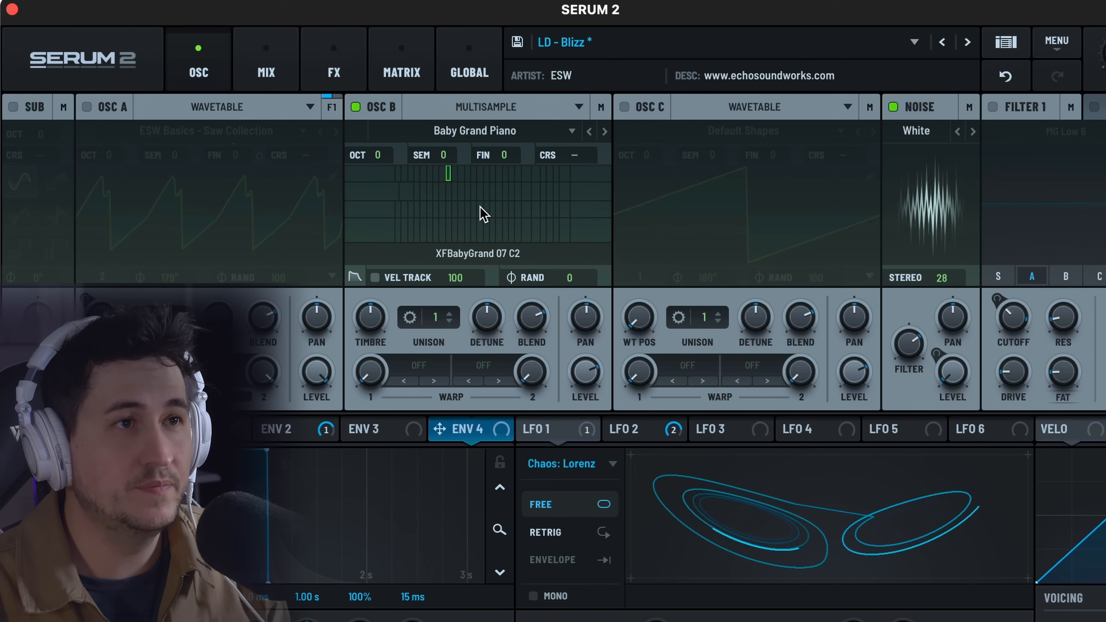
{"action": "left_click", "coordinate": [589, 131]}
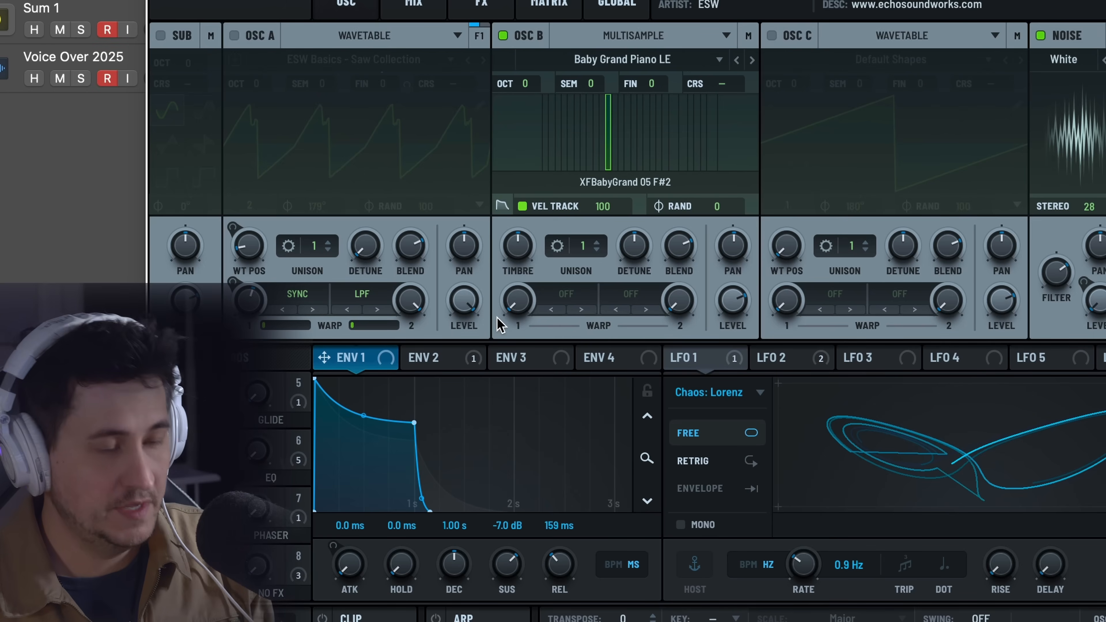
Toggle Osc B's envelope override off and on, and try a longer attack before returning it to 0.0 ms.
{"action": "left_click", "coordinate": [502, 205]}
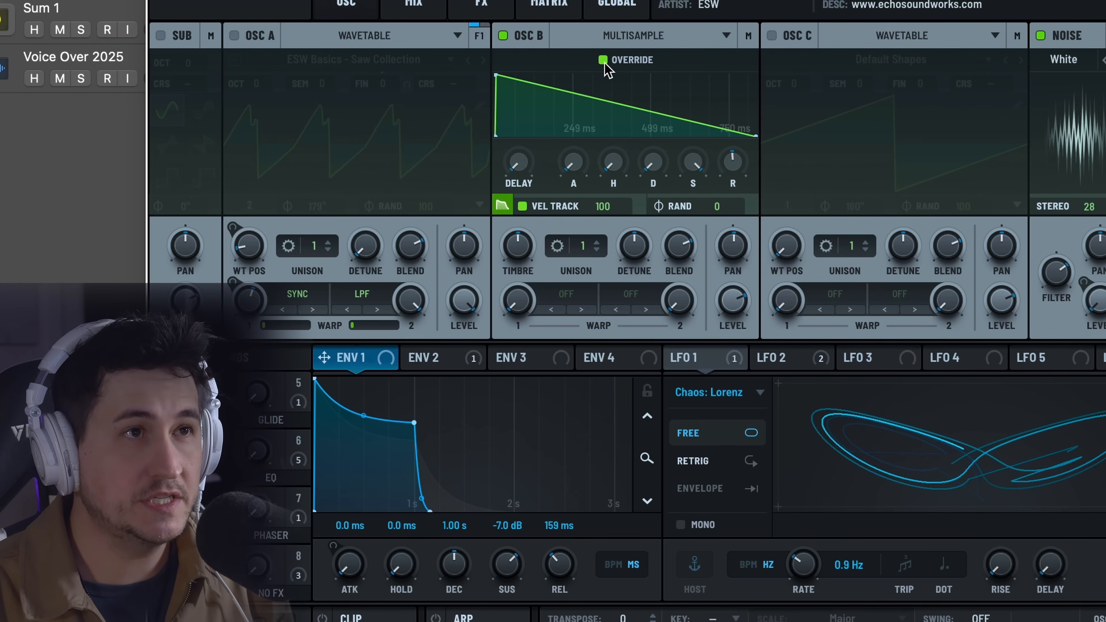
{"action": "left_click", "coordinate": [604, 64]}
{"action": "left_click", "coordinate": [604, 63]}
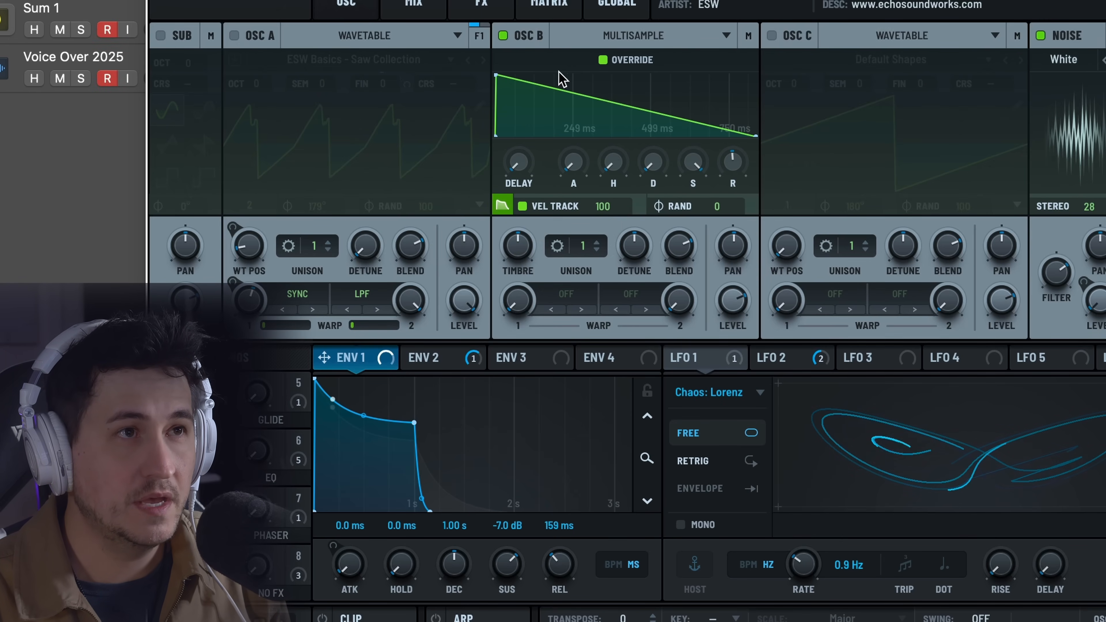
{"action": "left_click_drag", "start_coordinate": [496, 76], "coordinate": [581, 68]}
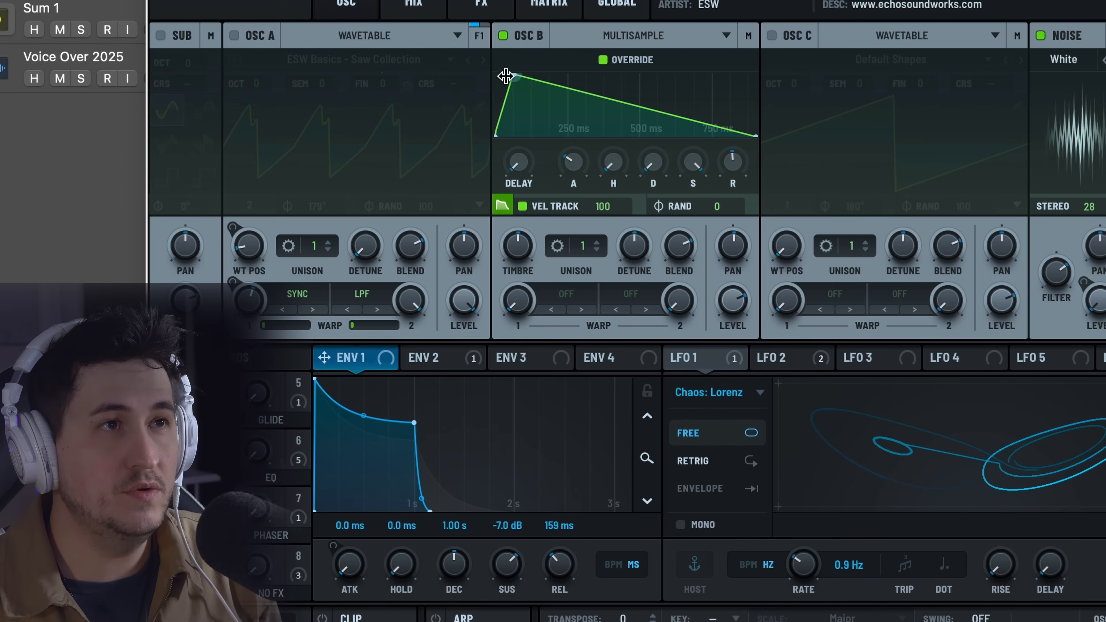
{"action": "left_click_drag", "start_coordinate": [503, 73], "coordinate": [496, 75]}
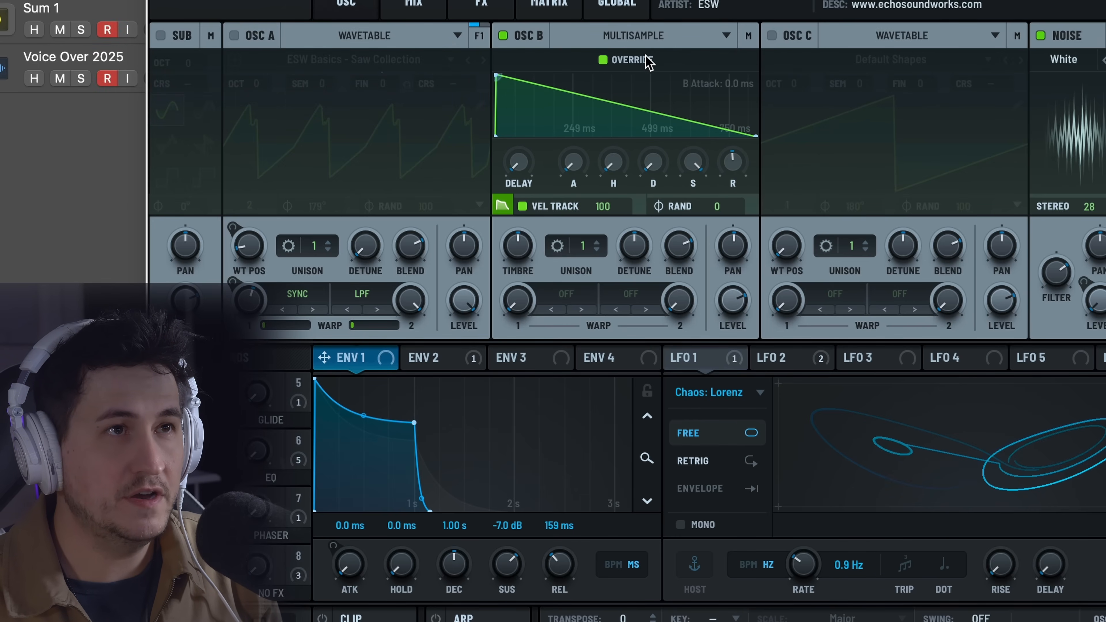
{"action": "left_click", "coordinate": [502, 206]}
Load the factory Strings multisample Full Strings into Osc B.
{"action": "left_click", "coordinate": [627, 59]}
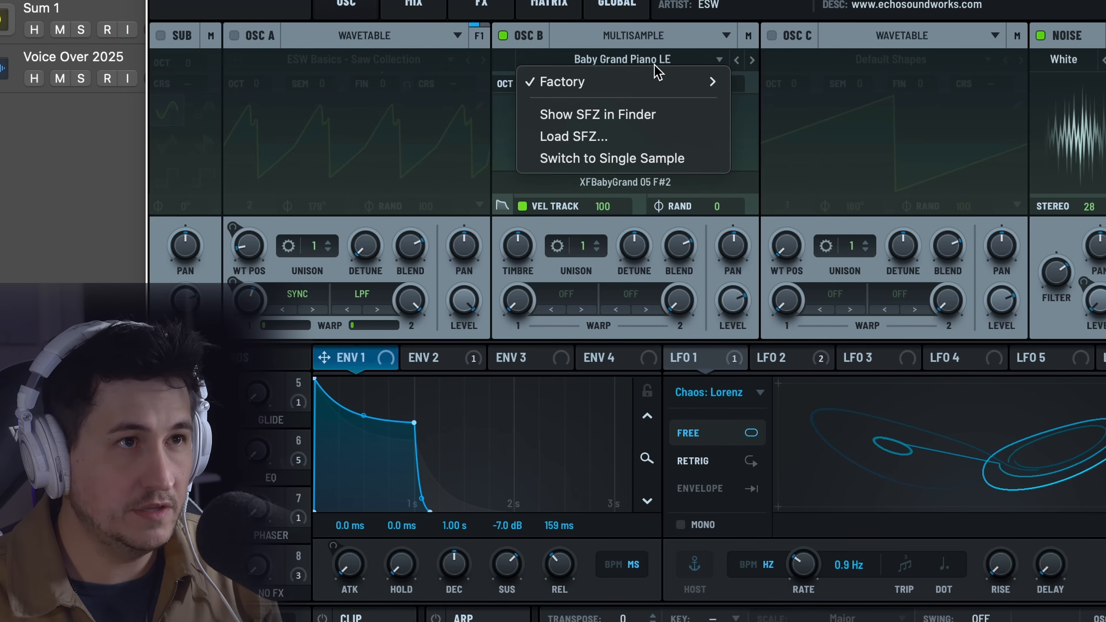
{"action": "mouse_move", "coordinate": [662, 89]}
{"action": "mouse_move", "coordinate": [798, 209]}
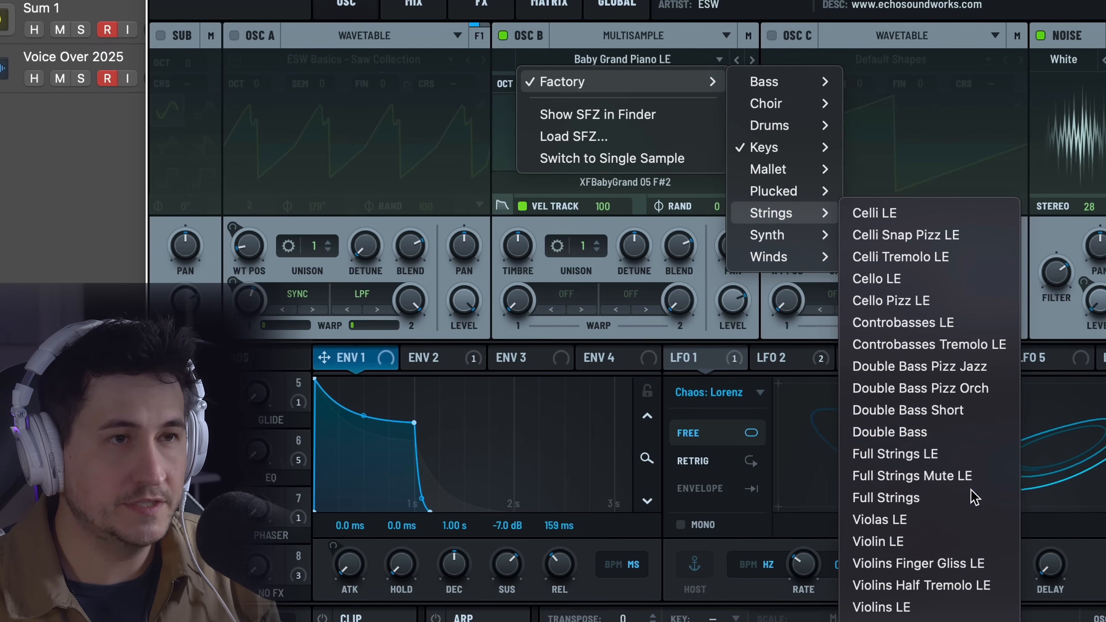
{"action": "left_click", "coordinate": [886, 497]}
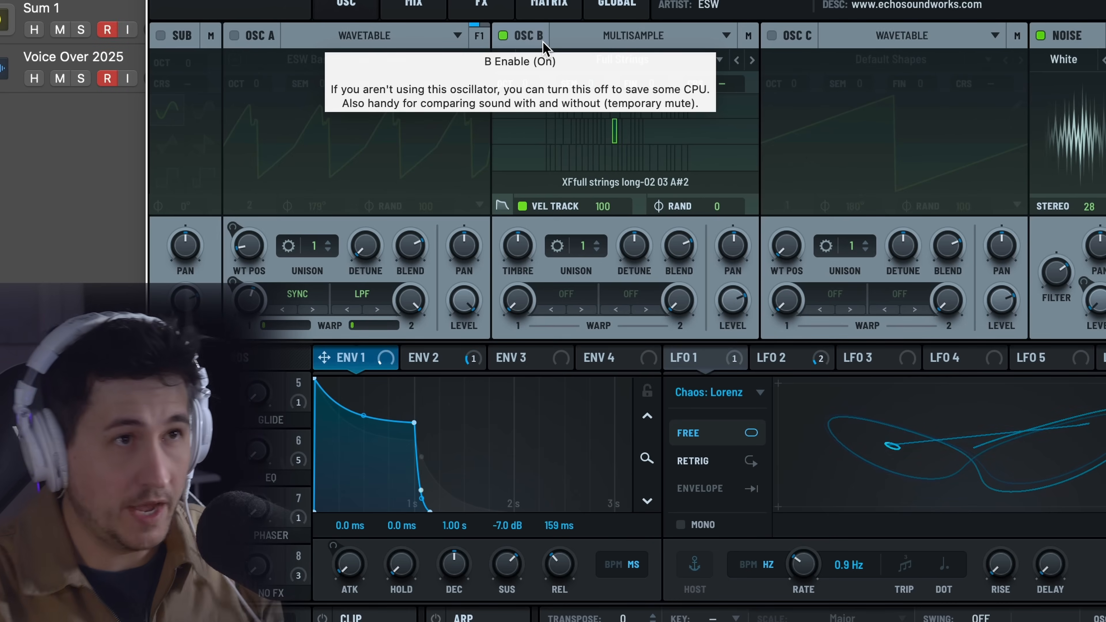
Layer Osc A with Osc B, setting Osc A's level to about 84% and lowering its second warp amount.
{"action": "left_click", "coordinate": [234, 35]}
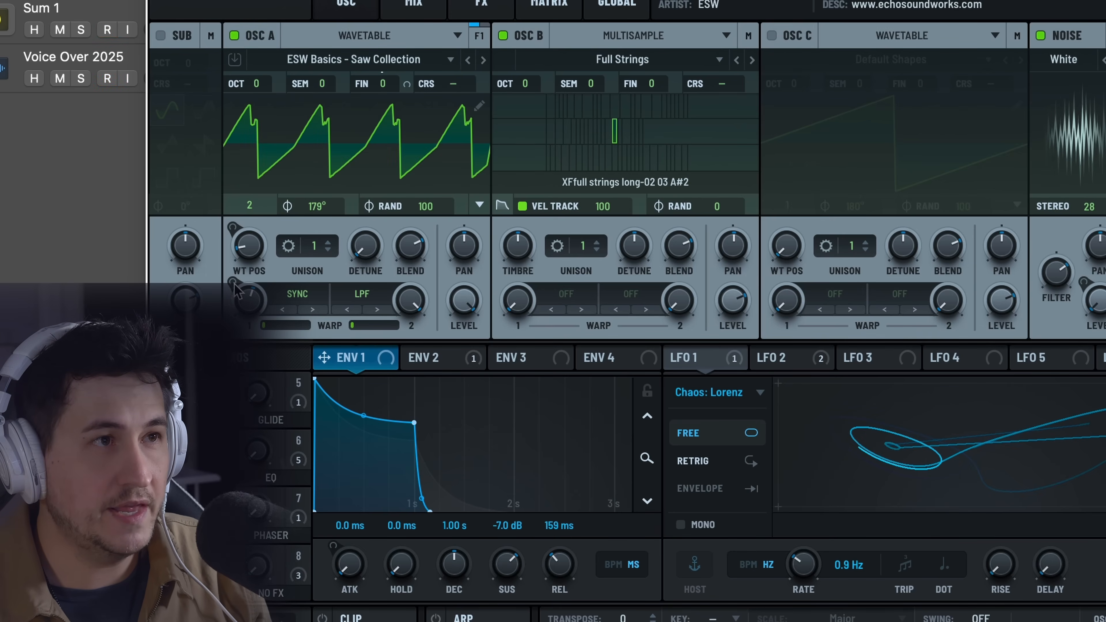
{"action": "left_click_drag", "start_coordinate": [464, 301], "coordinate": [470, 351]}
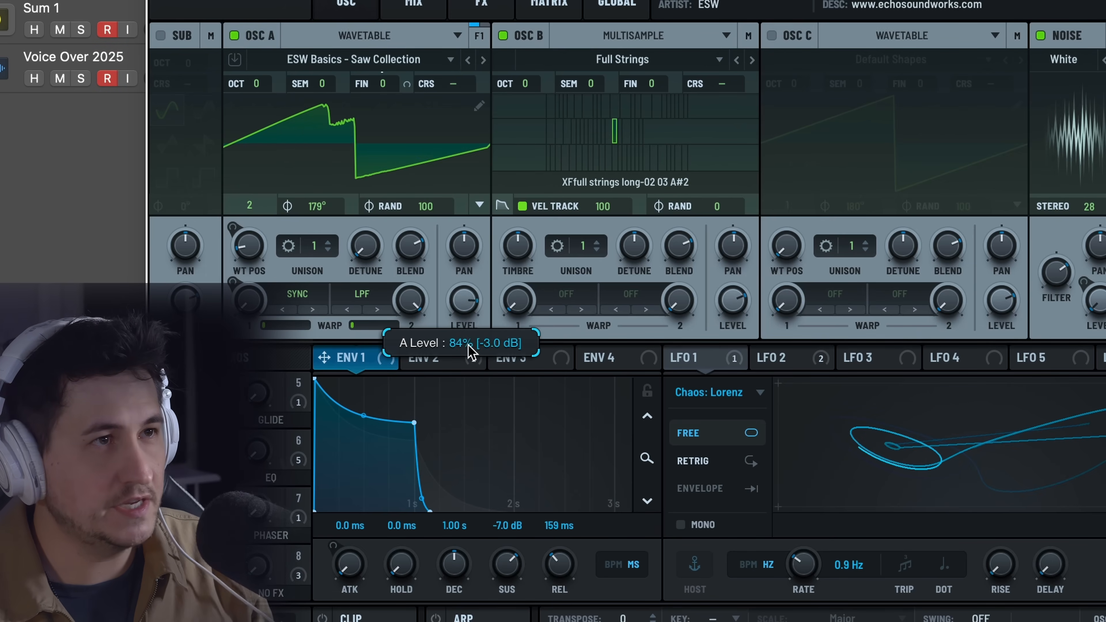
{"action": "left_click_drag", "start_coordinate": [410, 301], "coordinate": [407, 473]}
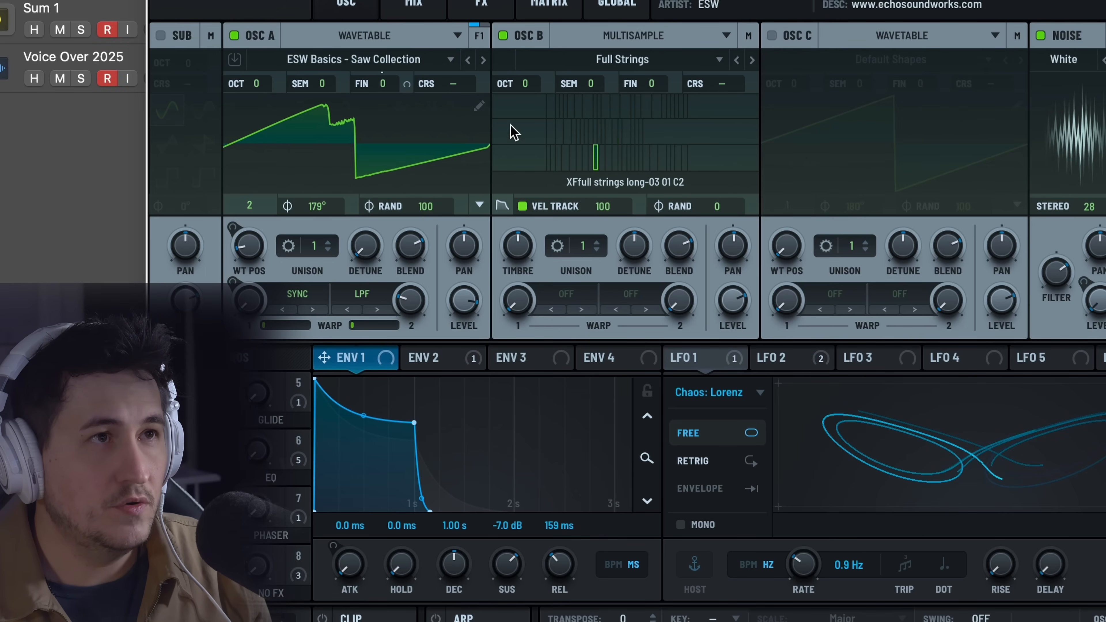
Lower Env 1's sustain to about -11.1 dB with only Osc A enabled, and switch over to Osc B alone.
{"action": "left_click", "coordinate": [503, 36]}
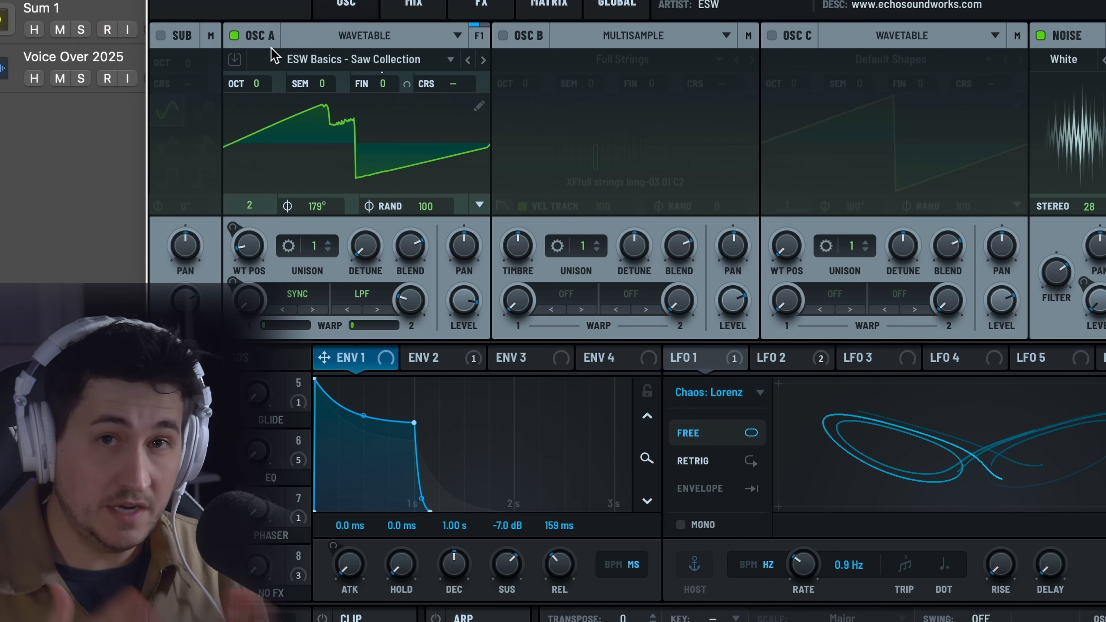
{"action": "mouse_move", "coordinate": [413, 421]}
{"action": "left_mouse_down"}
{"action": "mouse_move", "coordinate": [411, 453]}
{"action": "mouse_move", "coordinate": [413, 440]}
{"action": "left_mouse_up"}
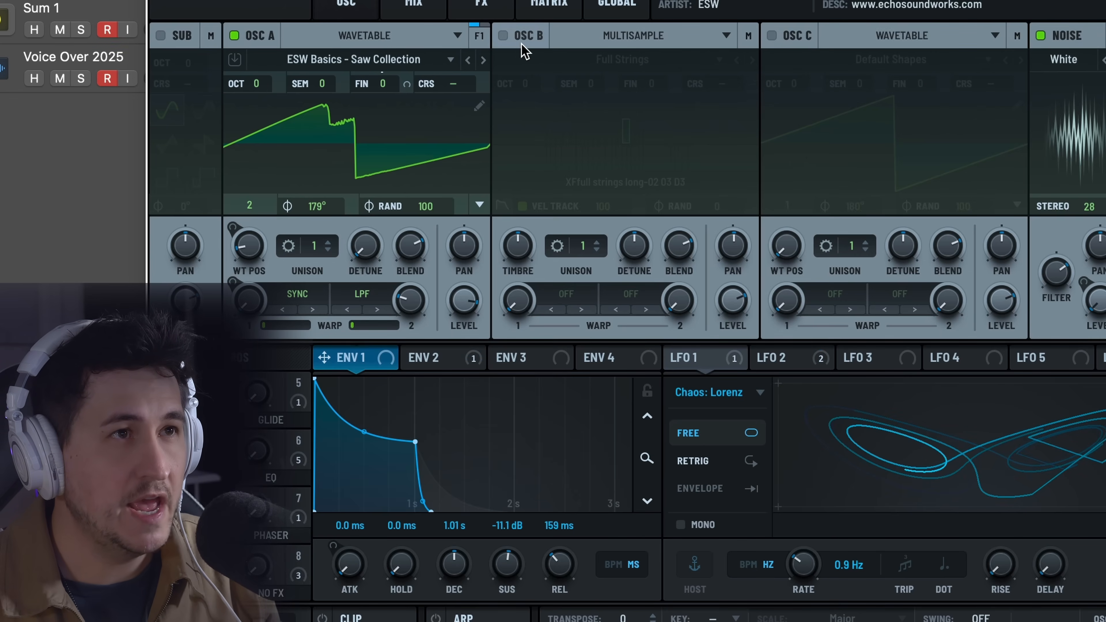
{"action": "left_click", "coordinate": [503, 36]}
{"action": "left_click", "coordinate": [234, 36]}
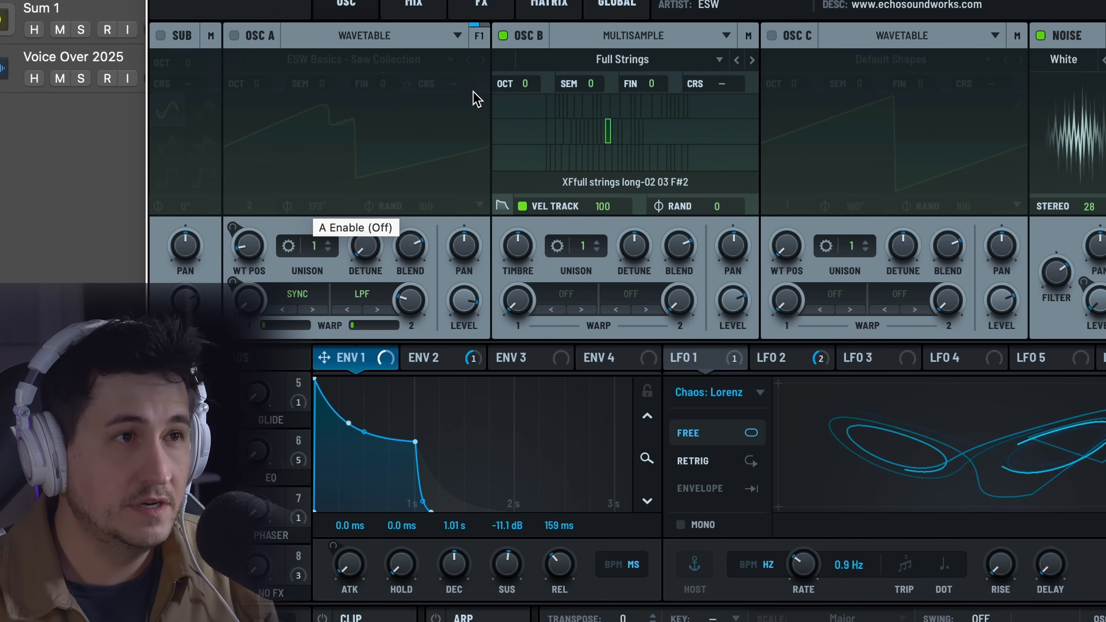
{"action": "mouse_move", "coordinate": [314, 378]}
{"action": "left_mouse_down"}
{"action": "mouse_move", "coordinate": [346, 378]}
{"action": "mouse_move", "coordinate": [315, 378]}
{"action": "left_mouse_up"}
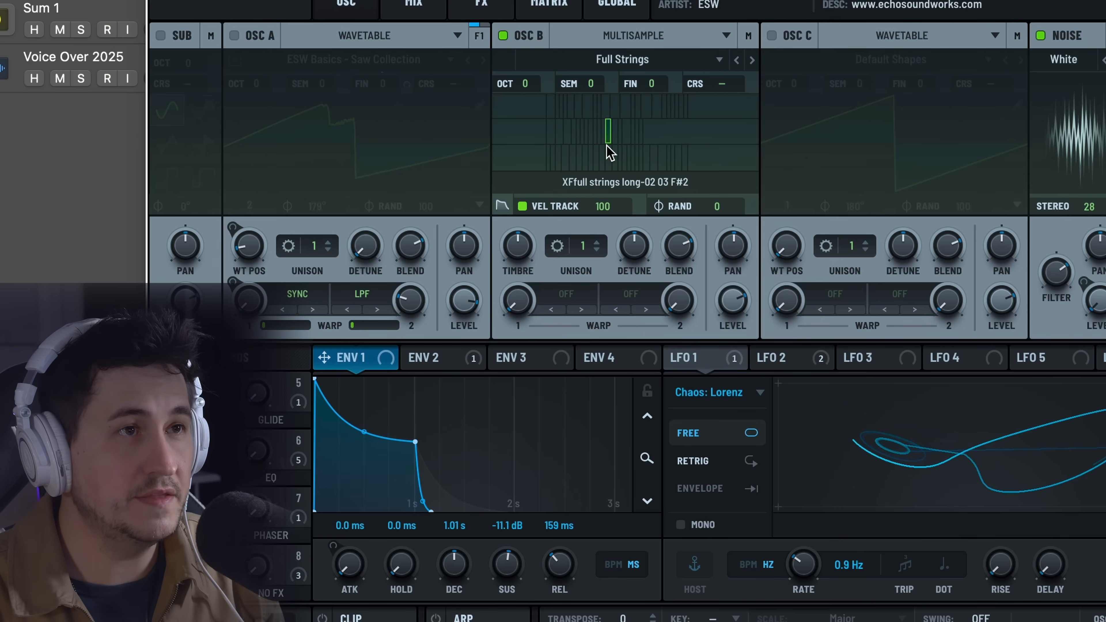
Lengthen the attack of Osc B's override envelope in stages to about 602 ms.
{"action": "left_click", "coordinate": [502, 206]}
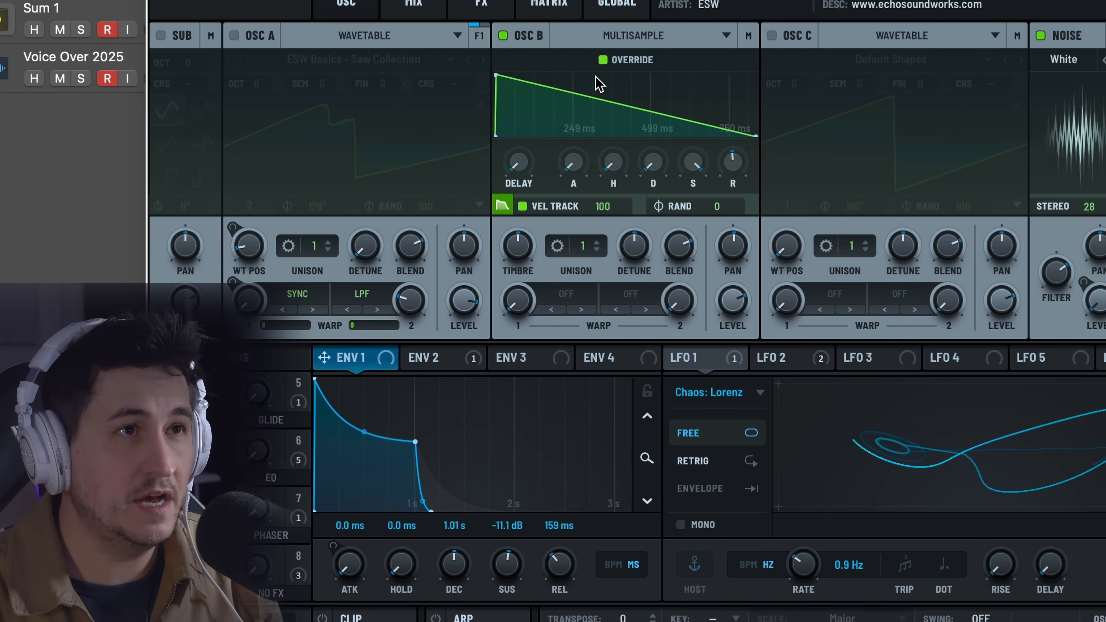
{"action": "left_click_drag", "start_coordinate": [496, 75], "coordinate": [634, 71]}
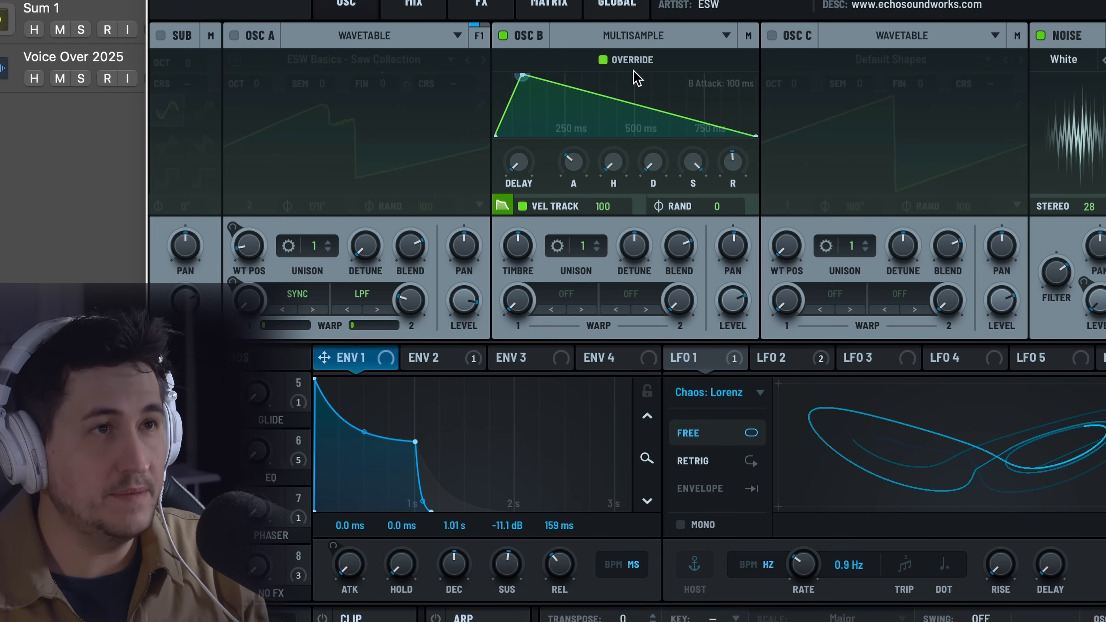
{"action": "left_click_drag", "start_coordinate": [524, 75], "coordinate": [664, 79]}
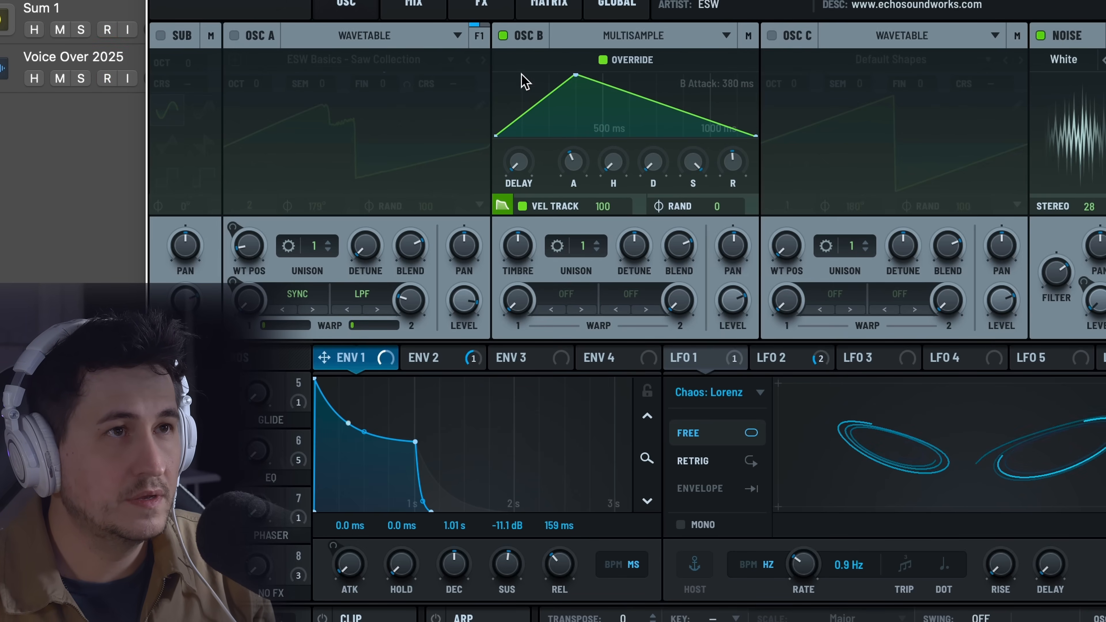
{"action": "left_click_drag", "start_coordinate": [574, 77], "coordinate": [603, 76]}
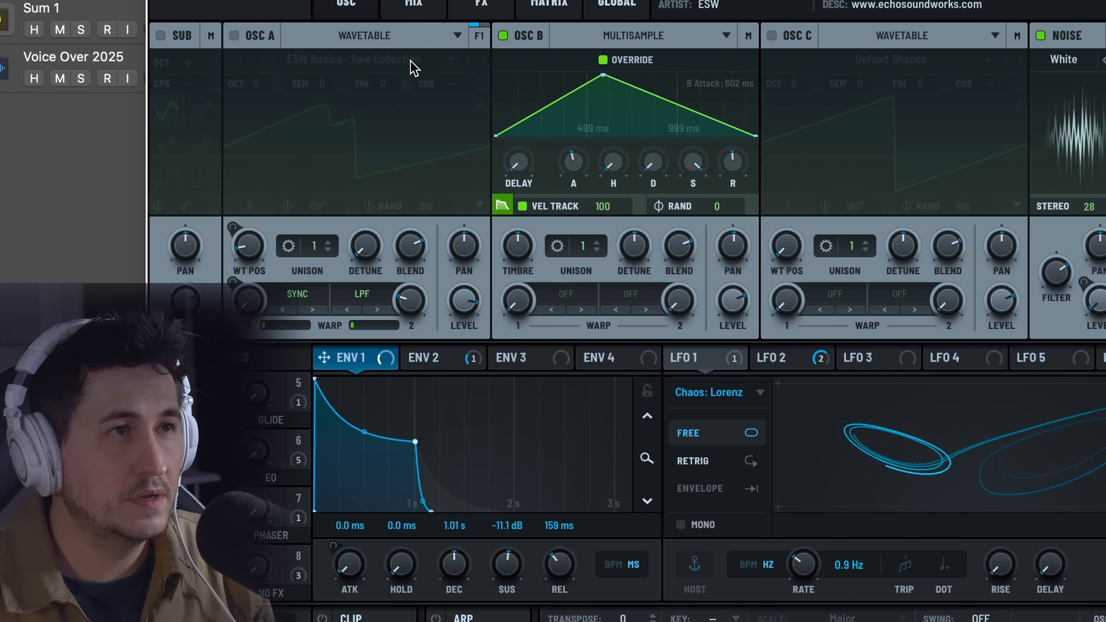
Compare Osc B with its envelope override off and on, leaving it on, and re-enable Osc A.
{"action": "left_click", "coordinate": [604, 60]}
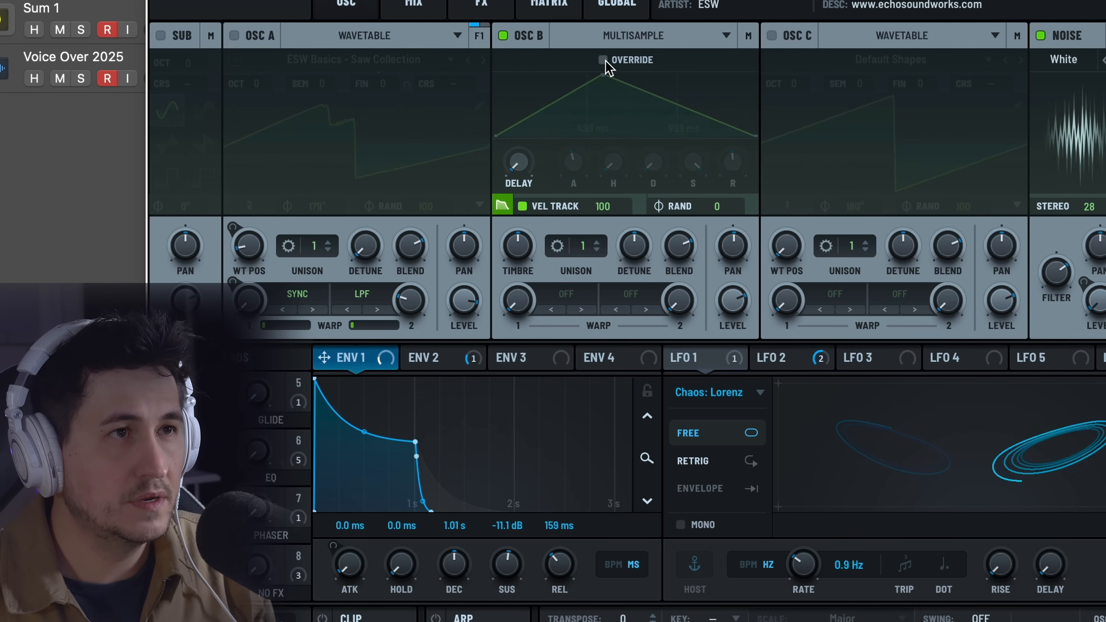
{"action": "left_click", "coordinate": [603, 60]}
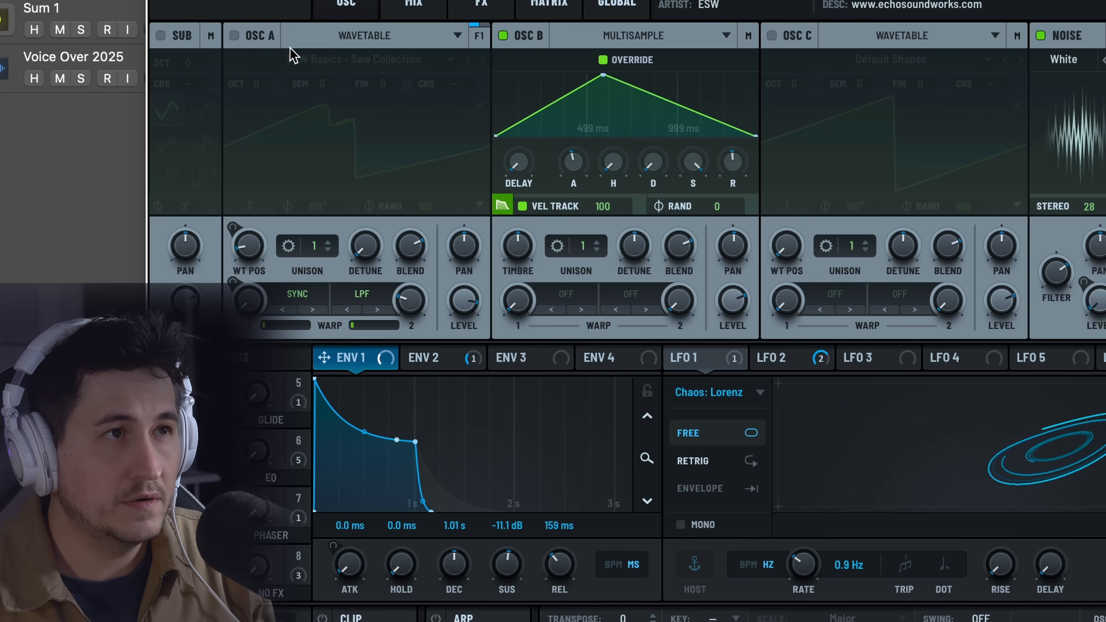
{"action": "left_click", "coordinate": [235, 35]}
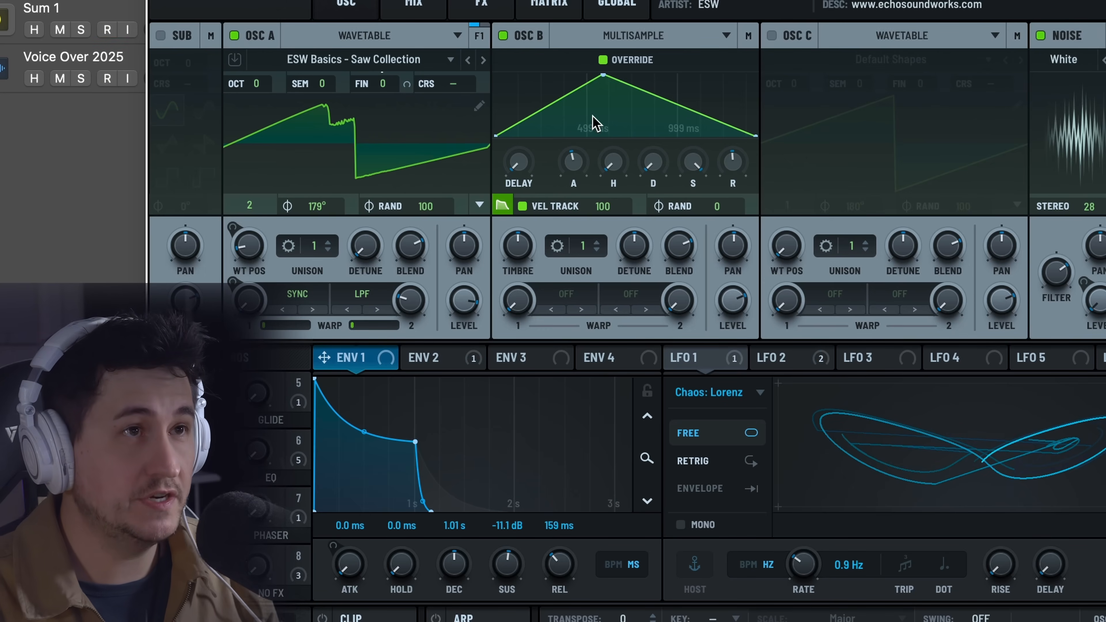
Turn off Osc B's envelope override and change Osc B from Multisample to the Sample oscillator type.
{"action": "left_click", "coordinate": [602, 61]}
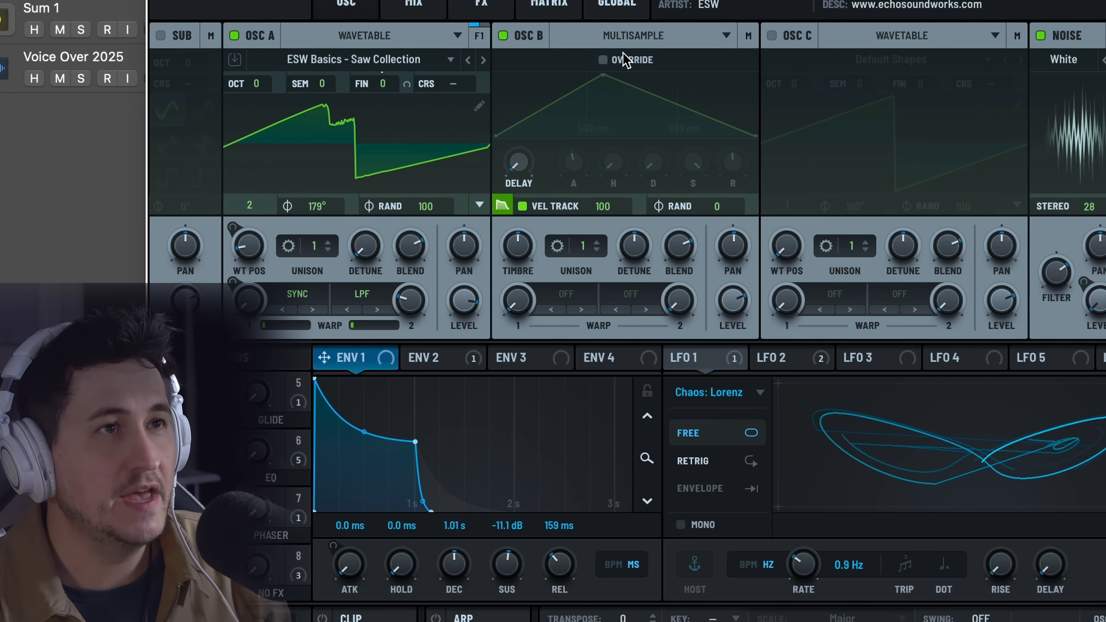
{"action": "left_click", "coordinate": [631, 36]}
{"action": "left_click", "coordinate": [642, 101]}
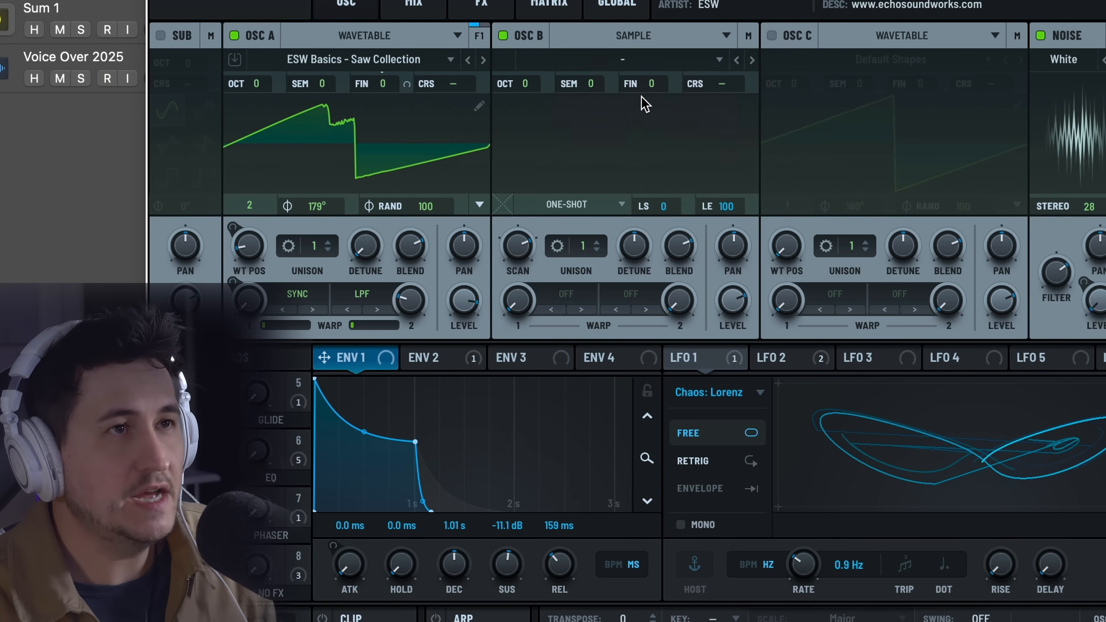
Load the factory piano sample Breathy Pianoish into Osc B and disable Osc A to hear it alone.
{"action": "left_click", "coordinate": [595, 70]}
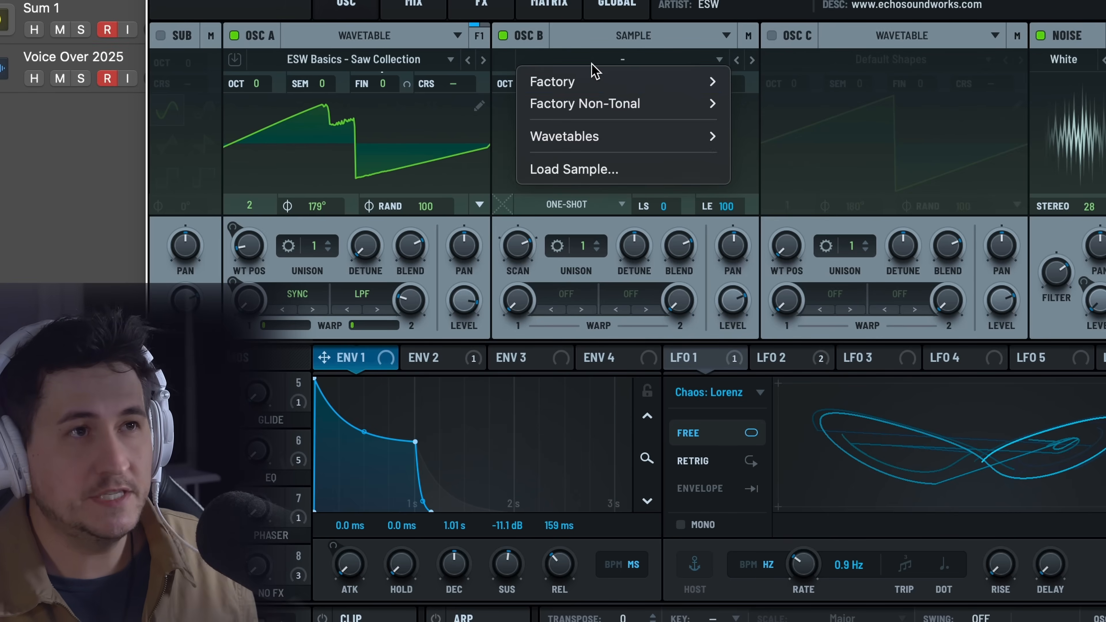
{"action": "mouse_move", "coordinate": [613, 83]}
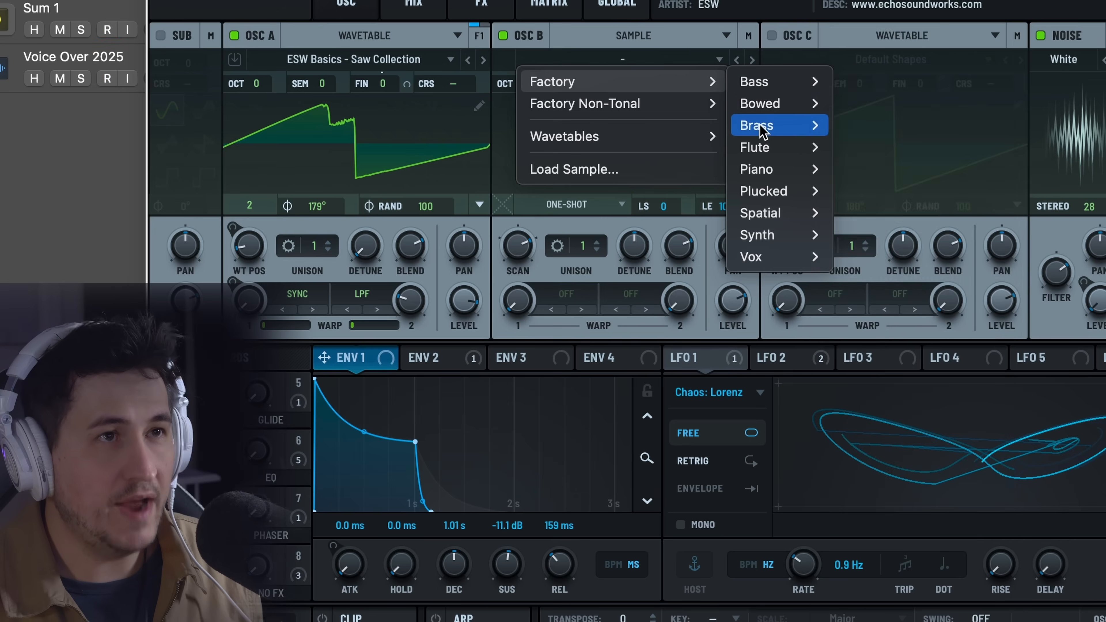
{"action": "mouse_move", "coordinate": [767, 169]}
{"action": "left_click", "coordinate": [854, 169]}
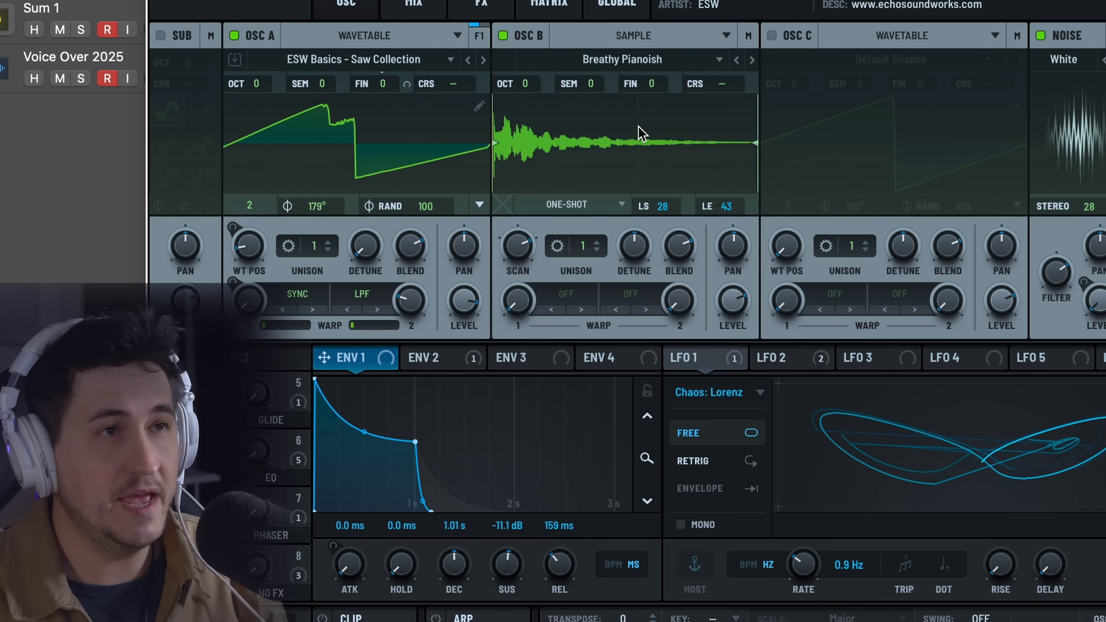
{"action": "left_click", "coordinate": [234, 35]}
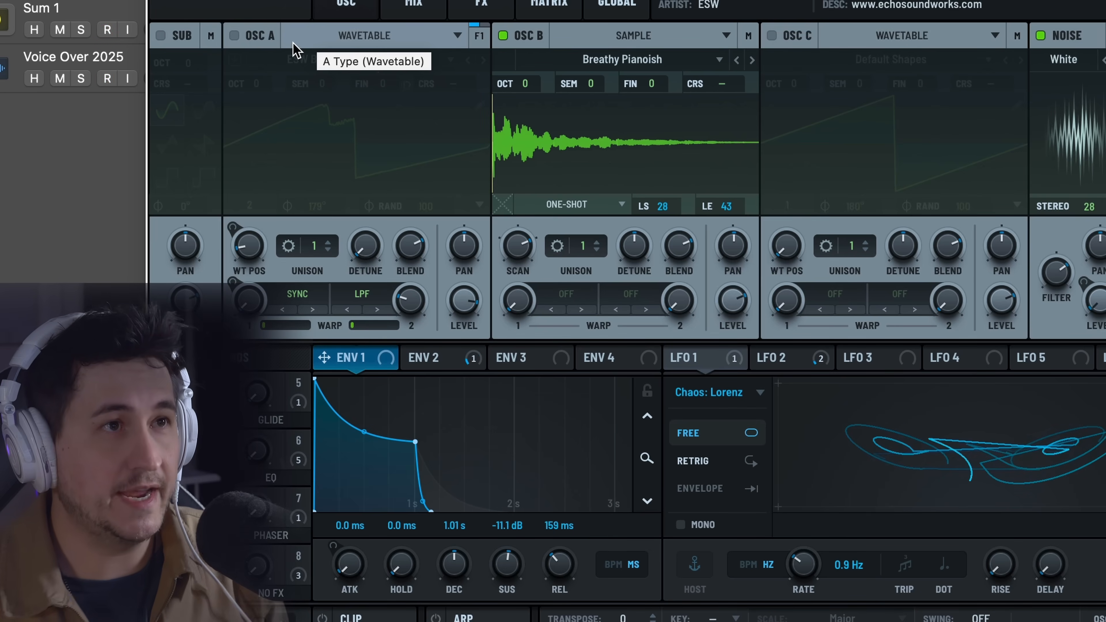
Set Osc B to Rev Loop, shift its loop region to start 9 and end 24, and raise the loop crossfade.
{"action": "left_click", "coordinate": [557, 209]}
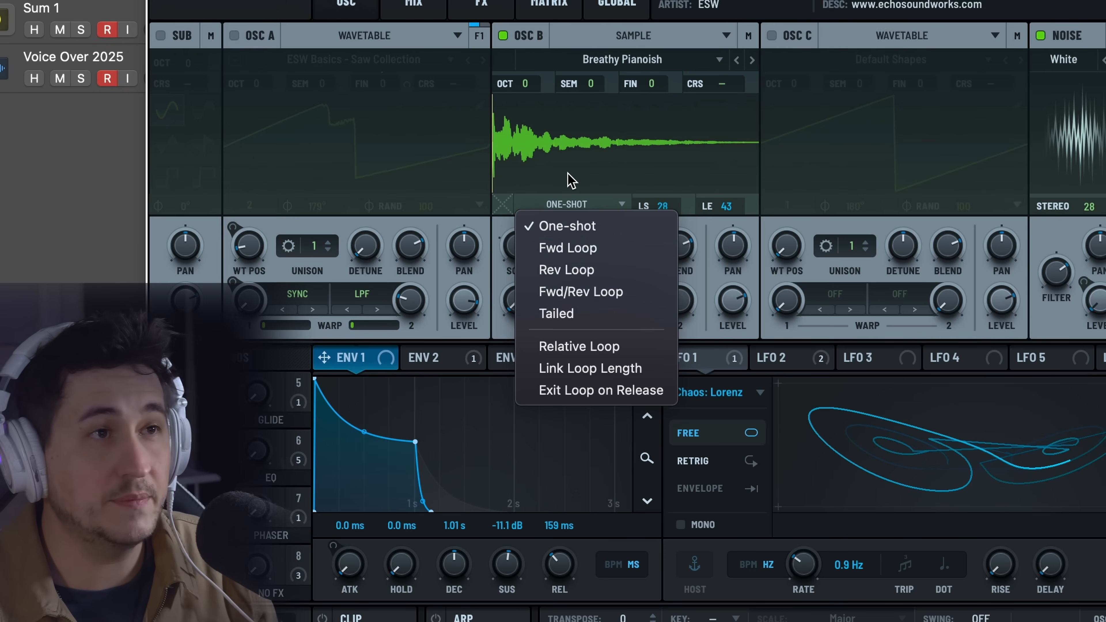
{"action": "left_click", "coordinate": [602, 267]}
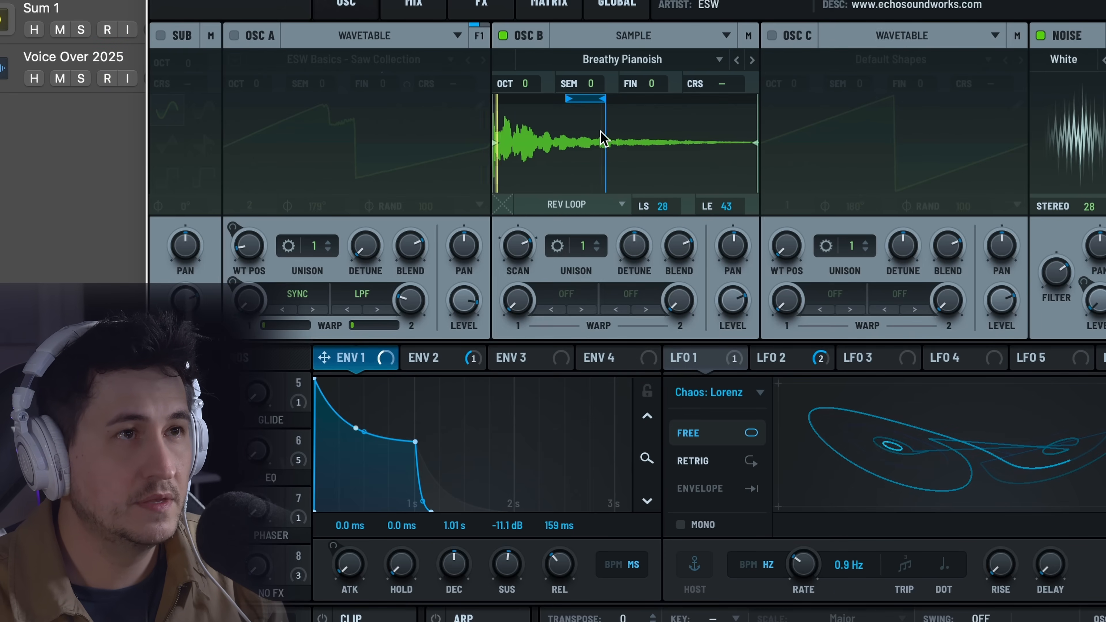
{"action": "left_click_drag", "start_coordinate": [592, 108], "coordinate": [538, 109]}
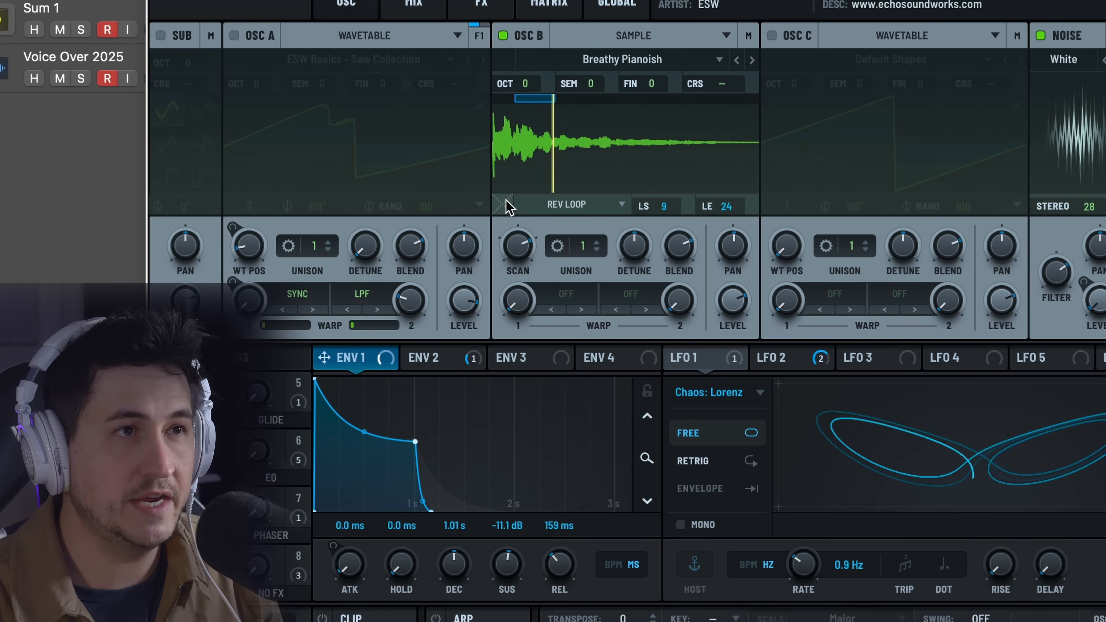
{"action": "left_click_drag", "start_coordinate": [508, 208], "coordinate": [566, 169]}
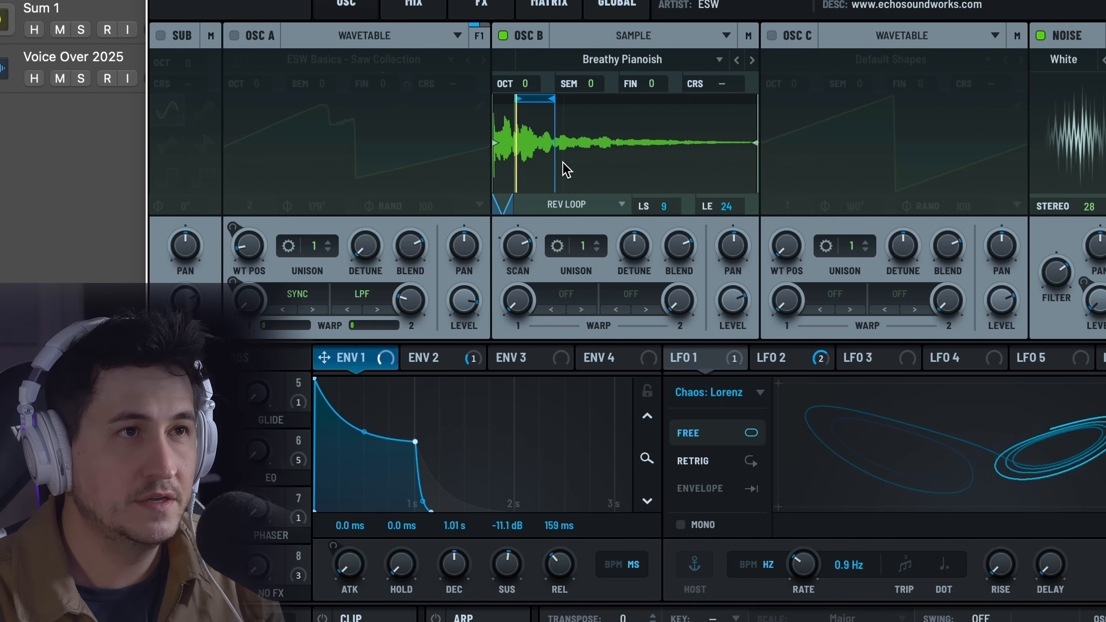
Raise Osc B's level to maximum, lower its detune, and try three unison voices before returning to one.
{"action": "left_click_drag", "start_coordinate": [734, 297], "coordinate": [759, 200]}
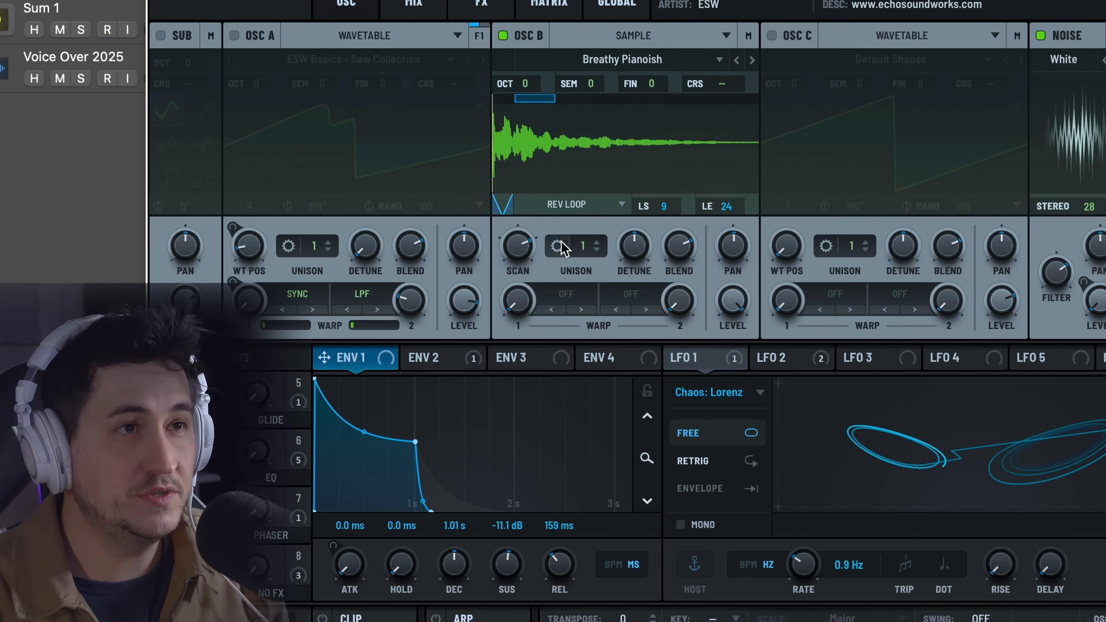
{"action": "left_click_drag", "start_coordinate": [592, 237], "coordinate": [636, 282]}
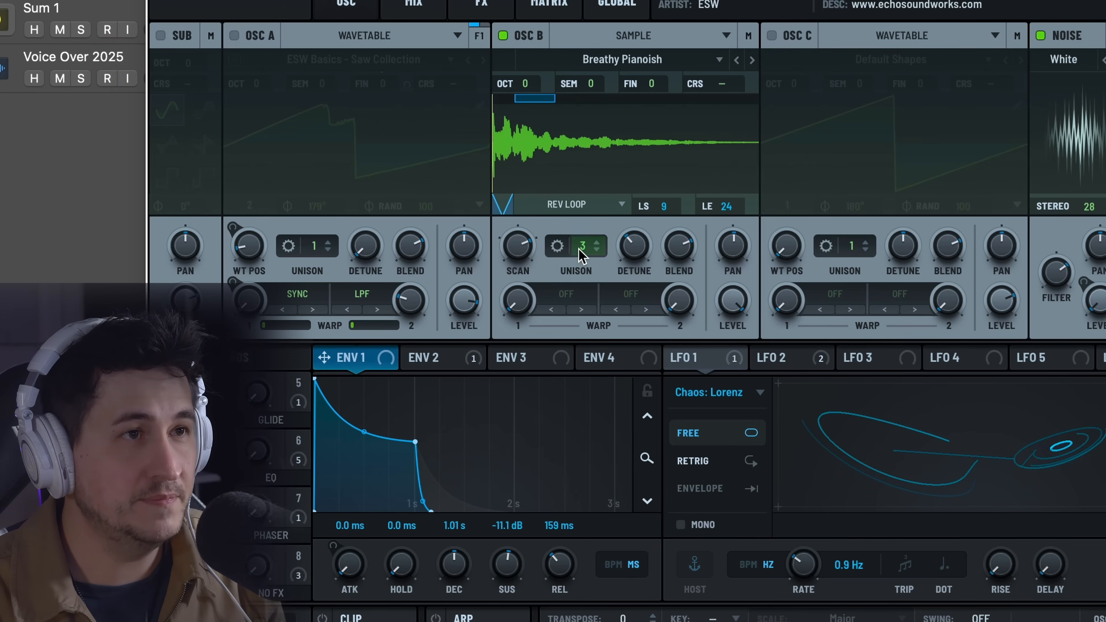
{"action": "left_click_drag", "start_coordinate": [584, 249], "coordinate": [578, 271]}
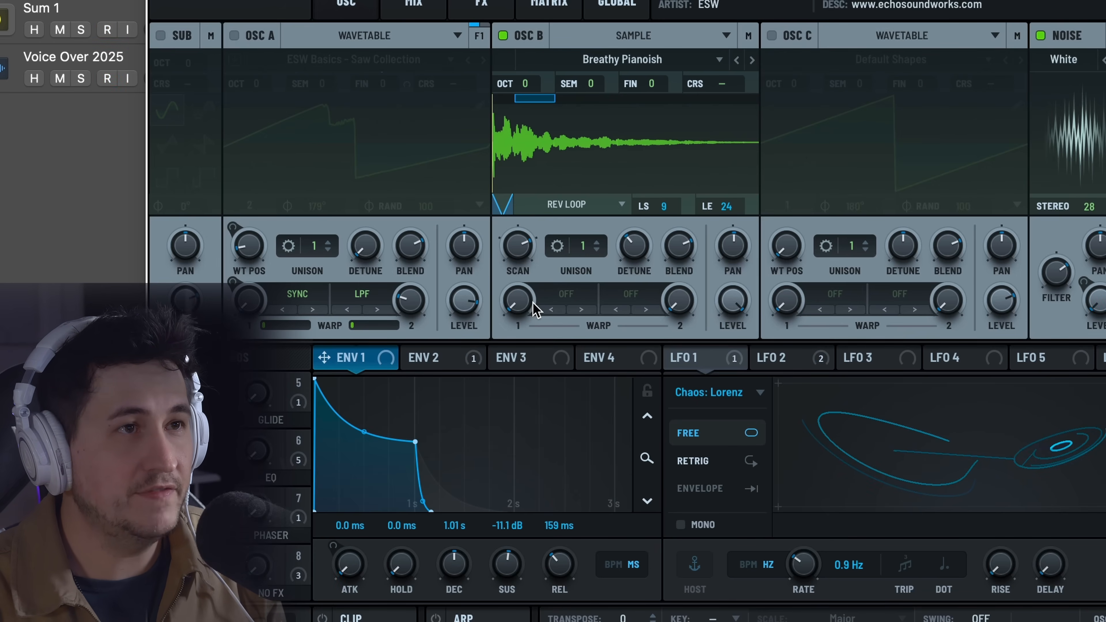
Review the Filter, Distortion and FM options available for Osc B's first warp slot, leaving it off.
{"action": "left_click", "coordinate": [566, 302]}
{"action": "mouse_move", "coordinate": [624, 338]}
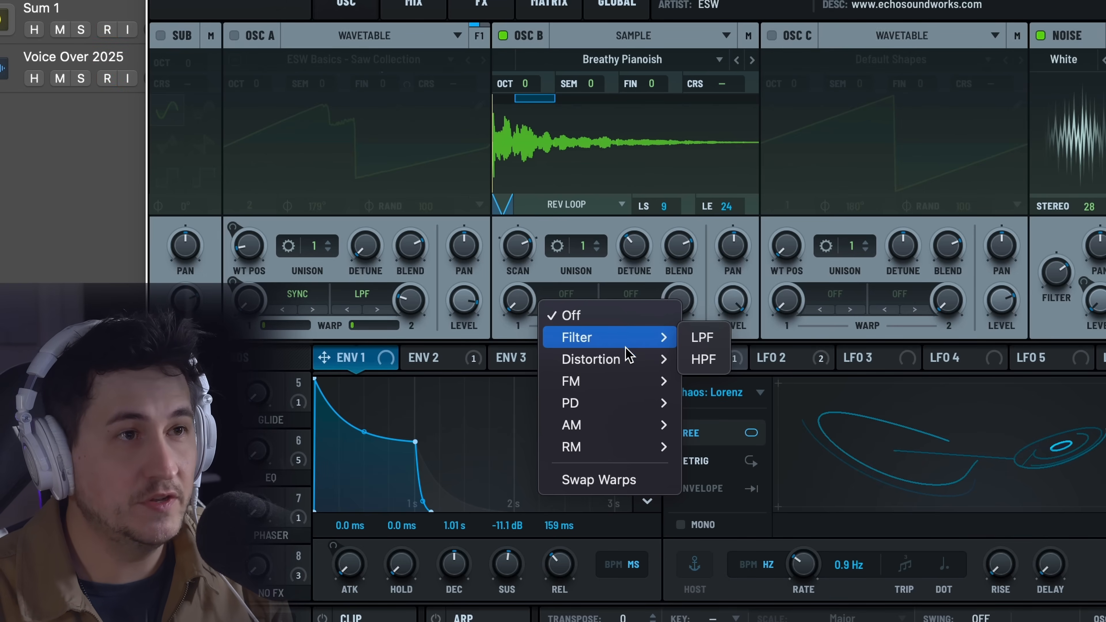
{"action": "mouse_move", "coordinate": [632, 388]}
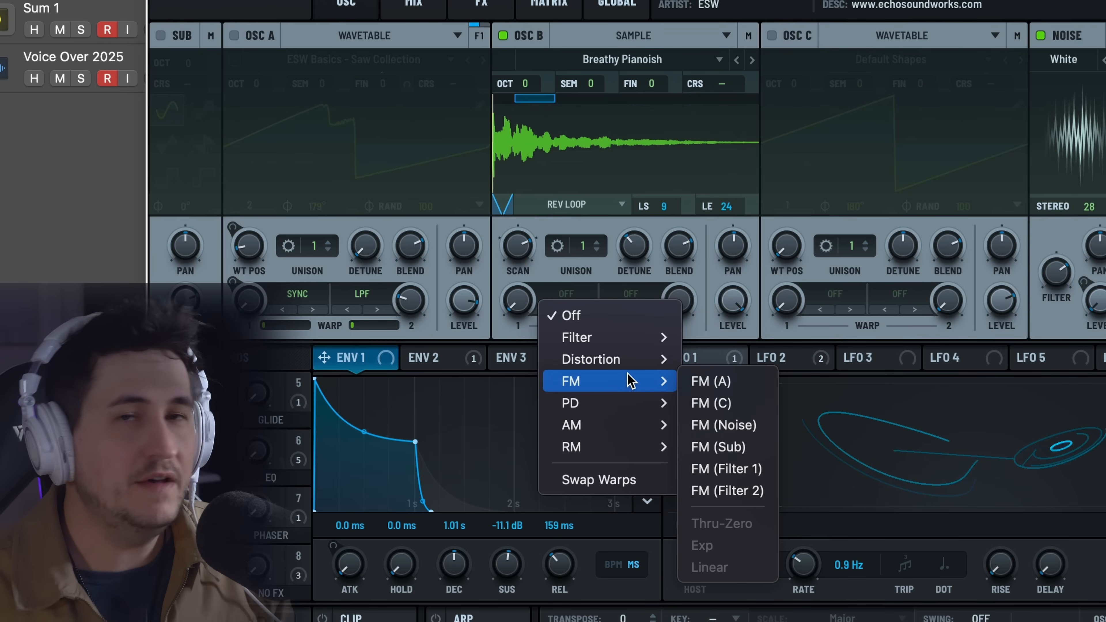
{"action": "left_click", "coordinate": [685, 282]}
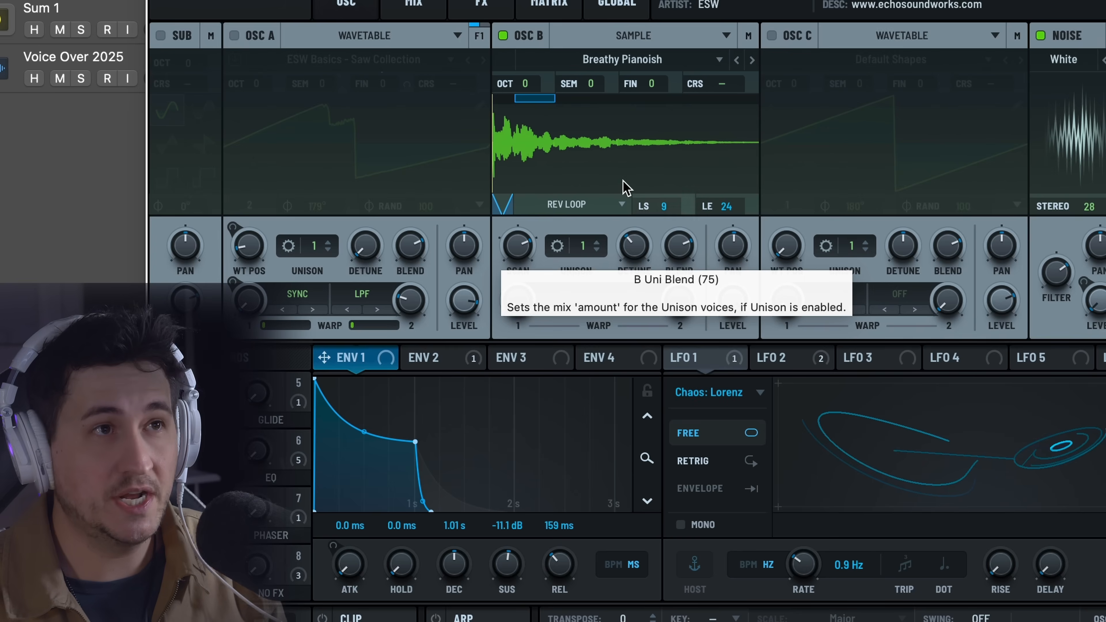
Examine Osc B's sample waveform up close and at full length.
{"action": "scroll", "coordinate": [584, 160], "scroll_direction": "up", "scroll_amount": 10}
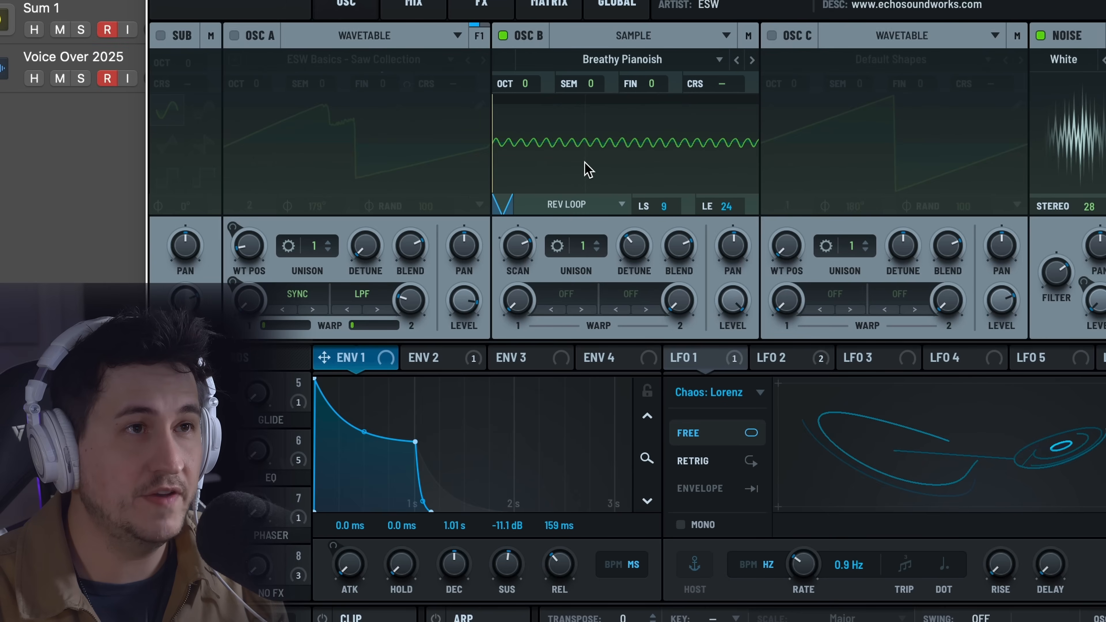
{"action": "scroll", "coordinate": [591, 157], "scroll_direction": "down", "scroll_amount": 10}
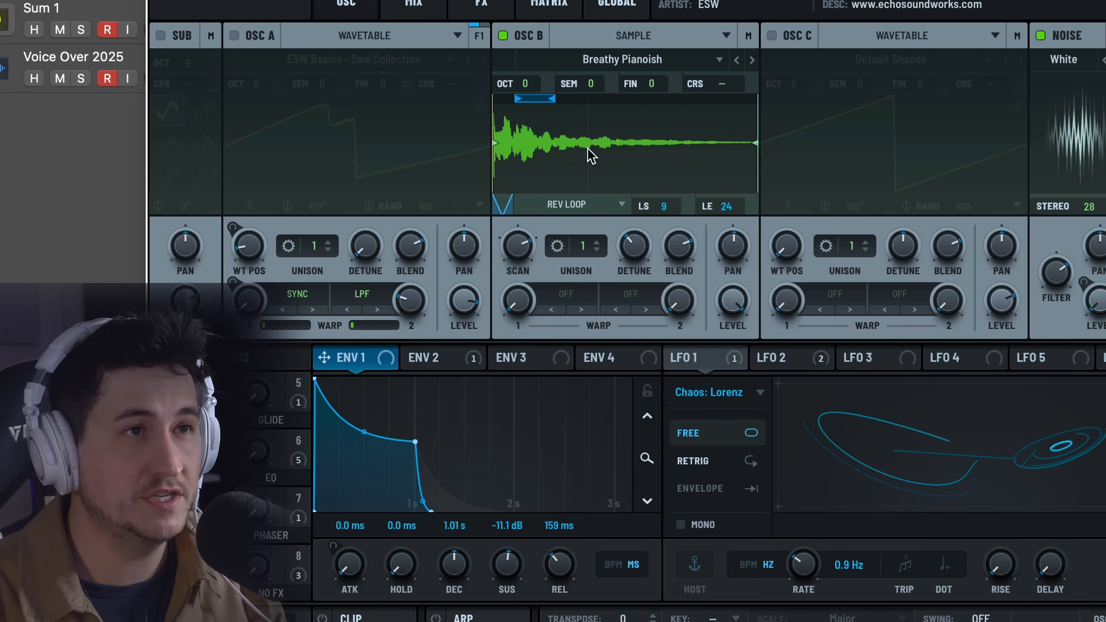
{"action": "scroll", "coordinate": [591, 157], "scroll_direction": "up", "scroll_amount": 10}
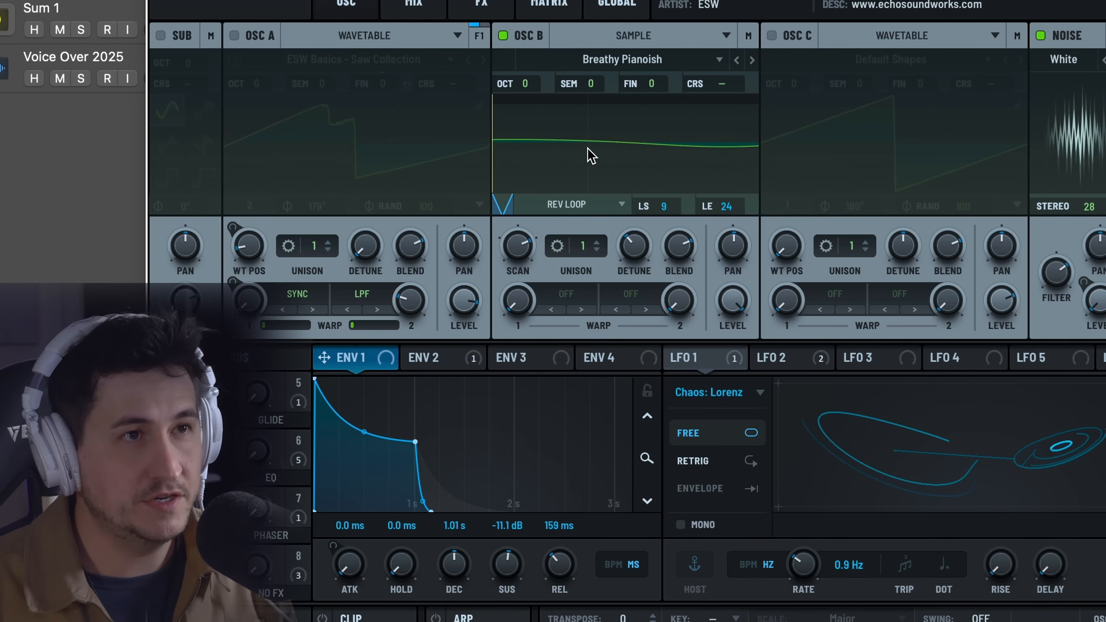
{"action": "scroll", "coordinate": [591, 157], "scroll_direction": "down", "scroll_amount": 10}
{"action": "scroll", "coordinate": [630, 59], "scroll_direction": "down", "scroll_amount": 1}
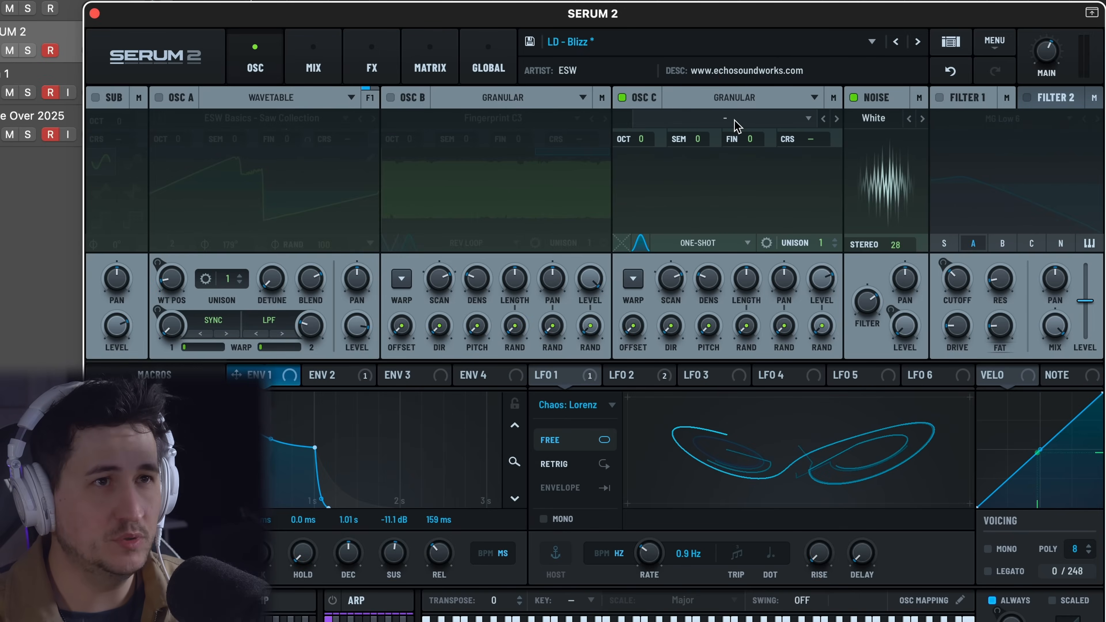
Browse the factory samples for granular Osc C and load Flute Delay from the Flute category.
{"action": "left_click", "coordinate": [737, 124]}
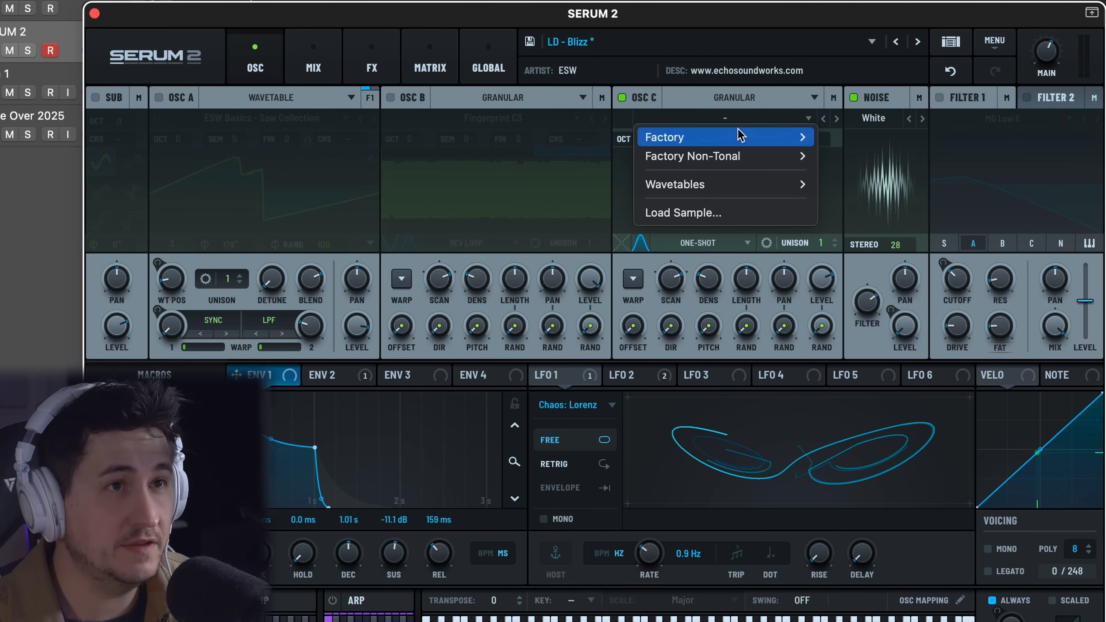
{"action": "mouse_move", "coordinate": [741, 139]}
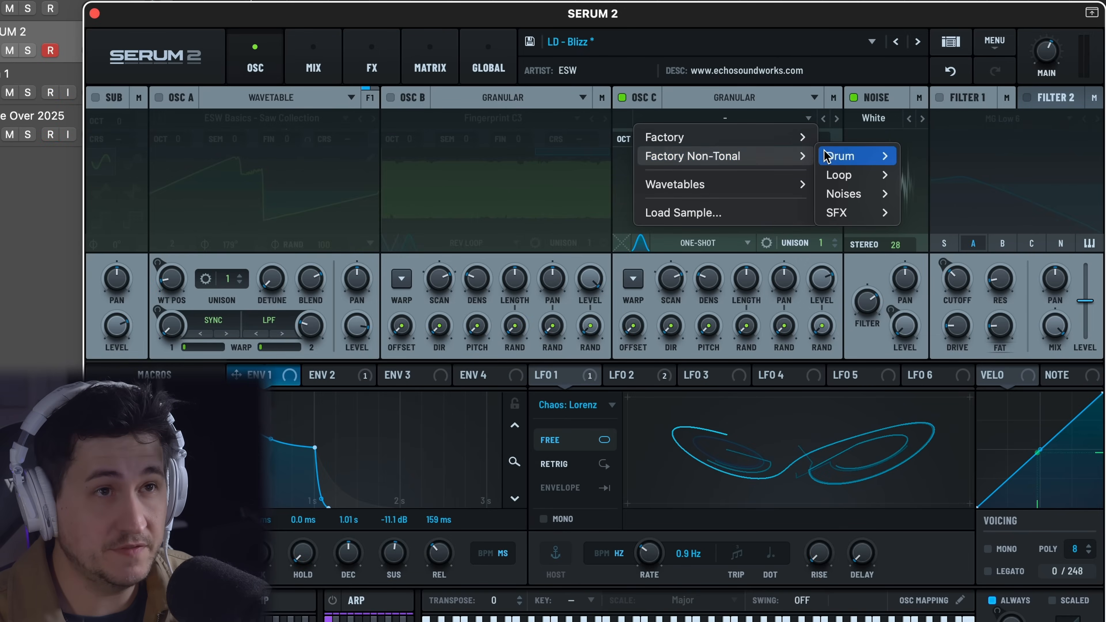
{"action": "mouse_move", "coordinate": [827, 140]}
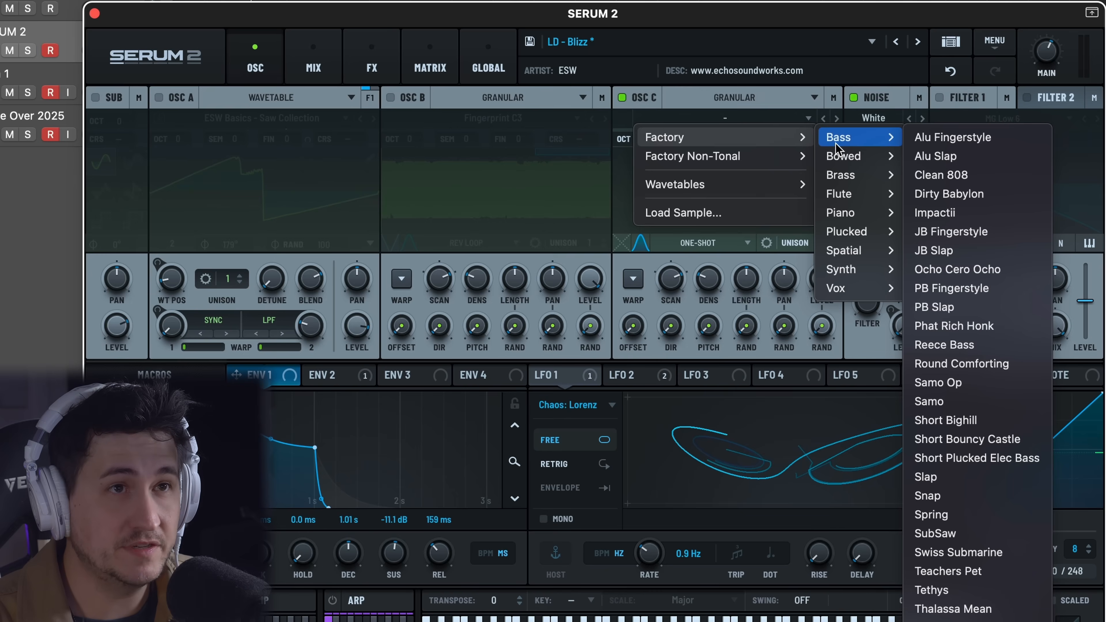
{"action": "mouse_move", "coordinate": [845, 156]}
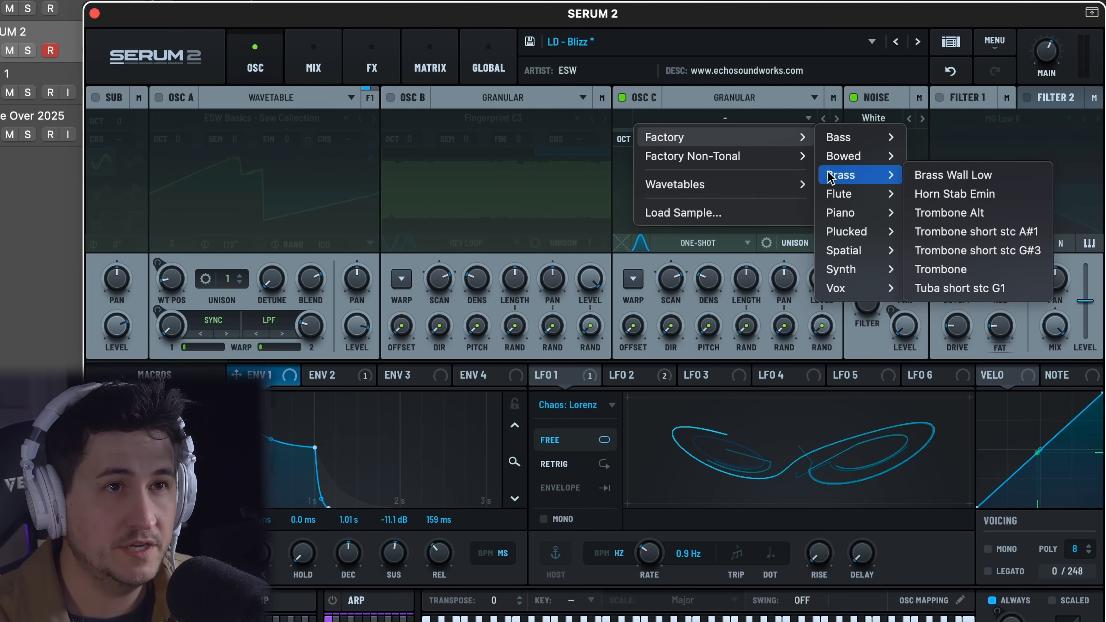
{"action": "mouse_move", "coordinate": [872, 258]}
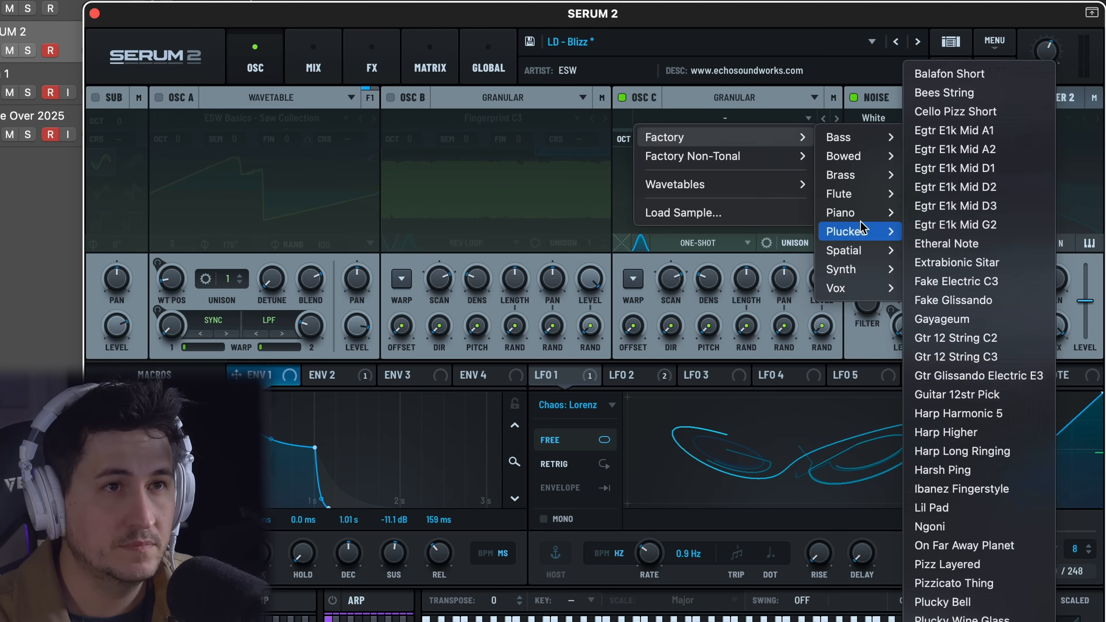
{"action": "mouse_move", "coordinate": [859, 194]}
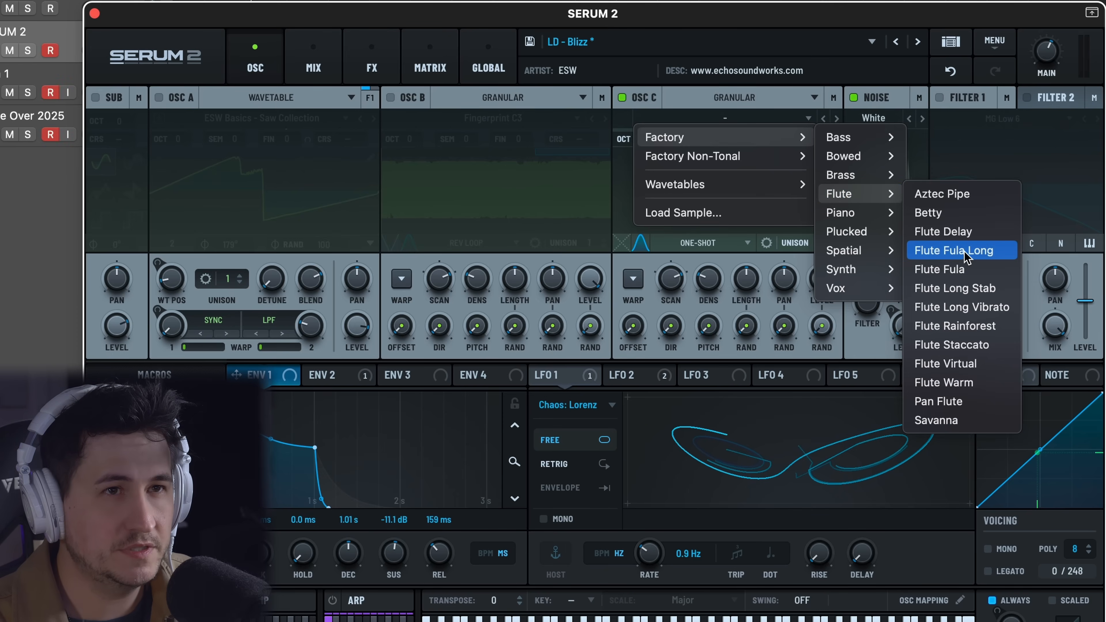
{"action": "left_click", "coordinate": [966, 231]}
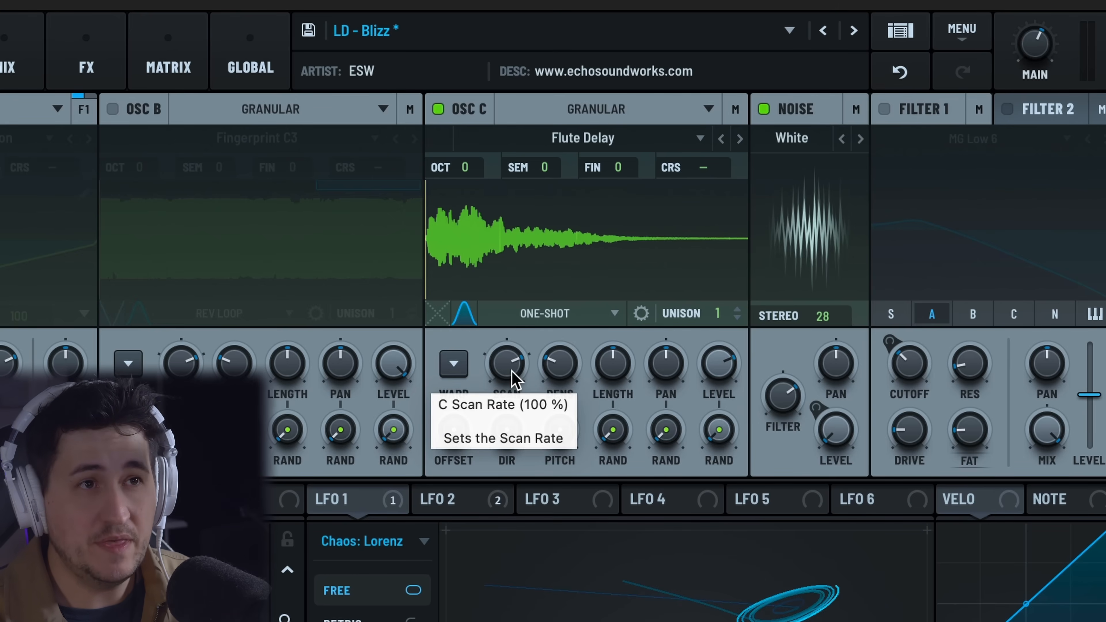
Audition Osc C's scan rate by sweeping it between its fastest setting and a standstill.
{"action": "left_click_drag", "start_coordinate": [506, 348], "coordinate": [566, 242]}
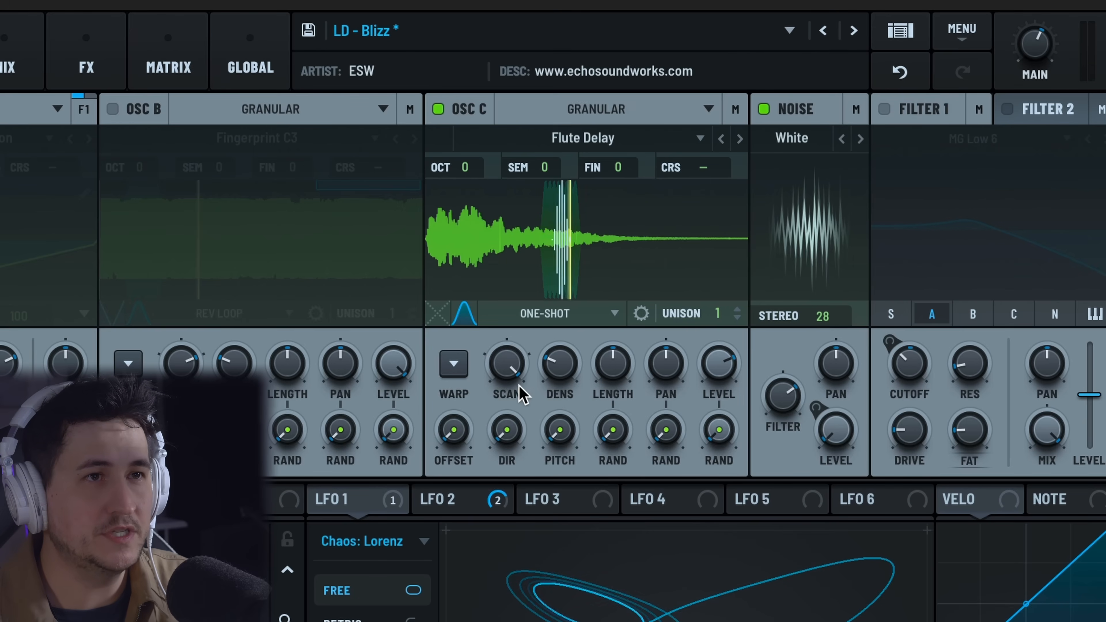
{"action": "left_click_drag", "start_coordinate": [506, 372], "coordinate": [515, 571]}
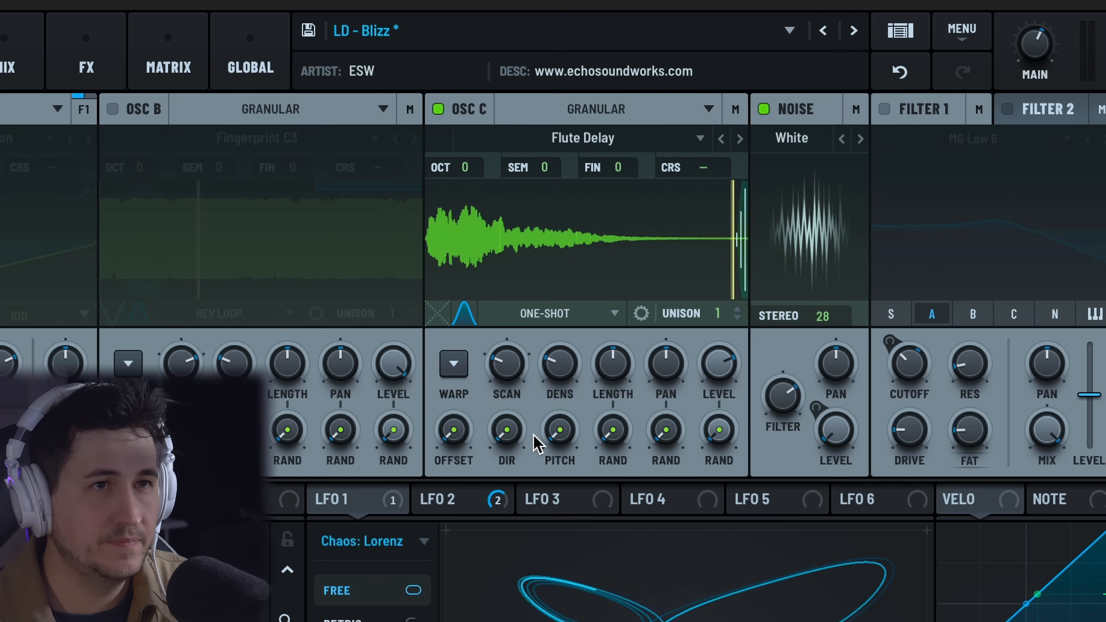
{"action": "left_click_drag", "start_coordinate": [506, 362], "coordinate": [546, 250]}
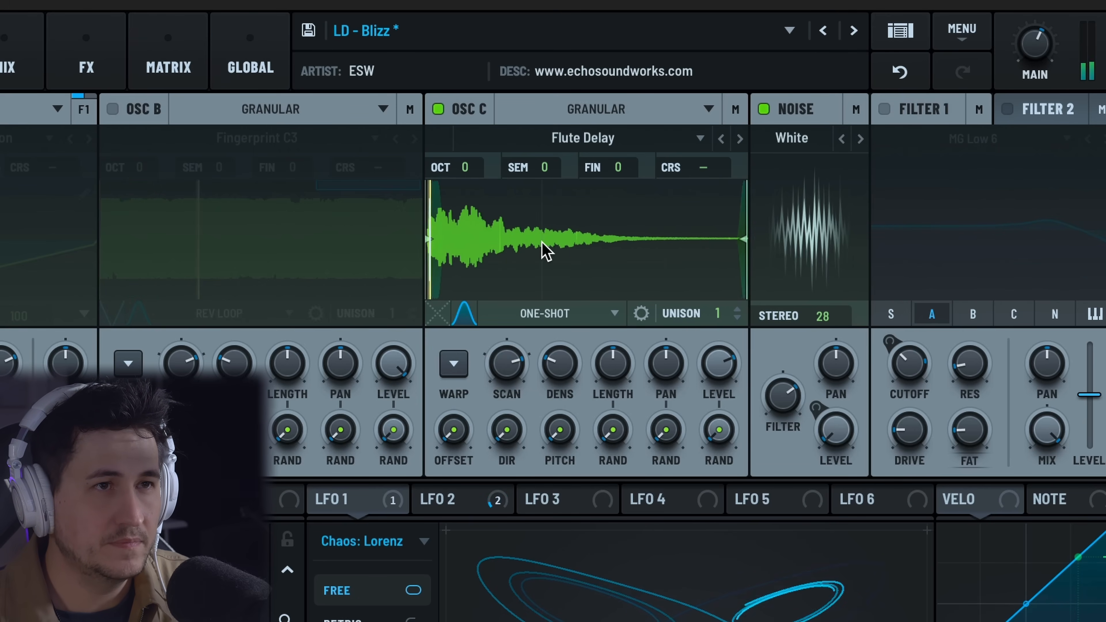
{"action": "left_click_drag", "start_coordinate": [501, 362], "coordinate": [499, 549]}
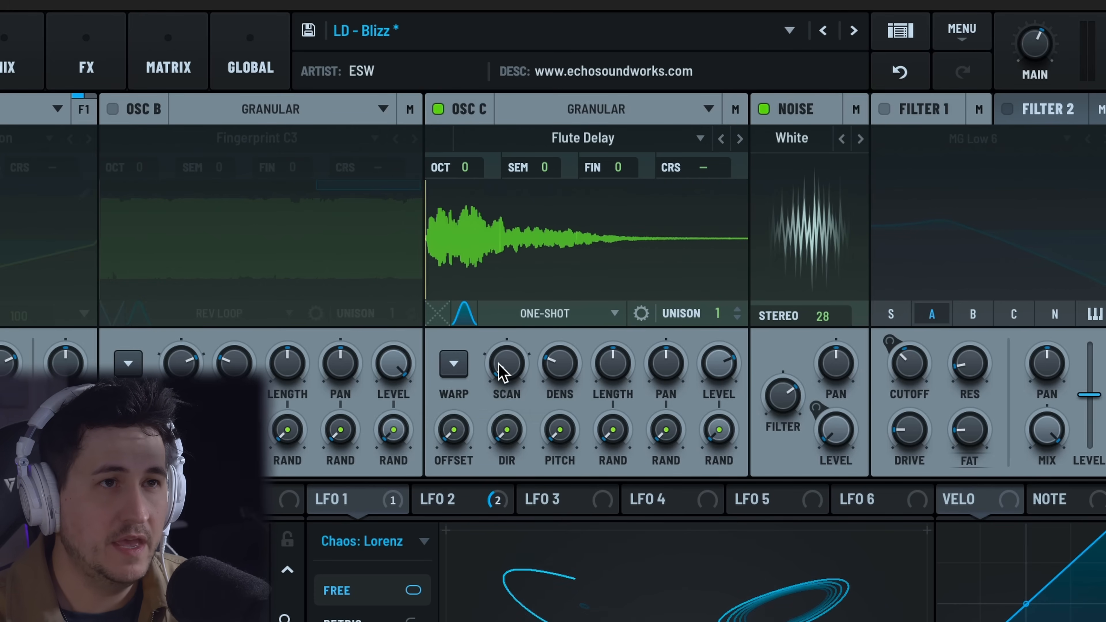
Raise Osc C's grain density to about the middle of its range and bring its scan rate back up.
{"action": "left_click_drag", "start_coordinate": [499, 366], "coordinate": [524, 289]}
{"action": "left_click", "coordinate": [555, 366]}
{"action": "left_click_drag", "start_coordinate": [555, 366], "coordinate": [573, 281]}
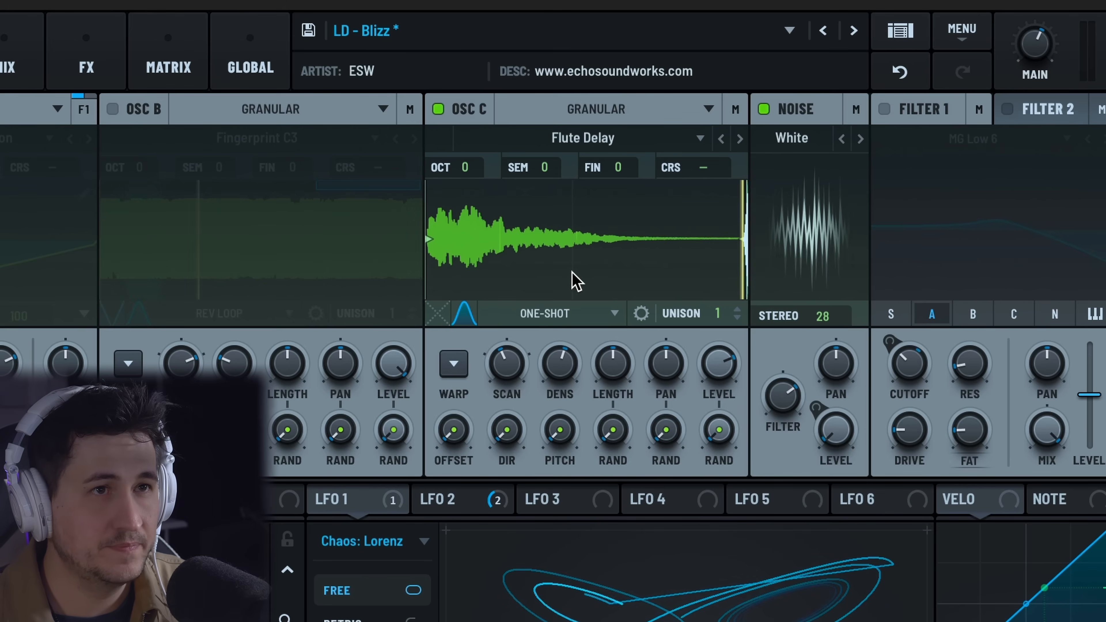
{"action": "left_click_drag", "start_coordinate": [506, 363], "coordinate": [543, 275]}
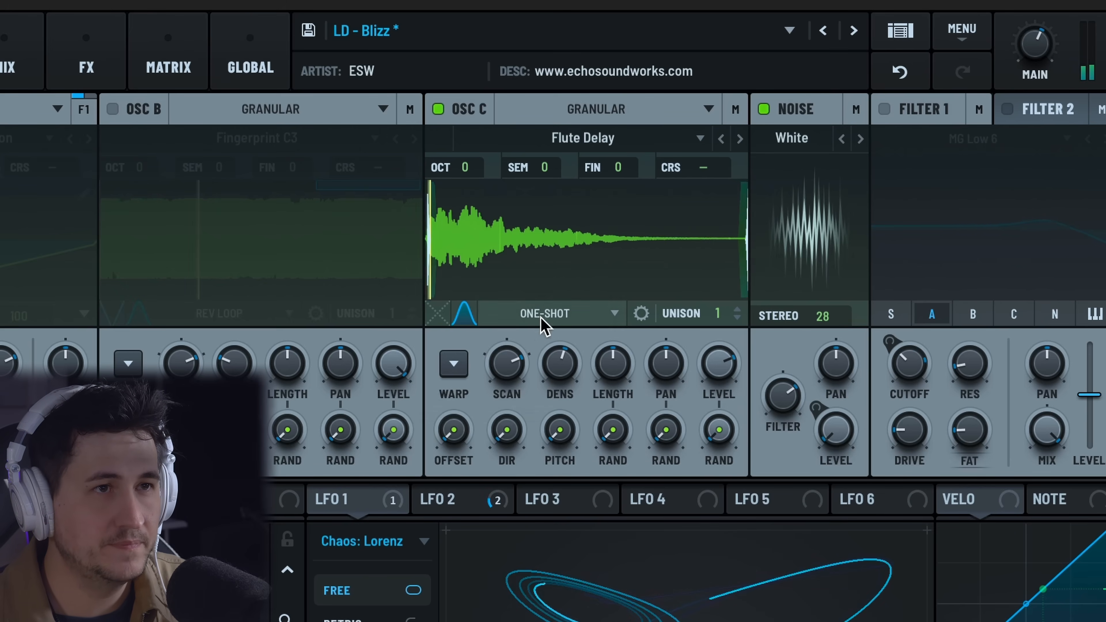
{"action": "left_click_drag", "start_coordinate": [557, 375], "coordinate": [573, 407]}
Lengthen Osc C's grains slightly above the midpoint and add small offset and direction amounts.
{"action": "left_click_drag", "start_coordinate": [613, 359], "coordinate": [638, 274]}
{"action": "left_click_drag", "start_coordinate": [613, 364], "coordinate": [618, 440]}
{"action": "left_click_drag", "start_coordinate": [514, 429], "coordinate": [469, 386]}
Raise Osc C's level to maximum and move the Flute Delay sample's start point slightly inward.
{"action": "left_click_drag", "start_coordinate": [731, 355], "coordinate": [738, 310]}
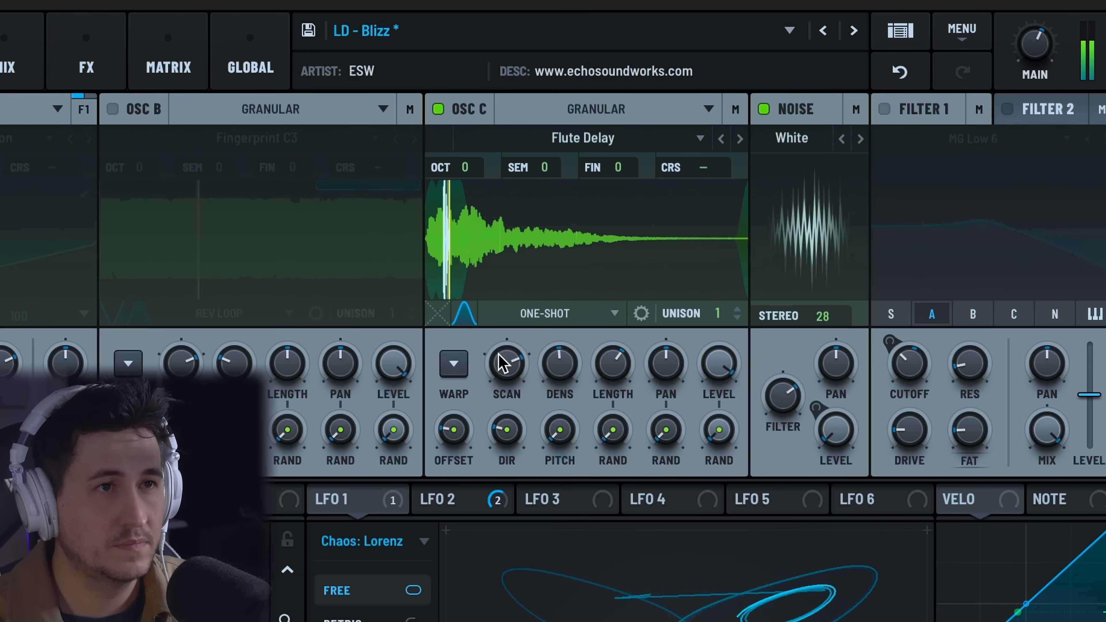
{"action": "left_click_drag", "start_coordinate": [440, 244], "coordinate": [449, 245]}
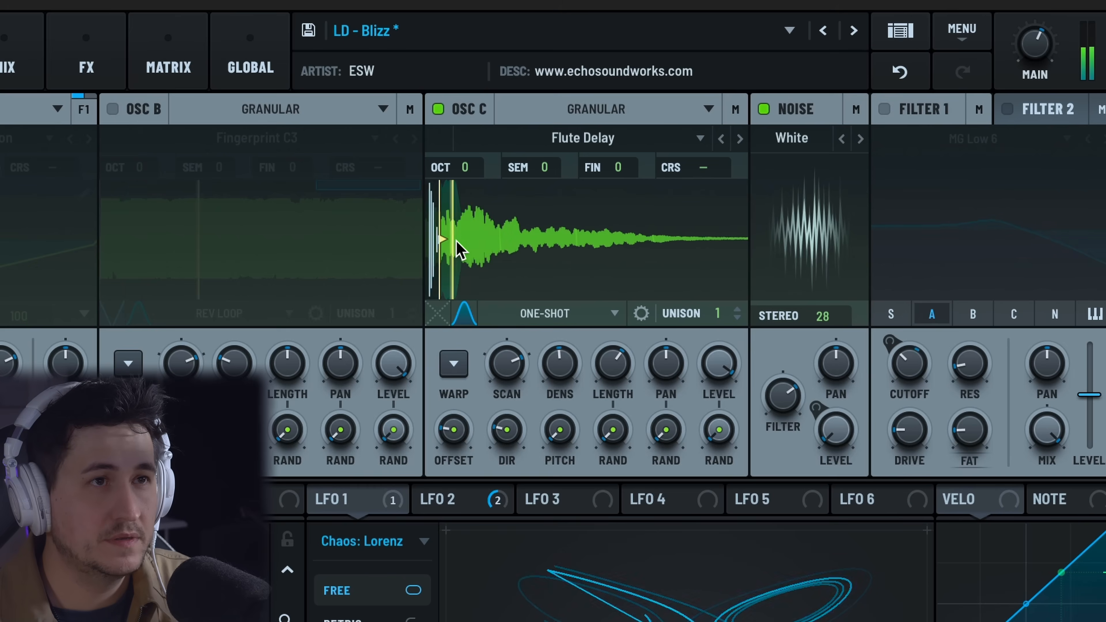
Raise Osc C's loop crossfade and set its Flute Delay sample markers to Snap to Zero.
{"action": "mouse_move", "coordinate": [461, 307]}
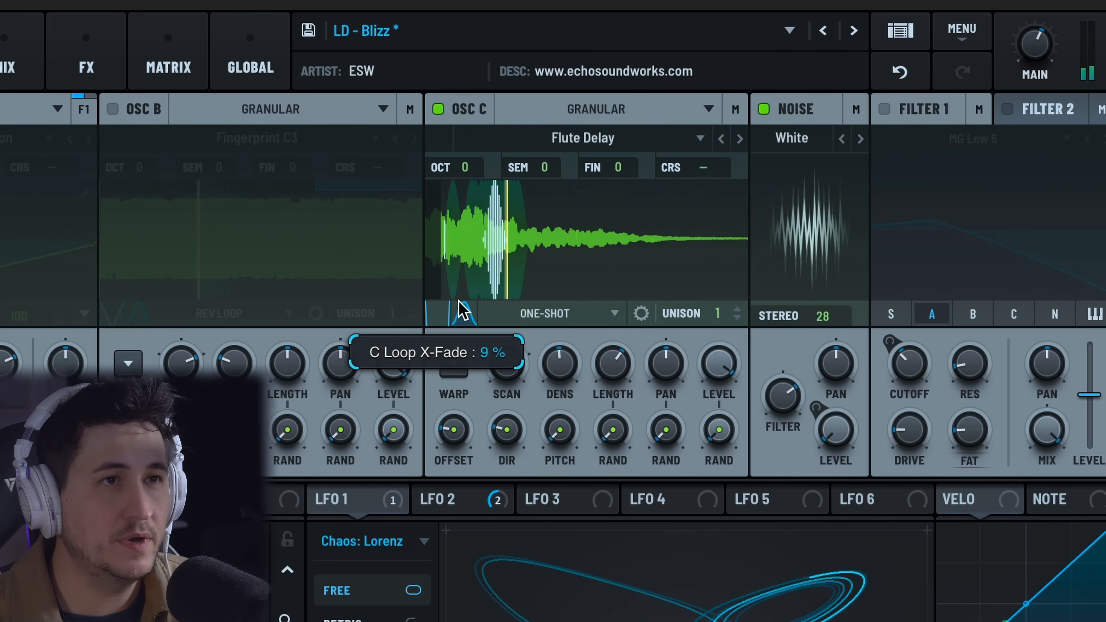
{"action": "left_click_drag", "start_coordinate": [460, 307], "coordinate": [477, 277]}
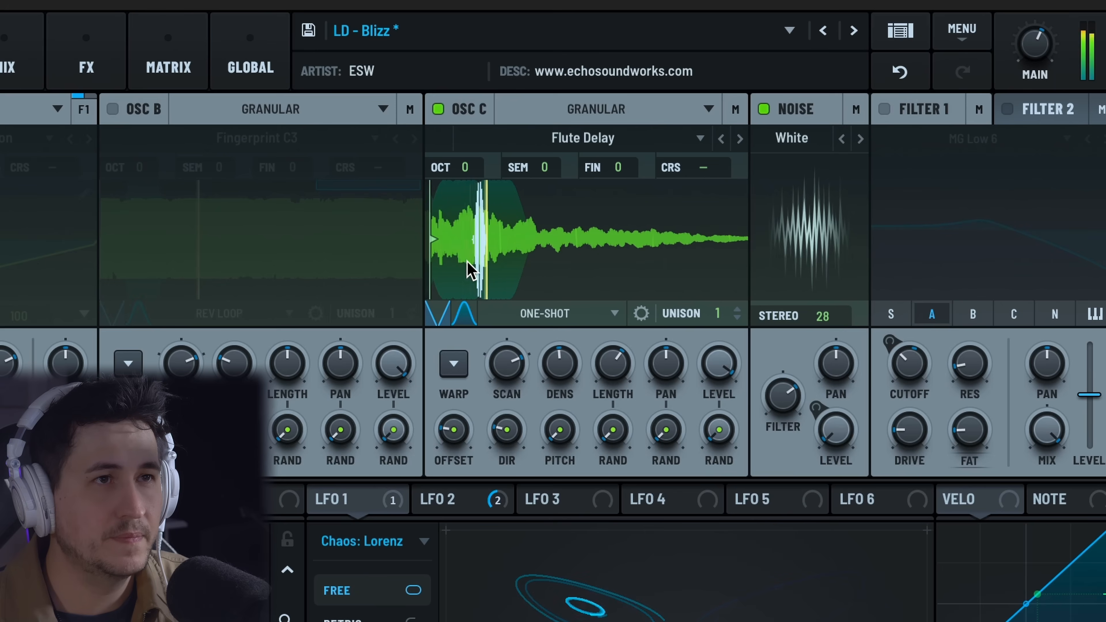
{"action": "scroll", "coordinate": [491, 239], "scroll_direction": "down", "scroll_amount": 3}
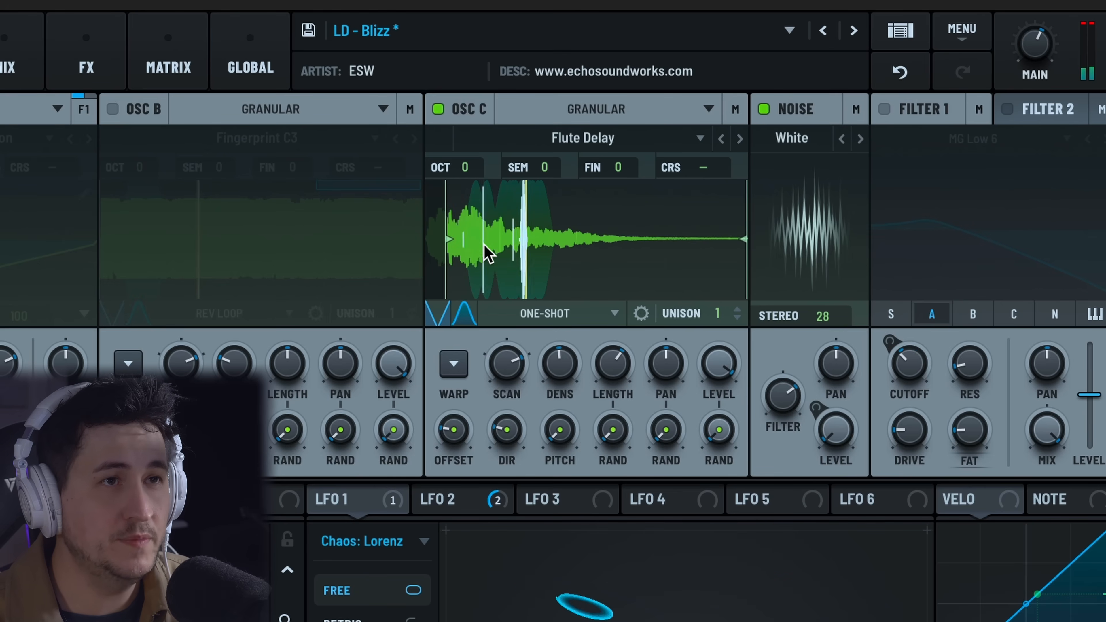
{"action": "scroll", "coordinate": [484, 247], "scroll_direction": "up", "scroll_amount": 10}
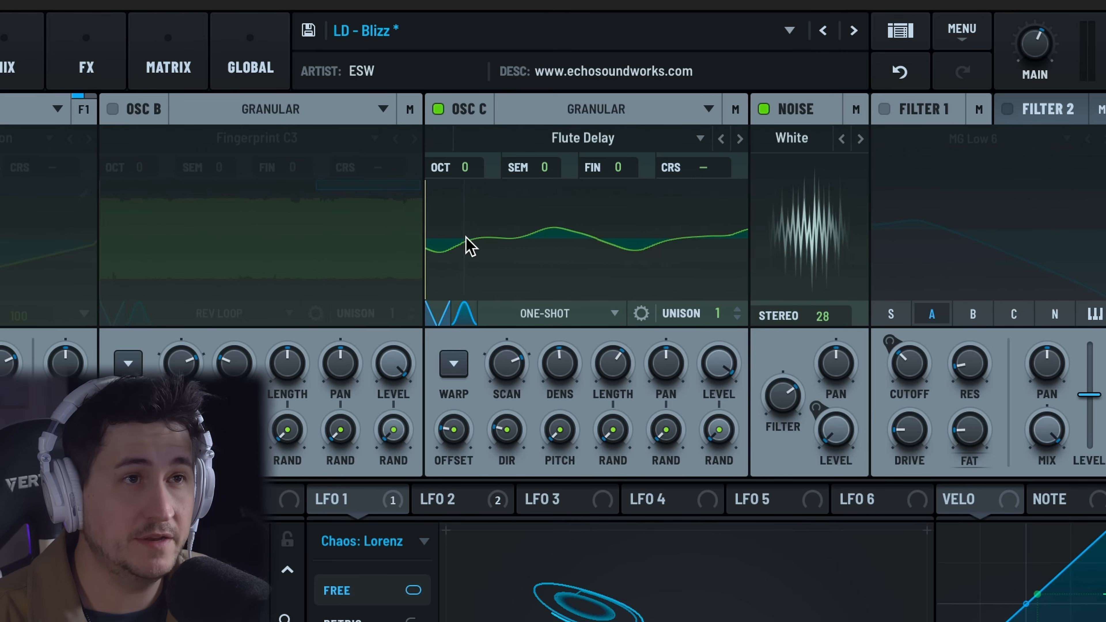
{"action": "left_click_drag", "start_coordinate": [466, 237], "coordinate": [943, 179]}
{"action": "right_click", "coordinate": [438, 247]}
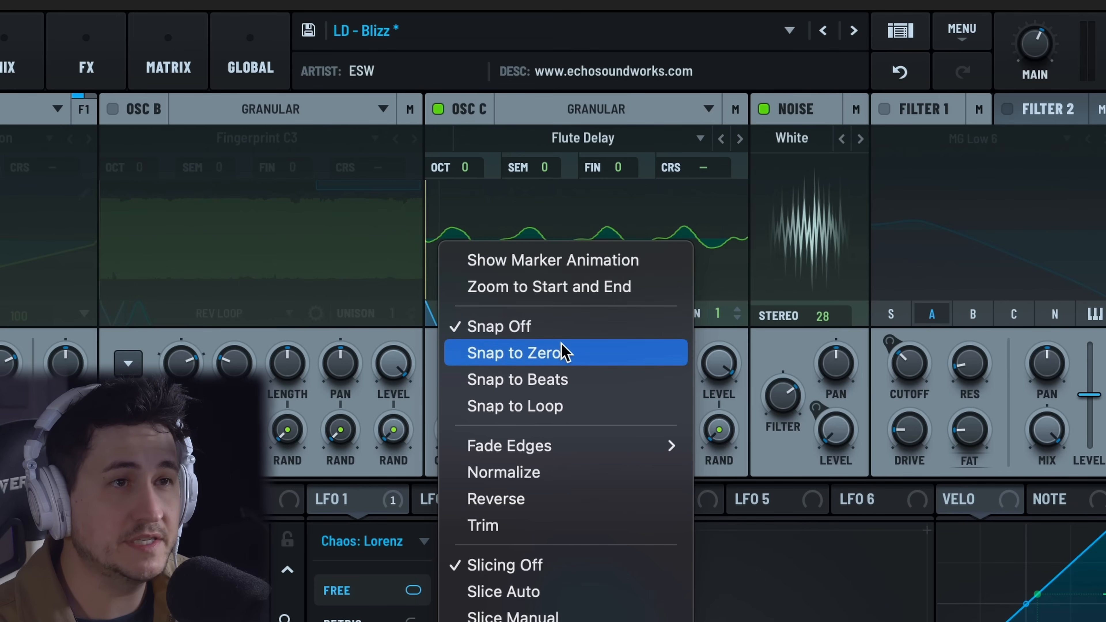
{"action": "left_click", "coordinate": [562, 352]}
{"action": "scroll", "coordinate": [489, 247], "scroll_direction": "down", "scroll_amount": 3}
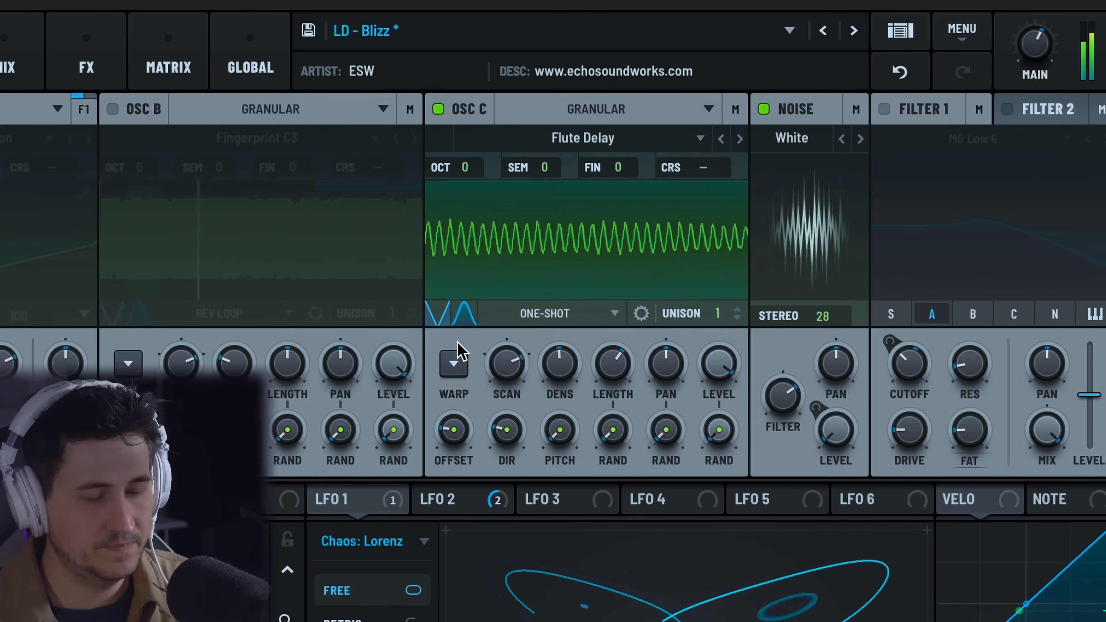
Reverse the Flute Delay sample in Osc C.
{"action": "right_click", "coordinate": [465, 255]}
{"action": "mouse_move", "coordinate": [623, 453]}
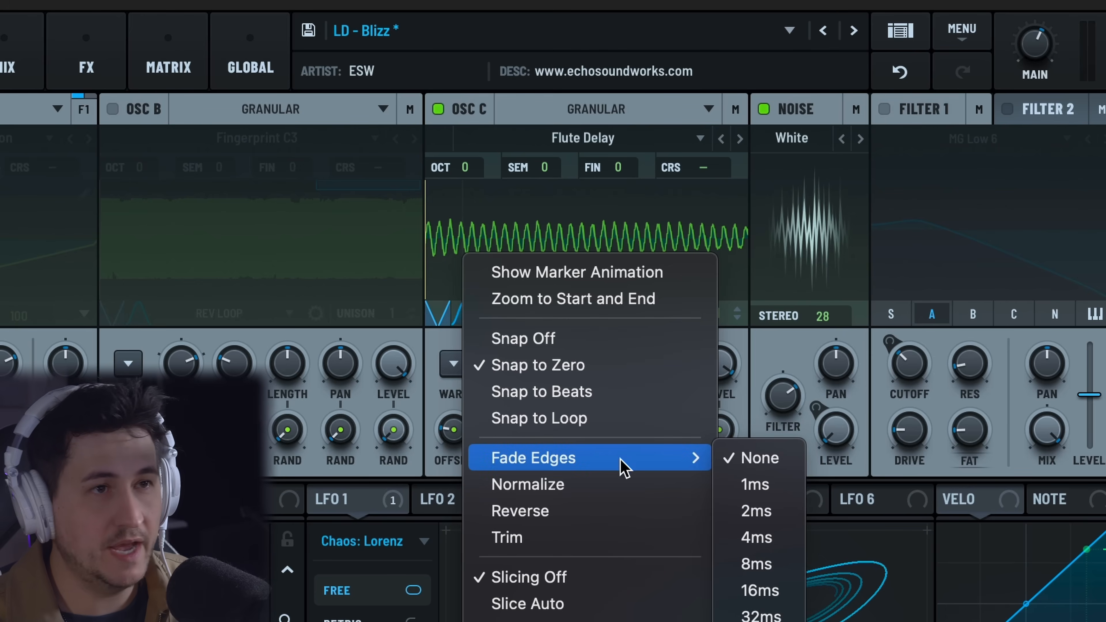
{"action": "left_click", "coordinate": [620, 507]}
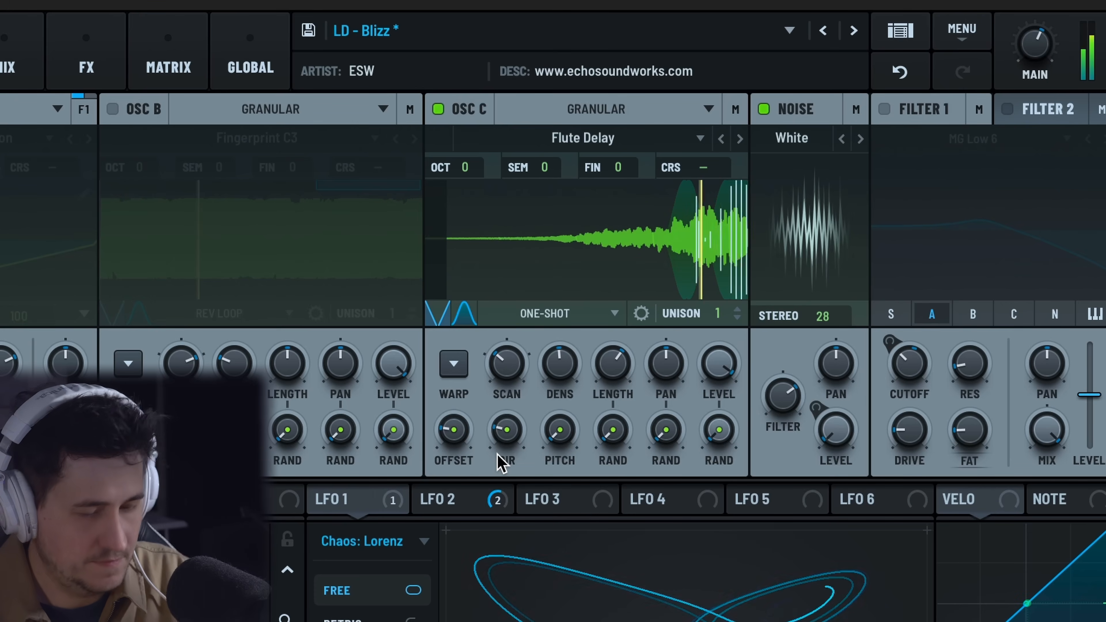
Show Osc C's dual warp controls and look through the warp modes available, including the Distortion types.
{"action": "left_click", "coordinate": [453, 365]}
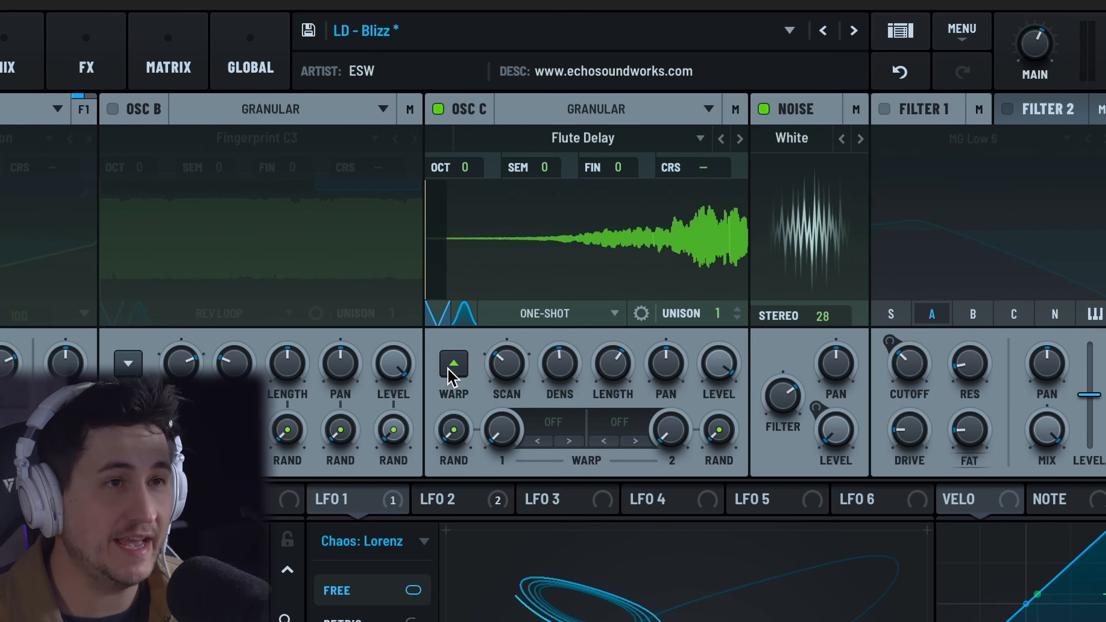
{"action": "left_click", "coordinate": [453, 366]}
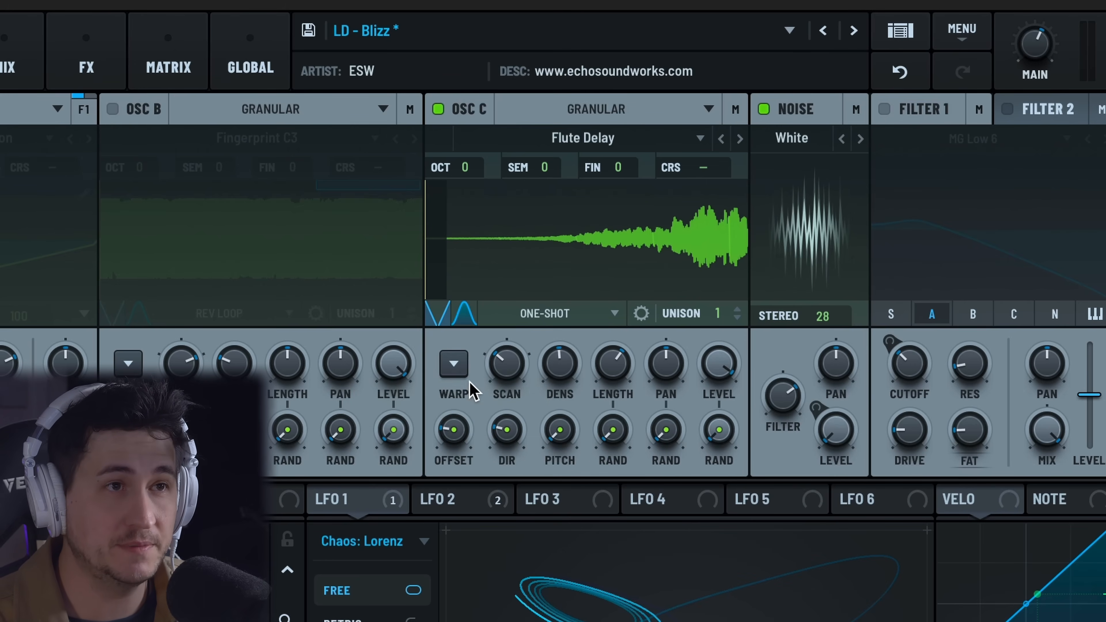
{"action": "left_click", "coordinate": [453, 366]}
{"action": "left_click", "coordinate": [550, 434]}
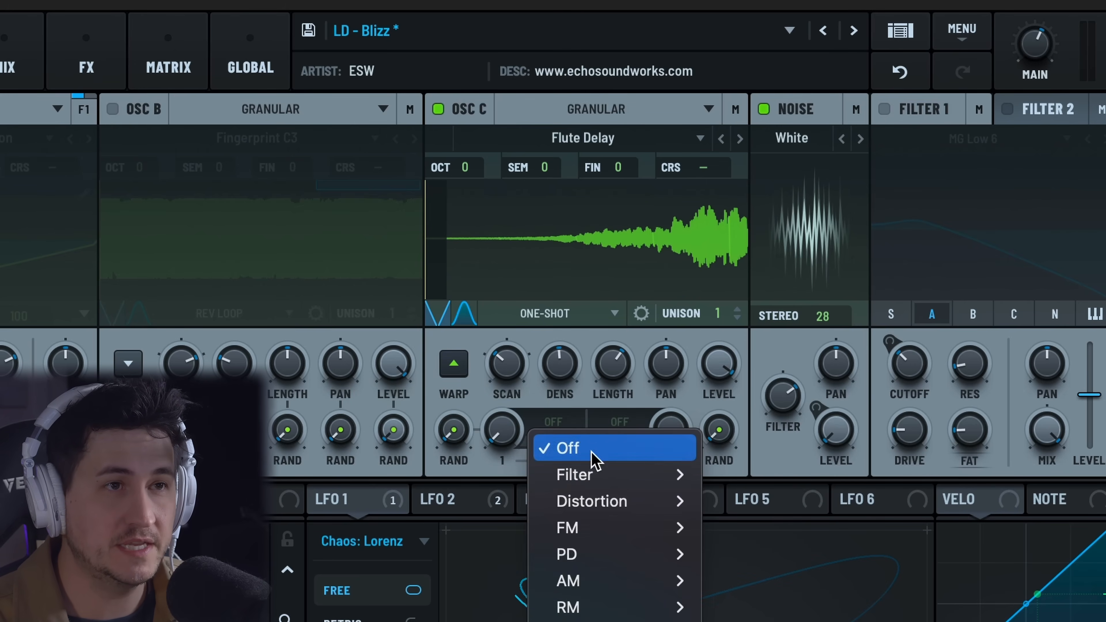
{"action": "mouse_move", "coordinate": [618, 518]}
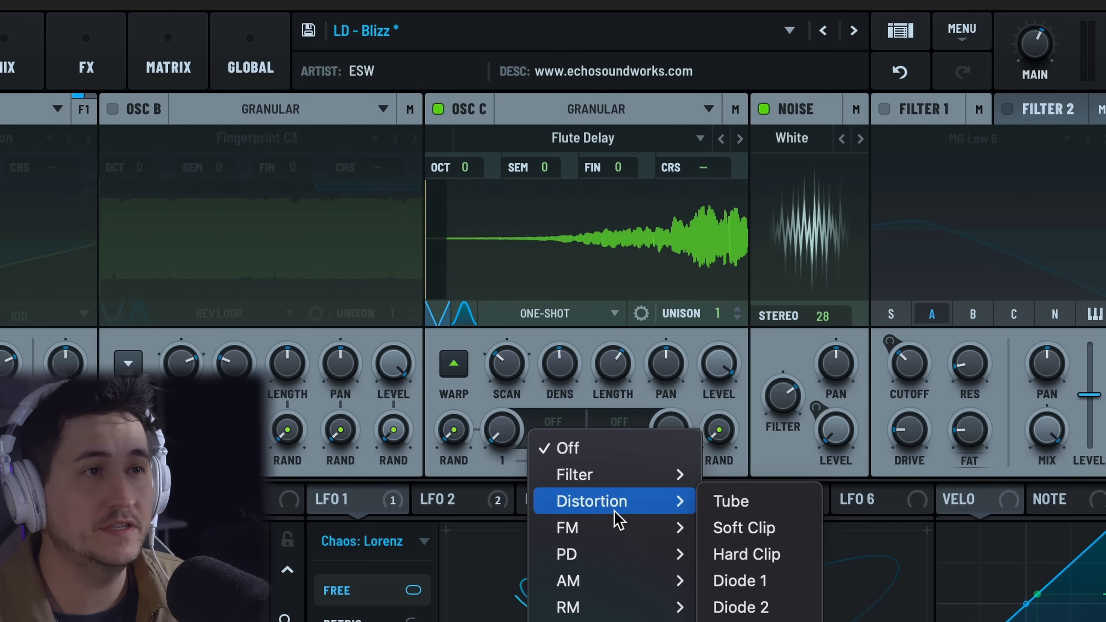
{"action": "key", "text": "Escape"}
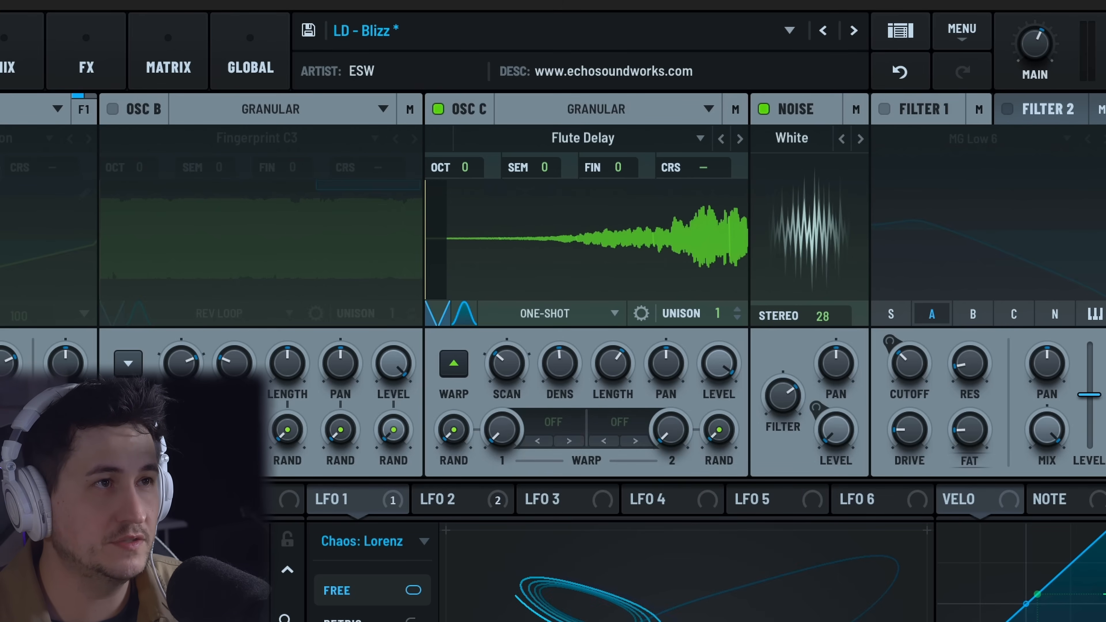
Compare the warp modes offered by wavetable Osc A with those offered by granular Osc C.
{"action": "left_click", "coordinate": [452, 417]}
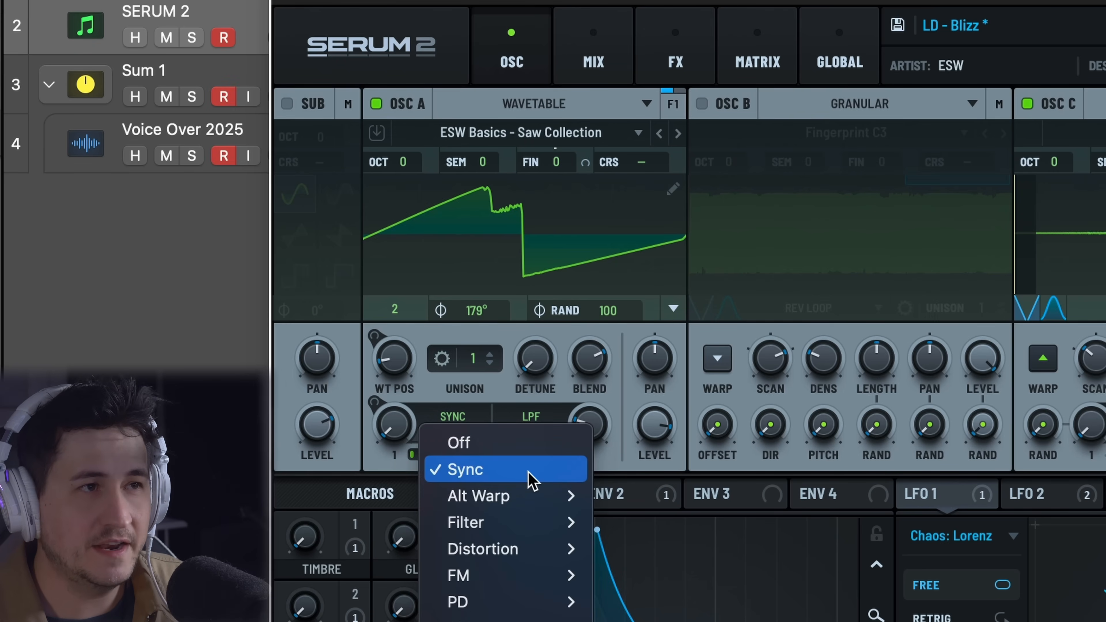
{"action": "mouse_move", "coordinate": [540, 500]}
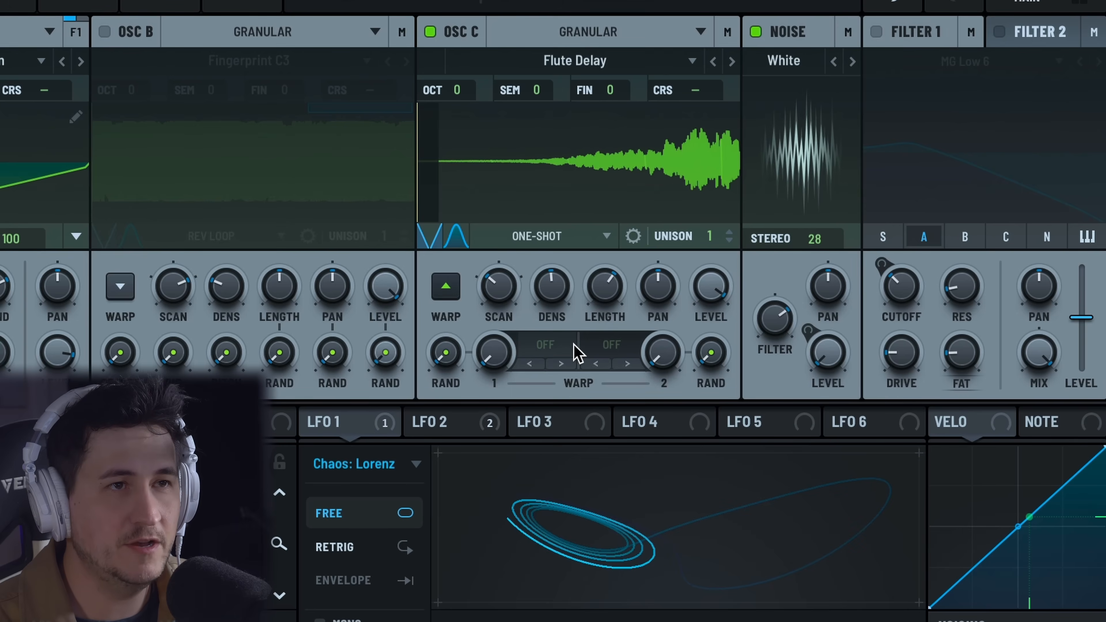
{"action": "left_click", "coordinate": [562, 347]}
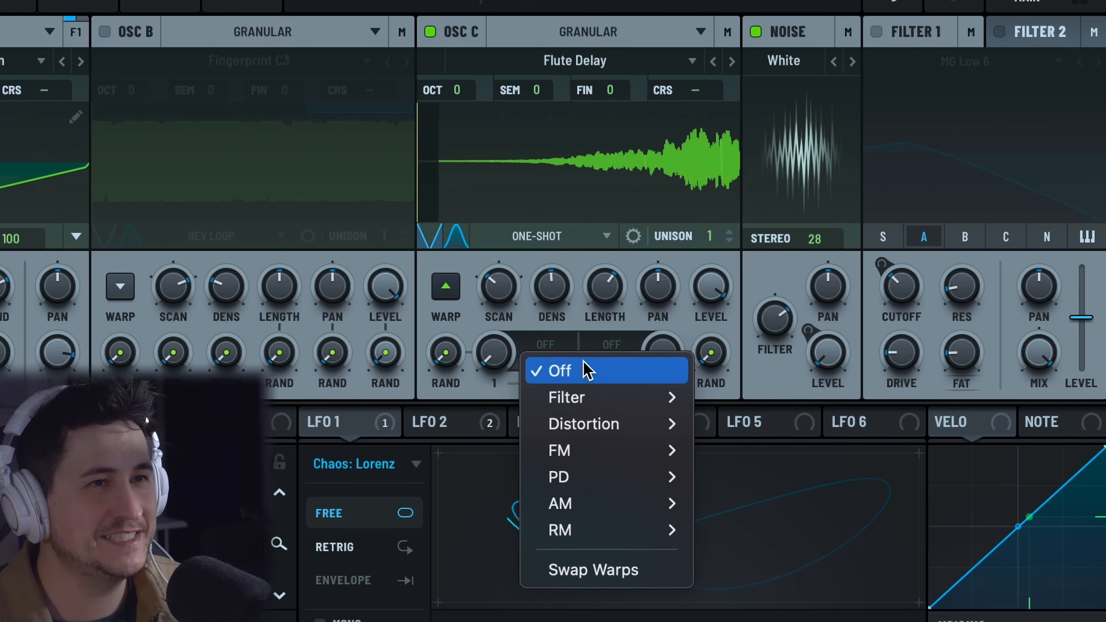
{"action": "left_click", "coordinate": [544, 333]}
Lower Osc C's level slightly and switch the oscillator from Granular to Spectral mode.
{"action": "left_click_drag", "start_coordinate": [708, 351], "coordinate": [737, 259]}
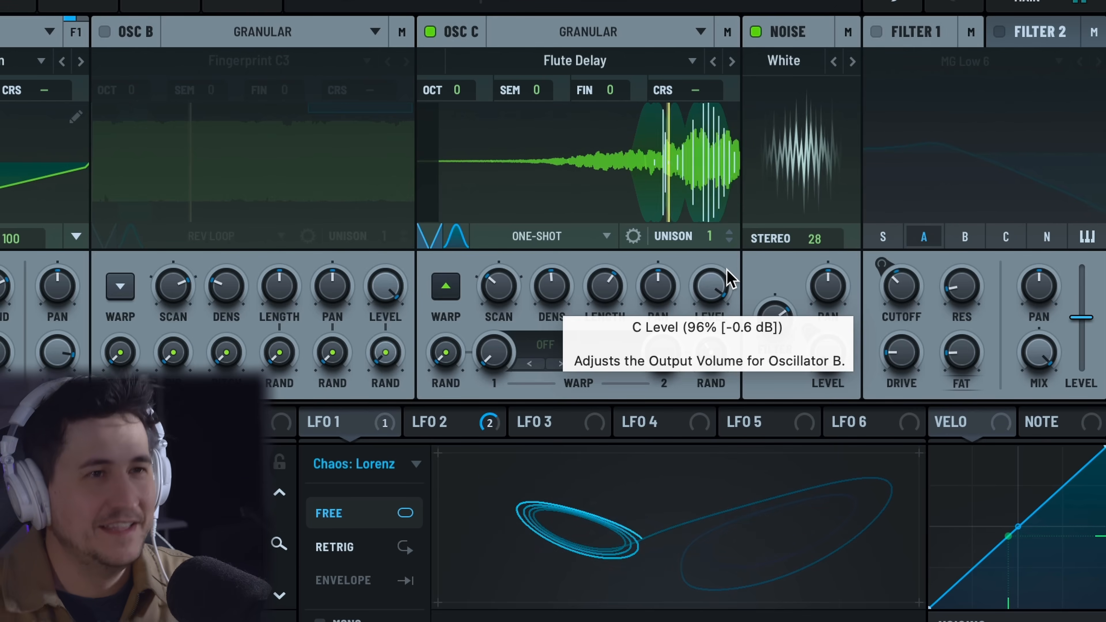
{"action": "left_click_drag", "start_coordinate": [719, 278], "coordinate": [715, 308]}
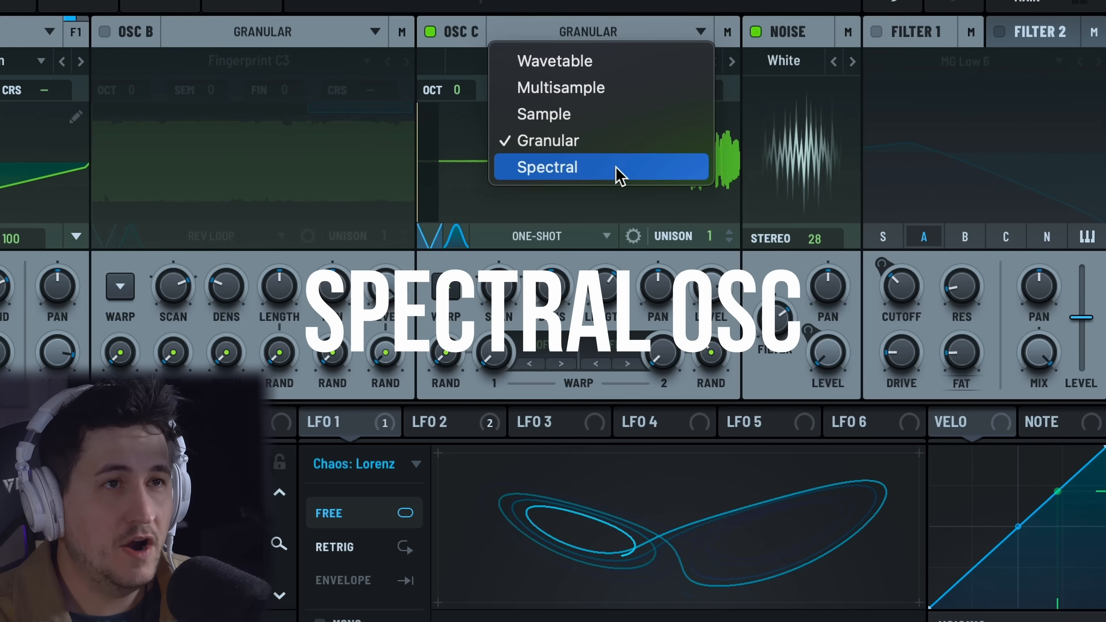
{"action": "left_click", "coordinate": [617, 173]}
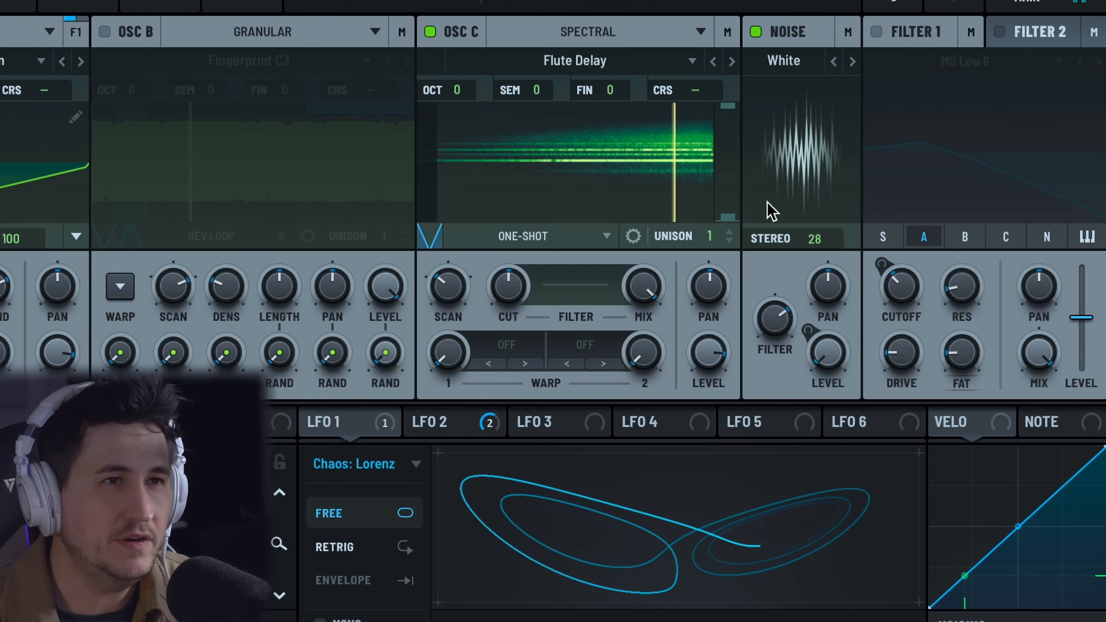
{"action": "mouse_move", "coordinate": [714, 364]}
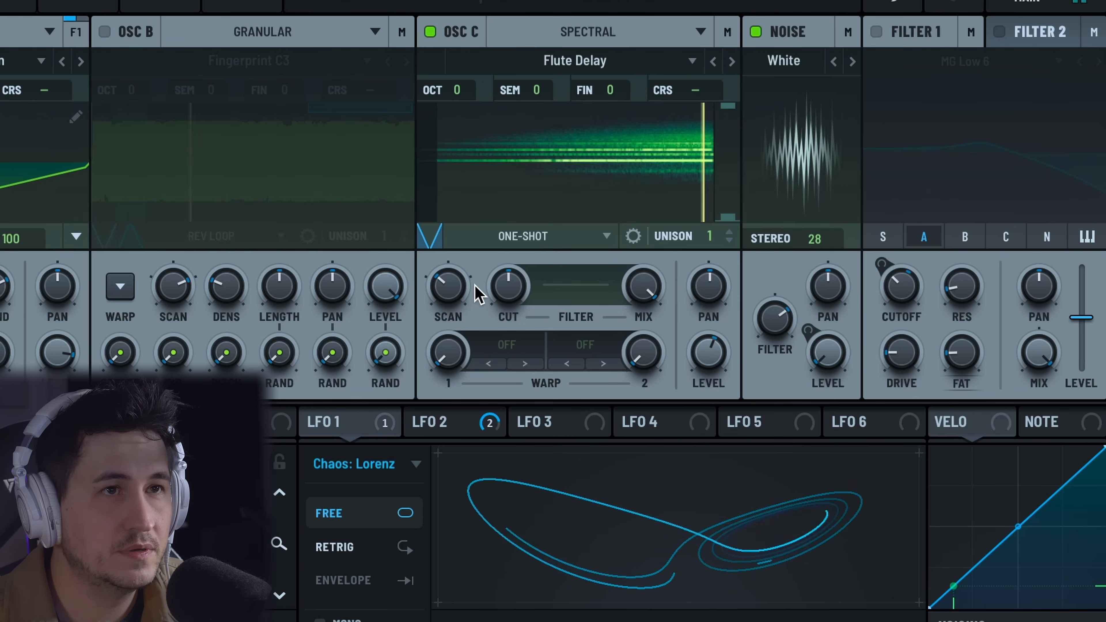
{"action": "left_click", "coordinate": [586, 33]}
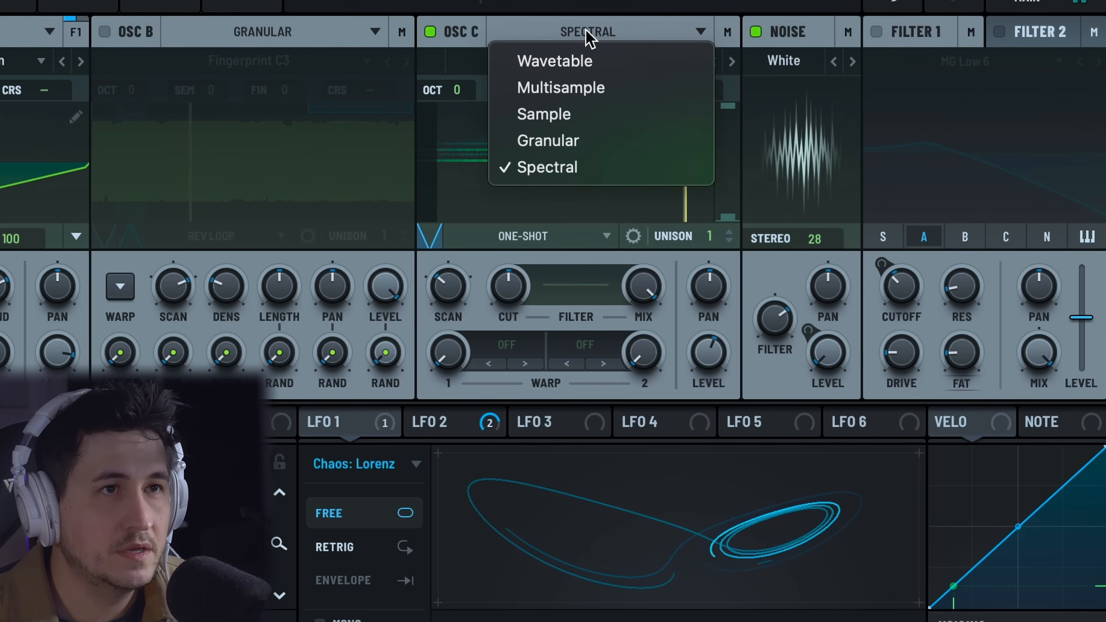
{"action": "left_click", "coordinate": [609, 142]}
{"action": "right_click", "coordinate": [502, 183]}
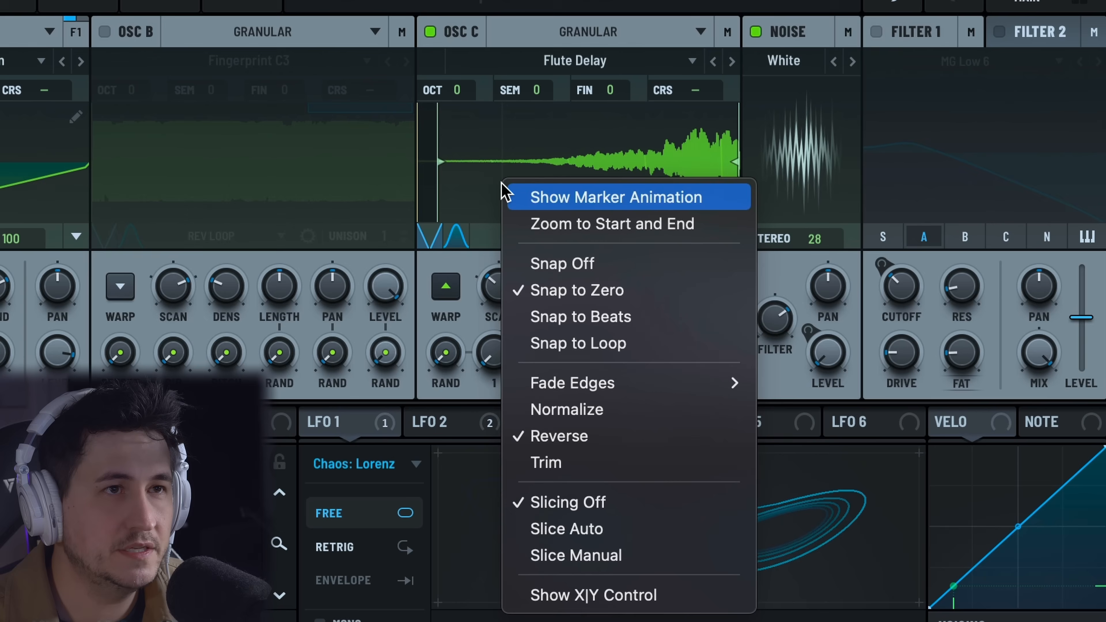
{"action": "left_click", "coordinate": [503, 189]}
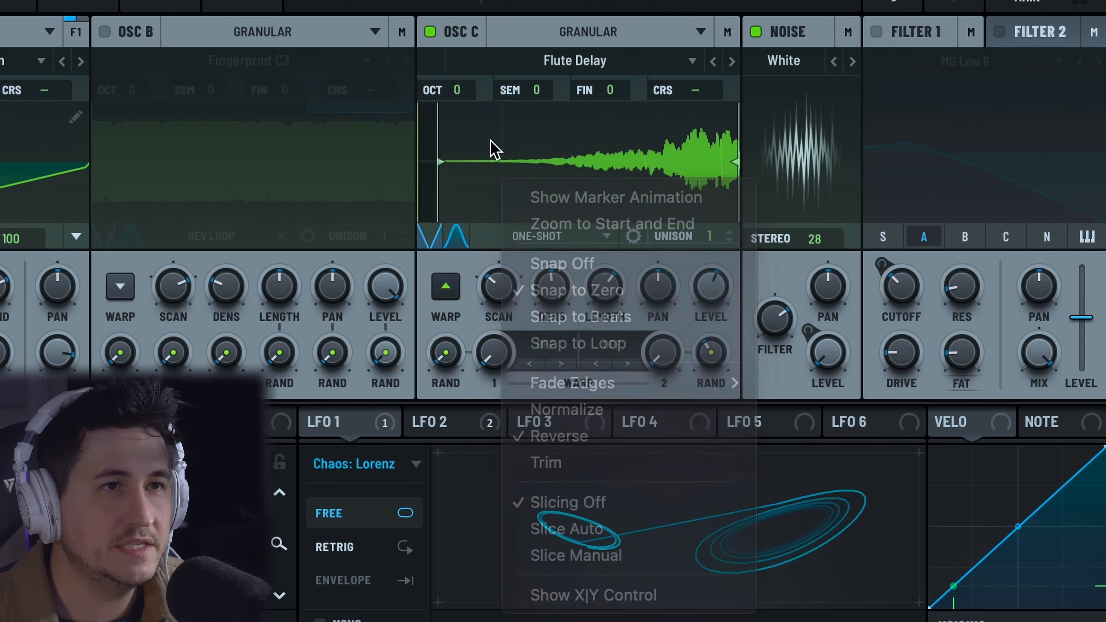
{"action": "left_click", "coordinate": [549, 40]}
{"action": "left_click", "coordinate": [574, 168]}
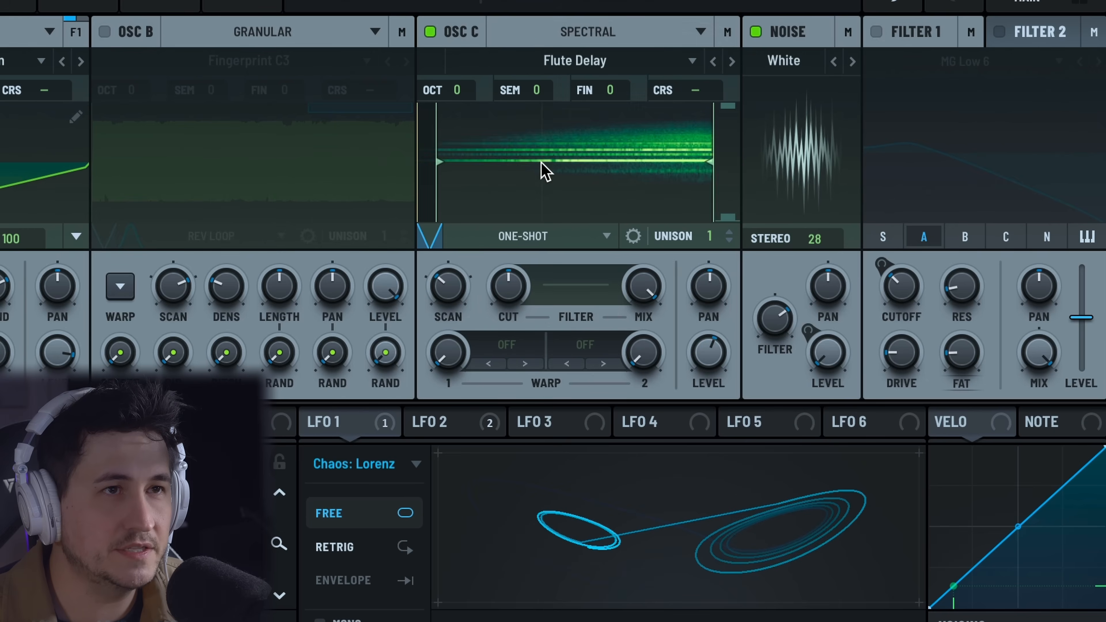
Turn off Reverse for Osc C's Flute Delay sample and raise its scan rate a little above the midpoint.
{"action": "right_click", "coordinate": [543, 163]}
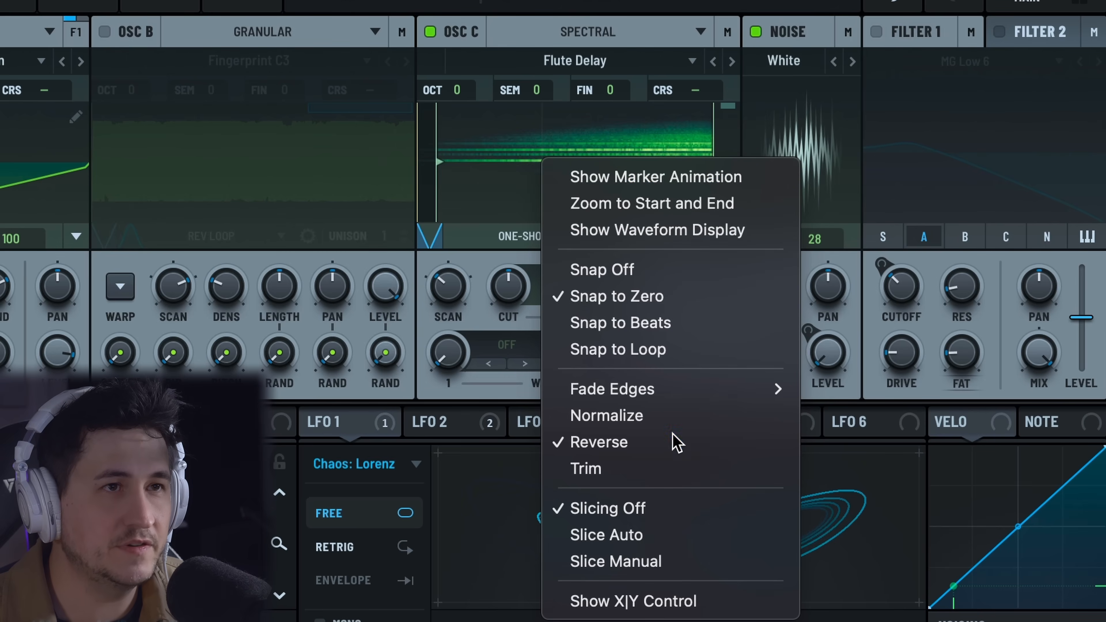
{"action": "left_click", "coordinate": [673, 441]}
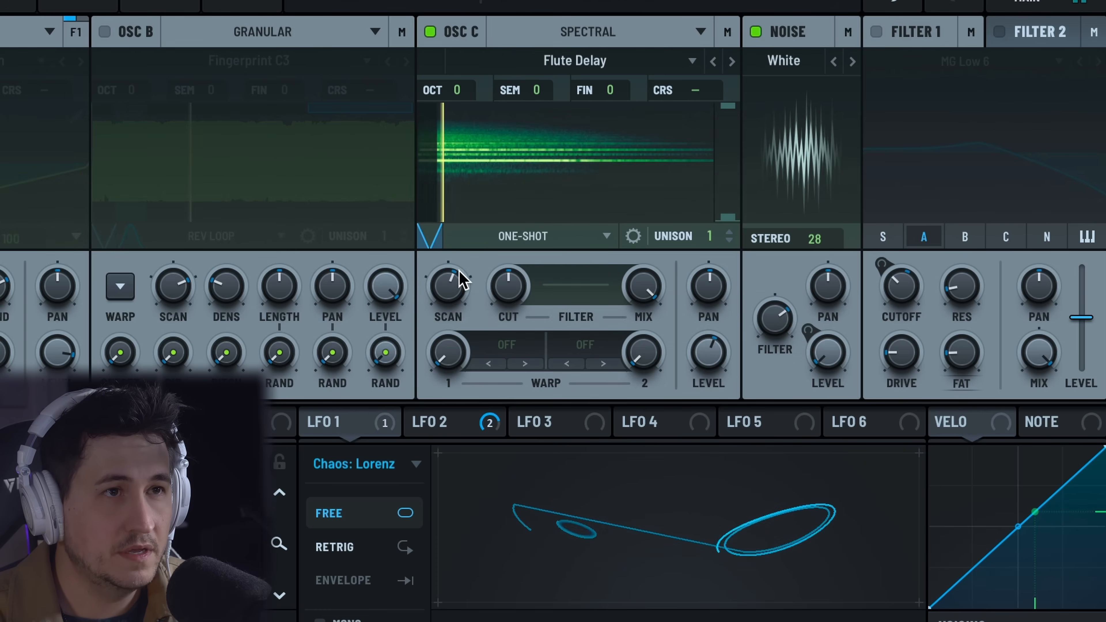
{"action": "left_click_drag", "start_coordinate": [462, 279], "coordinate": [464, 272]}
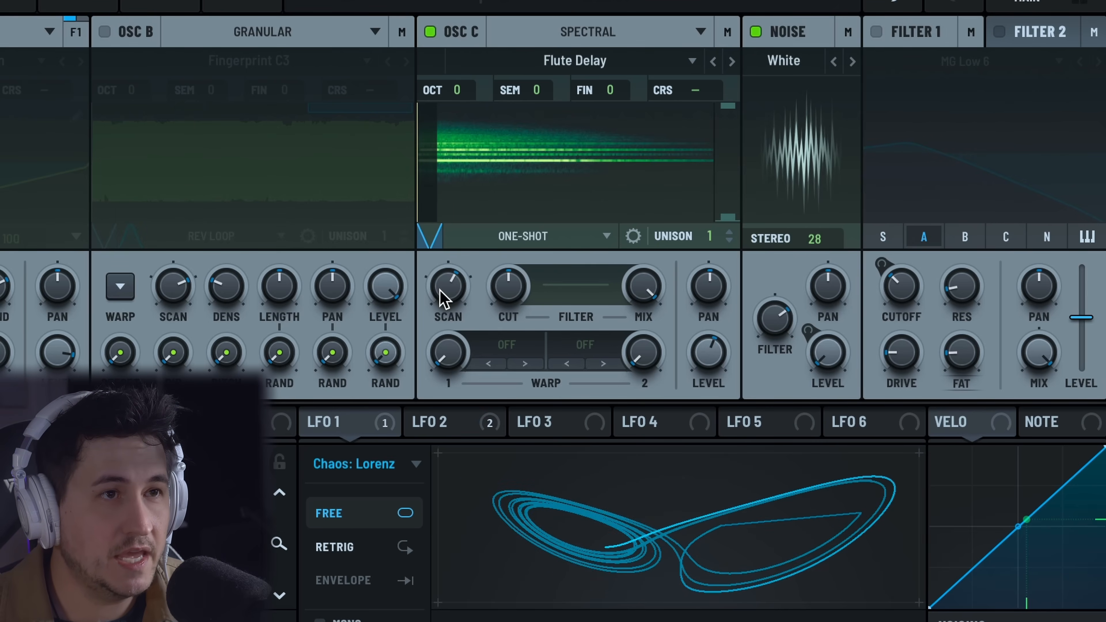
Sweep Osc C's spectral scan rate to maximum and down to a standstill, finishing at a slow forward rate.
{"action": "left_click_drag", "start_coordinate": [440, 290], "coordinate": [457, 242]}
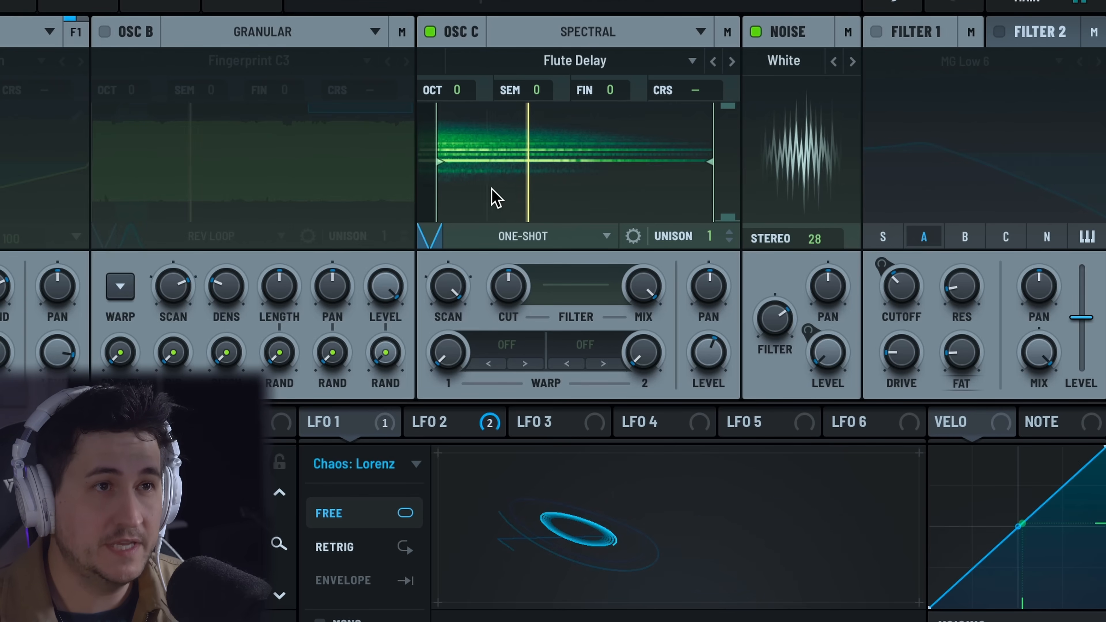
{"action": "left_click_drag", "start_coordinate": [456, 296], "coordinate": [441, 403]}
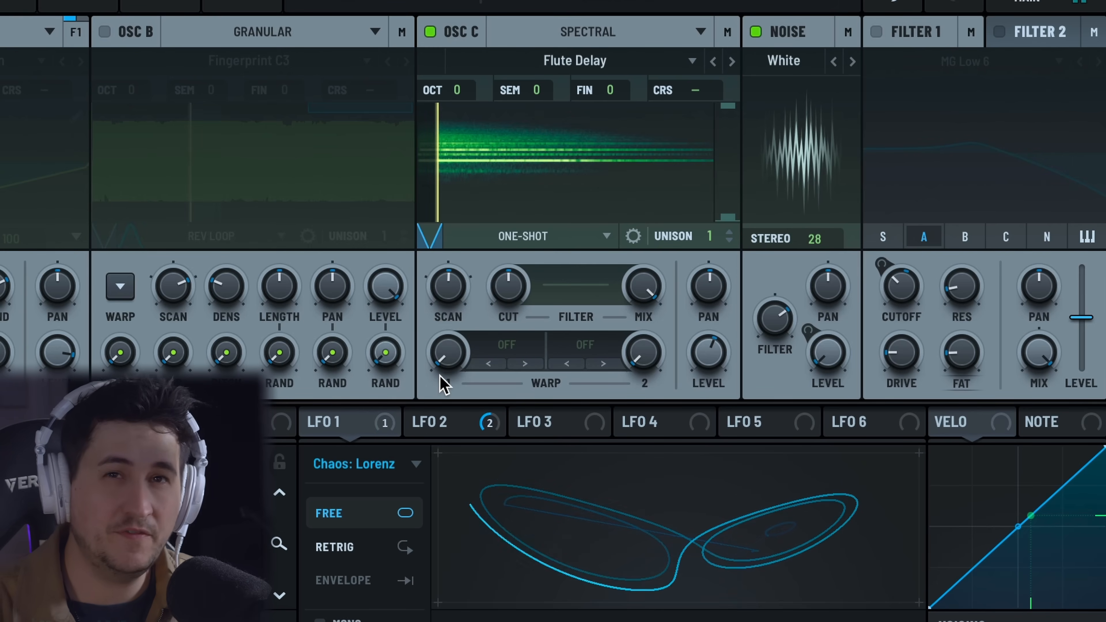
{"action": "left_click", "coordinate": [90, 4]}
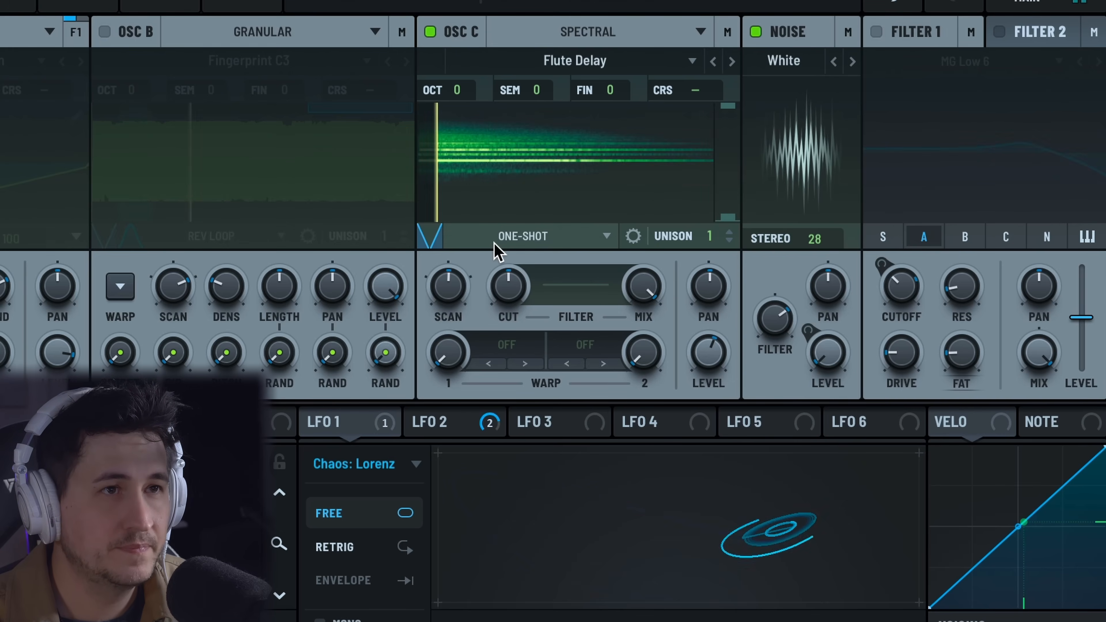
{"action": "left_click_drag", "start_coordinate": [452, 291], "coordinate": [488, 253]}
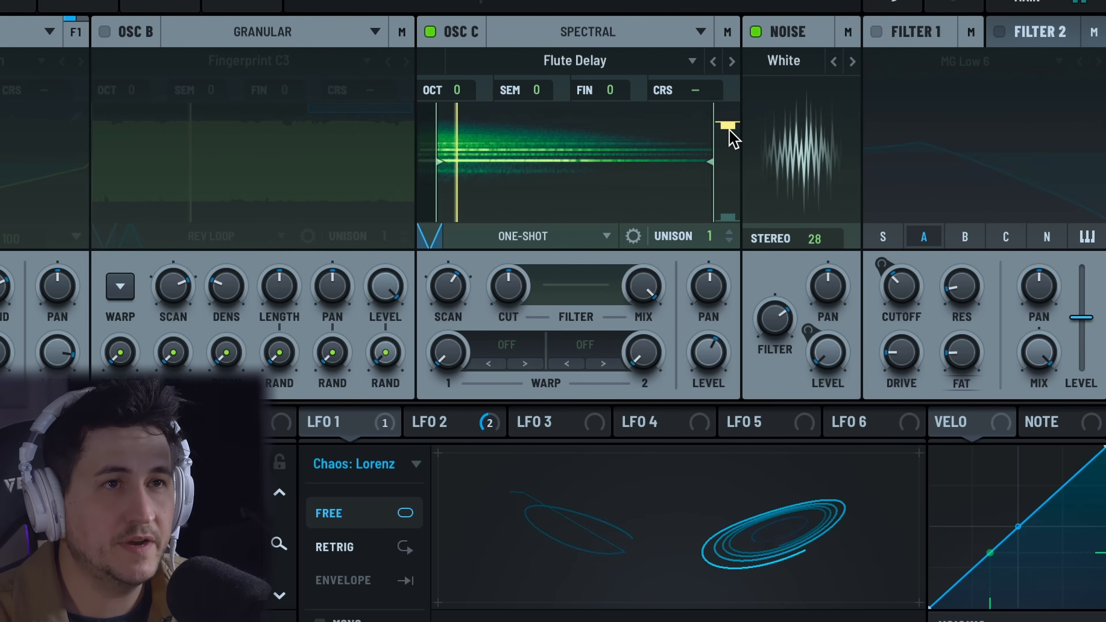
Audition Osc C's spectral frequency limits by narrowing the upper and lower bounds and restoring the full range.
{"action": "mouse_move", "coordinate": [732, 139]}
{"action": "left_mouse_down"}
{"action": "mouse_move", "coordinate": [730, 170]}
{"action": "mouse_move", "coordinate": [727, 107]}
{"action": "left_mouse_up"}
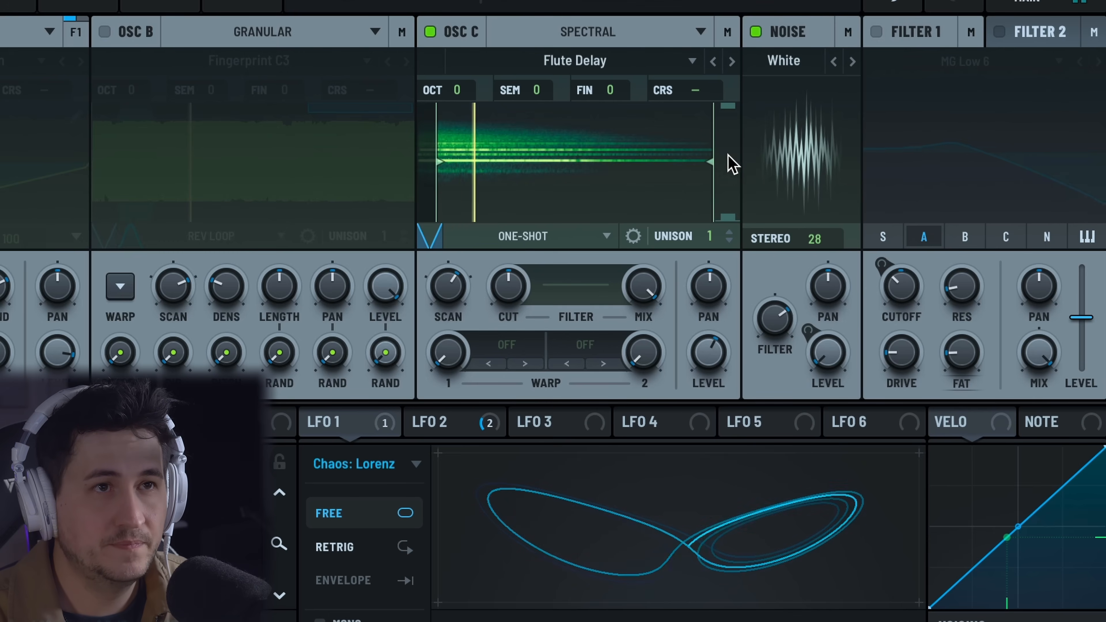
{"action": "mouse_move", "coordinate": [732, 168]}
{"action": "left_mouse_down"}
{"action": "mouse_move", "coordinate": [728, 129]}
{"action": "mouse_move", "coordinate": [728, 216]}
{"action": "left_mouse_up"}
Set Osc C's first warp slot to the Spectral mode Detune +/-.
{"action": "left_click", "coordinate": [507, 346]}
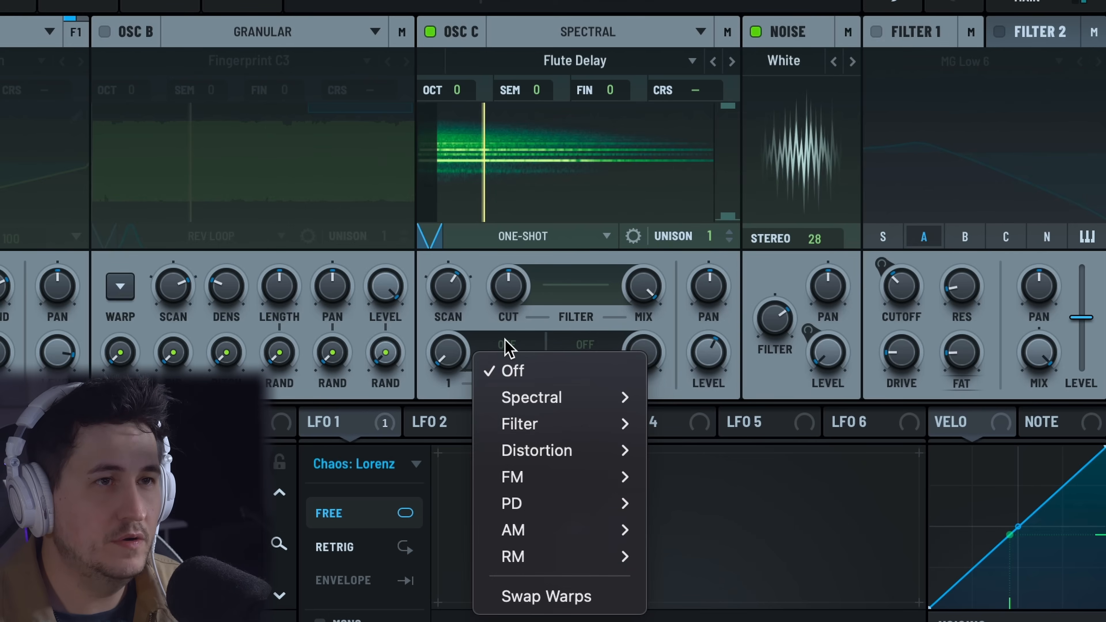
{"action": "mouse_move", "coordinate": [531, 406]}
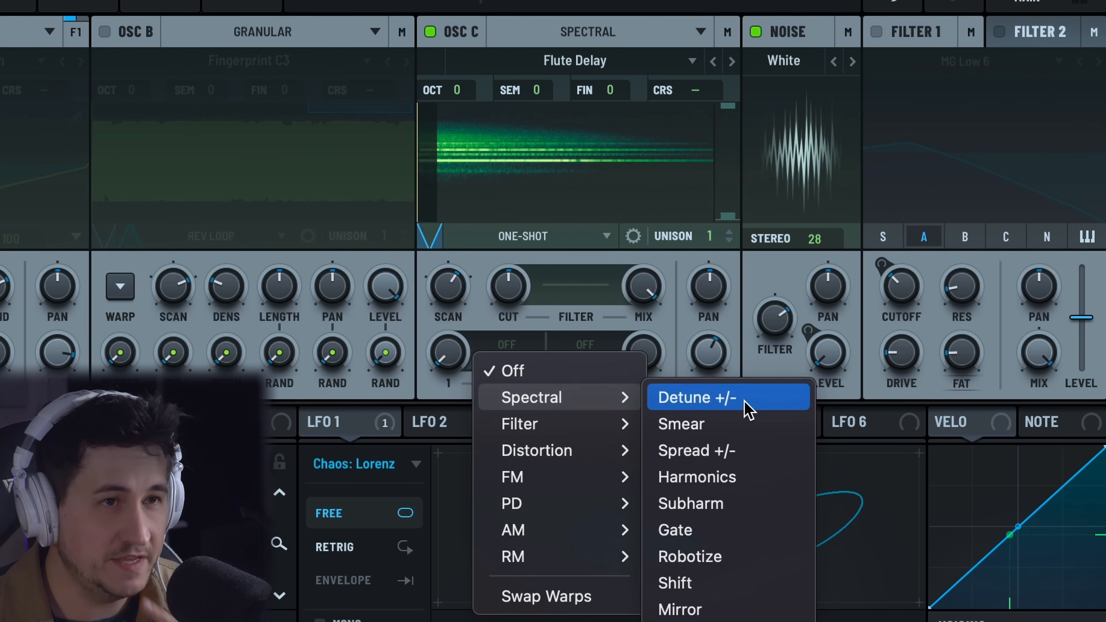
{"action": "left_click", "coordinate": [727, 397]}
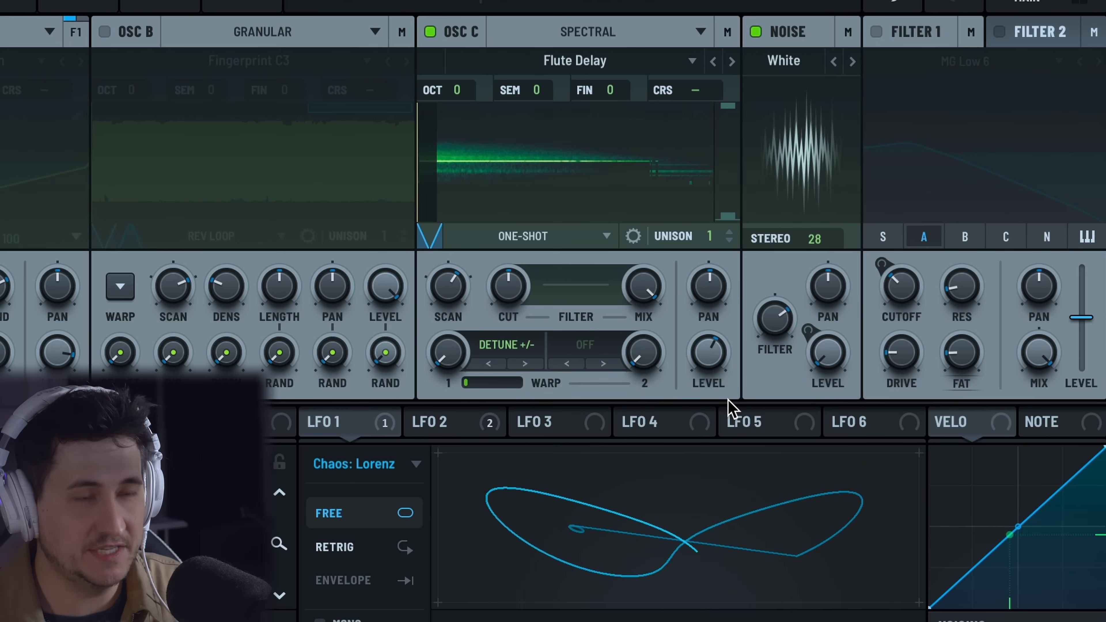
Raise Osc C's first warp amount above the midpoint and change the slot's mode to the Spectral warp Pitch Shift.
{"action": "left_click_drag", "start_coordinate": [453, 351], "coordinate": [508, 225]}
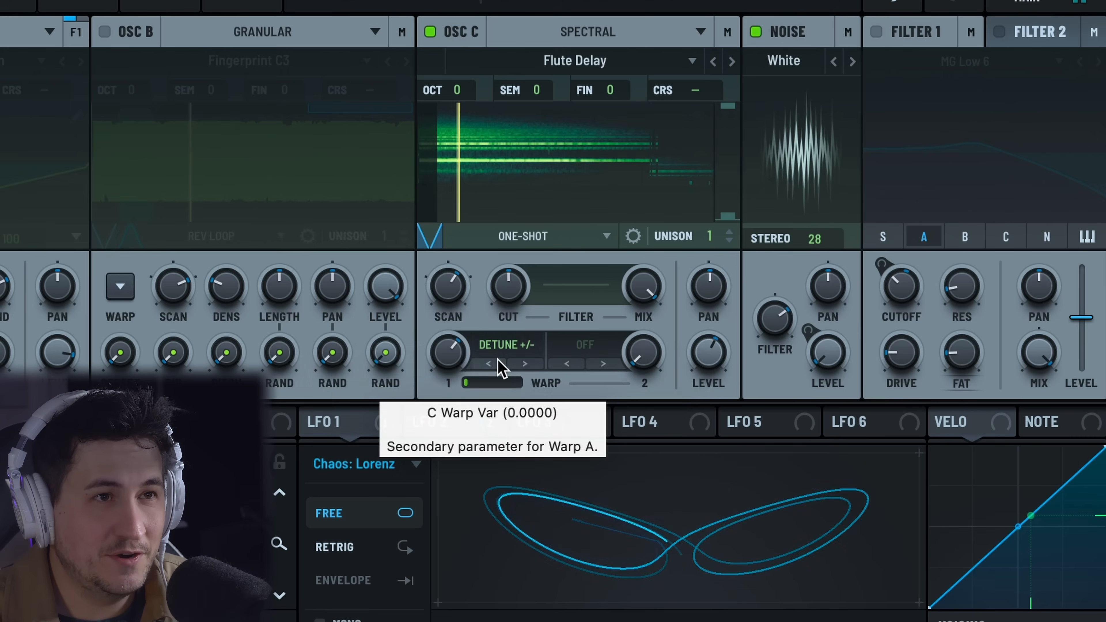
{"action": "left_click", "coordinate": [506, 347]}
{"action": "mouse_move", "coordinate": [561, 405]}
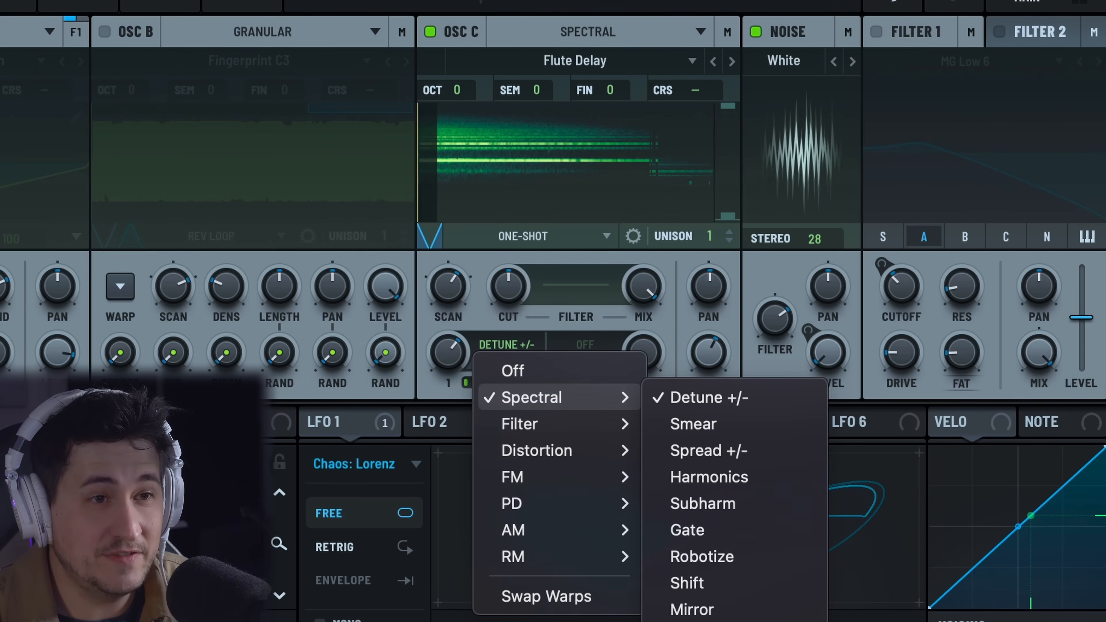
{"action": "left_click", "coordinate": [699, 620]}
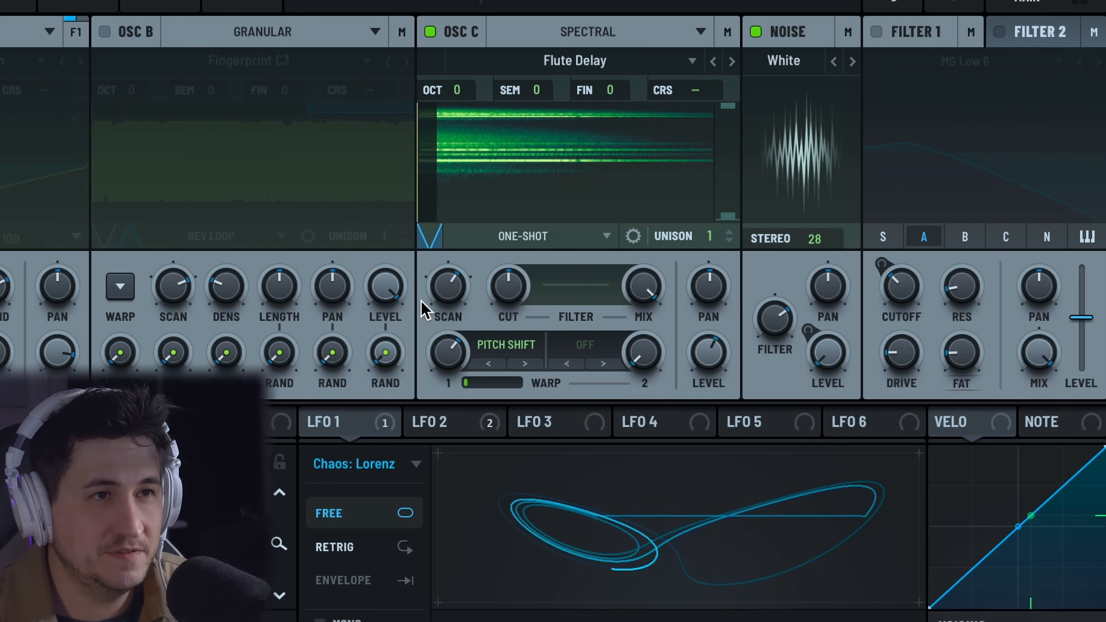
Sweep Osc C's Pitch Shift warp amount, finishing at the midpoint, and look over the available warp categories.
{"action": "left_click_drag", "start_coordinate": [455, 347], "coordinate": [488, 253]}
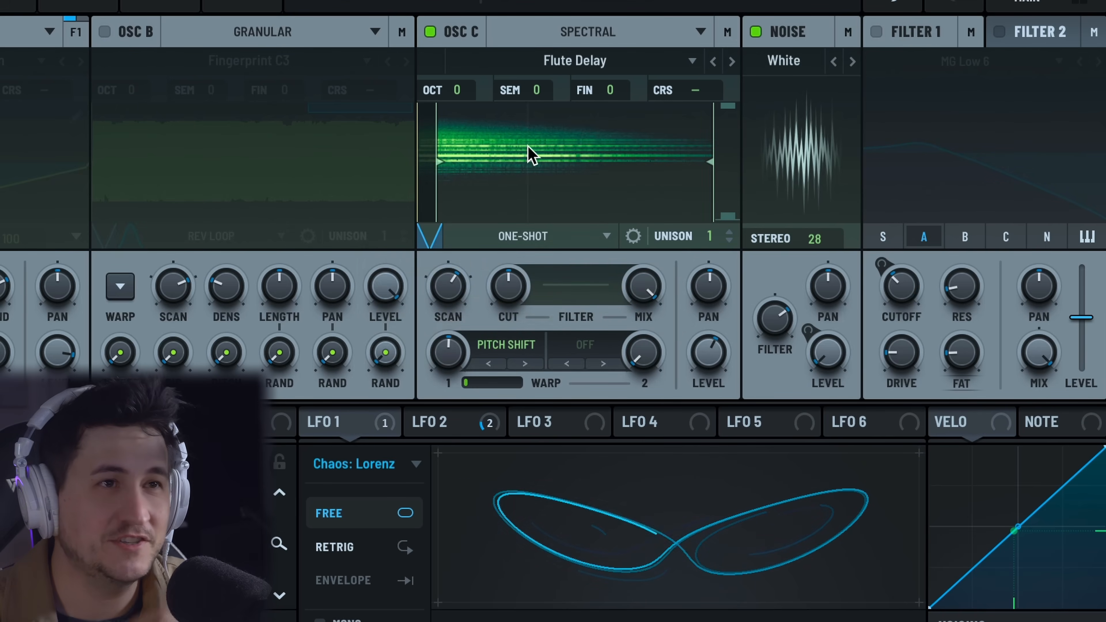
{"action": "left_click", "coordinate": [488, 348]}
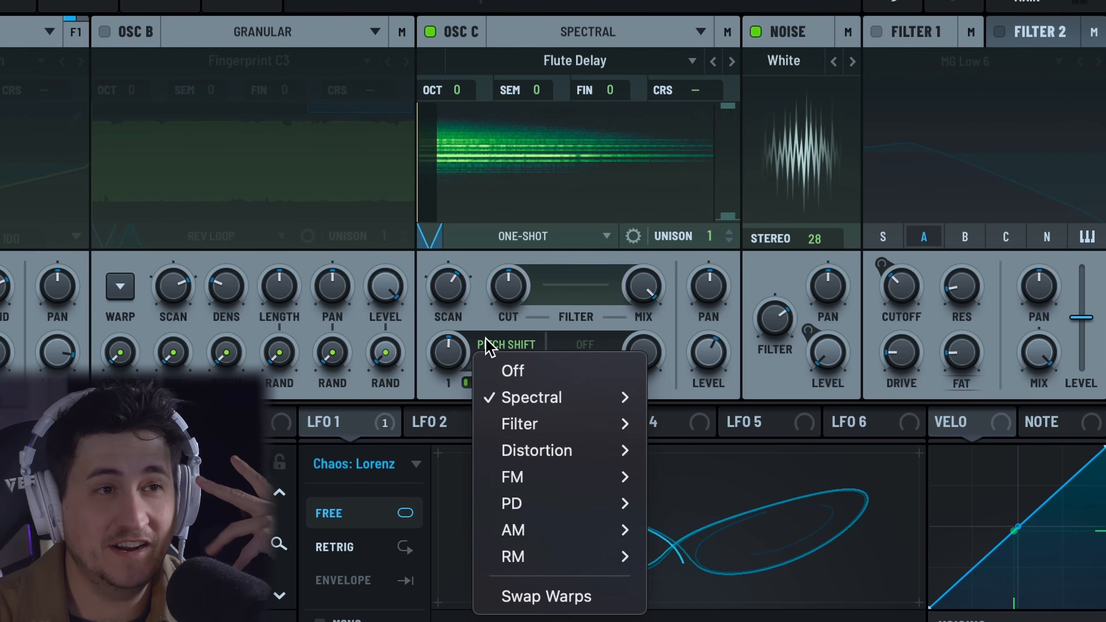
{"action": "mouse_move", "coordinate": [557, 412]}
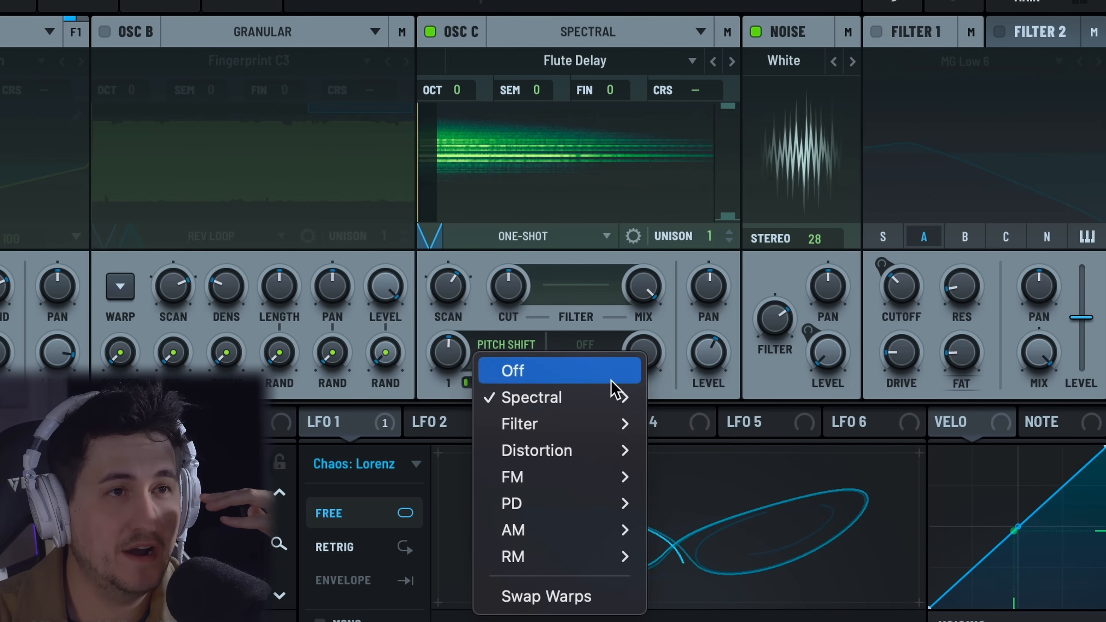
{"action": "left_click", "coordinate": [580, 339]}
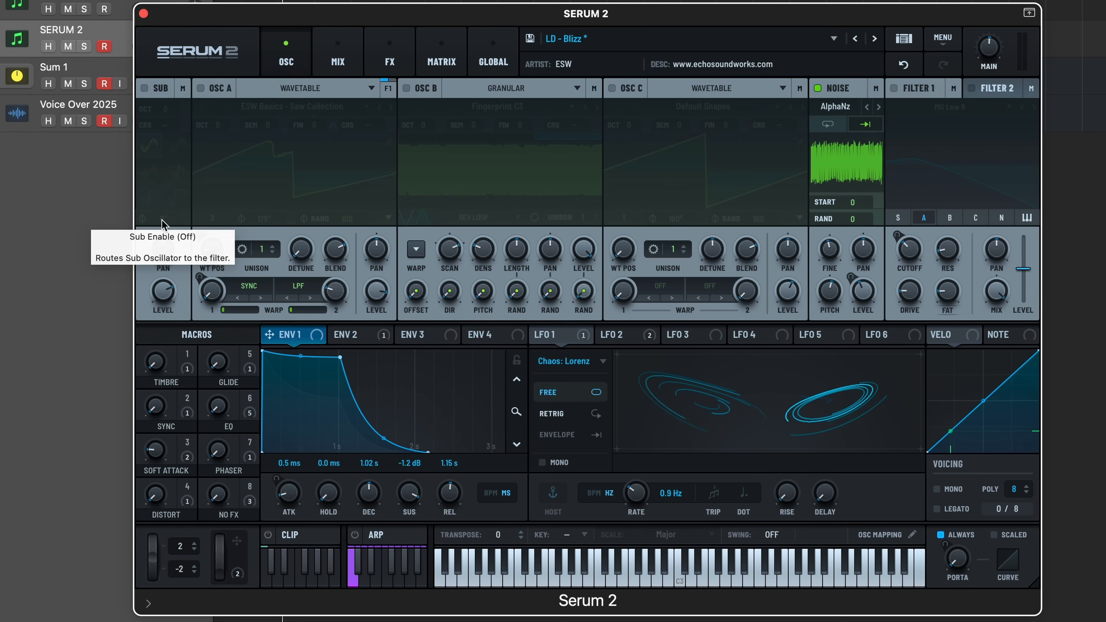
Load the Analog sample BrightWhite into the noise oscillator and set it to loop playback.
{"action": "left_click", "coordinate": [851, 106]}
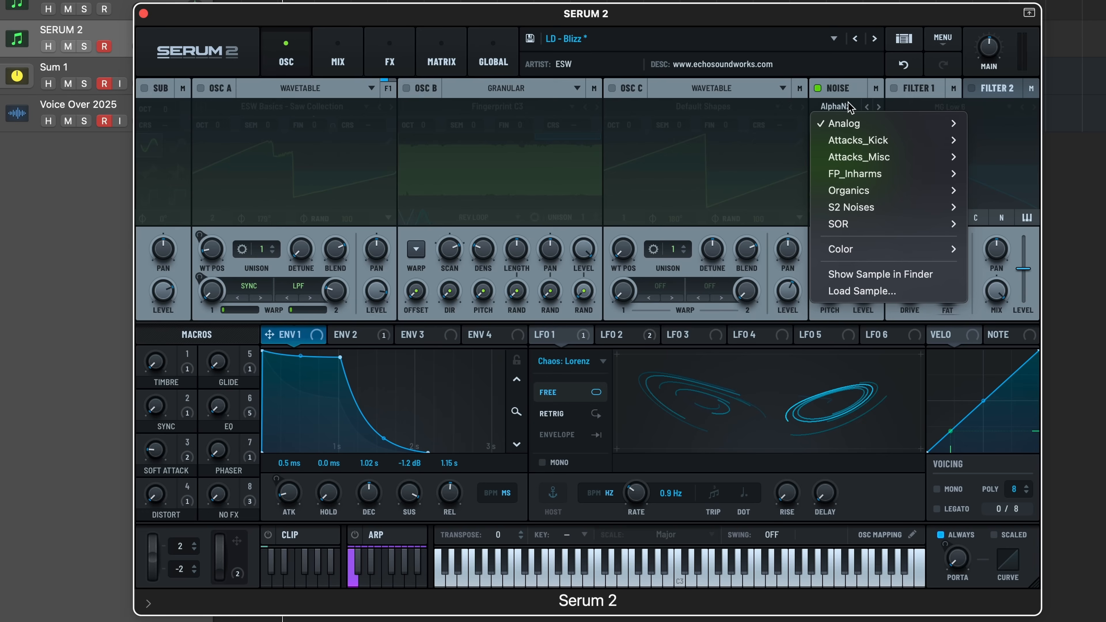
{"action": "mouse_move", "coordinate": [876, 128]}
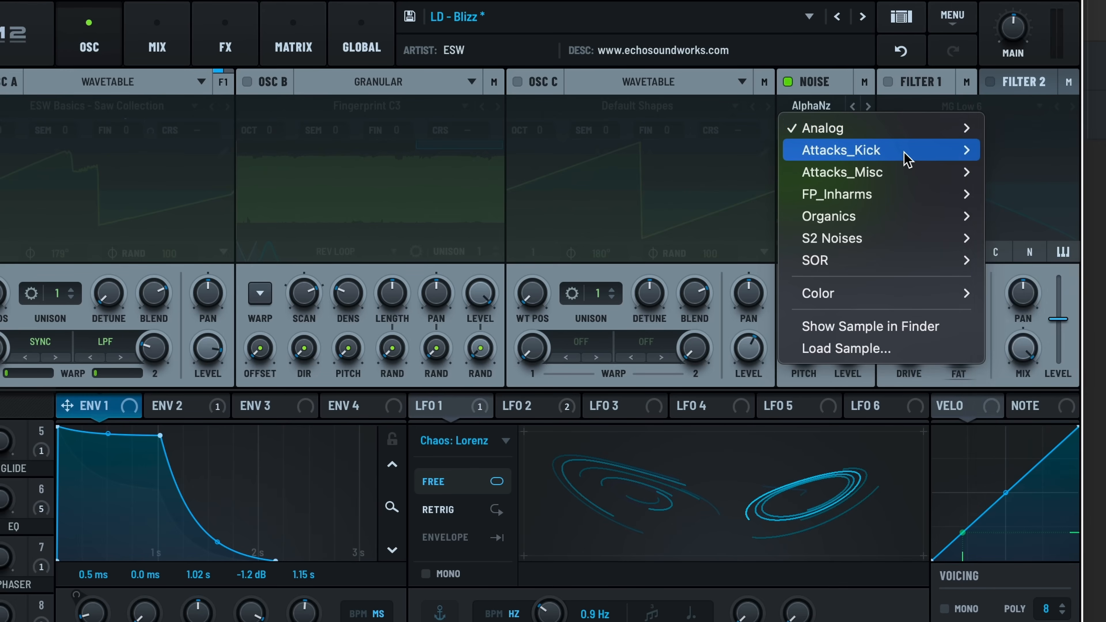
{"action": "mouse_move", "coordinate": [906, 157]}
{"action": "mouse_move", "coordinate": [913, 178]}
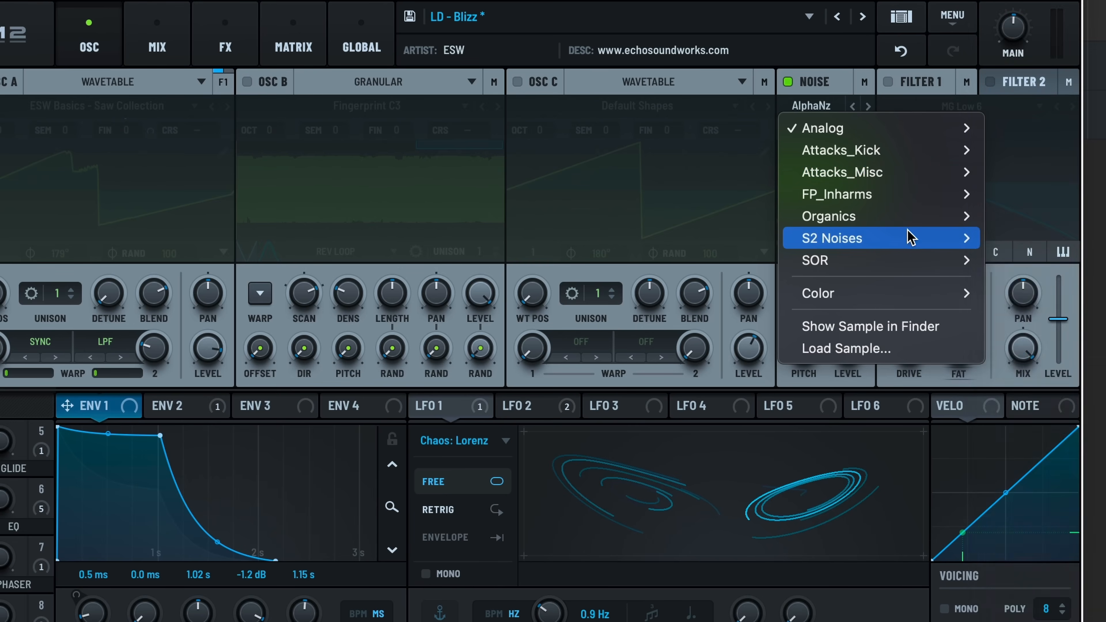
{"action": "mouse_move", "coordinate": [906, 241]}
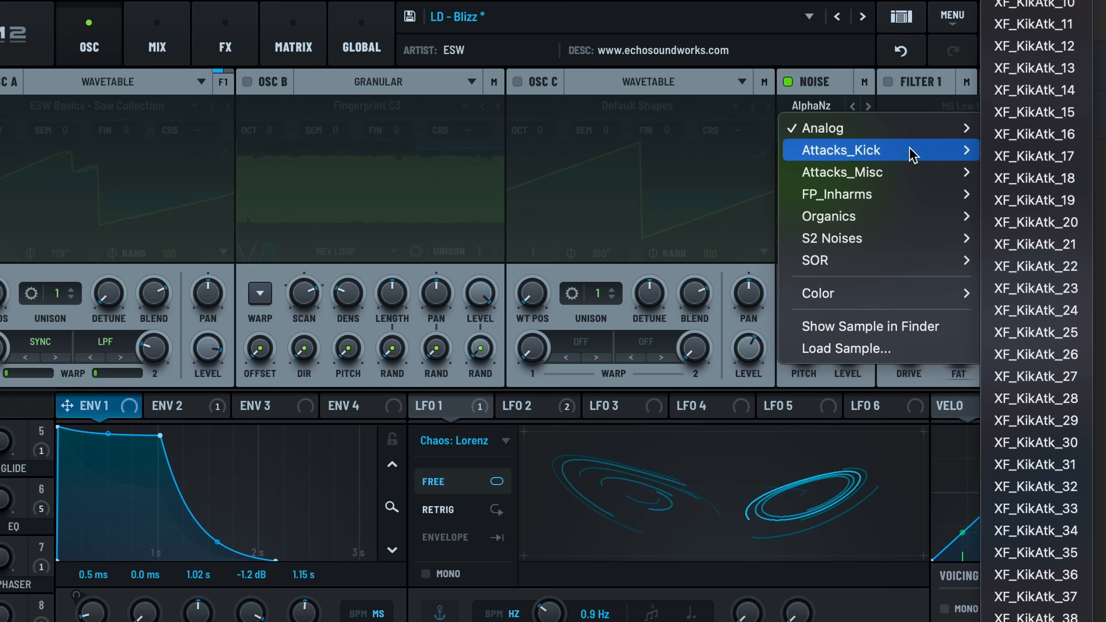
{"action": "mouse_move", "coordinate": [903, 126]}
{"action": "left_click", "coordinate": [1029, 211]}
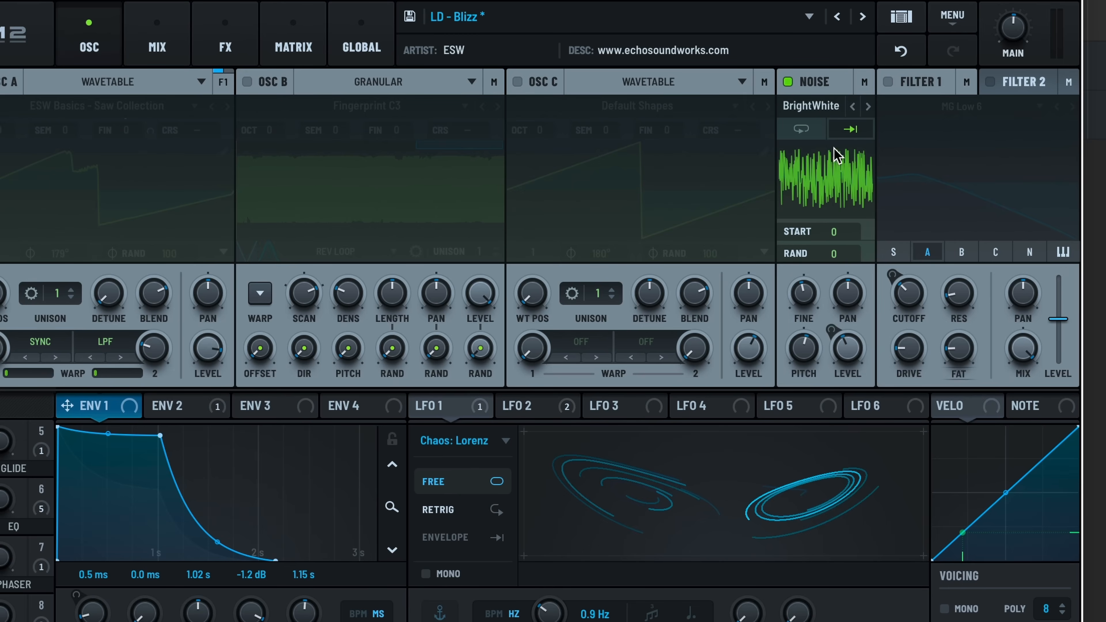
{"action": "left_click", "coordinate": [800, 130]}
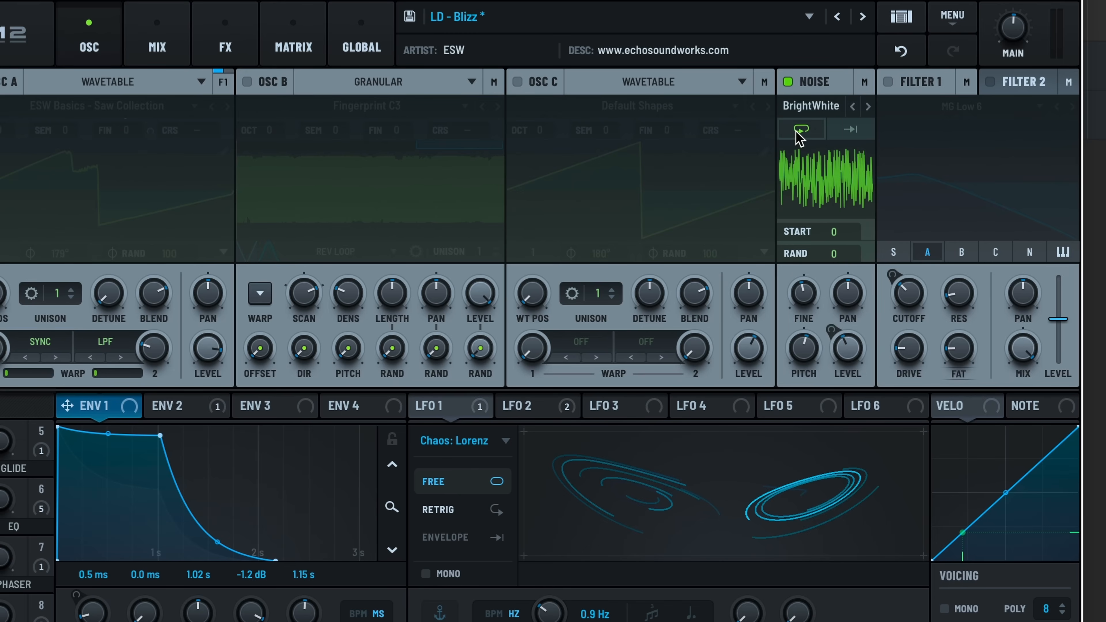
Load the Attacks_Misc sample icon_kick d into the noise oscillator.
{"action": "left_click", "coordinate": [829, 107]}
{"action": "mouse_move", "coordinate": [859, 154]}
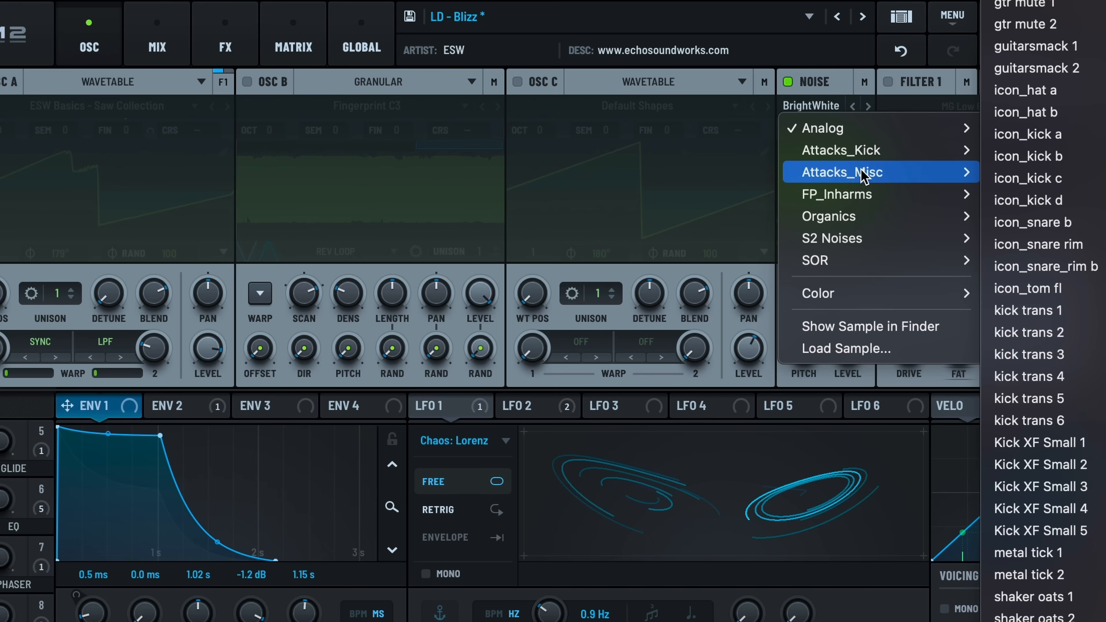
{"action": "left_click", "coordinate": [1000, 208]}
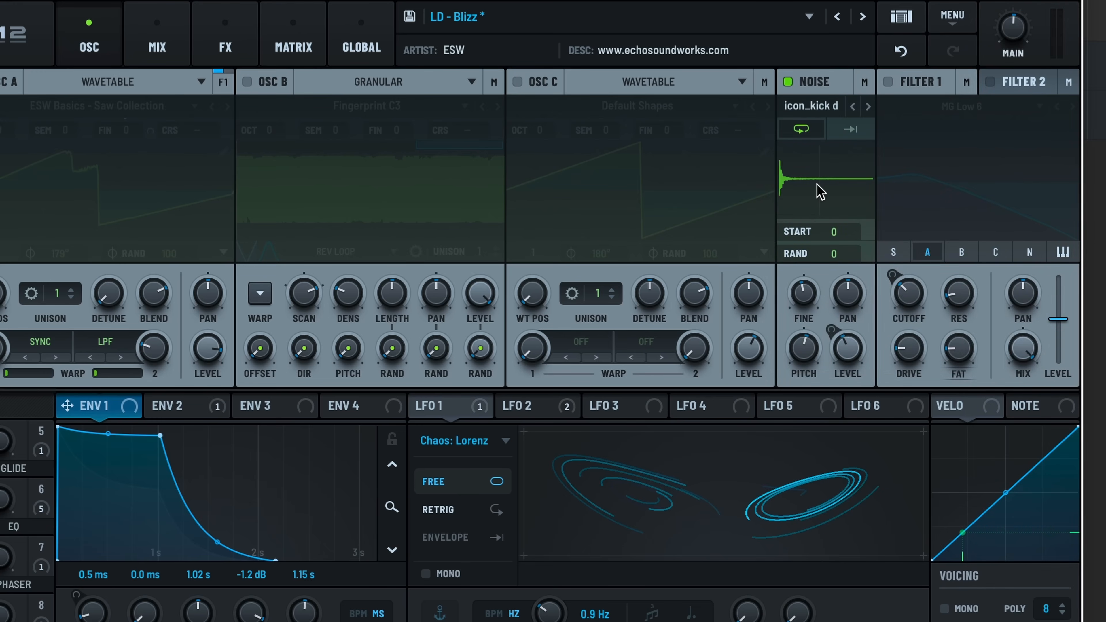
Load the S2 Noises sample FretNoise C into the noise oscillator.
{"action": "left_click", "coordinate": [817, 106]}
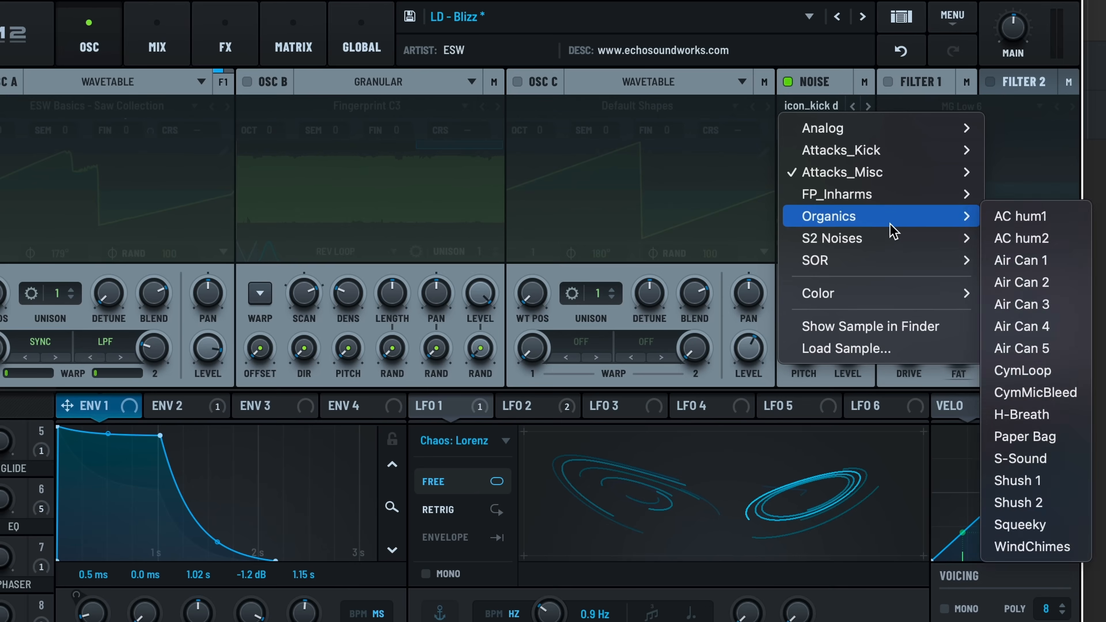
{"action": "mouse_move", "coordinate": [894, 241]}
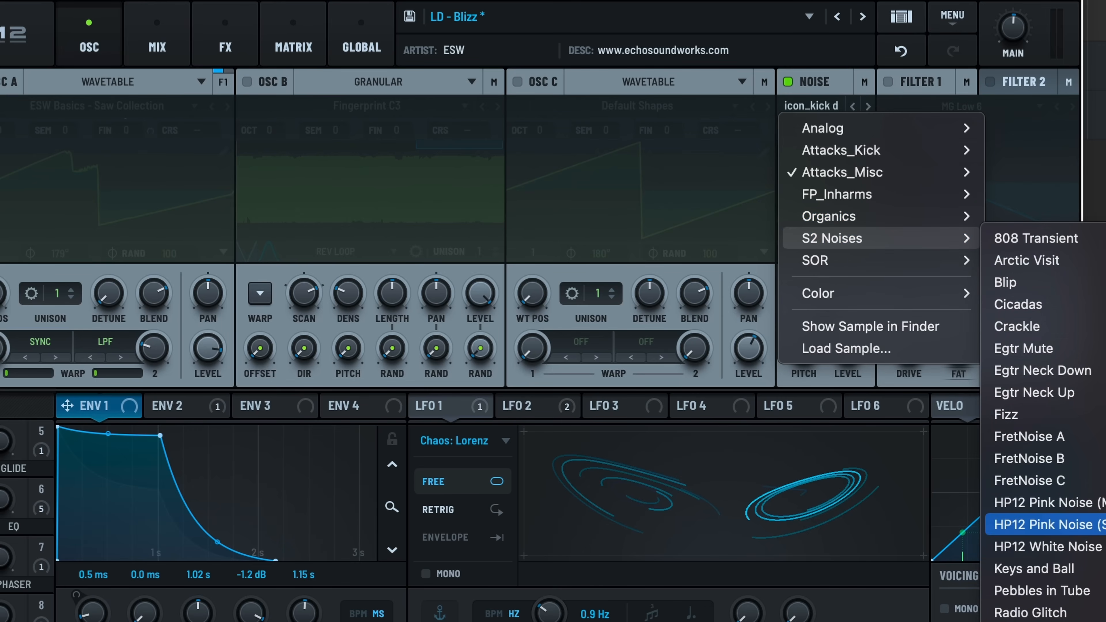
{"action": "left_click", "coordinate": [1045, 480]}
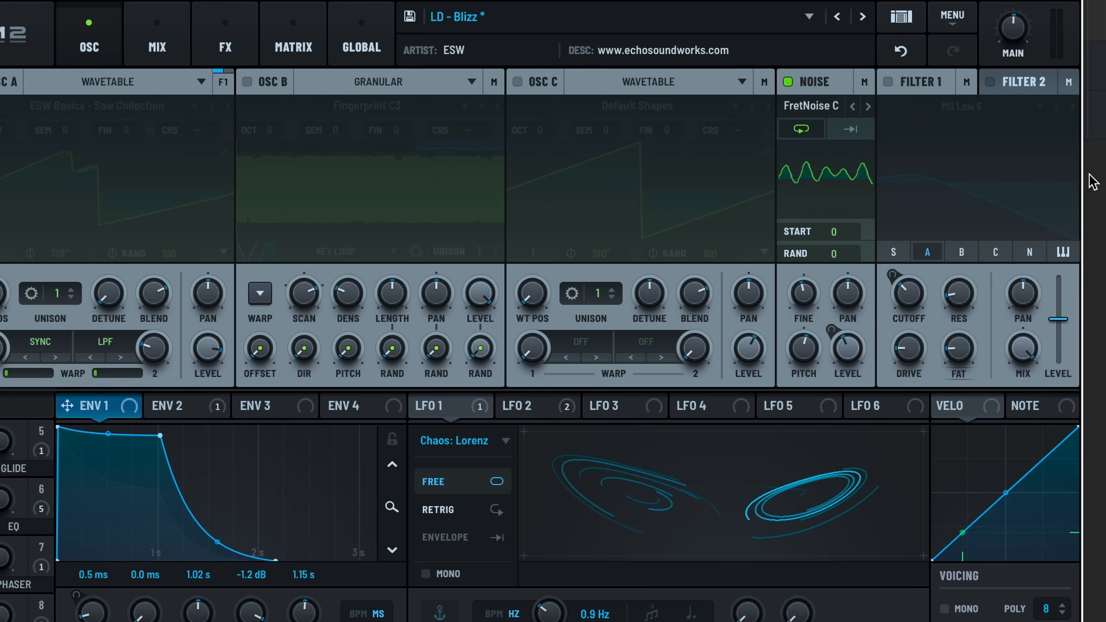
Raise the noise sample's Start value to 36 and set it back to 0.
{"action": "left_click_drag", "start_coordinate": [849, 231], "coordinate": [851, 148]}
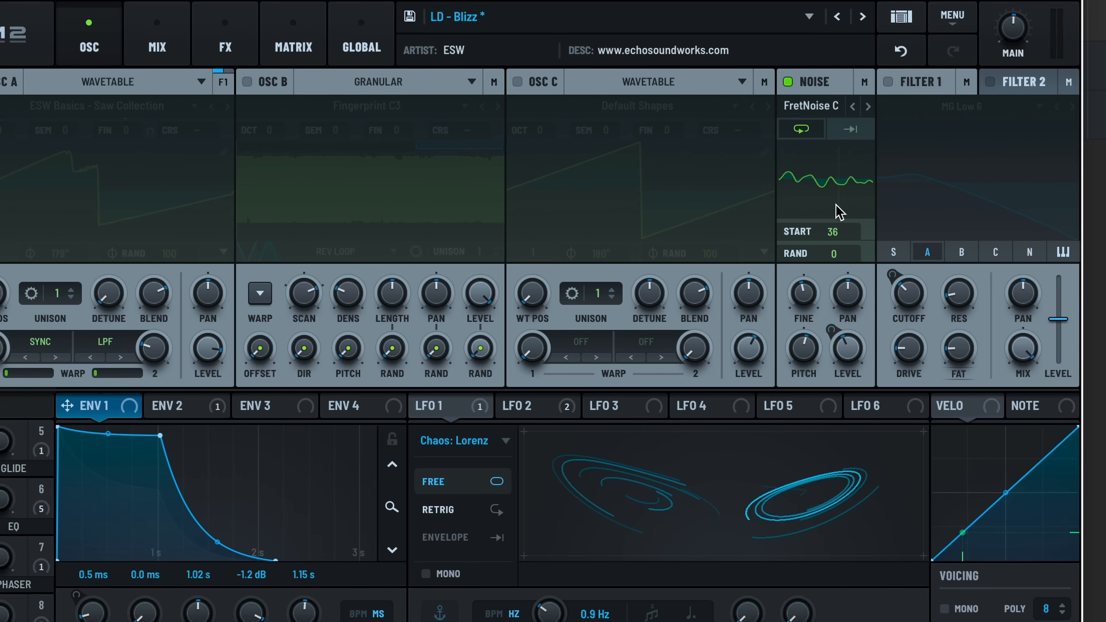
{"action": "double_click", "coordinate": [833, 231]}
{"action": "type", "text": "0"}
{"action": "key", "text": "Return"}
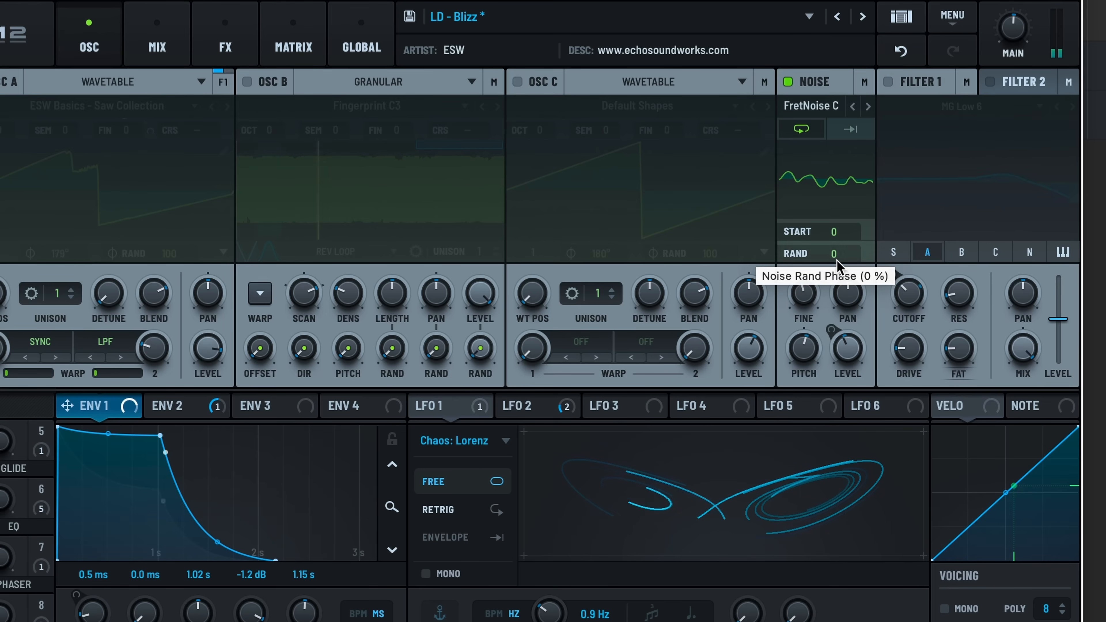
Switch the noise oscillator to the Color noise type White.
{"action": "left_click", "coordinate": [817, 94]}
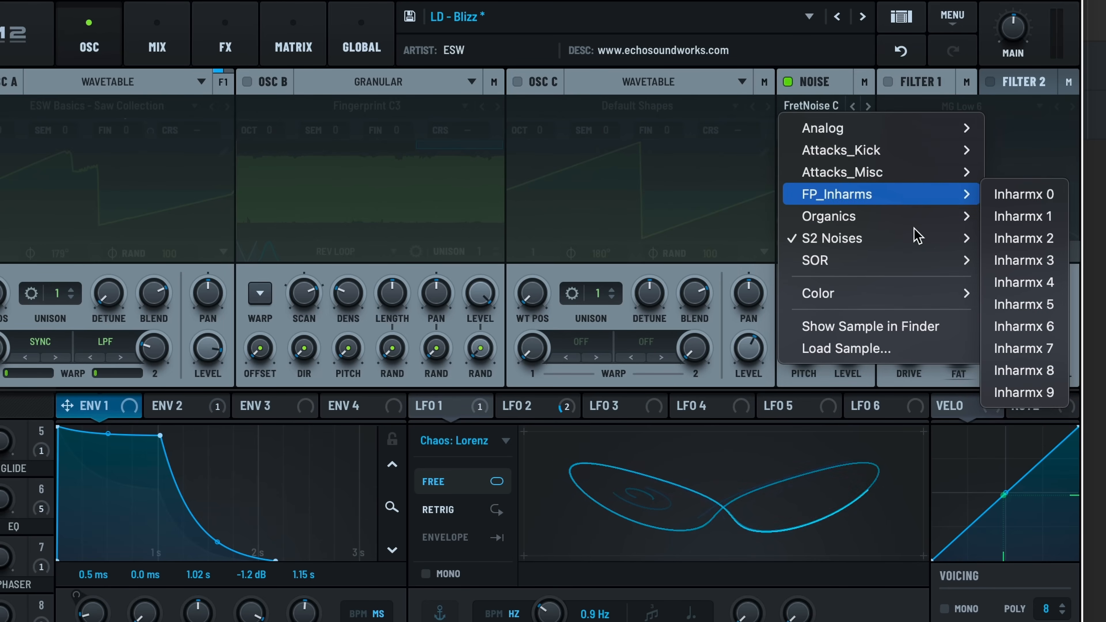
{"action": "mouse_move", "coordinate": [926, 293]}
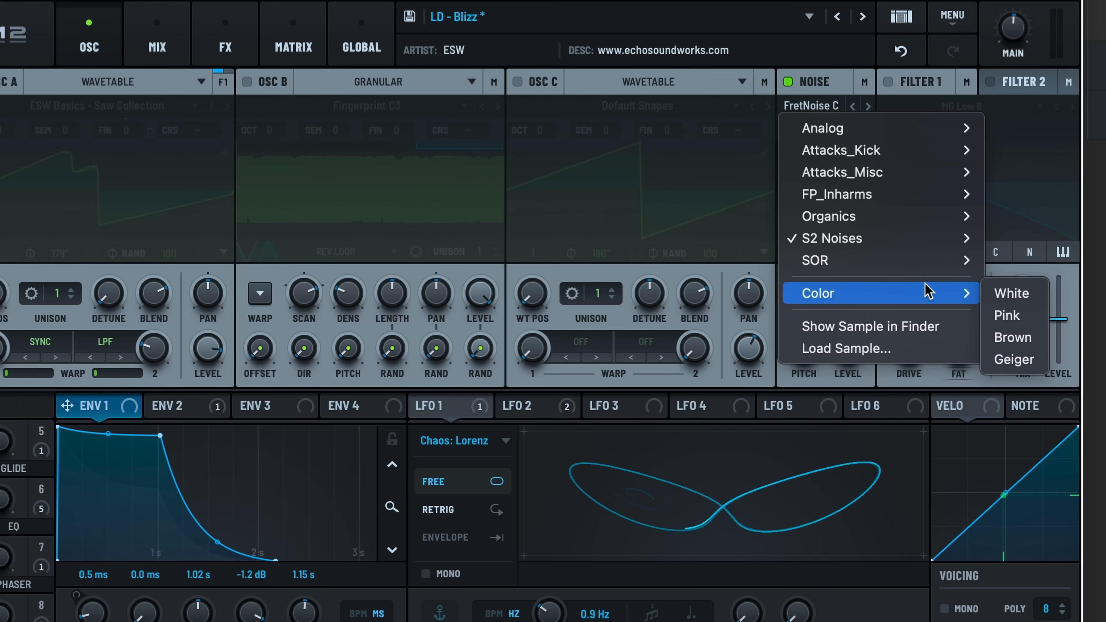
{"action": "left_click", "coordinate": [992, 297]}
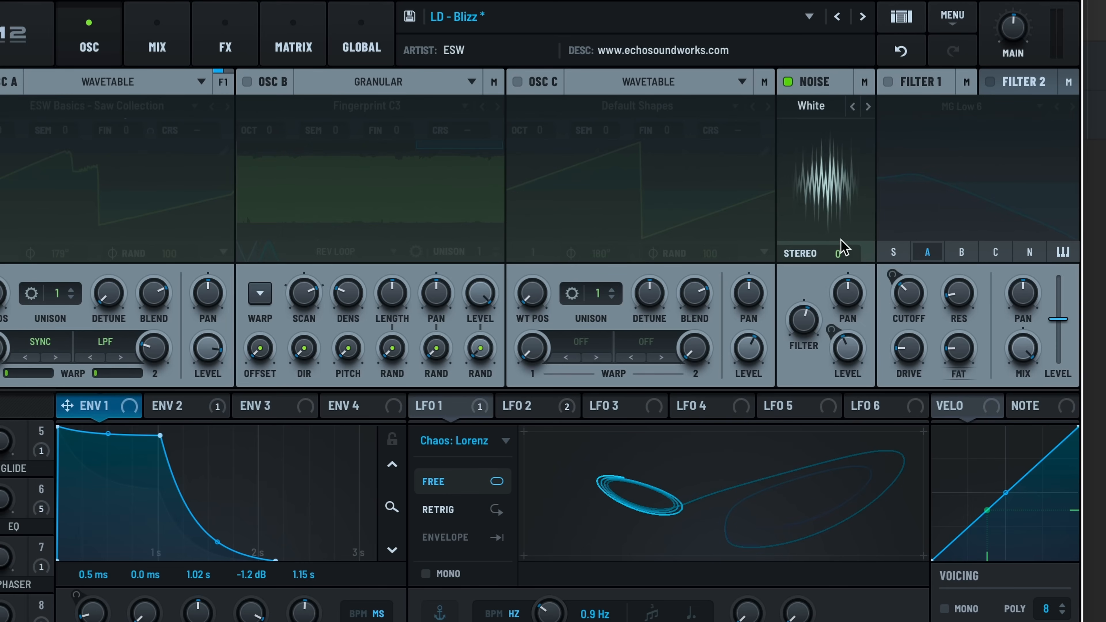
Audition the Pink, Brown and Geiger noise colors in turn and return the noise oscillator to White.
{"action": "left_click", "coordinate": [864, 106]}
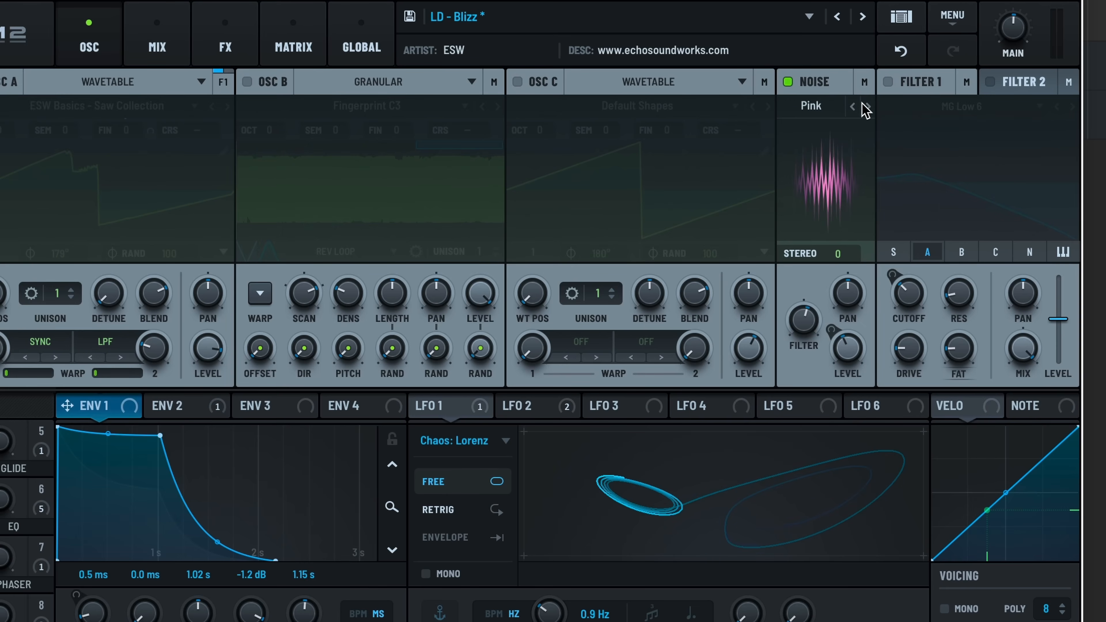
{"action": "left_click", "coordinate": [866, 107]}
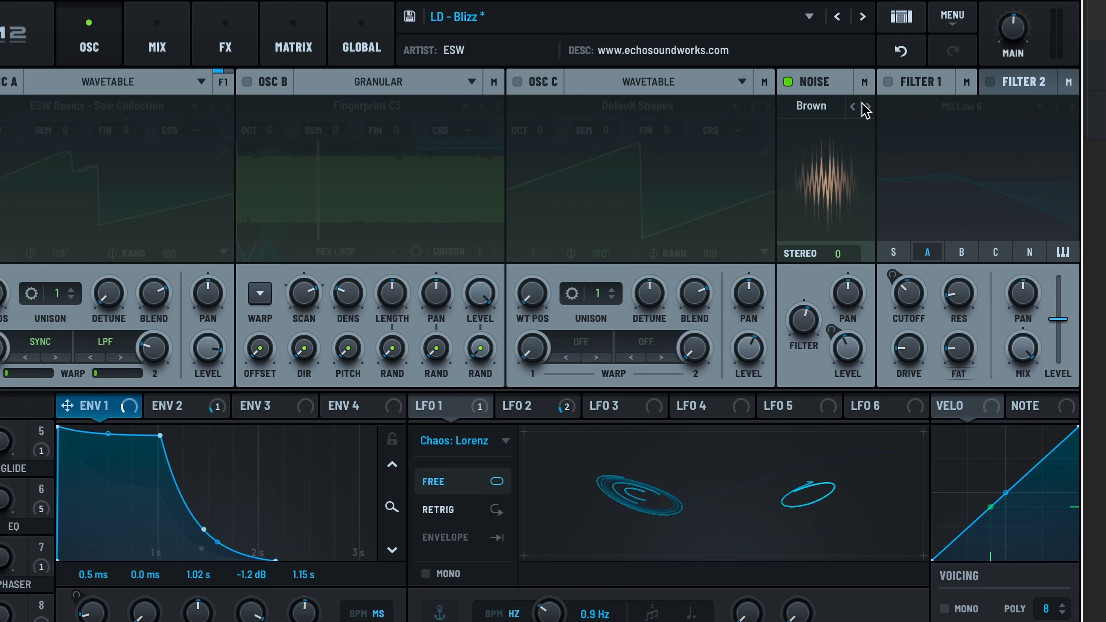
{"action": "left_click", "coordinate": [865, 107]}
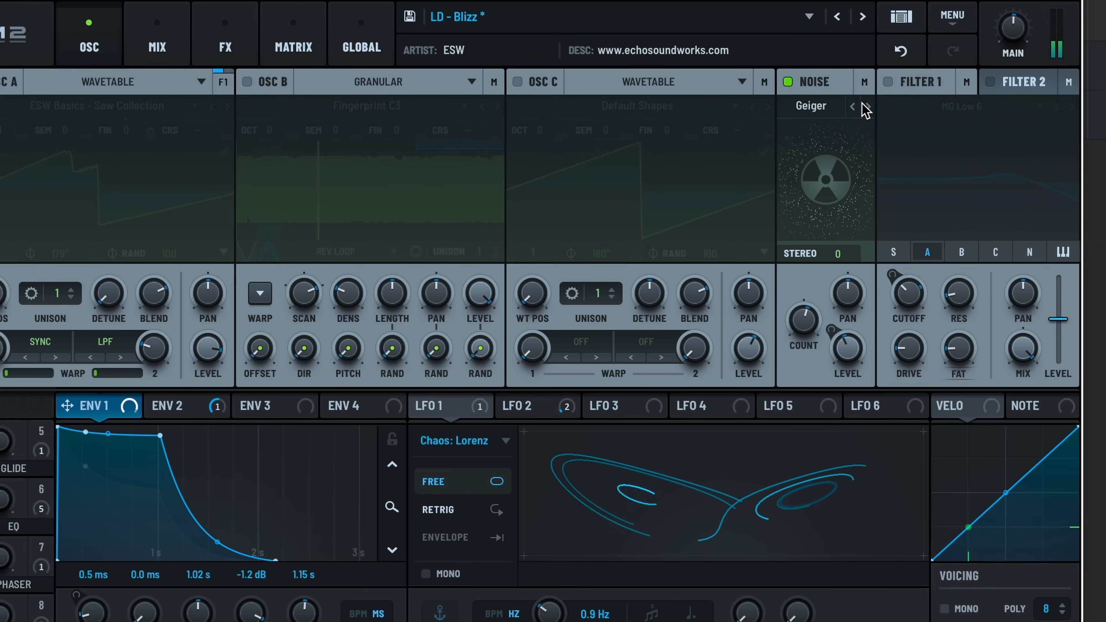
{"action": "left_click", "coordinate": [865, 106]}
{"action": "left_click", "coordinate": [852, 106]}
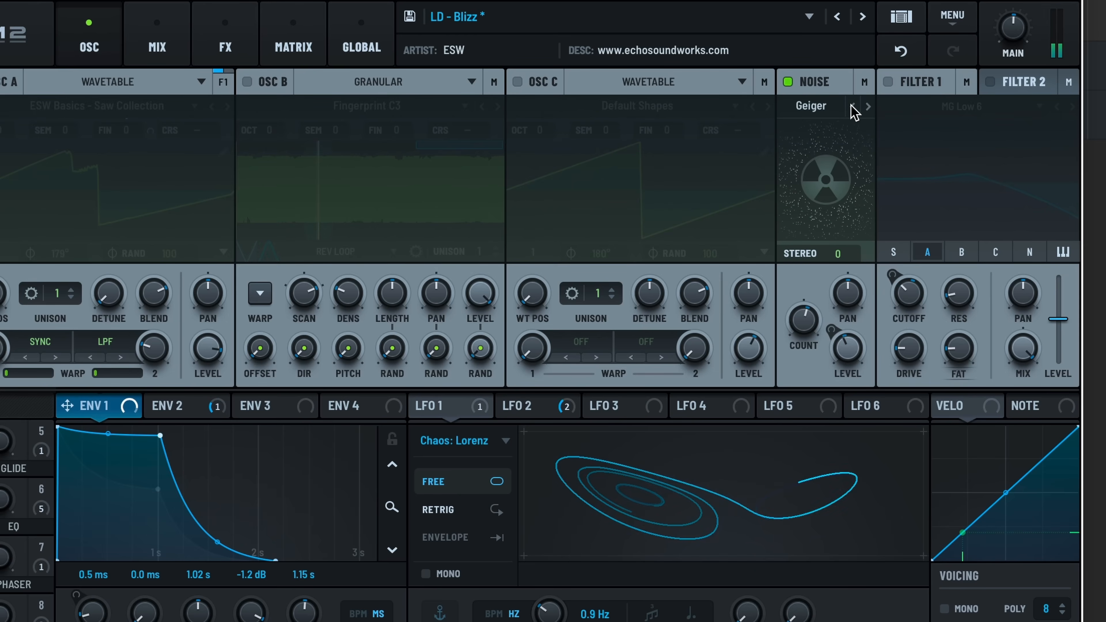
{"action": "left_click", "coordinate": [853, 106]}
{"action": "left_click", "coordinate": [852, 106]}
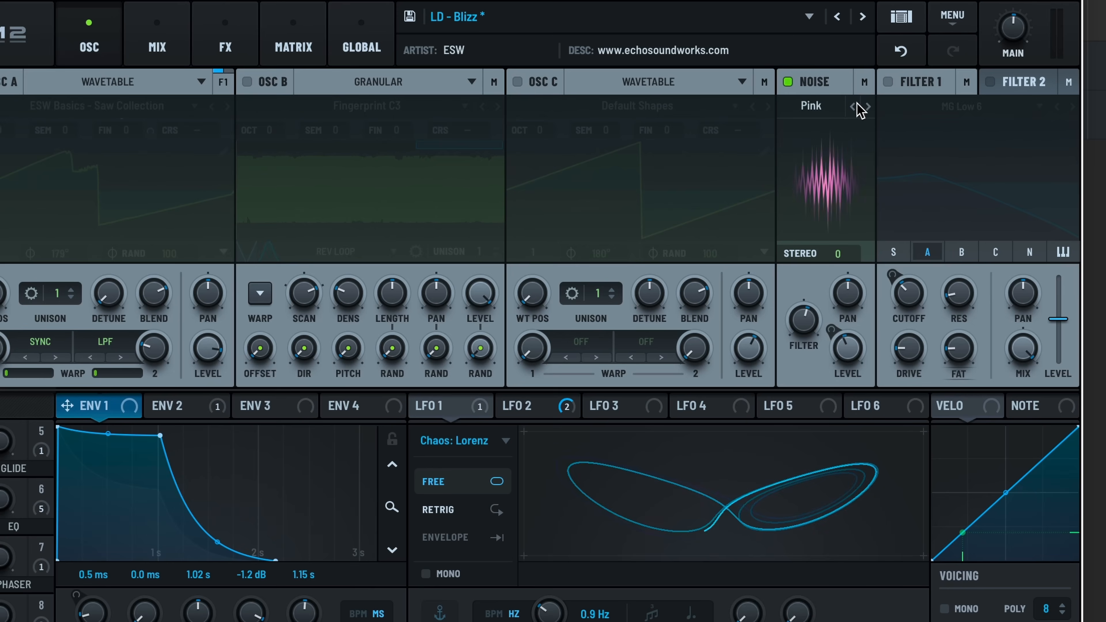
{"action": "left_click", "coordinate": [853, 106]}
Raise the White noise's Stereo amount to 100 and lower it to 13.
{"action": "mouse_move", "coordinate": [840, 256]}
{"action": "left_click_drag", "start_coordinate": [837, 251], "coordinate": [841, 4]}
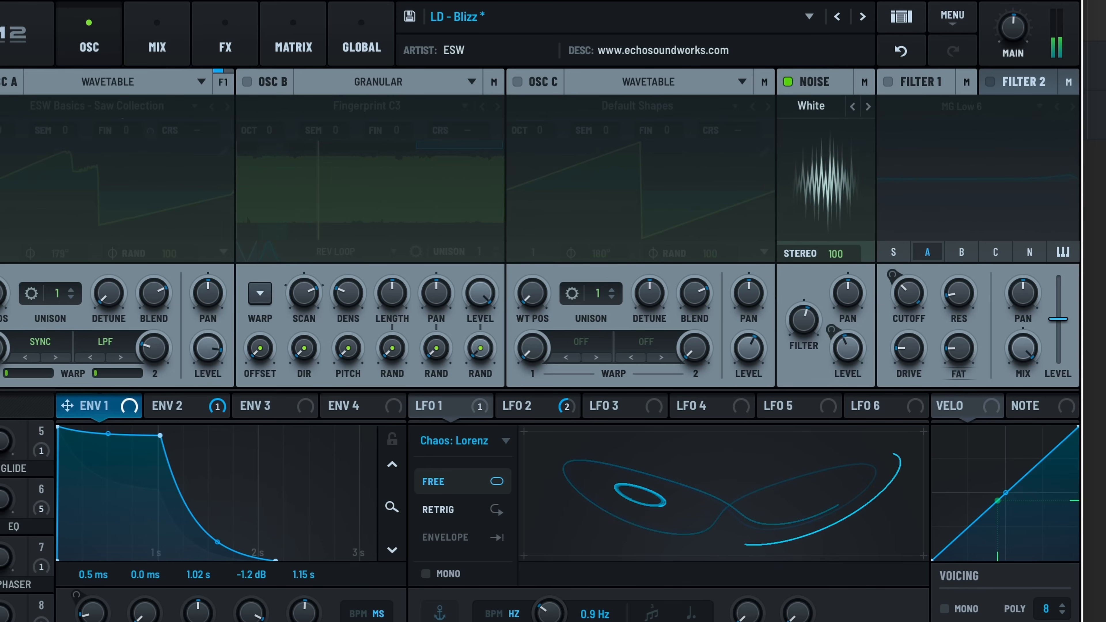
{"action": "left_click_drag", "start_coordinate": [840, 247], "coordinate": [842, 482]}
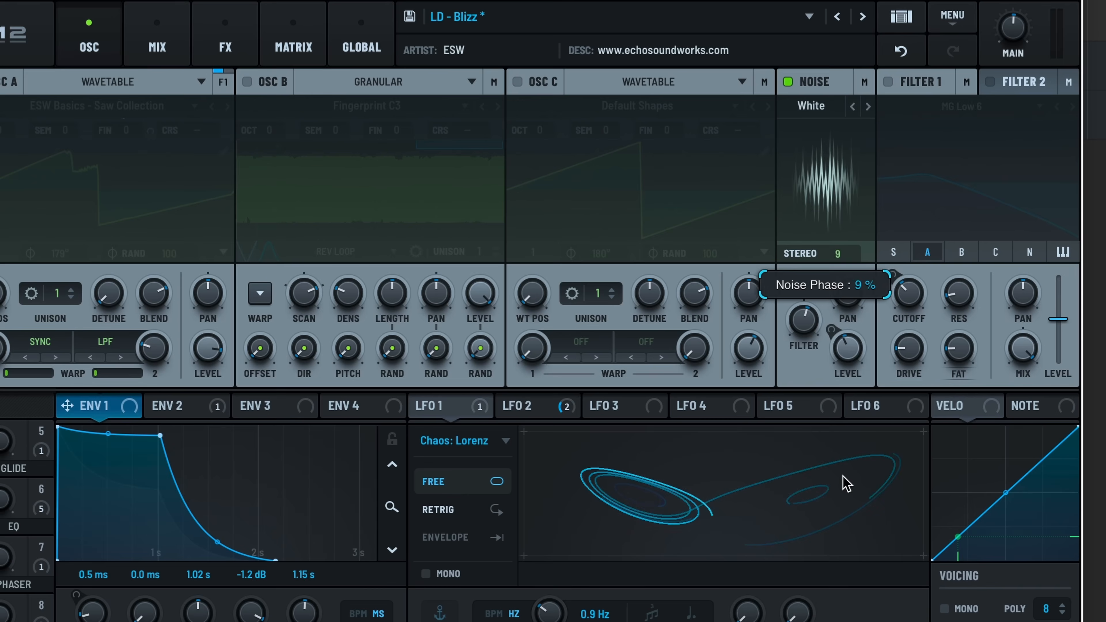
Sweep the White noise's Filter amount down to 0%, up to maximum and back to around the midpoint.
{"action": "left_click_drag", "start_coordinate": [804, 330], "coordinate": [822, 531]}
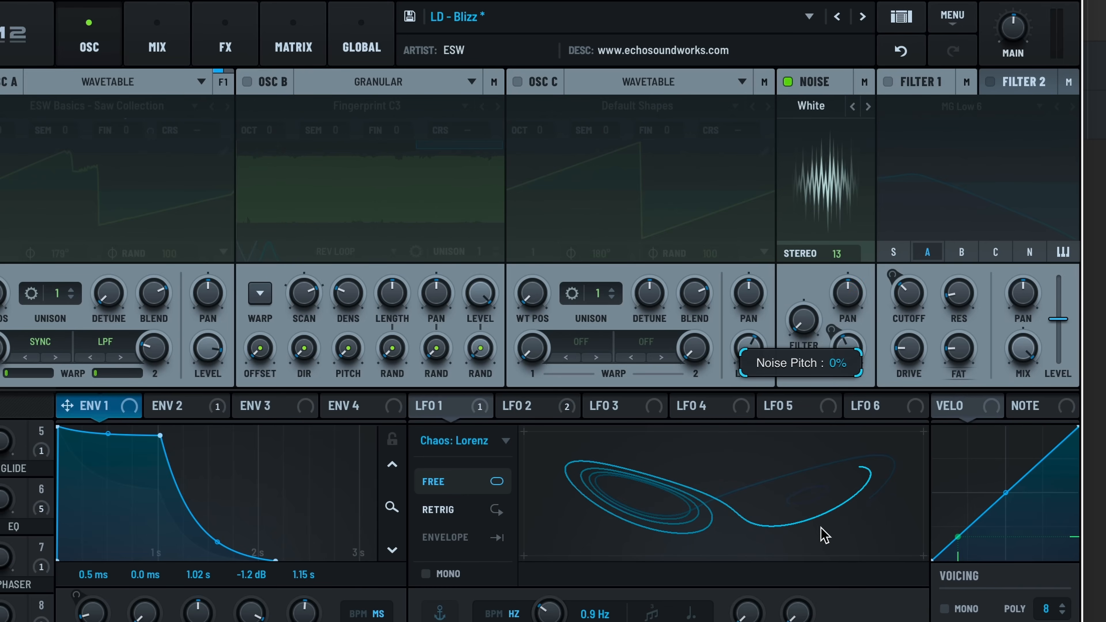
{"action": "left_click_drag", "start_coordinate": [803, 322], "coordinate": [855, 173]}
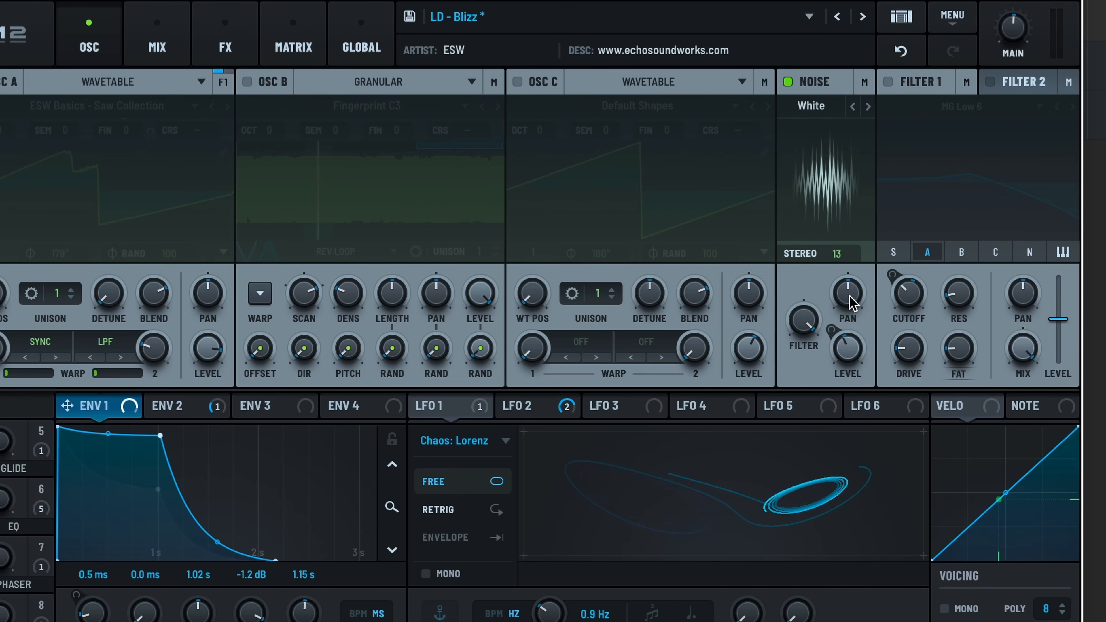
{"action": "left_click_drag", "start_coordinate": [815, 316], "coordinate": [809, 415]}
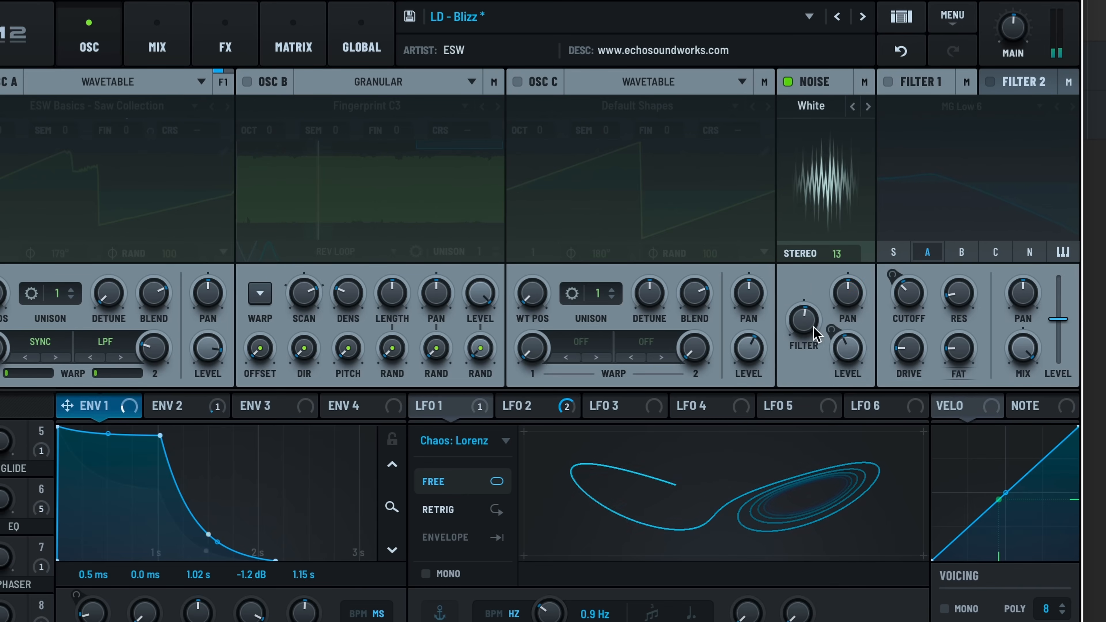
{"action": "left_click_drag", "start_coordinate": [806, 306], "coordinate": [854, 300]}
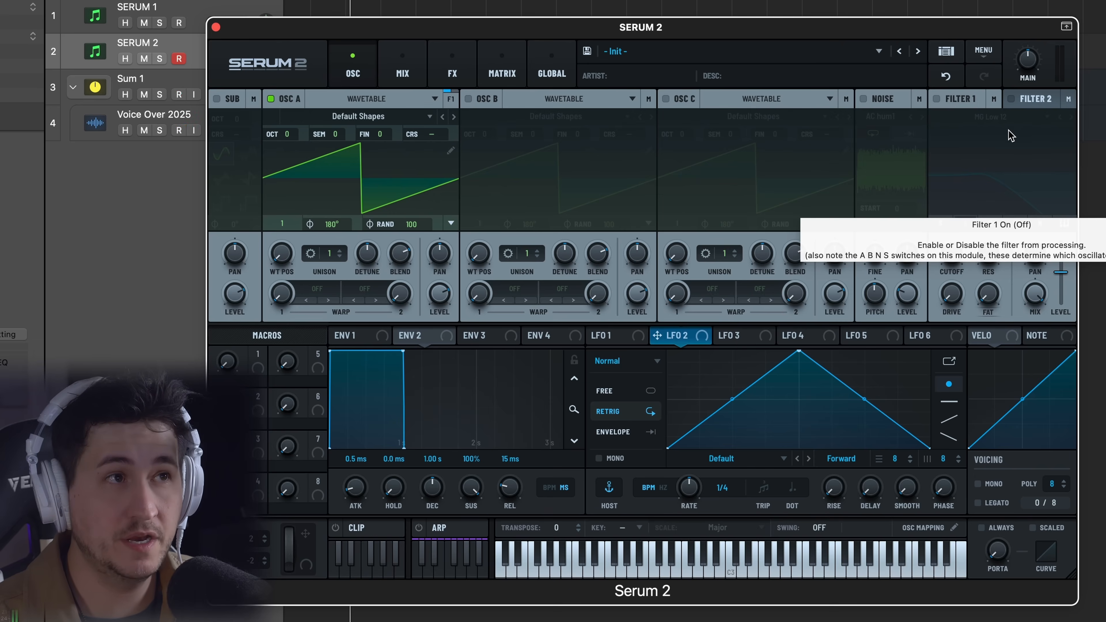
Enable Filter 1 and Filter 2 on the Init patch.
{"action": "left_click", "coordinate": [937, 100]}
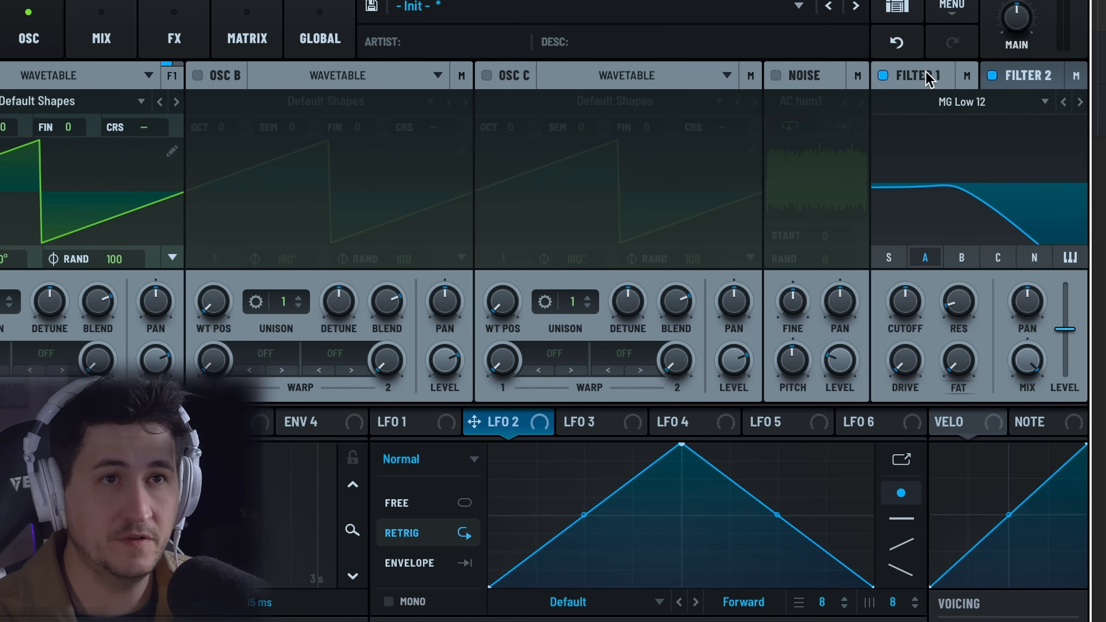
Switch Filter 1 and Filter 2 off and on in turn, leaving only Filter 1 enabled.
{"action": "left_click", "coordinate": [1039, 101]}
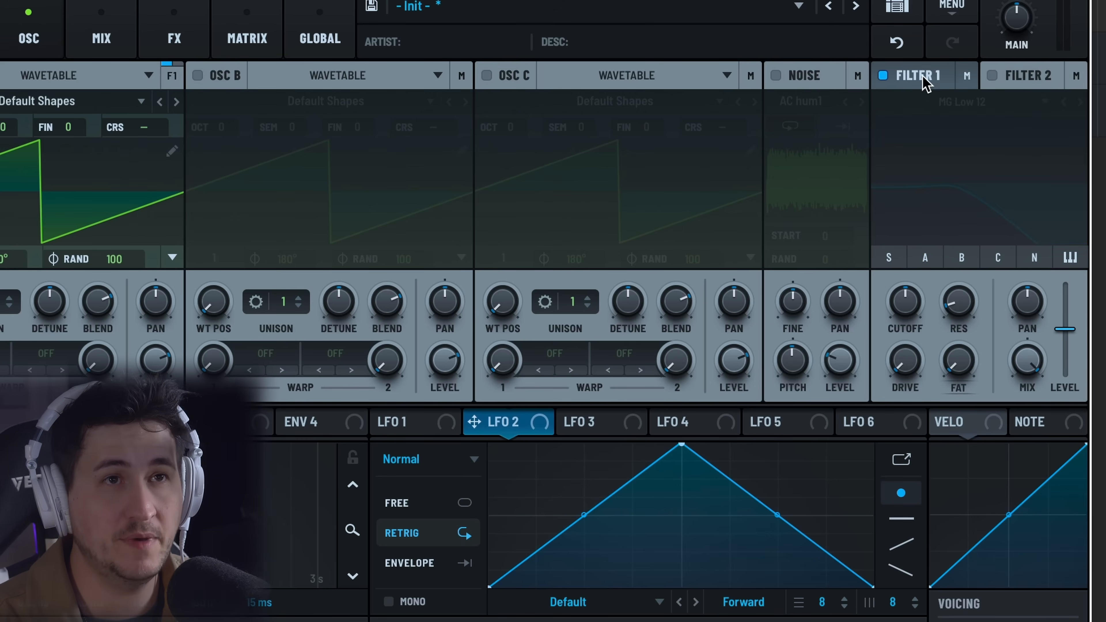
{"action": "left_click", "coordinate": [883, 76]}
{"action": "left_click", "coordinate": [915, 79]}
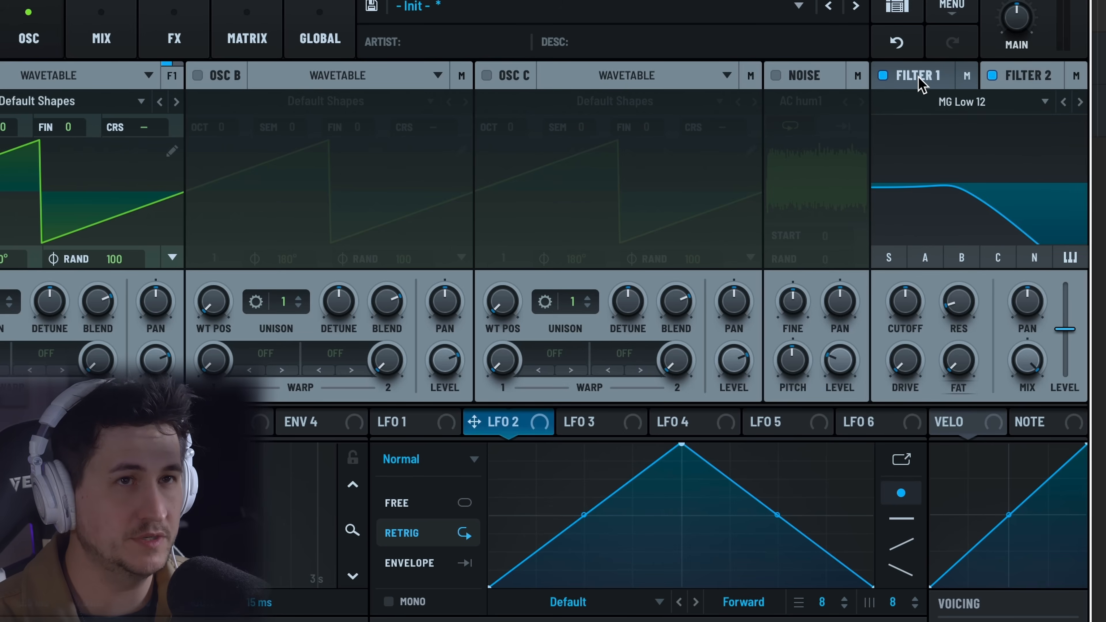
{"action": "left_click", "coordinate": [992, 76]}
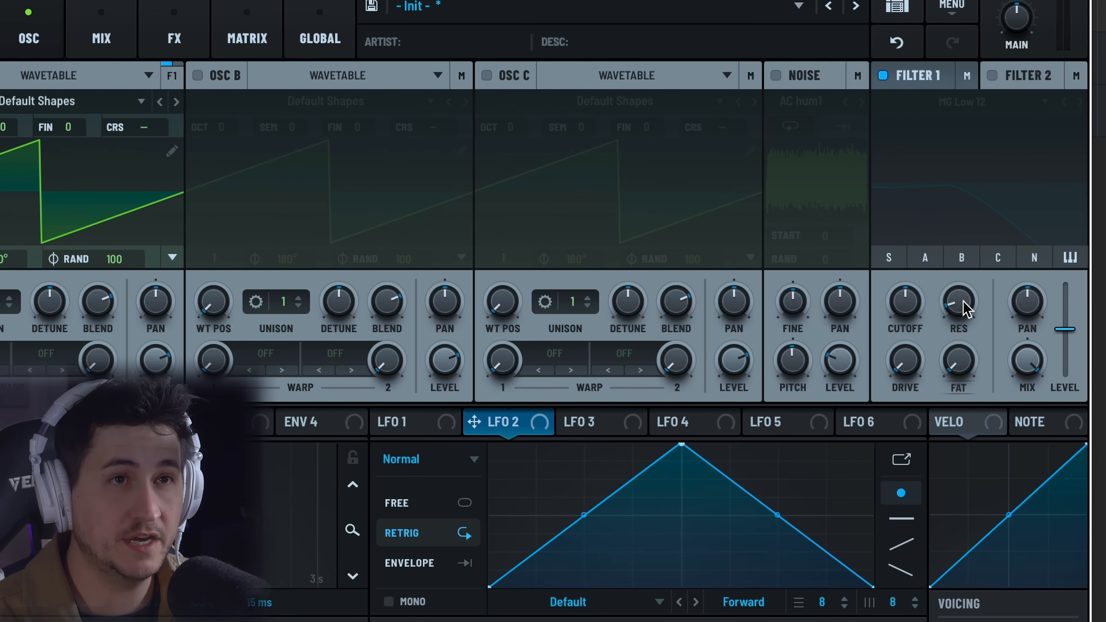
{"action": "left_click", "coordinate": [884, 76]}
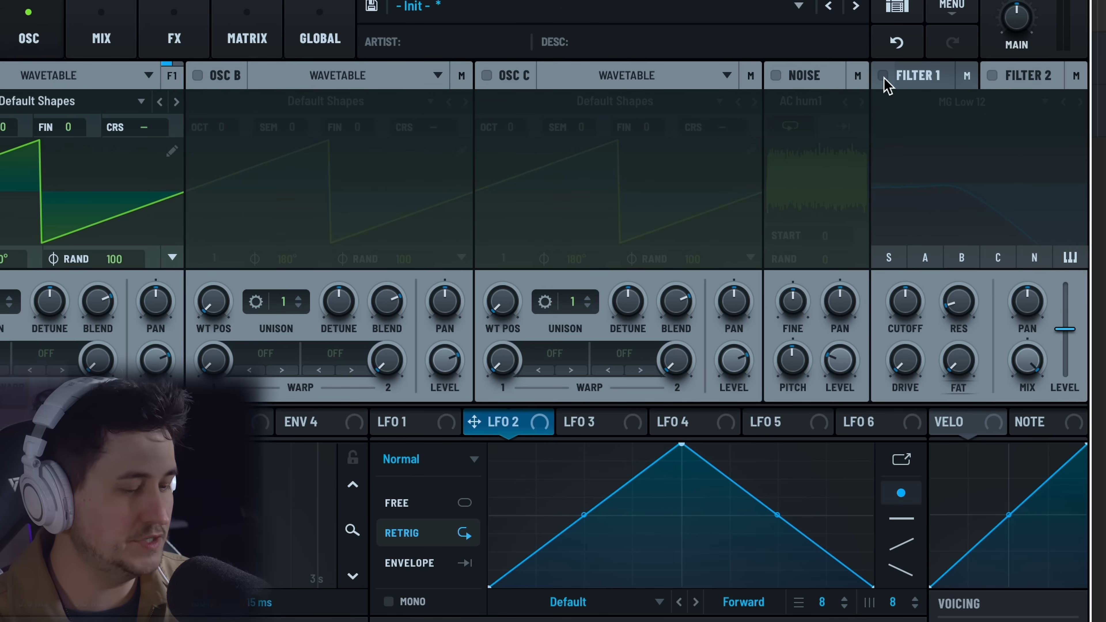
{"action": "left_click", "coordinate": [884, 77]}
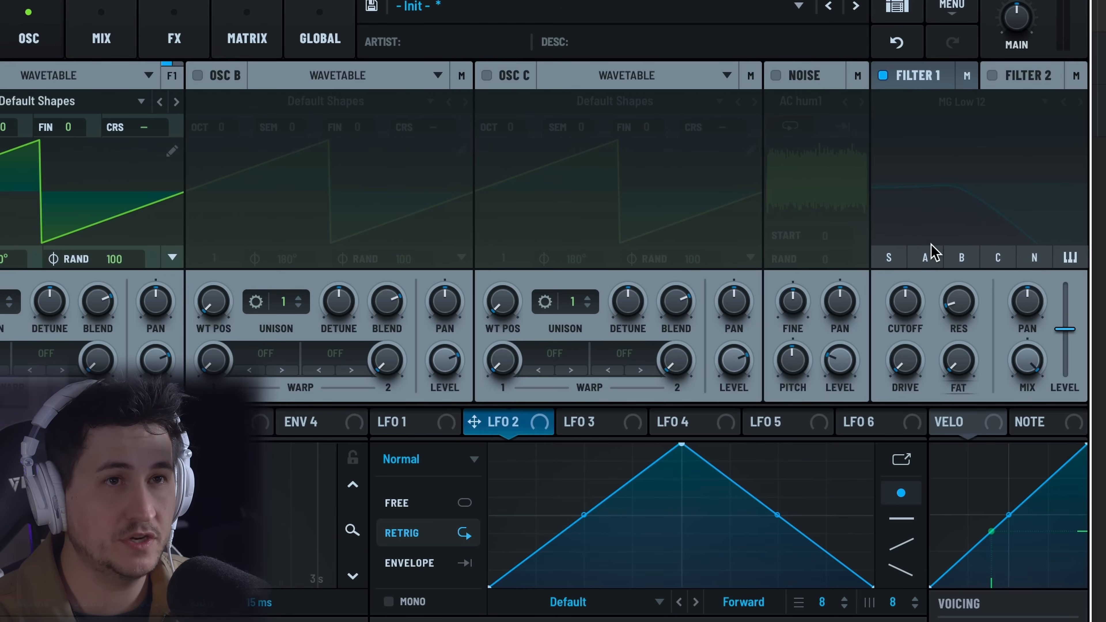
Route oscillator A into Filter 2 as well, and lower Filter 1's MG Low 12 cutoff with Filter 2 switched off.
{"action": "left_click", "coordinate": [927, 255]}
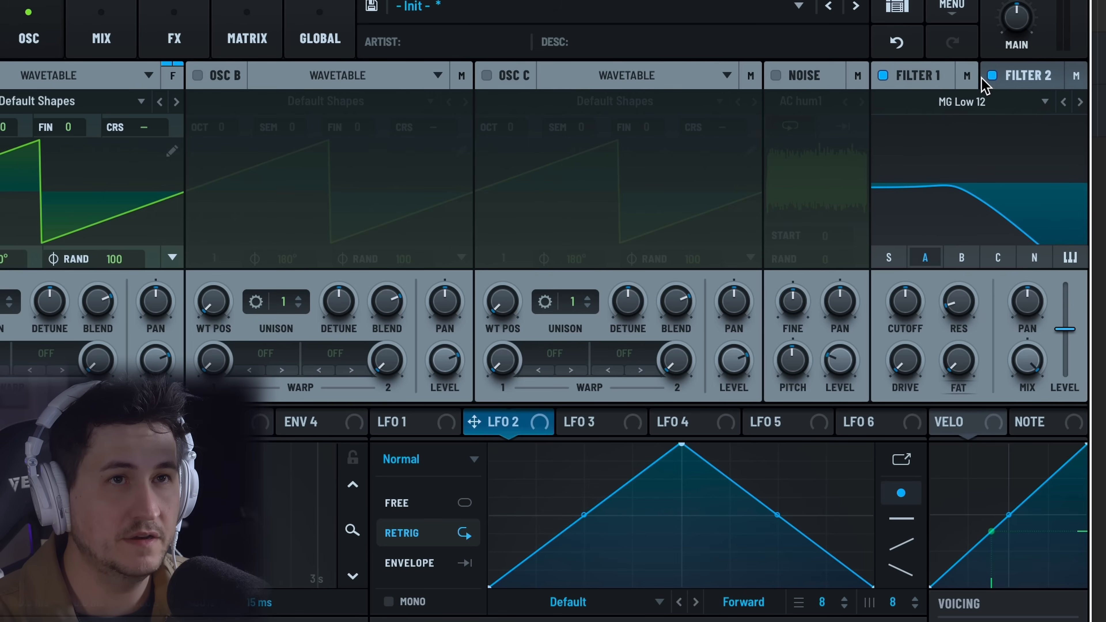
{"action": "left_click", "coordinate": [992, 76]}
{"action": "left_click_drag", "start_coordinate": [913, 298], "coordinate": [934, 264]}
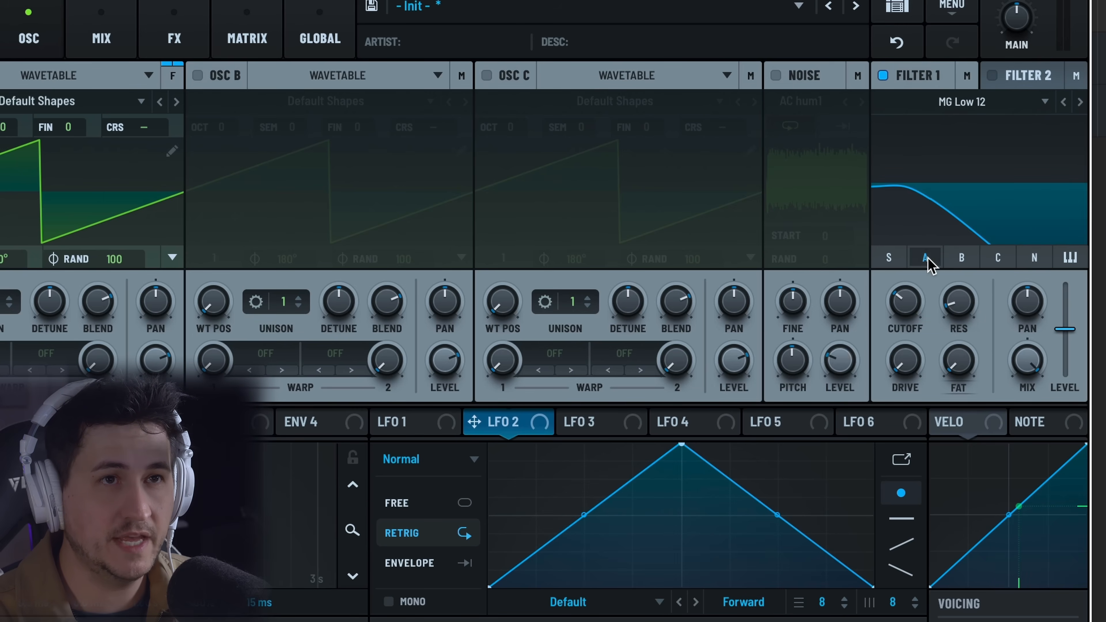
Route oscillator A entirely to Filter 1 and raise the filter's cutoff until it is almost fully open.
{"action": "left_click_drag", "start_coordinate": [909, 300], "coordinate": [912, 366]}
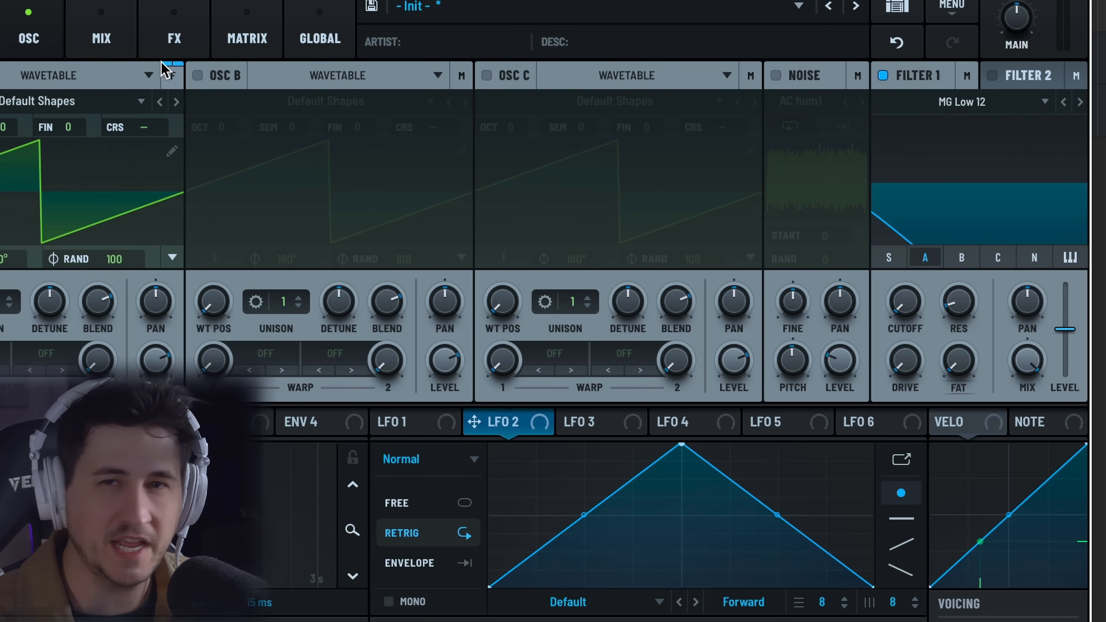
{"action": "left_click", "coordinate": [172, 78]}
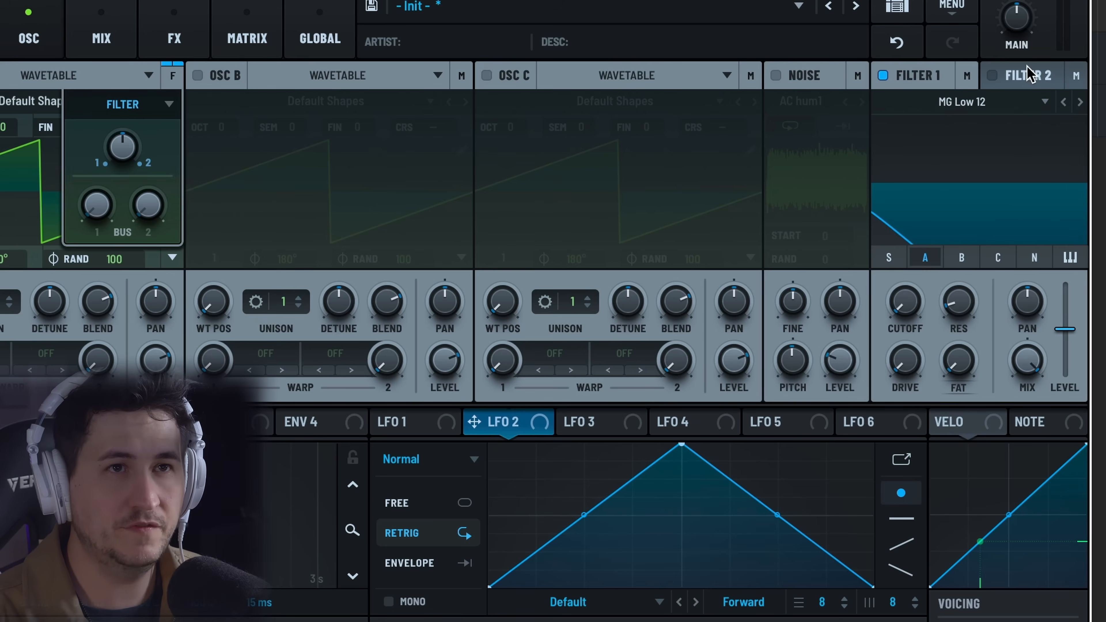
{"action": "left_click", "coordinate": [1027, 75]}
{"action": "left_click", "coordinate": [943, 78]}
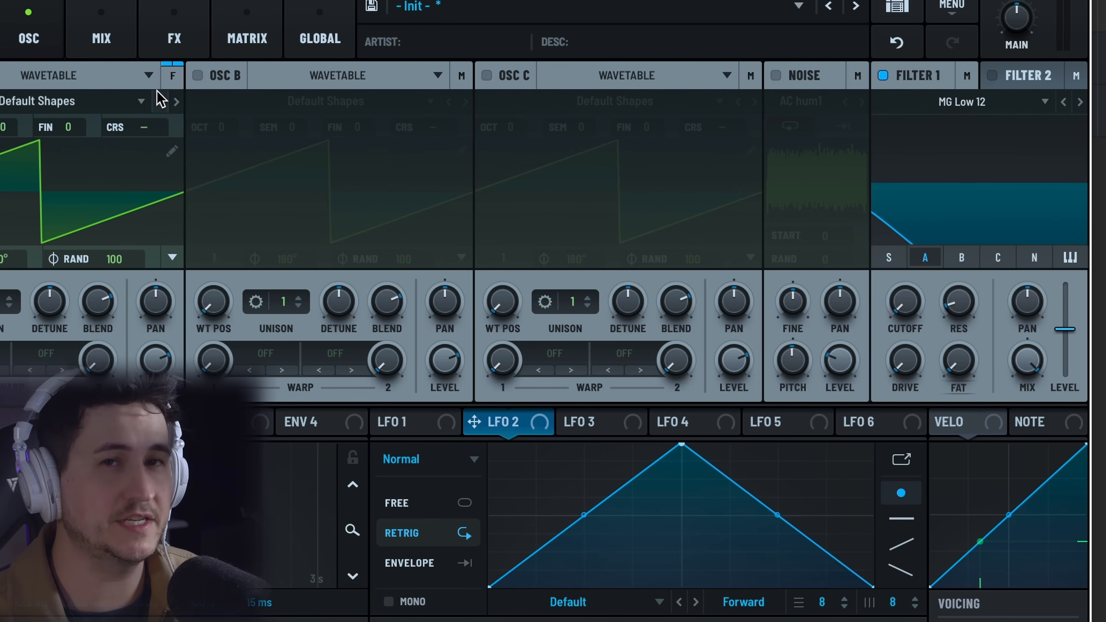
{"action": "left_click", "coordinate": [170, 77]}
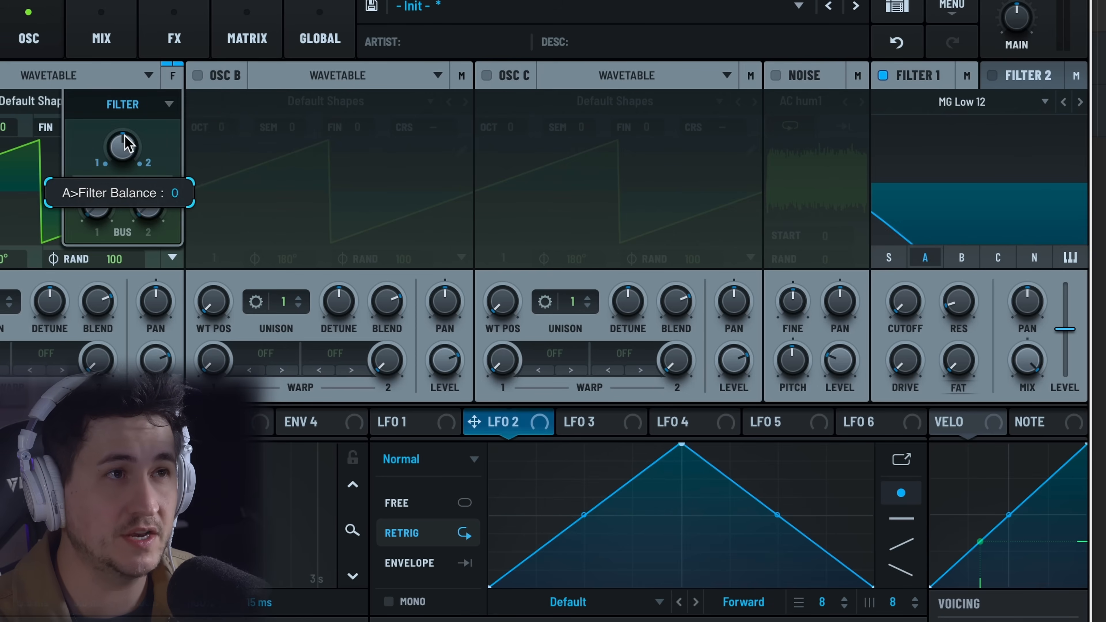
{"action": "left_click_drag", "start_coordinate": [124, 136], "coordinate": [133, 318]}
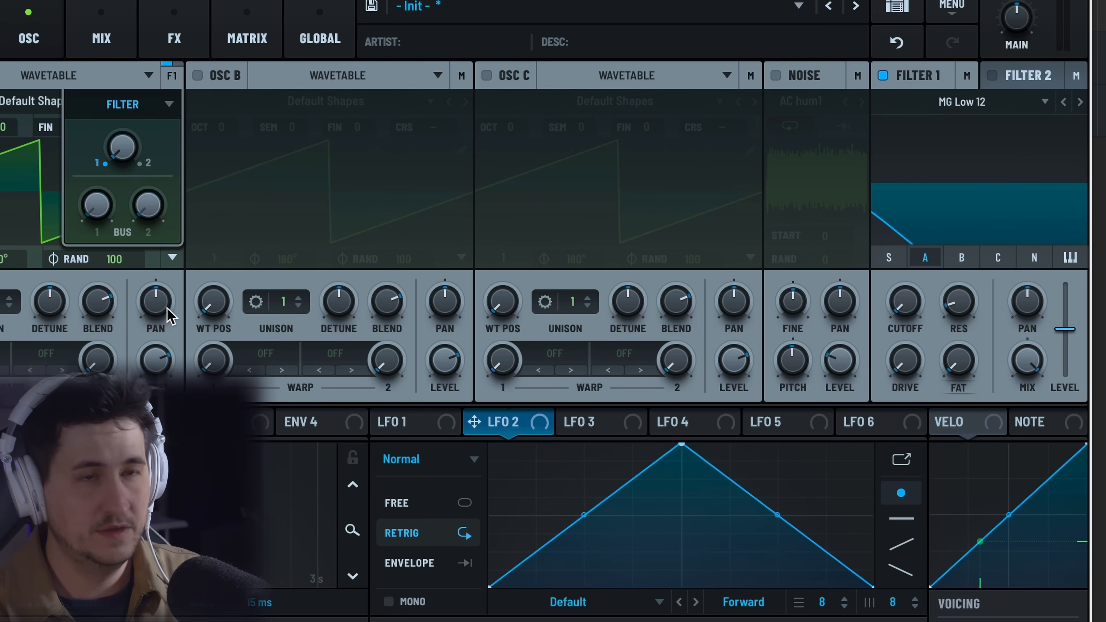
{"action": "left_click_drag", "start_coordinate": [909, 300], "coordinate": [937, 165]}
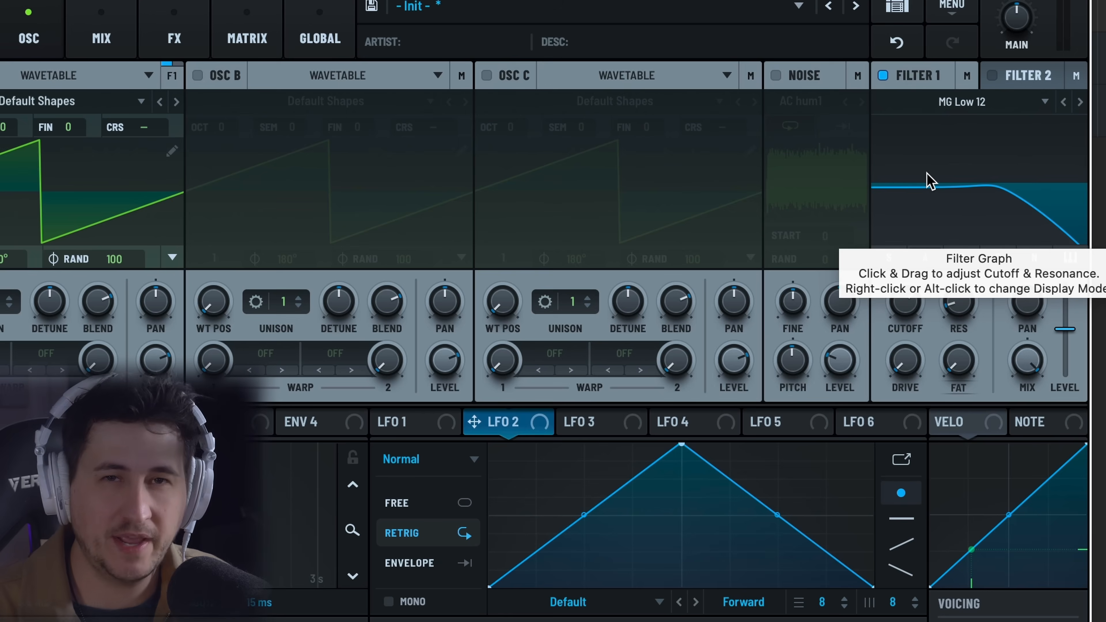
{"action": "left_click_drag", "start_coordinate": [893, 301], "coordinate": [928, 251]}
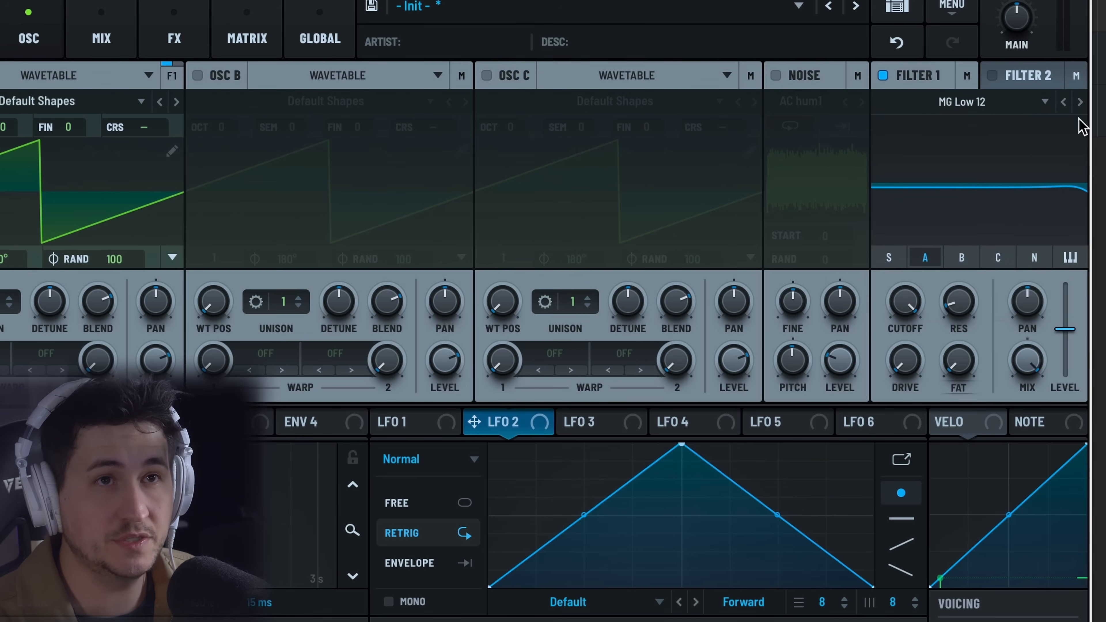
Look through the filter categories and set Filter 1 to the Wsp type from S2 Filters.
{"action": "left_click", "coordinate": [1080, 103]}
{"action": "left_click", "coordinate": [1080, 103]}
{"action": "left_click", "coordinate": [1033, 103]}
{"action": "mouse_move", "coordinate": [1006, 175]}
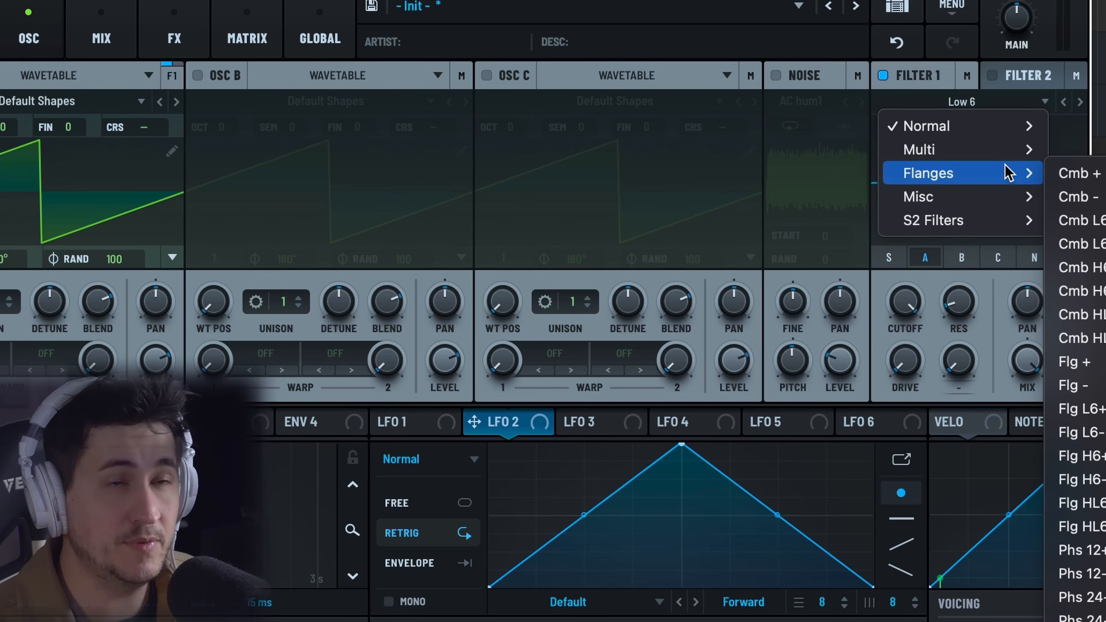
{"action": "mouse_move", "coordinate": [1000, 221]}
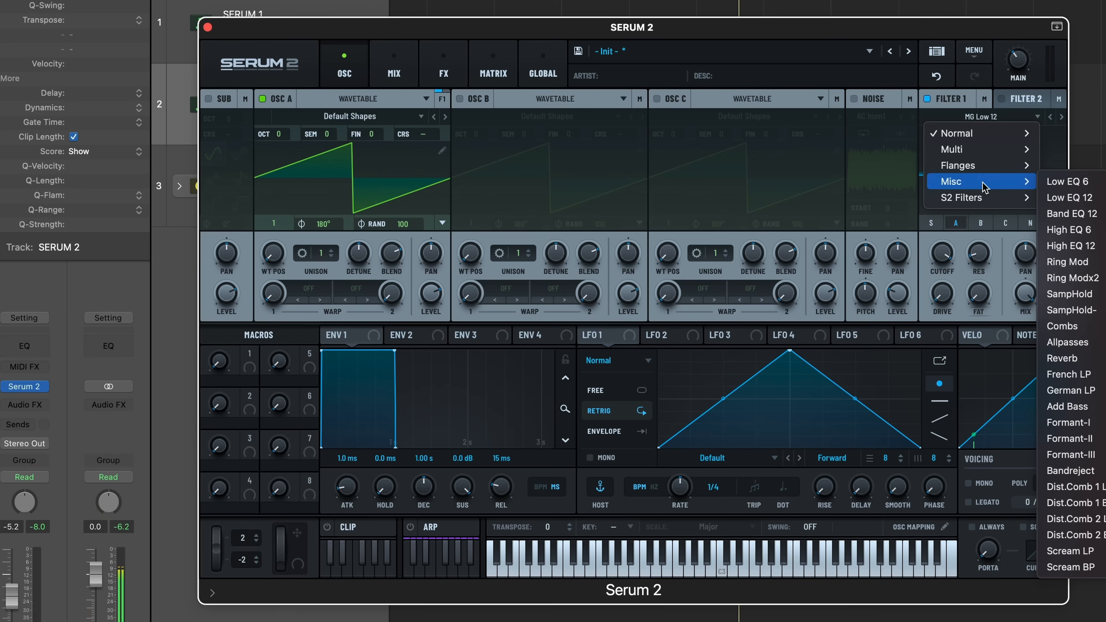
{"action": "mouse_move", "coordinate": [990, 202]}
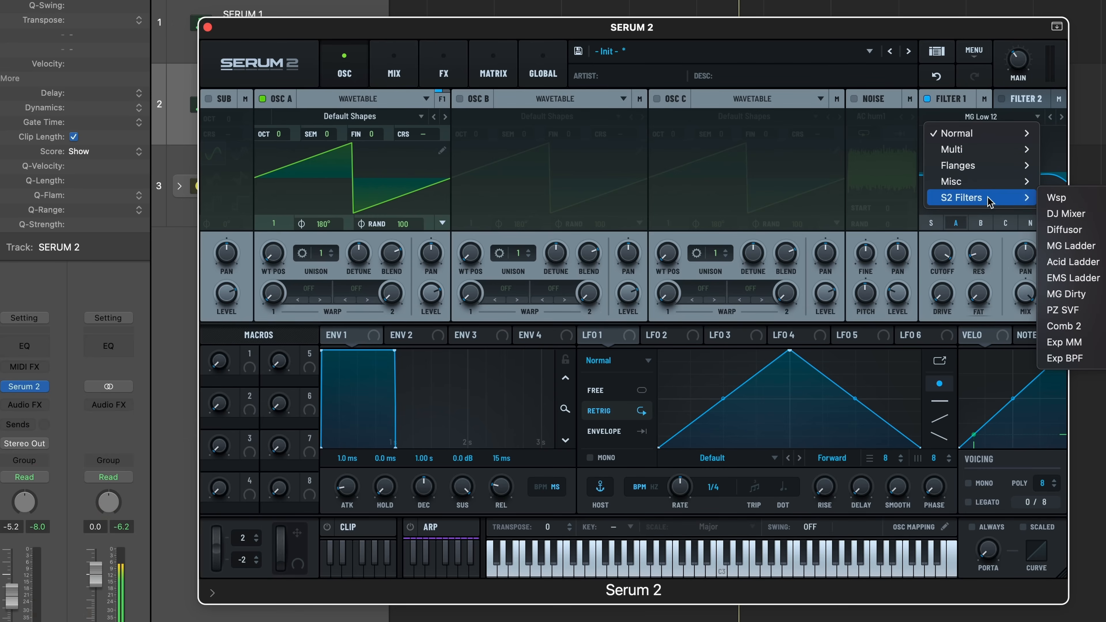
{"action": "left_click", "coordinate": [1058, 199]}
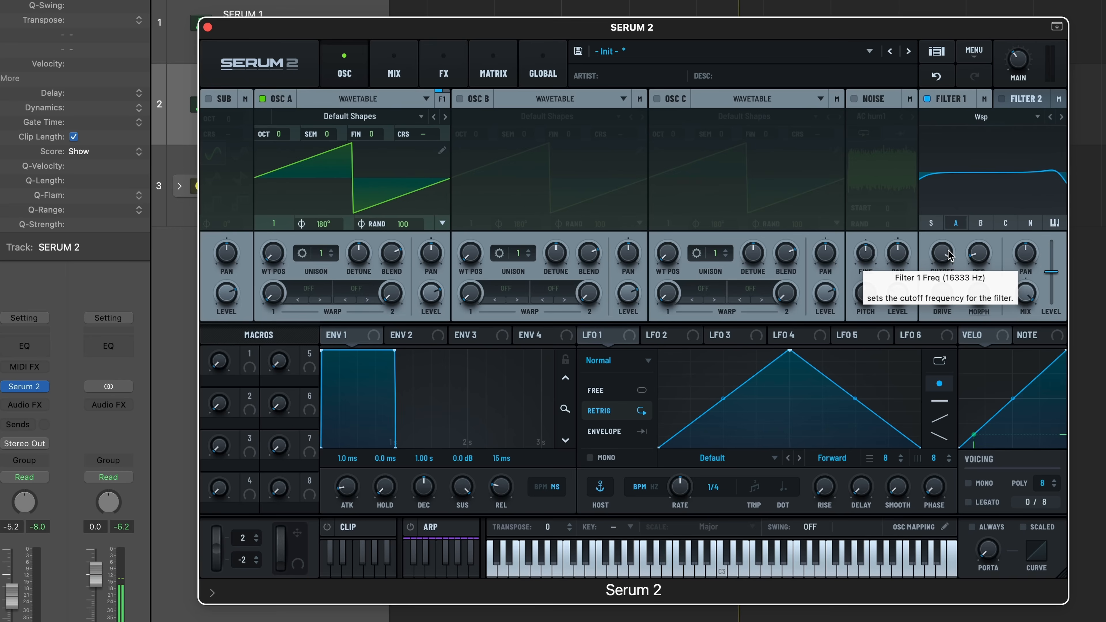
Sweep Filter 1's cutoff down and up, both as a low-pass and with the morph raised to 100%.
{"action": "left_click_drag", "start_coordinate": [950, 255], "coordinate": [948, 303]}
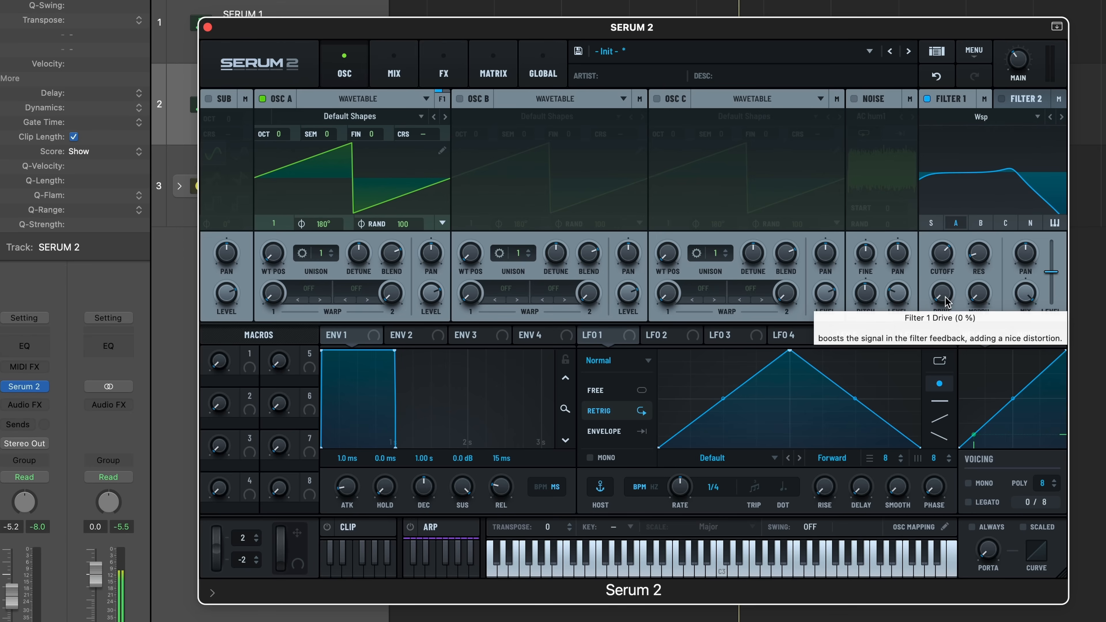
{"action": "left_click_drag", "start_coordinate": [944, 264], "coordinate": [952, 217]}
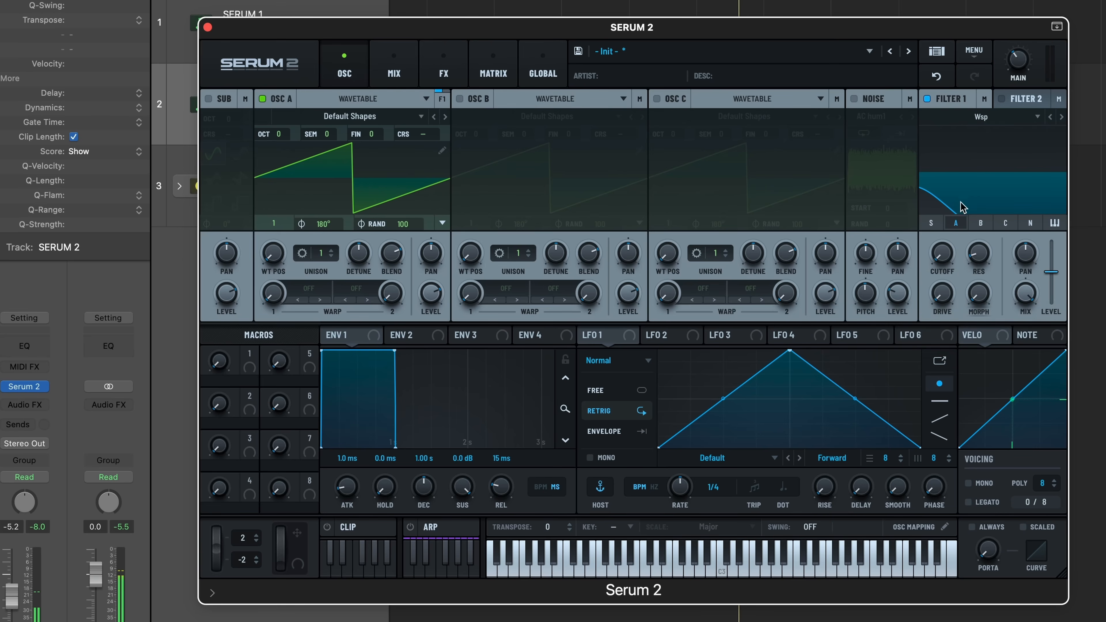
{"action": "left_click_drag", "start_coordinate": [943, 266], "coordinate": [944, 209]}
{"action": "left_click_drag", "start_coordinate": [980, 295], "coordinate": [1038, 124]}
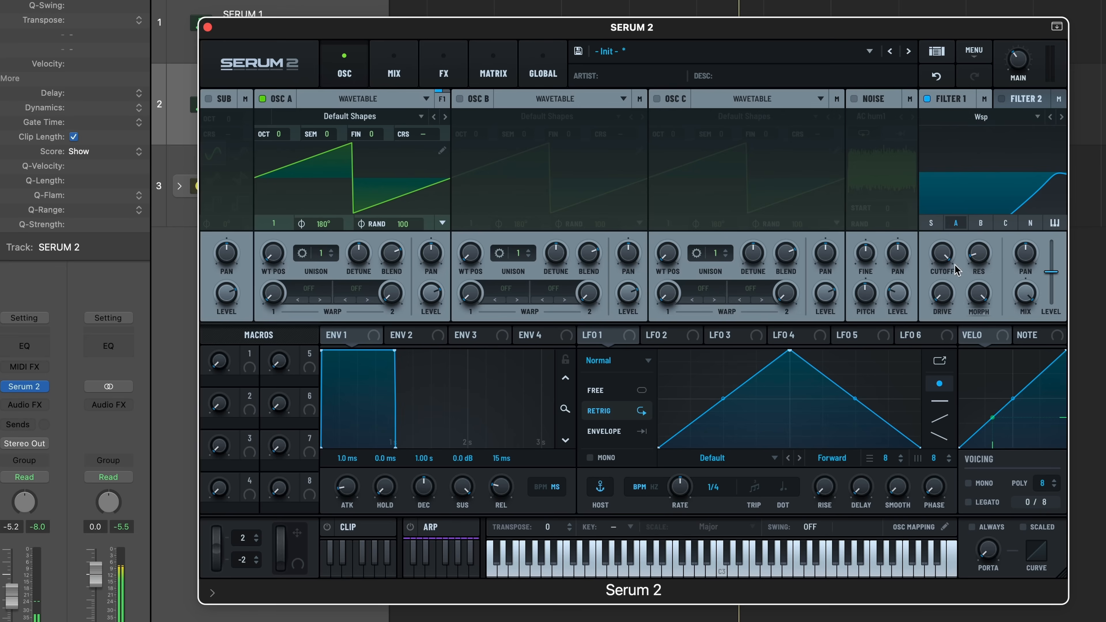
{"action": "left_click_drag", "start_coordinate": [938, 253], "coordinate": [941, 433]}
{"action": "left_click_drag", "start_coordinate": [975, 306], "coordinate": [978, 283]}
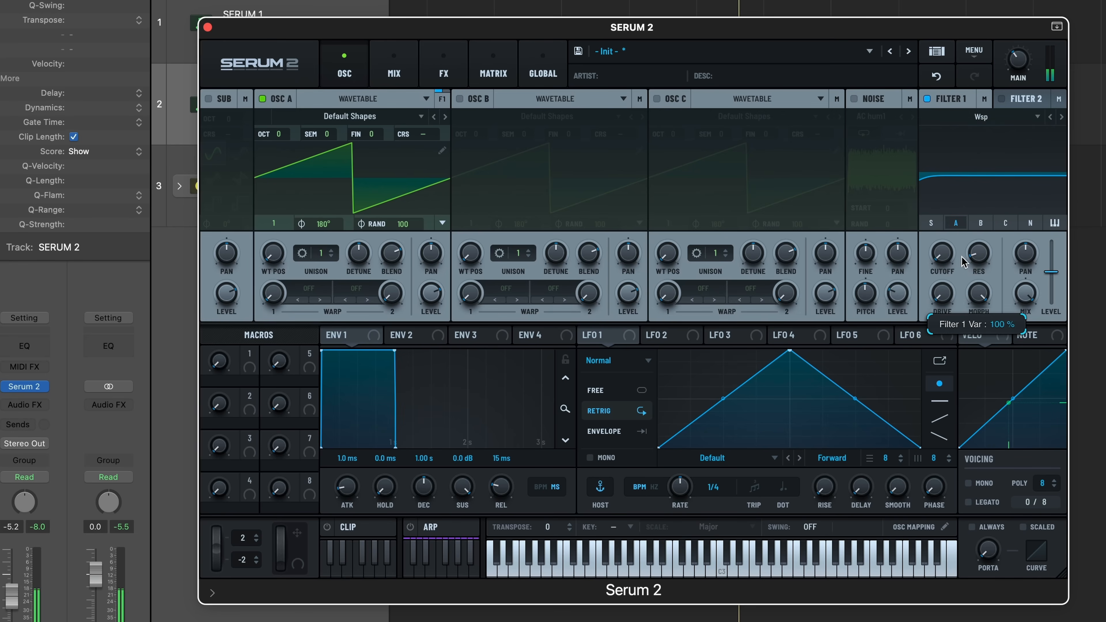
{"action": "left_click_drag", "start_coordinate": [941, 245], "coordinate": [976, 19]}
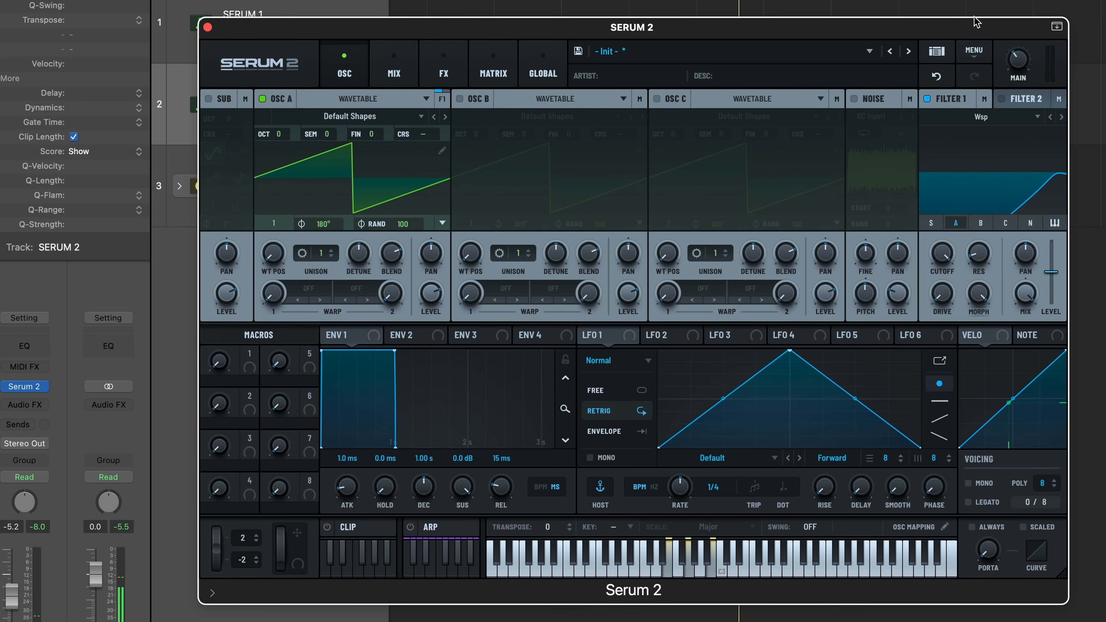
Try intermediate morph and cutoff settings on Filter 1, and return it to a low-pass shape with a moderate cutoff.
{"action": "left_click_drag", "start_coordinate": [963, 266], "coordinate": [953, 362]}
{"action": "left_click_drag", "start_coordinate": [979, 294], "coordinate": [1000, 505]}
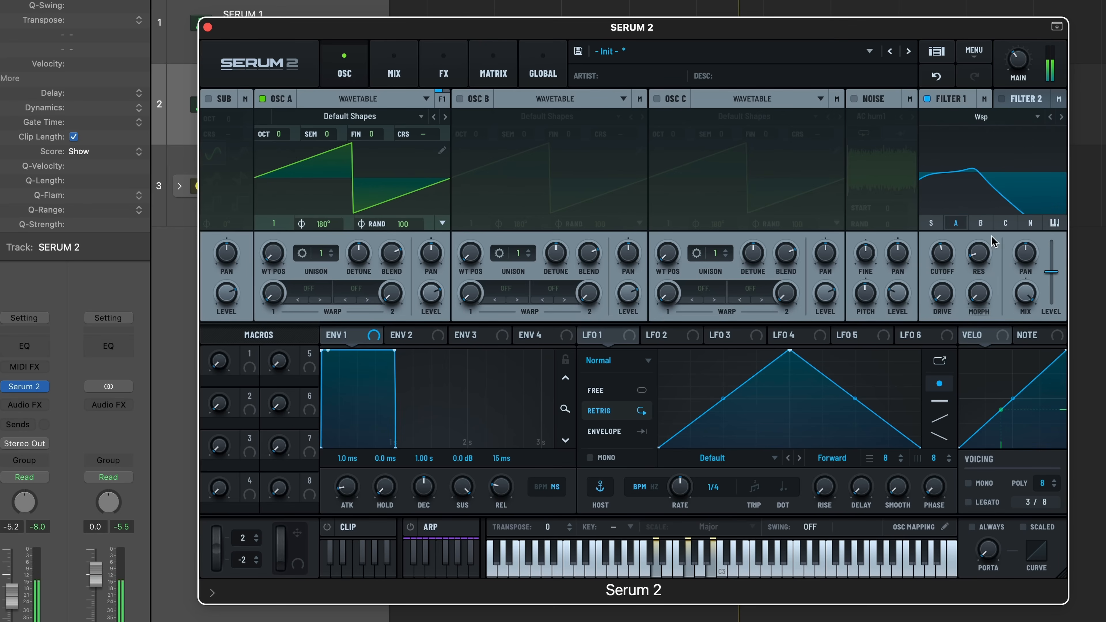
{"action": "left_click_drag", "start_coordinate": [985, 293], "coordinate": [985, 210]}
{"action": "left_click_drag", "start_coordinate": [943, 255], "coordinate": [952, 202]}
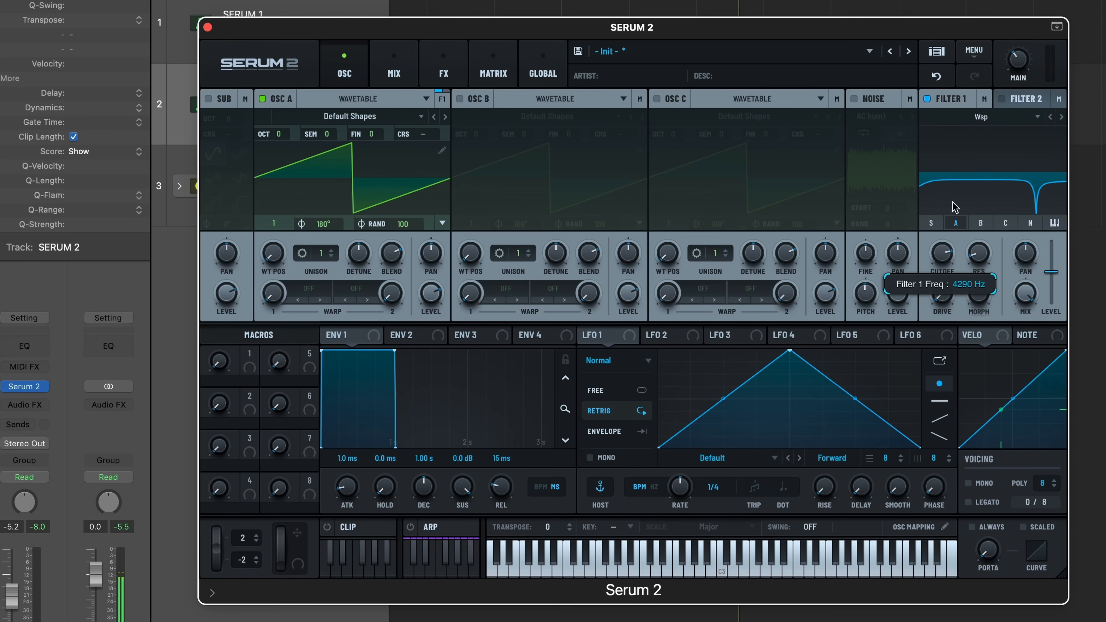
{"action": "left_click_drag", "start_coordinate": [977, 251], "coordinate": [1003, 344]}
{"action": "left_click_drag", "start_coordinate": [948, 245], "coordinate": [949, 287]}
{"action": "left_click_drag", "start_coordinate": [986, 250], "coordinate": [951, 508]}
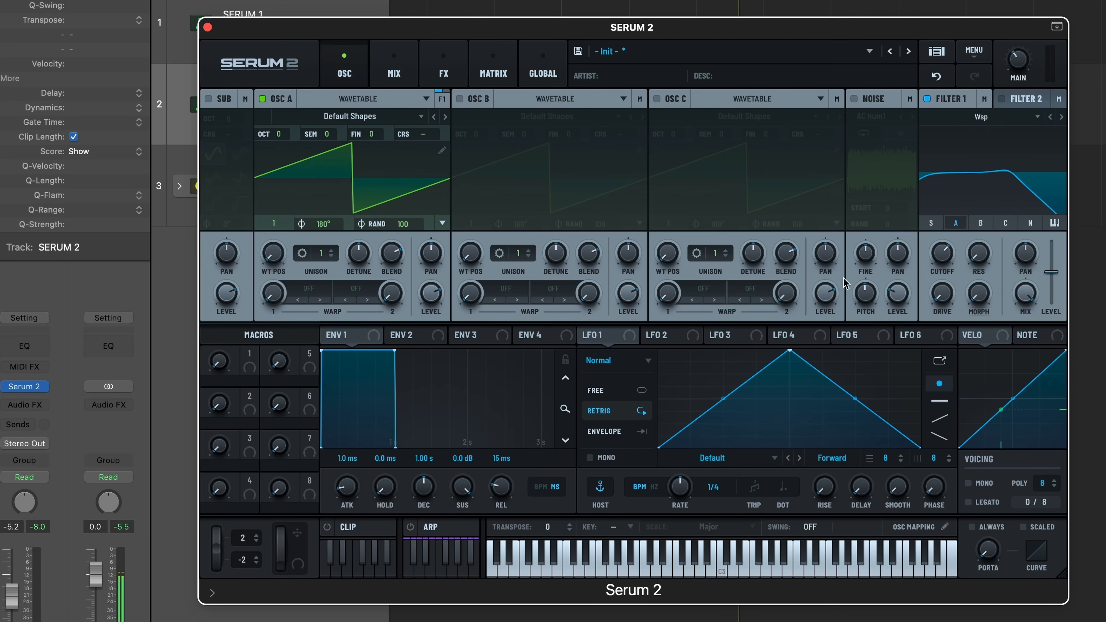
Assign Envelope 2 as a modulation source for Filter 1's cutoff and adjust the base cutoff to a lower setting.
{"action": "left_click", "coordinate": [401, 340]}
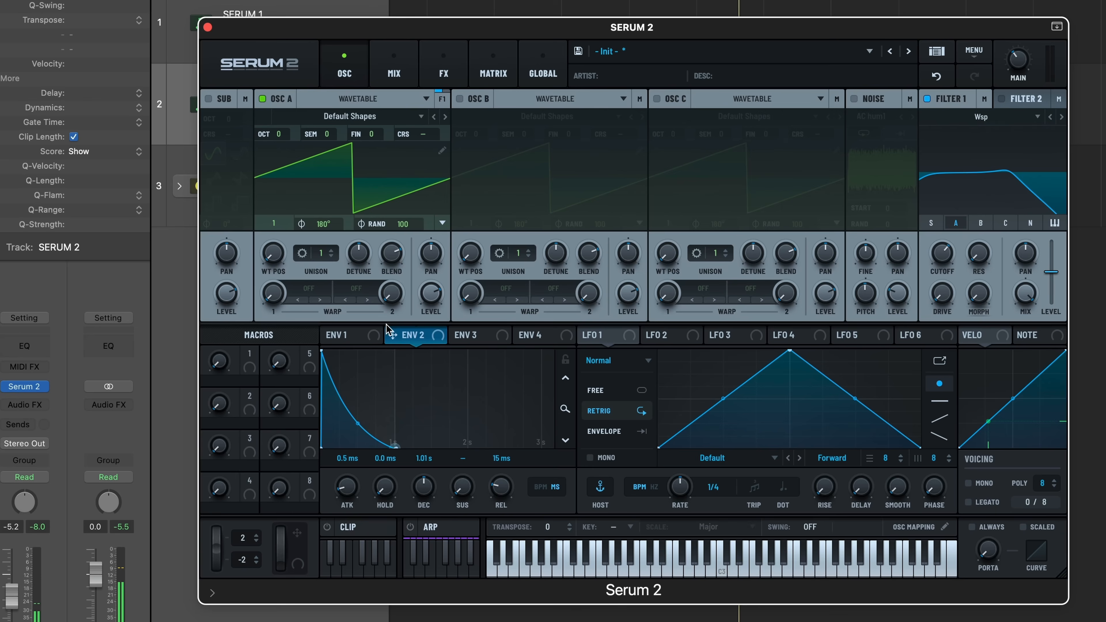
{"action": "left_click_drag", "start_coordinate": [392, 335], "coordinate": [940, 291]}
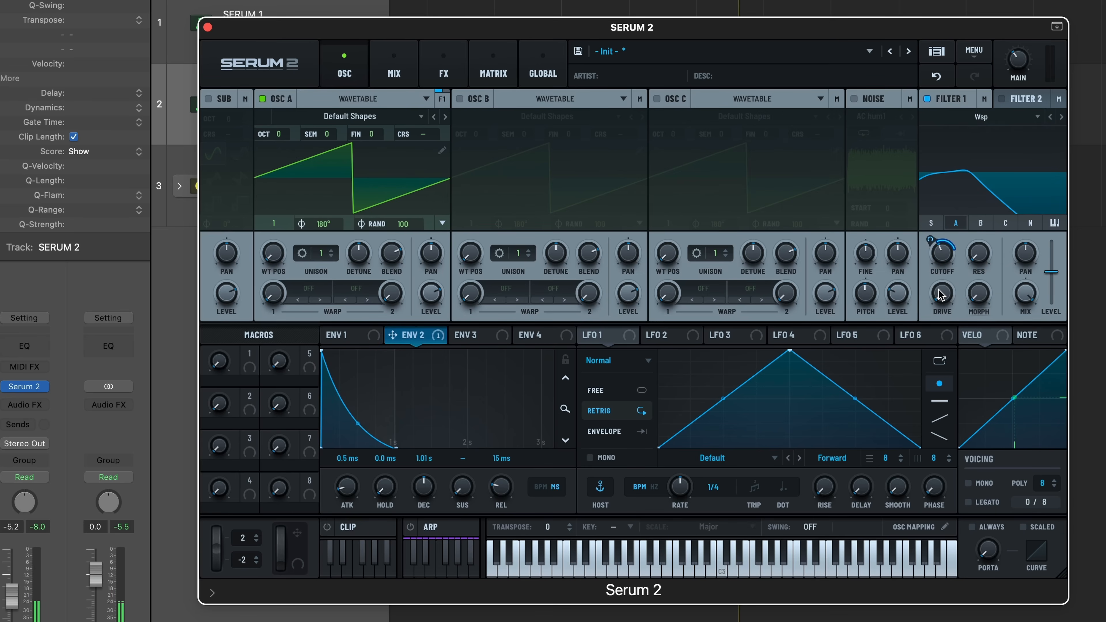
{"action": "mouse_move", "coordinate": [941, 296]}
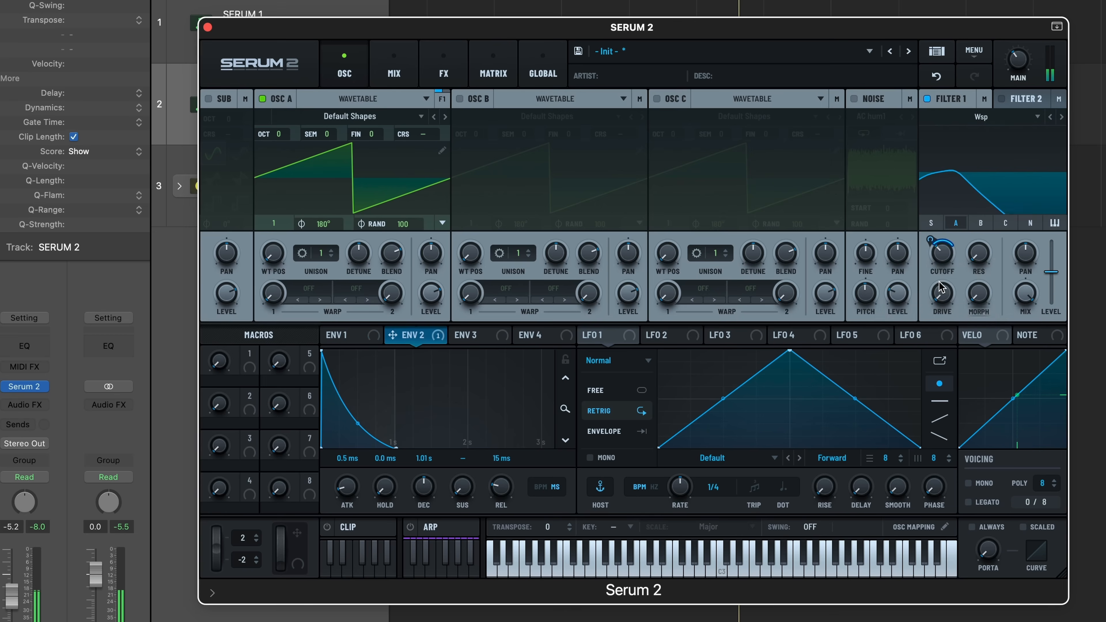
{"action": "left_click_drag", "start_coordinate": [936, 242], "coordinate": [936, 227]}
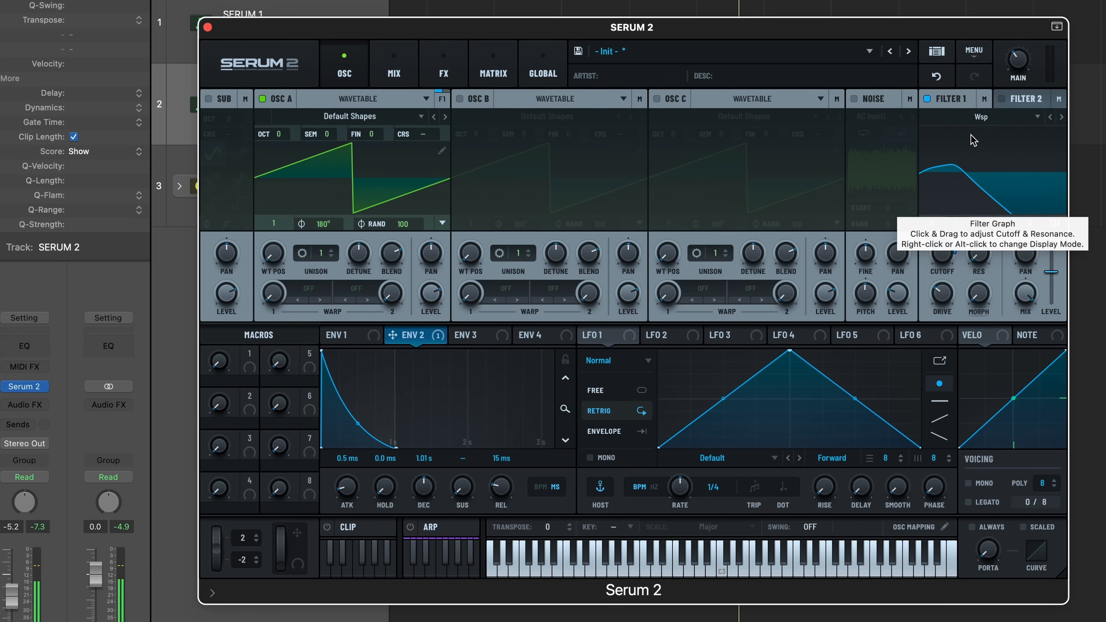
Switch Filter 1 to MG Low 12 for a sound comparison, and return it to Wsp.
{"action": "left_click", "coordinate": [981, 116]}
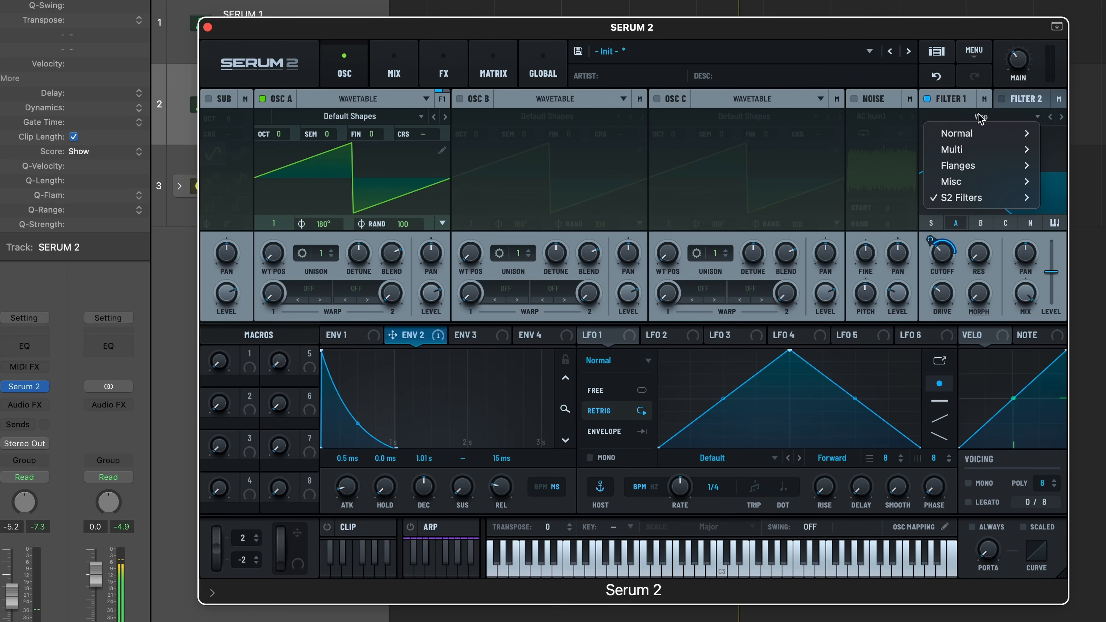
{"action": "left_click", "coordinate": [937, 108]}
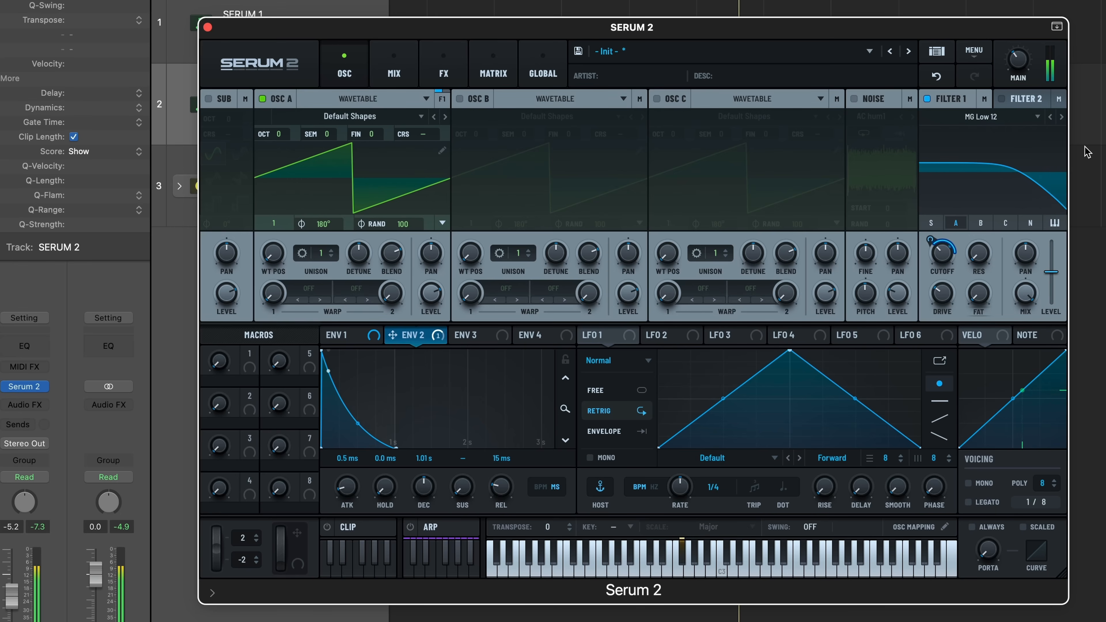
{"action": "left_click", "coordinate": [1011, 116]}
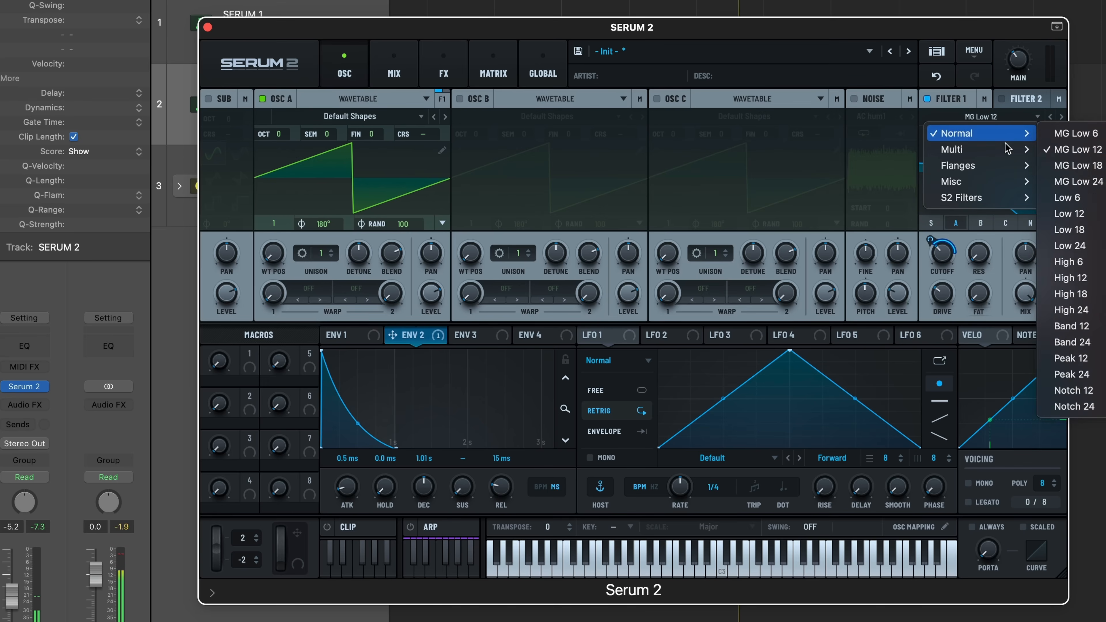
{"action": "mouse_move", "coordinate": [1012, 198]}
{"action": "left_click", "coordinate": [998, 153]}
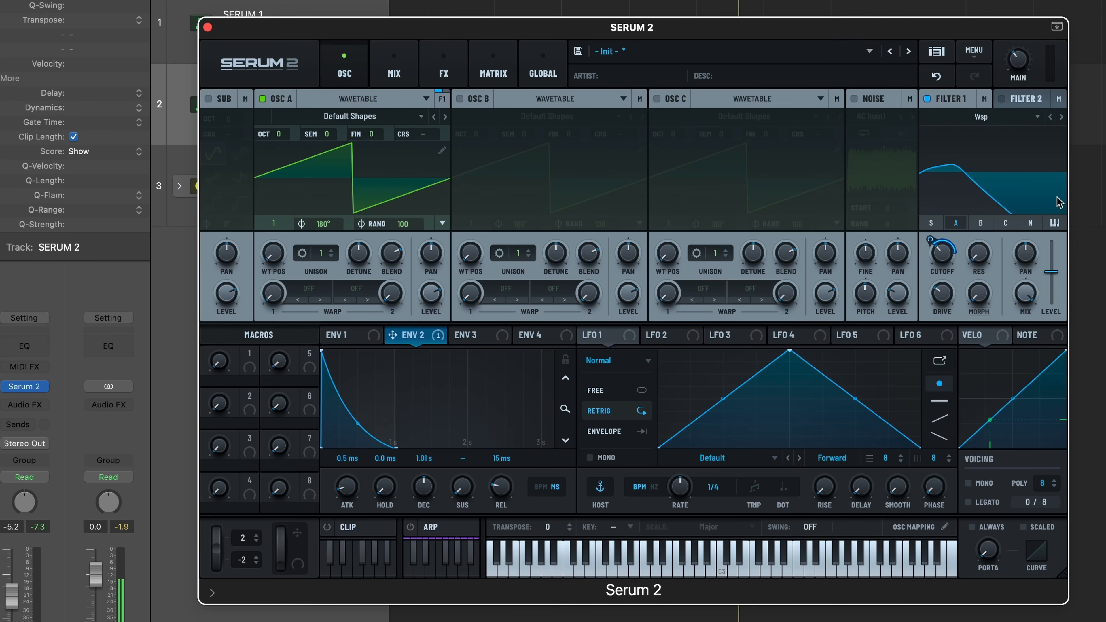
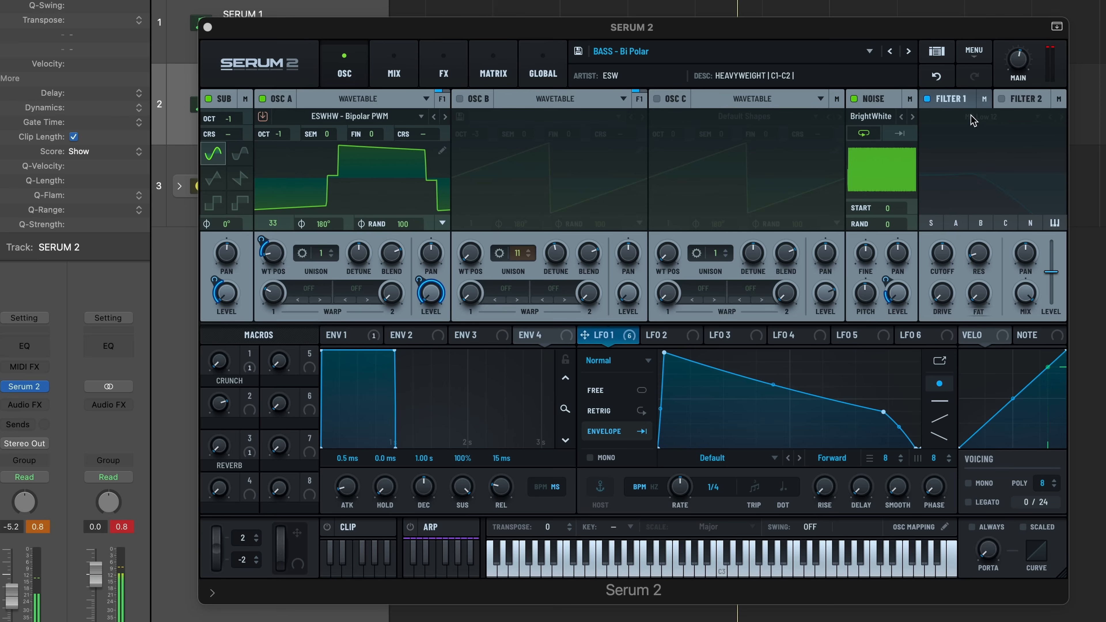
Compare the BASS - Bi Polar preset with Filter 1 bypassed and the sub oscillator switched off and on, and re-enable Filter 1.
{"action": "left_click", "coordinate": [954, 104]}
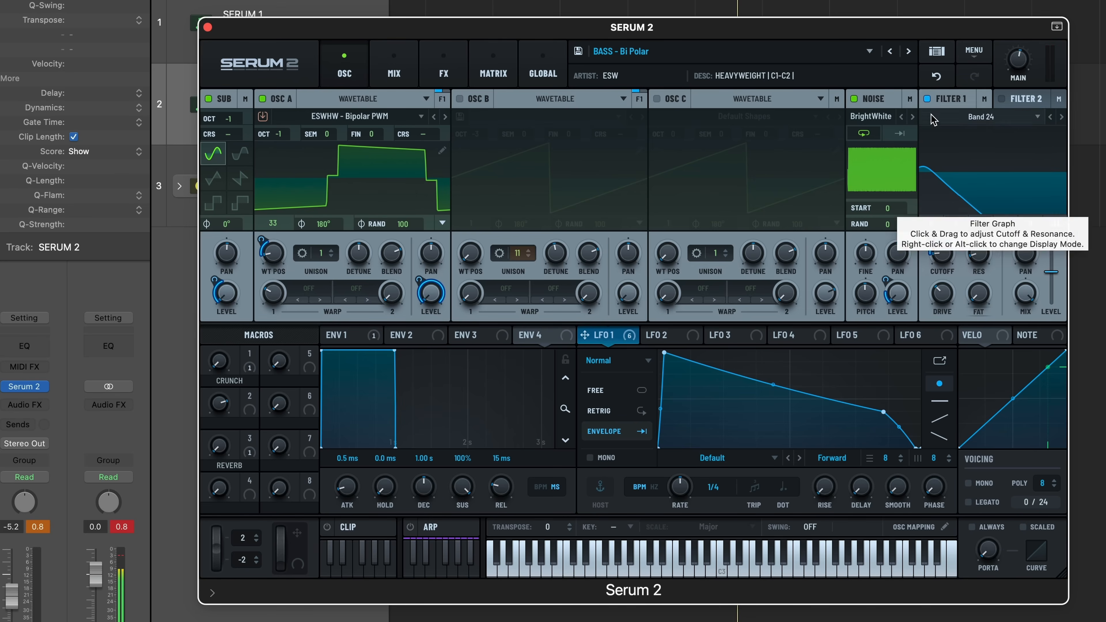
{"action": "left_click", "coordinate": [928, 99]}
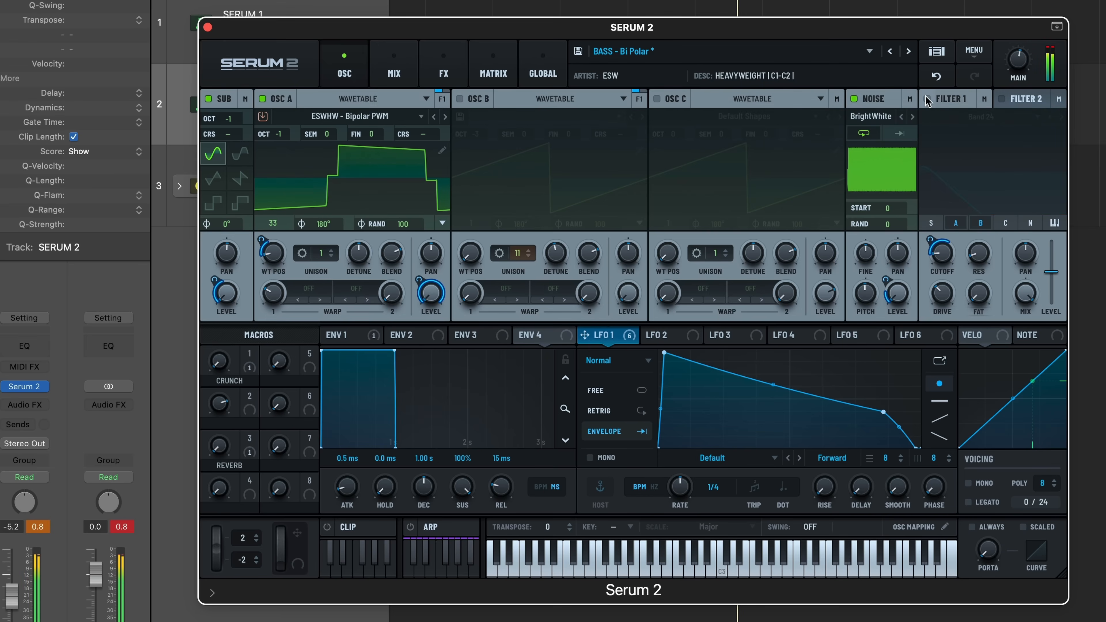
{"action": "left_click", "coordinate": [208, 100]}
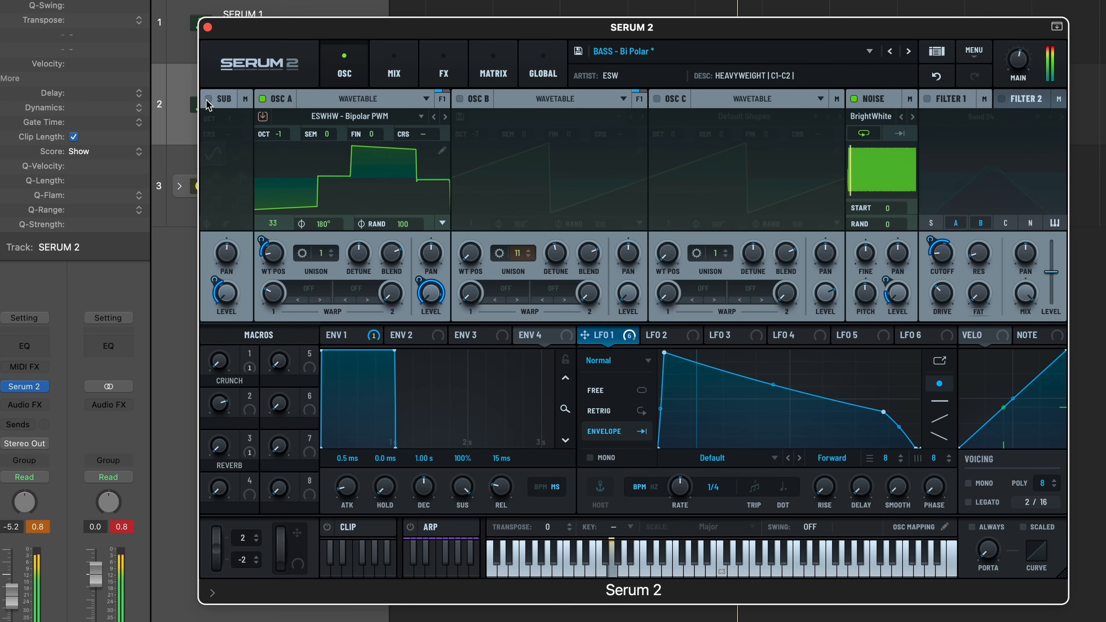
{"action": "left_click", "coordinate": [208, 99]}
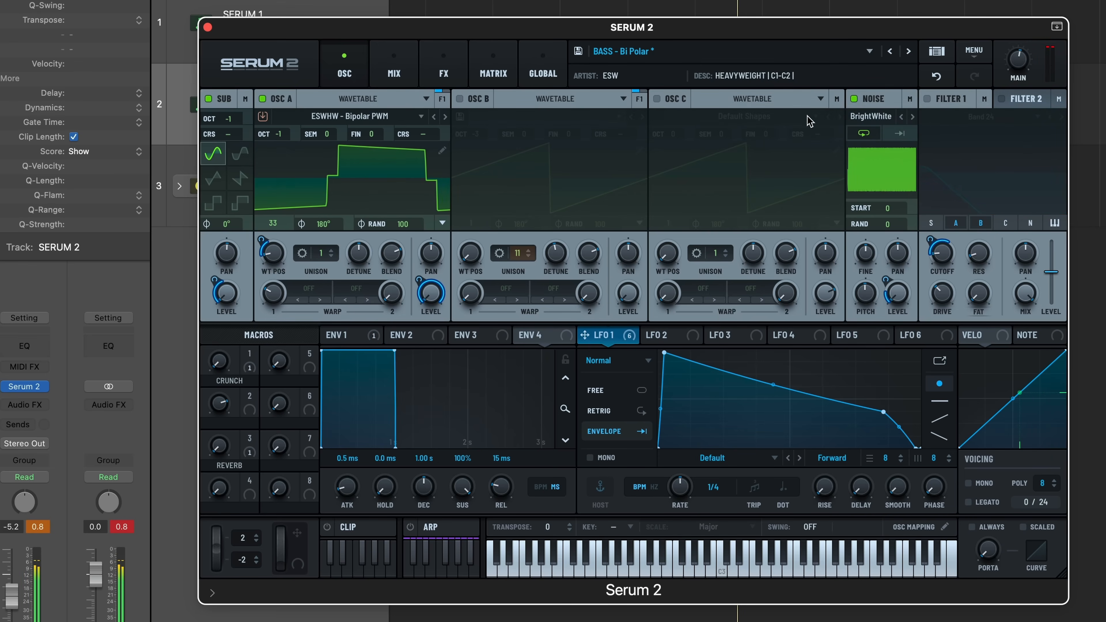
{"action": "left_click", "coordinate": [928, 100]}
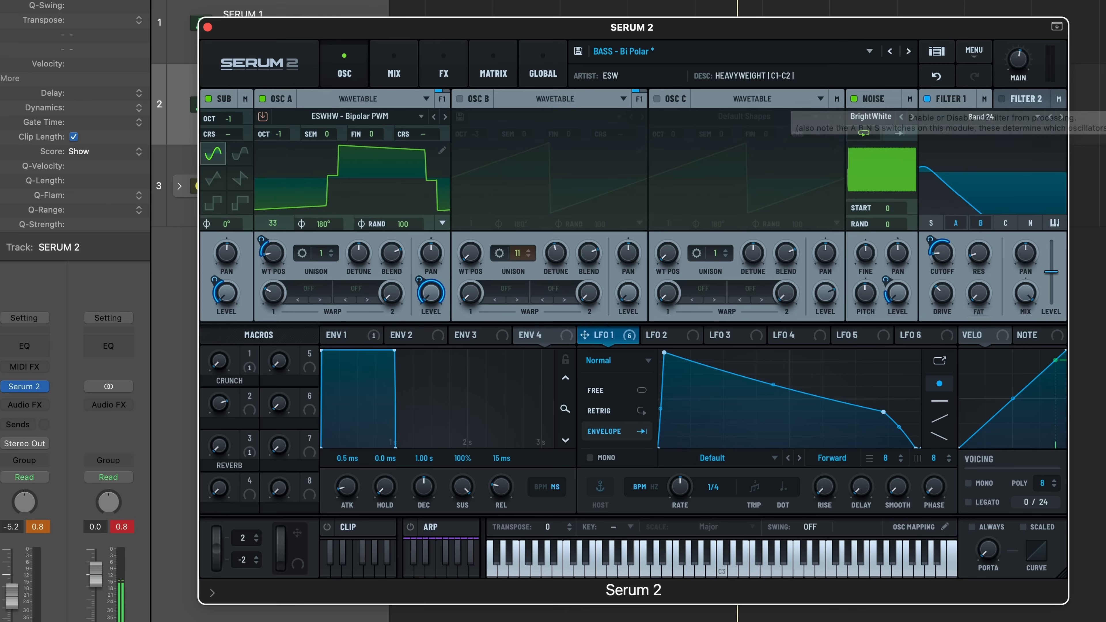
Copy the Filter 1 module with its modulations and paste it onto Filter 2.
{"action": "right_click", "coordinate": [948, 101]}
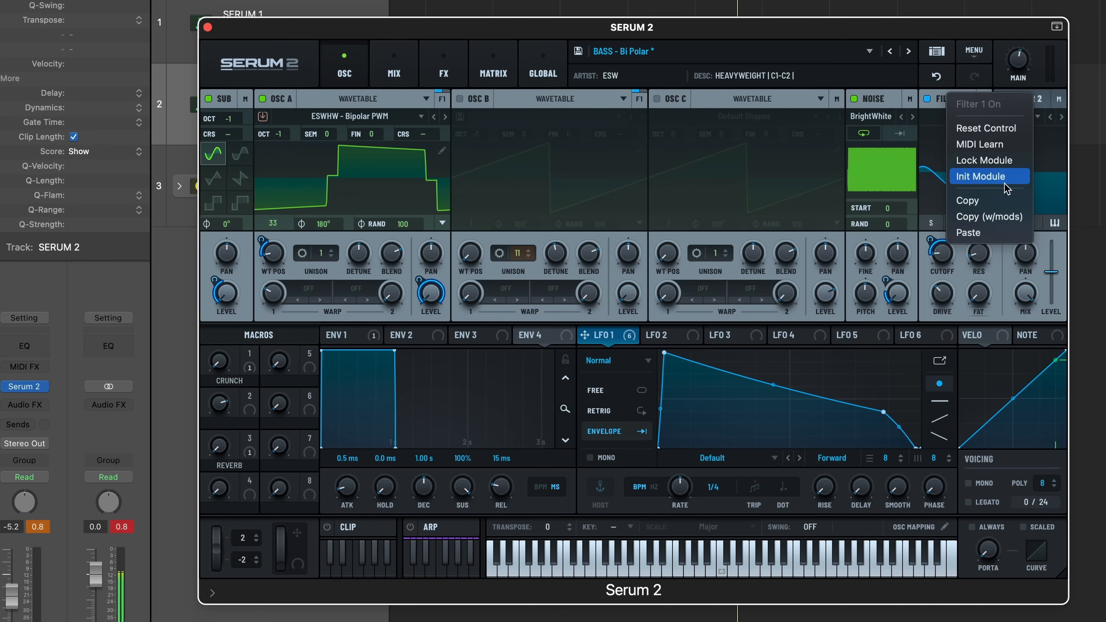
{"action": "left_click", "coordinate": [1002, 217]}
{"action": "right_click", "coordinate": [1026, 98]}
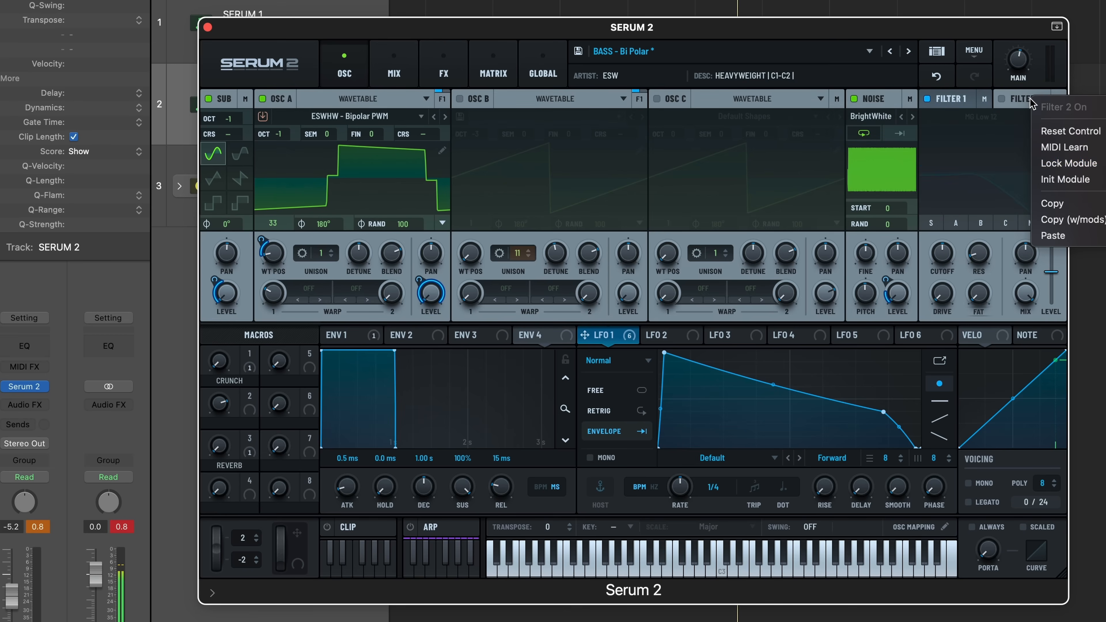
{"action": "left_click", "coordinate": [1091, 235]}
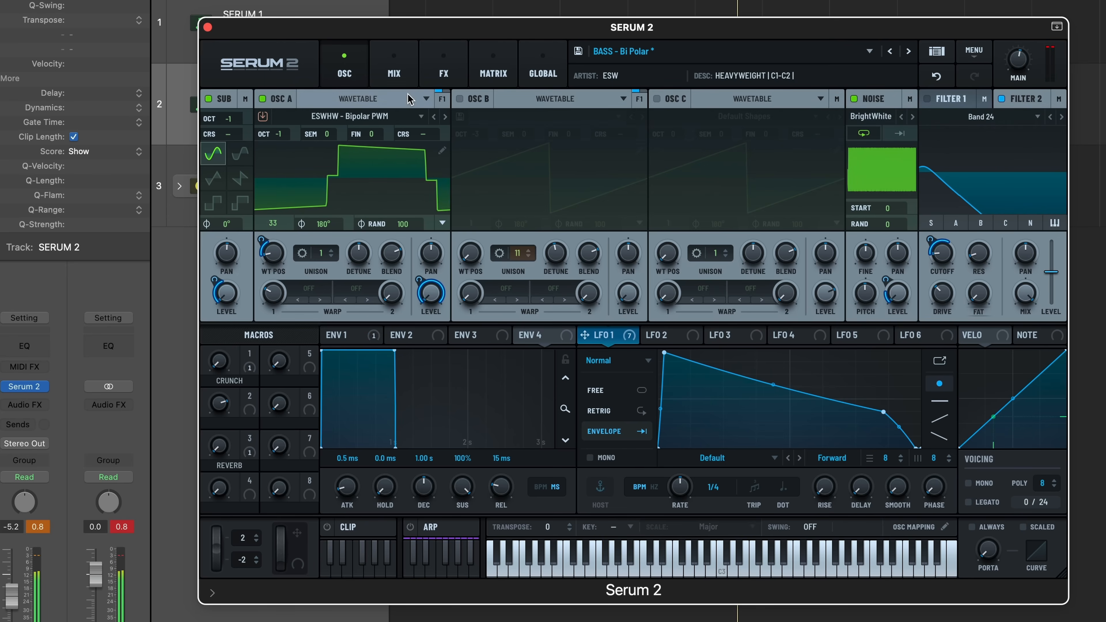
Try routing Osc A entirely to Filter 2 with a filter balance of 100, and undo the change.
{"action": "left_click", "coordinate": [441, 103]}
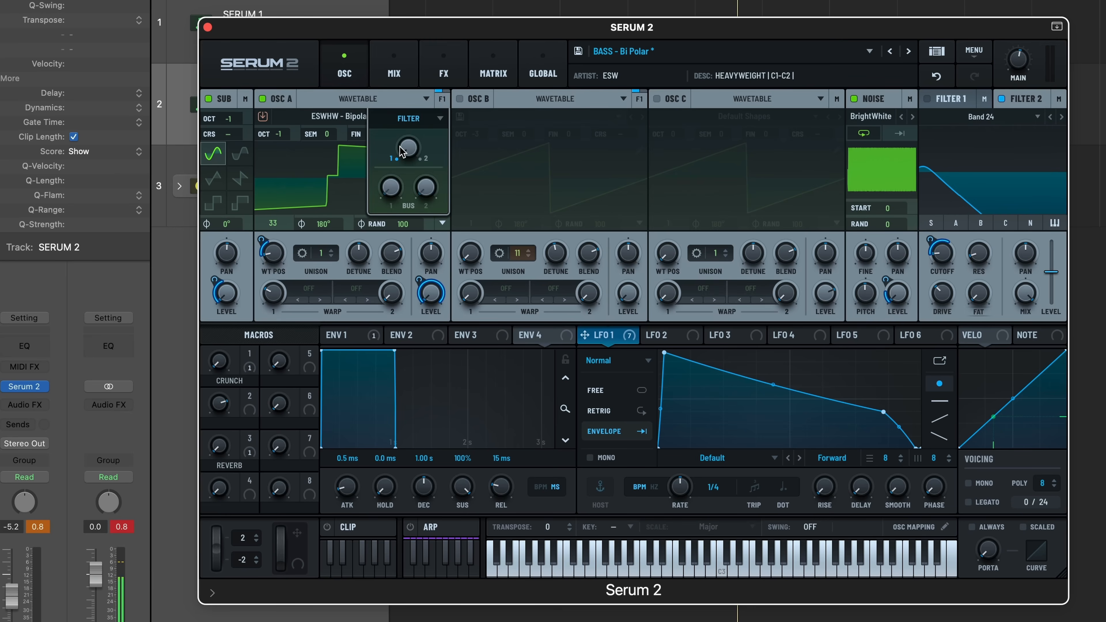
{"action": "left_click_drag", "start_coordinate": [402, 152], "coordinate": [447, 5]}
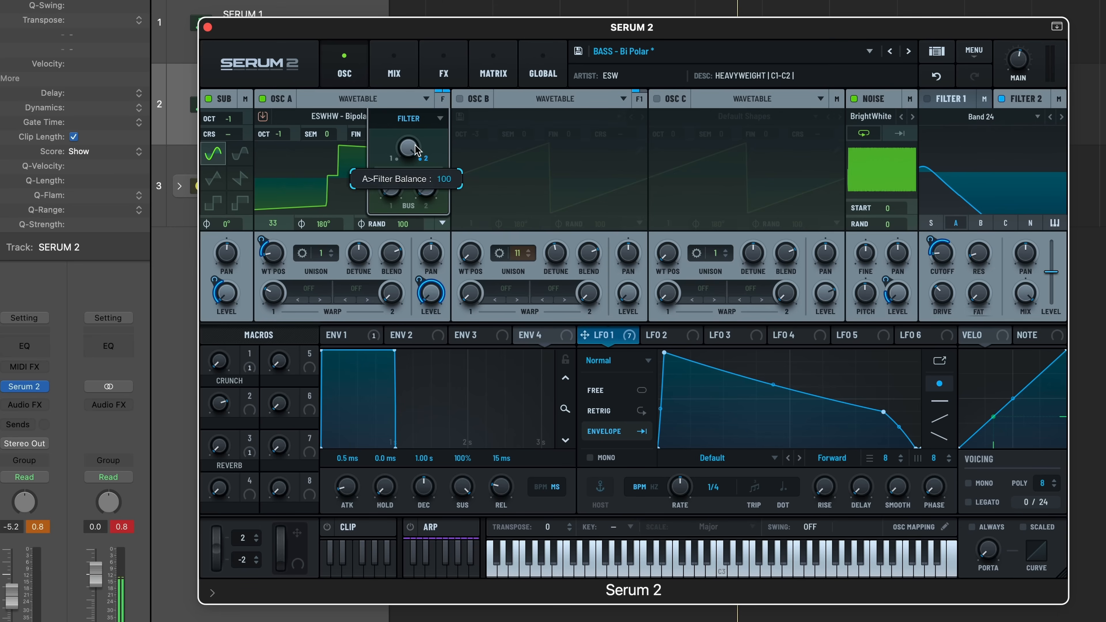
{"action": "left_click", "coordinate": [449, 103]}
{"action": "left_click", "coordinate": [936, 76]}
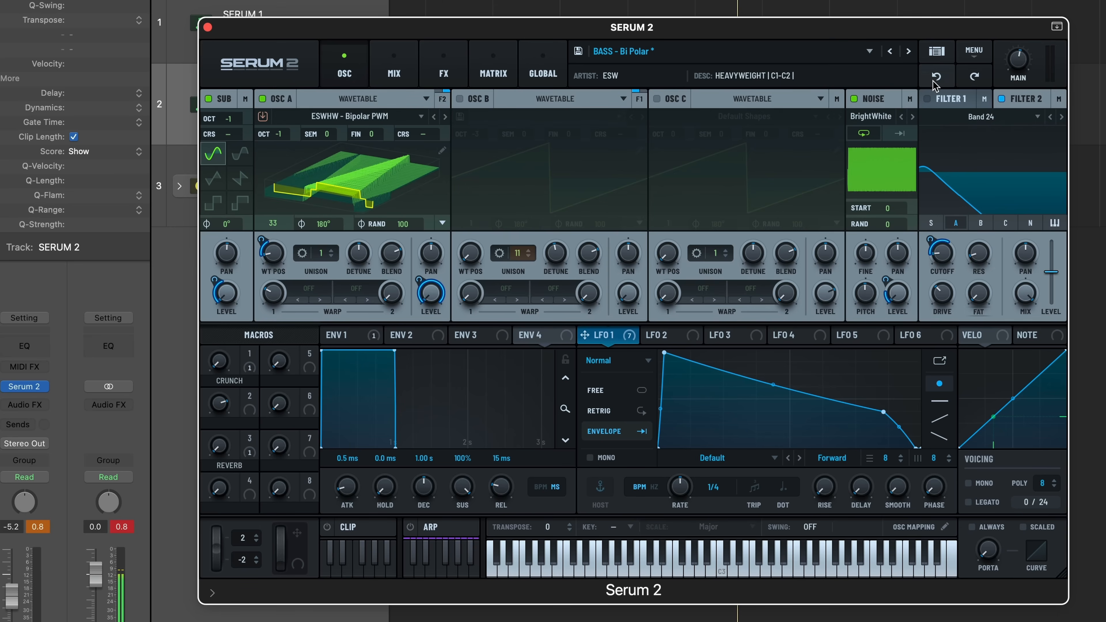
Route Osc A into Filter 2 and shift its filter balance fully to Filter 2.
{"action": "left_click", "coordinate": [441, 103]}
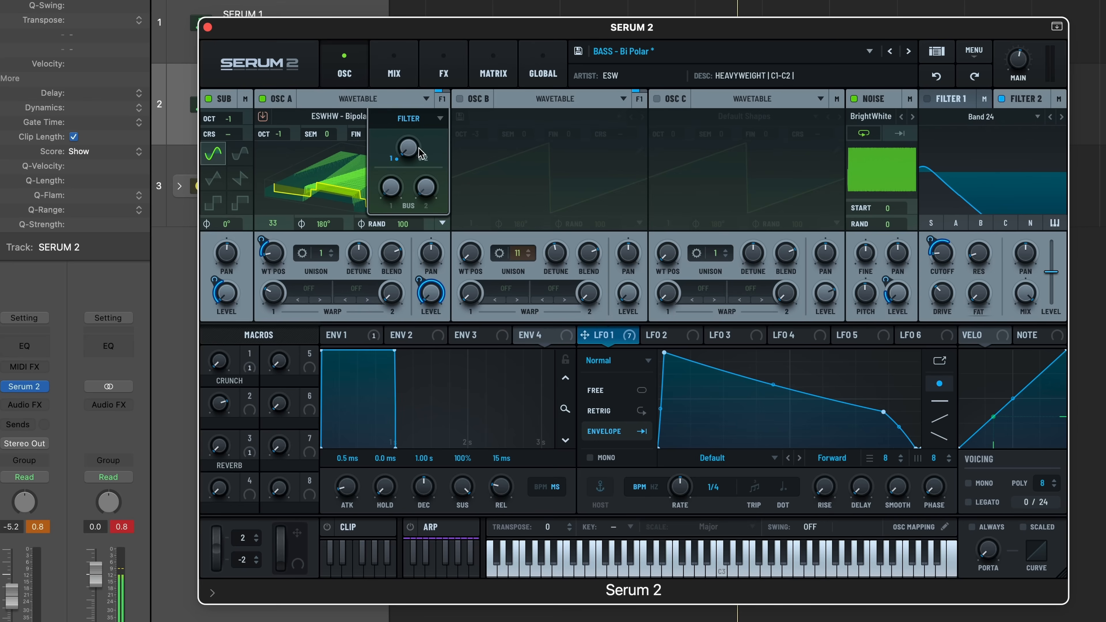
{"action": "left_click", "coordinate": [956, 224]}
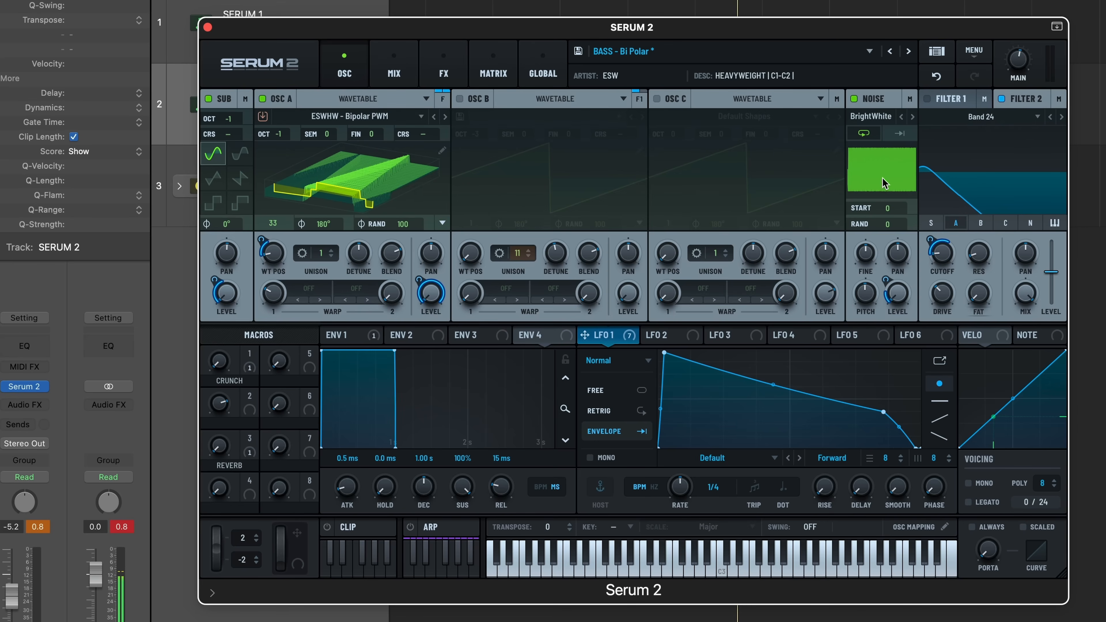
{"action": "left_click", "coordinate": [444, 99]}
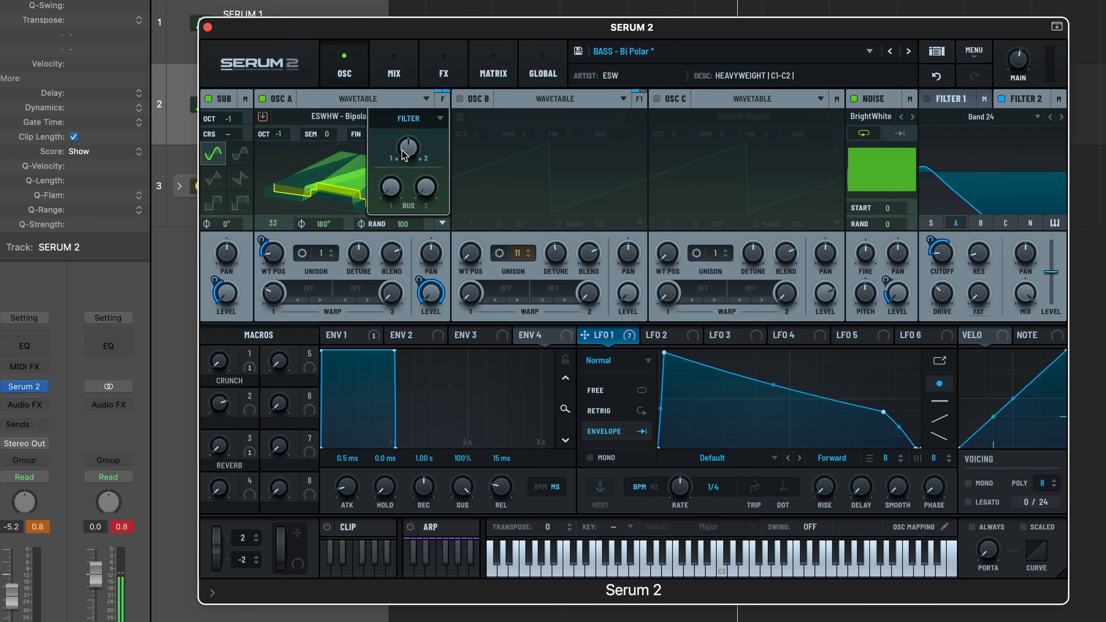
{"action": "left_click_drag", "start_coordinate": [404, 154], "coordinate": [440, 4]}
Enable Filter 1, add Osc A to its inputs and remove Osc B from them.
{"action": "left_click", "coordinate": [969, 100]}
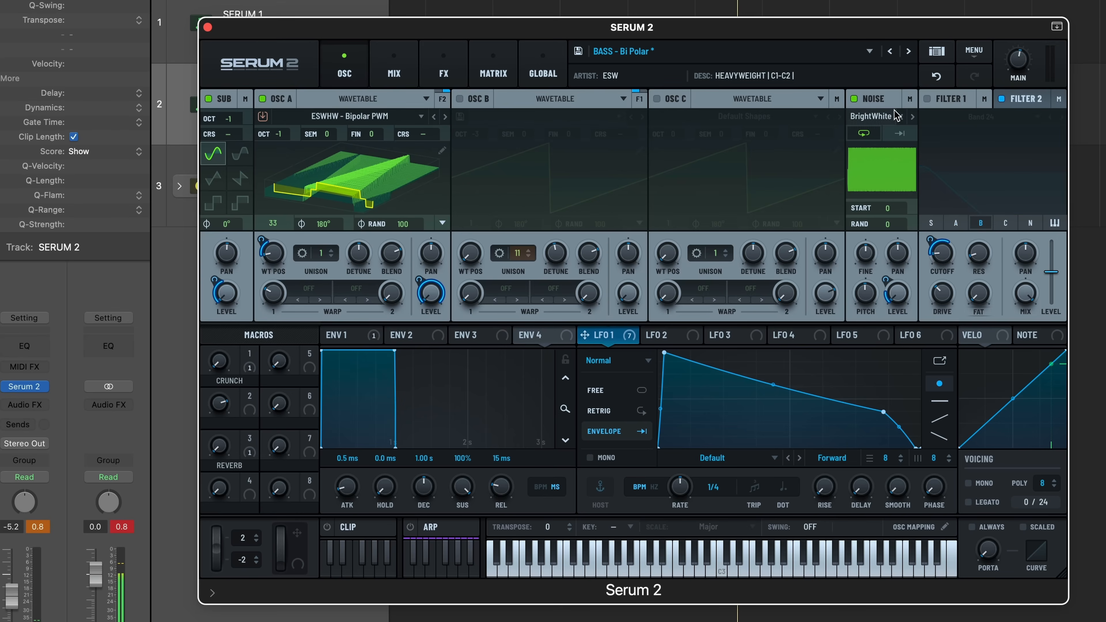
{"action": "left_click", "coordinate": [929, 100]}
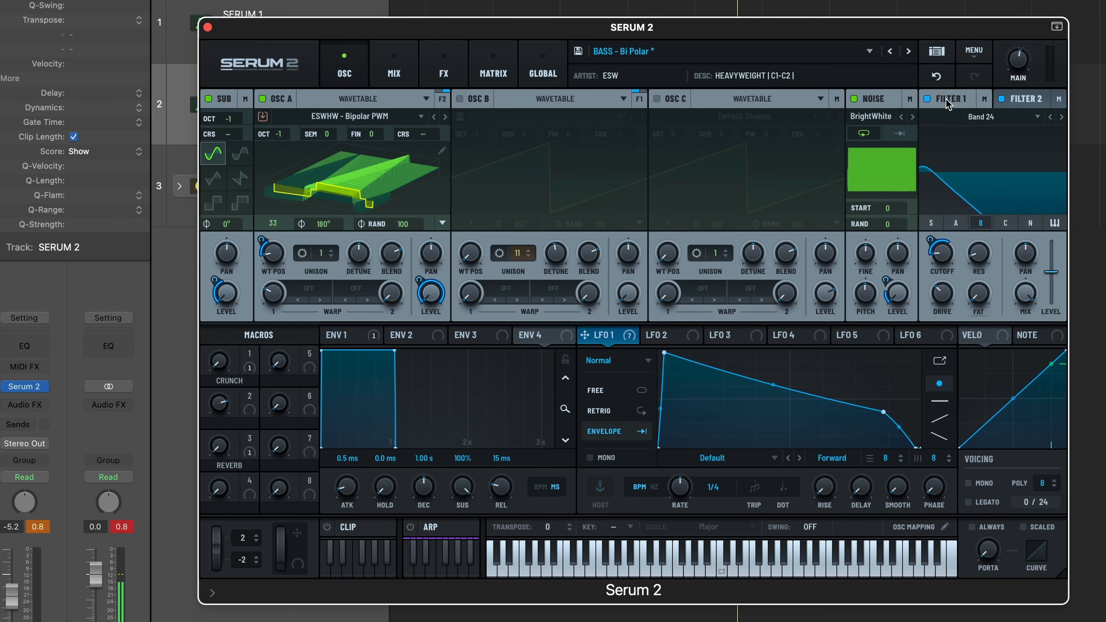
{"action": "left_click", "coordinate": [989, 117]}
{"action": "left_click", "coordinate": [961, 107]}
{"action": "left_click", "coordinate": [443, 101]}
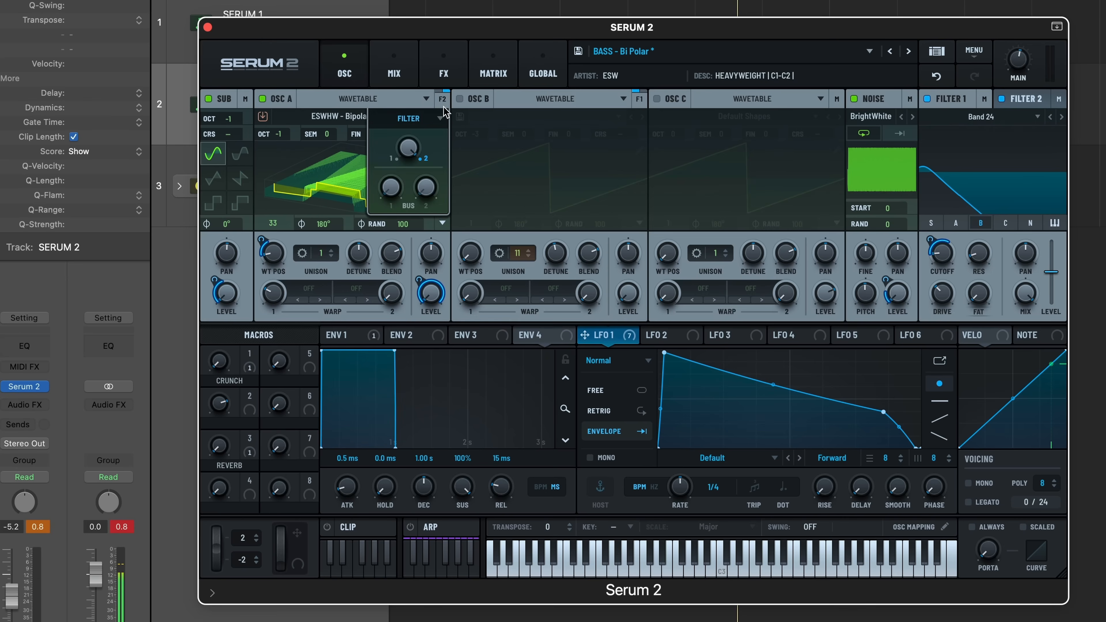
{"action": "left_click", "coordinate": [956, 223]}
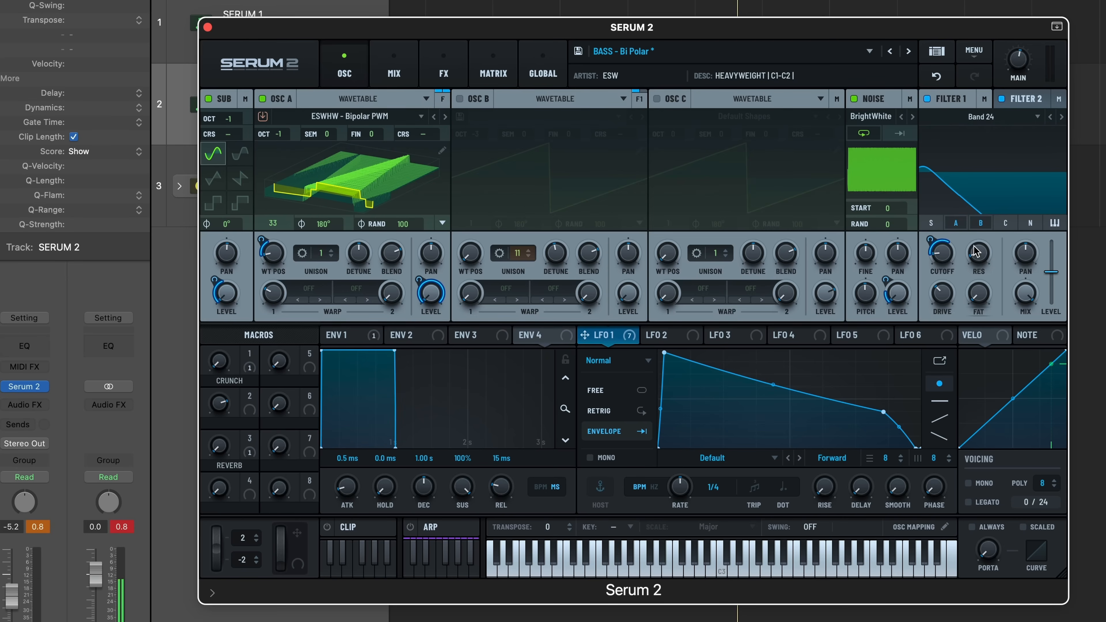
{"action": "left_click", "coordinate": [981, 223]}
Change Filter 1's type to Diffusor from the S2 Filters.
{"action": "left_click", "coordinate": [958, 118]}
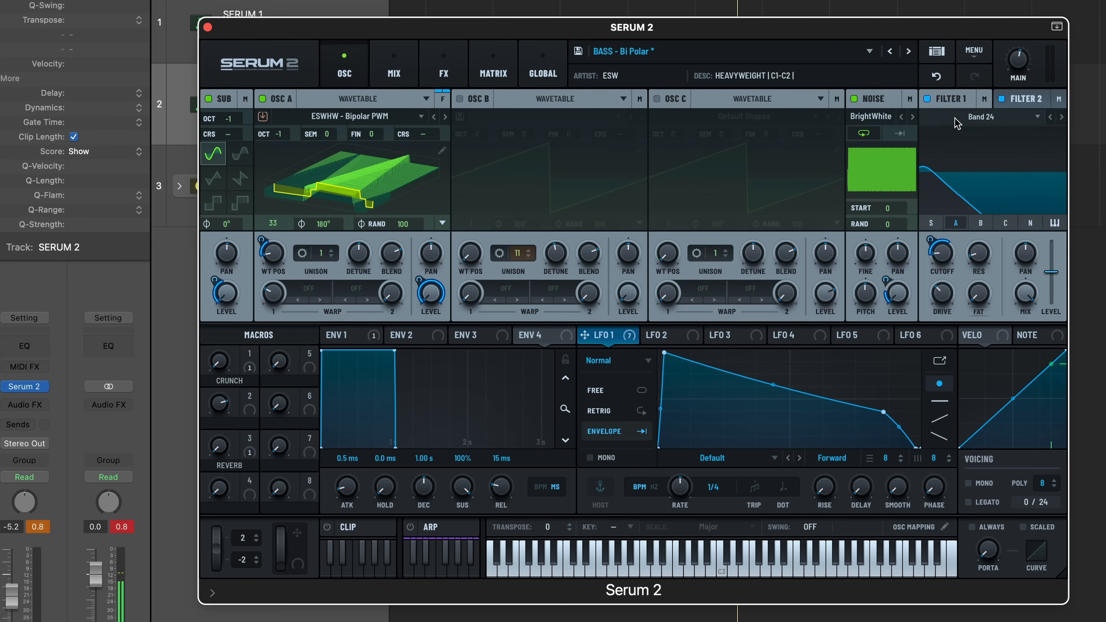
{"action": "mouse_move", "coordinate": [1032, 198]}
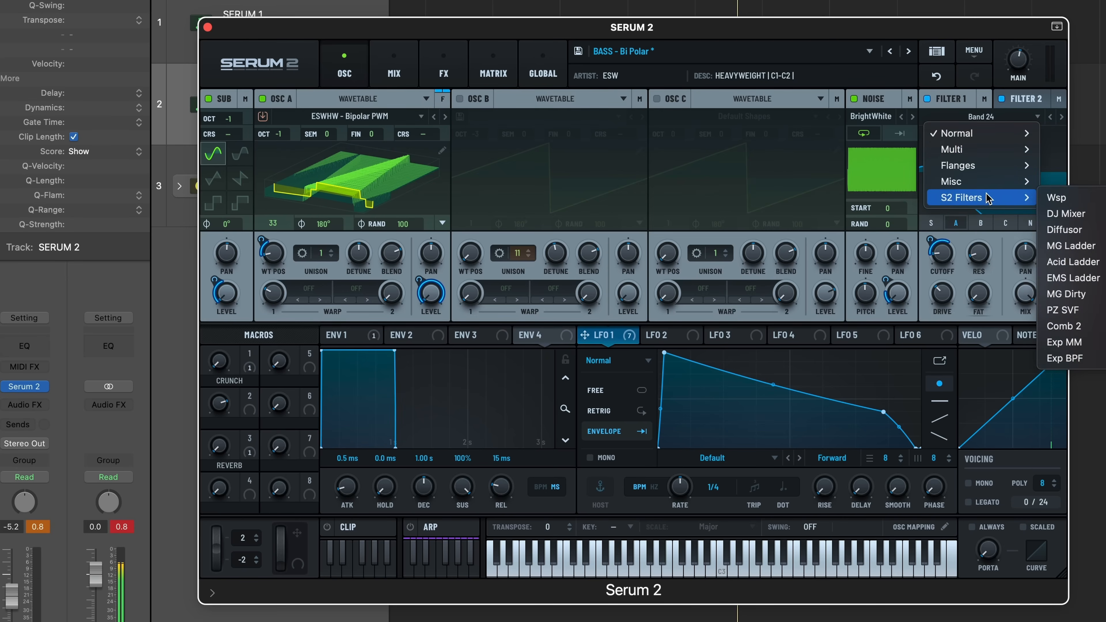
{"action": "left_click", "coordinate": [1063, 231]}
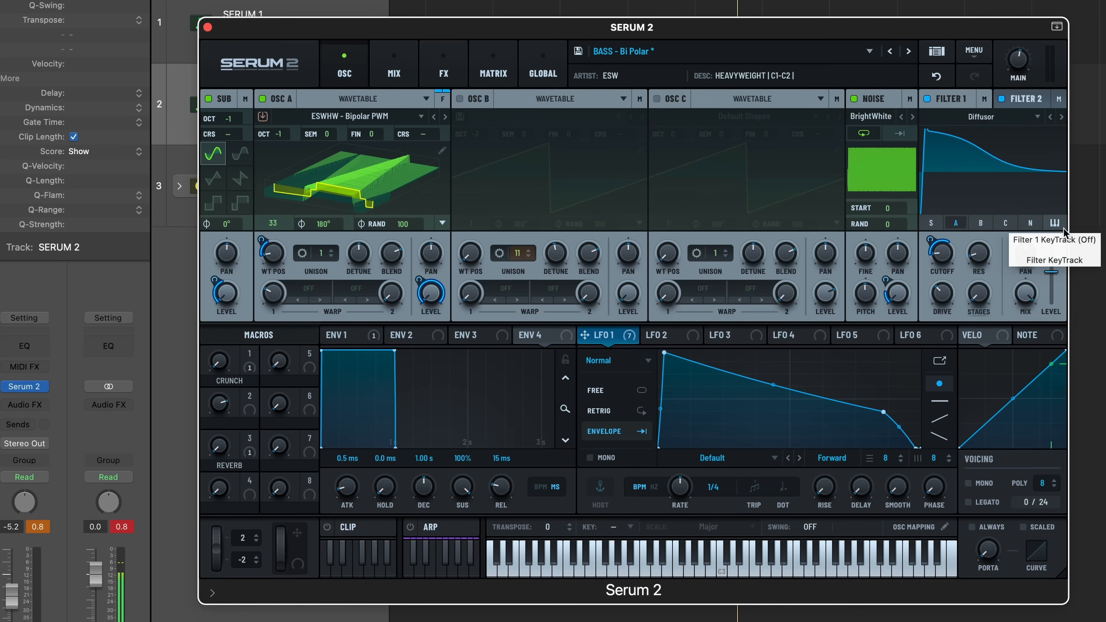
{"action": "left_click", "coordinate": [984, 116]}
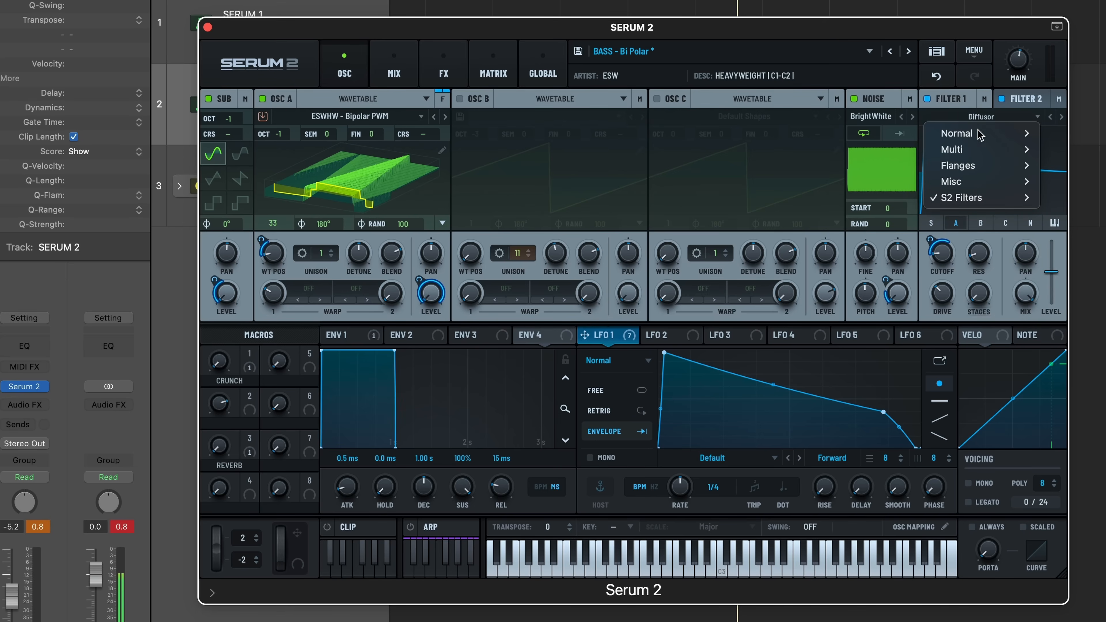
{"action": "mouse_move", "coordinate": [983, 185]}
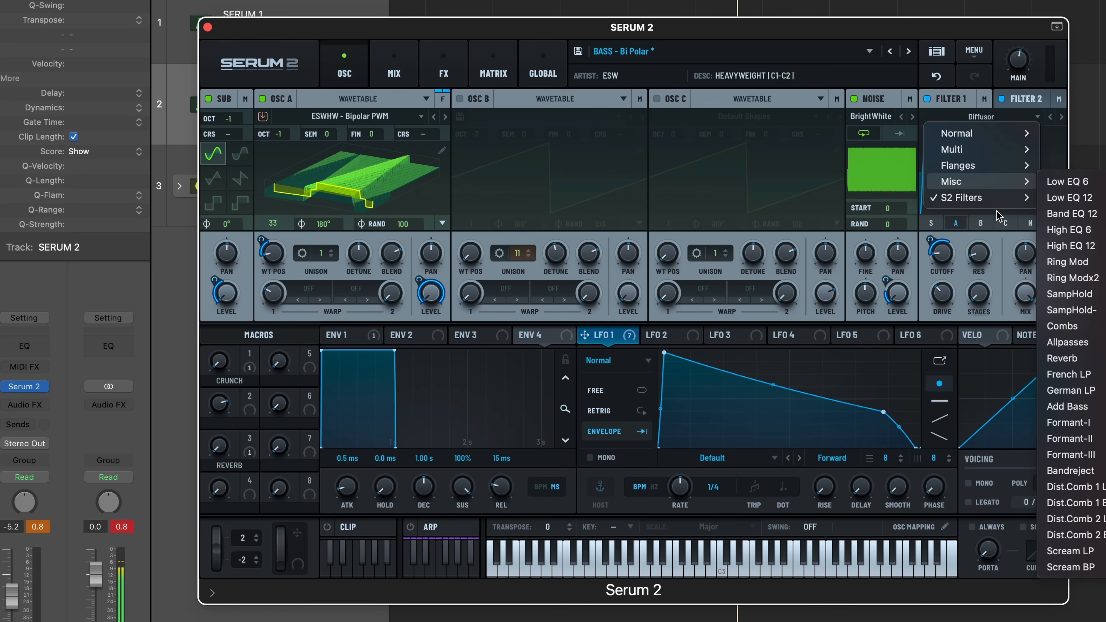
{"action": "mouse_move", "coordinate": [989, 205]}
{"action": "left_click", "coordinate": [1071, 230]}
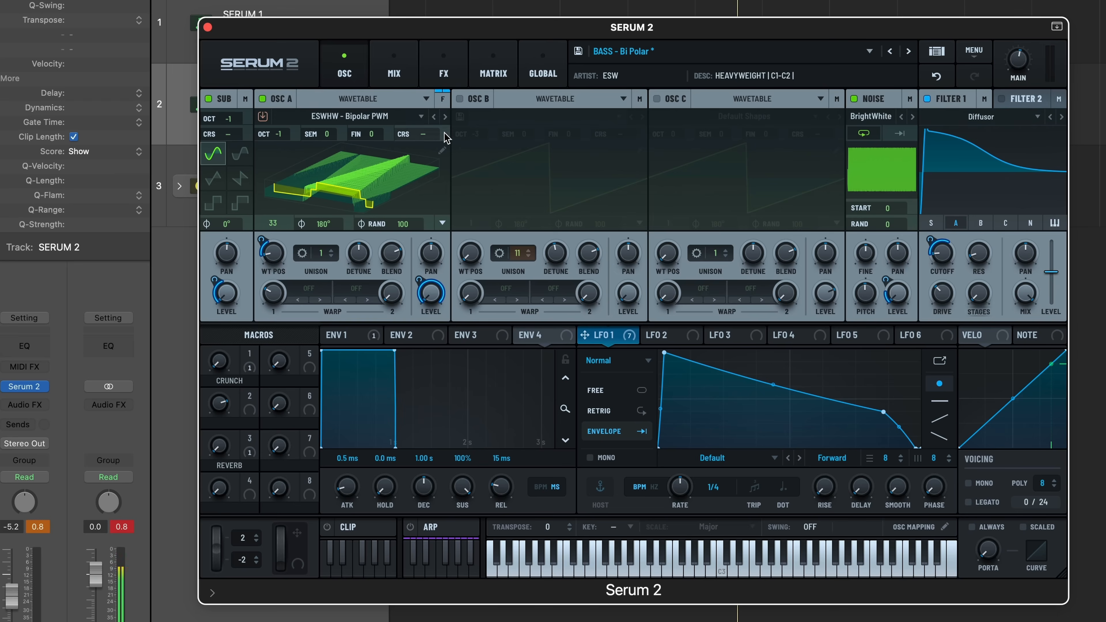
Shift Osc A's filter balance fully to Filter 1, adjust its cutoff, and compare the sound with Filter 1 bypassed and re-enabled.
{"action": "left_click", "coordinate": [442, 98]}
{"action": "left_click_drag", "start_coordinate": [409, 148], "coordinate": [412, 435]}
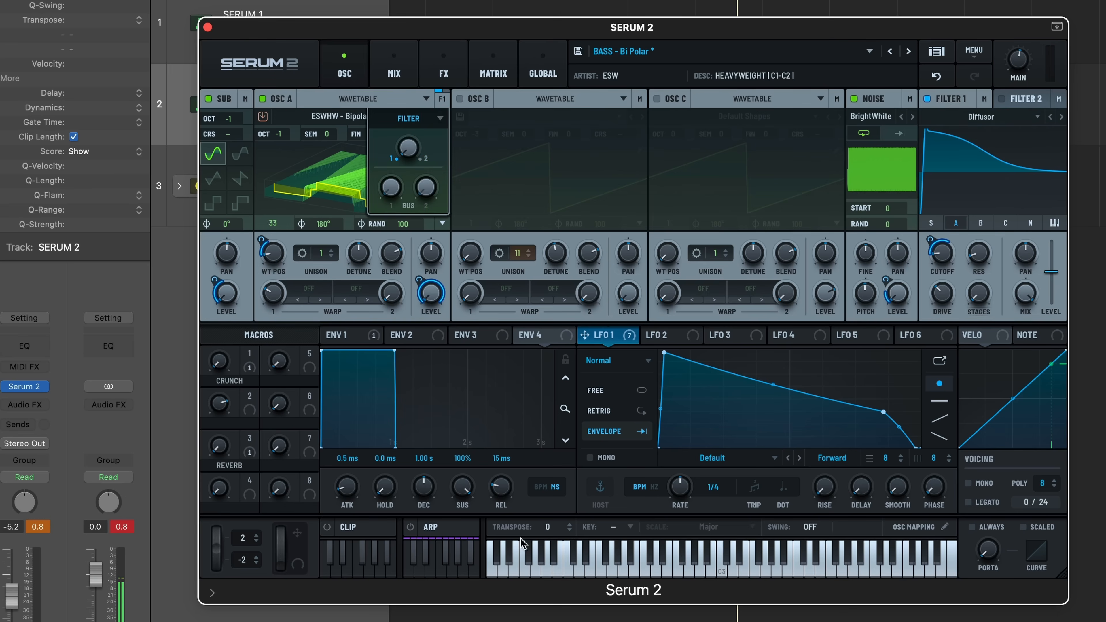
{"action": "left_click", "coordinate": [937, 257]}
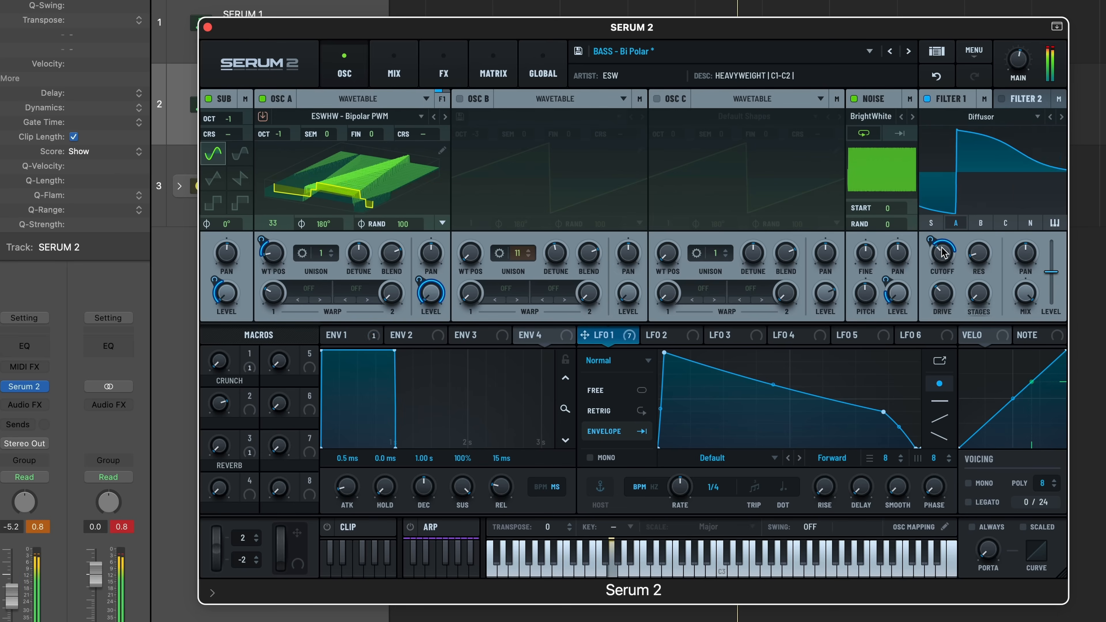
{"action": "left_click", "coordinate": [927, 99]}
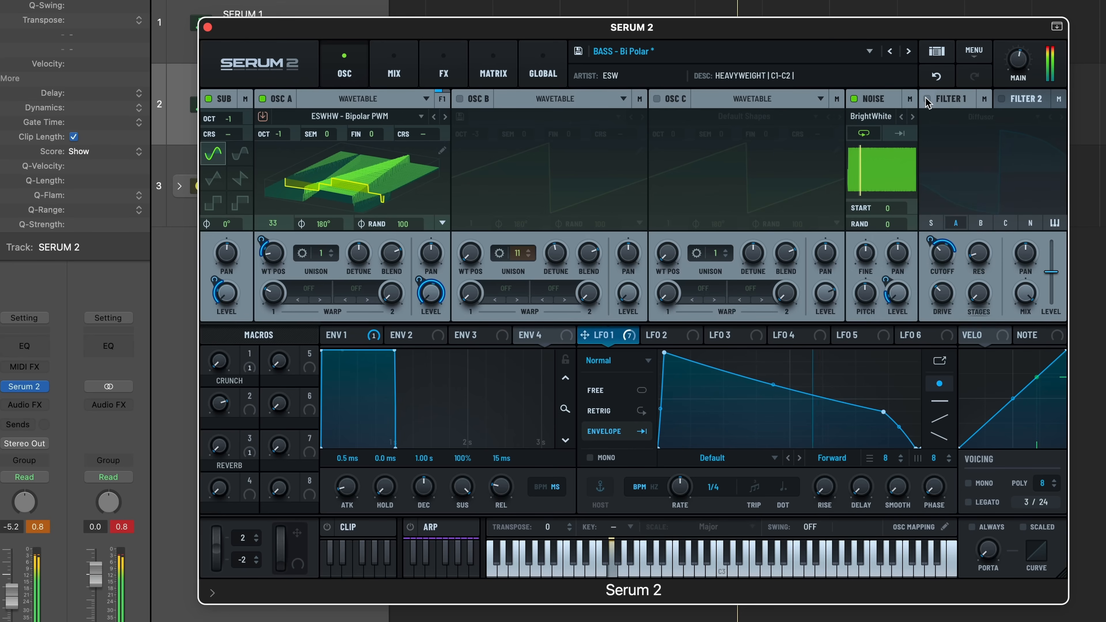
{"action": "left_click", "coordinate": [928, 99]}
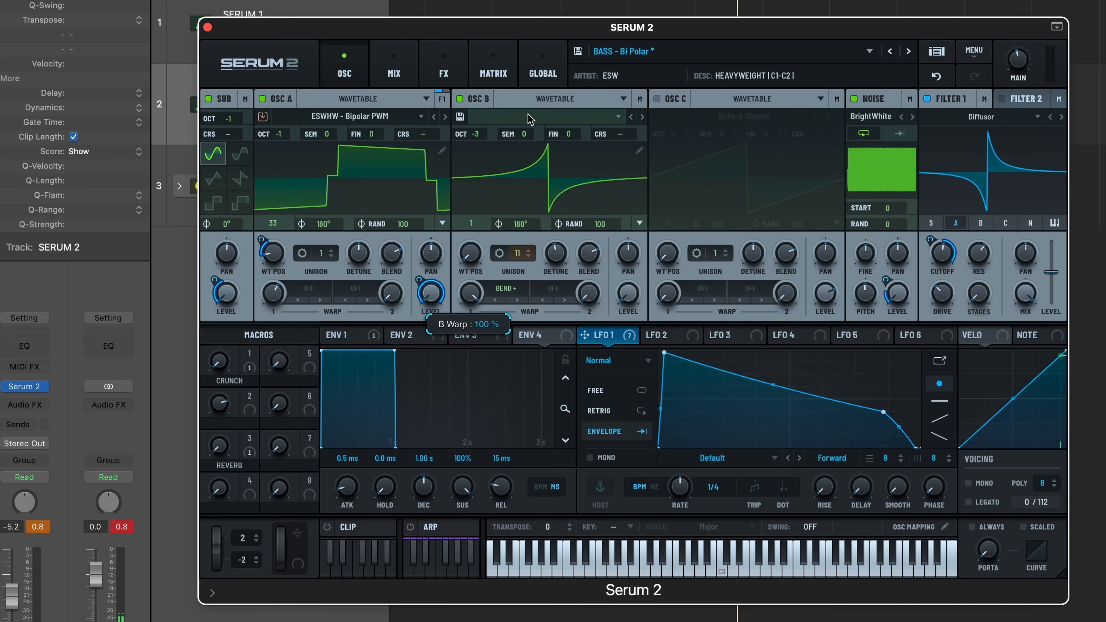
Turn off Osc B's Bend+ warp and disable Osc B.
{"action": "left_click", "coordinate": [506, 288]}
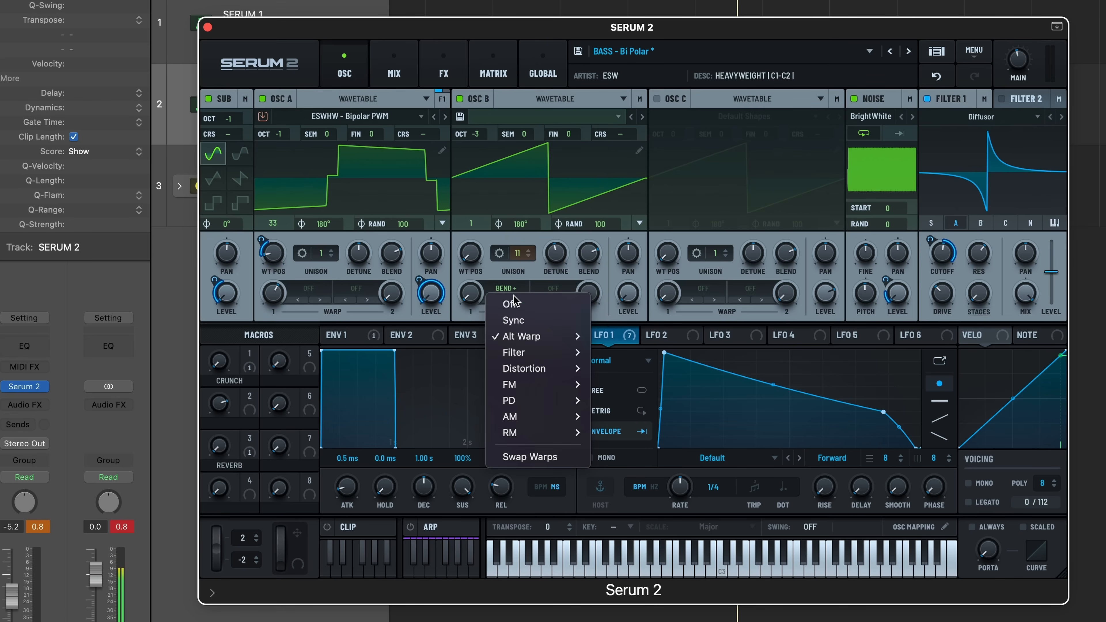
{"action": "left_click", "coordinate": [523, 307]}
{"action": "left_click", "coordinate": [459, 98]}
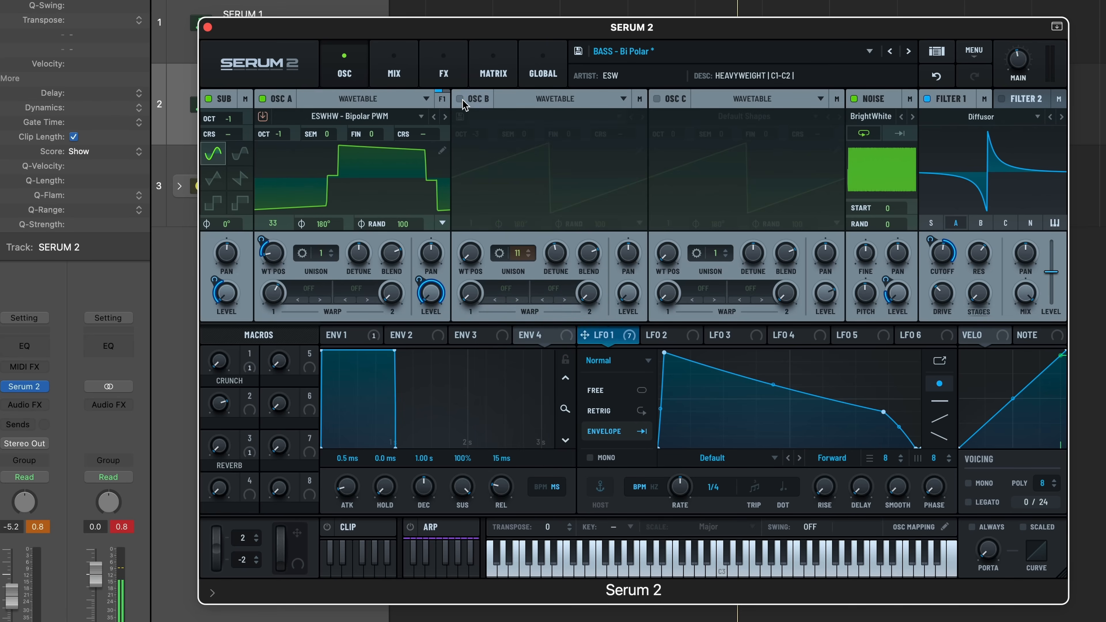
Adjust the resonance and cutoff of the Diffusor on Filter 1, and enable Filter 2.
{"action": "mouse_move", "coordinate": [979, 246]}
{"action": "left_mouse_down"}
{"action": "mouse_move", "coordinate": [981, 286]}
{"action": "mouse_move", "coordinate": [984, 248]}
{"action": "left_mouse_up"}
{"action": "left_click_drag", "start_coordinate": [944, 257], "coordinate": [944, 262]}
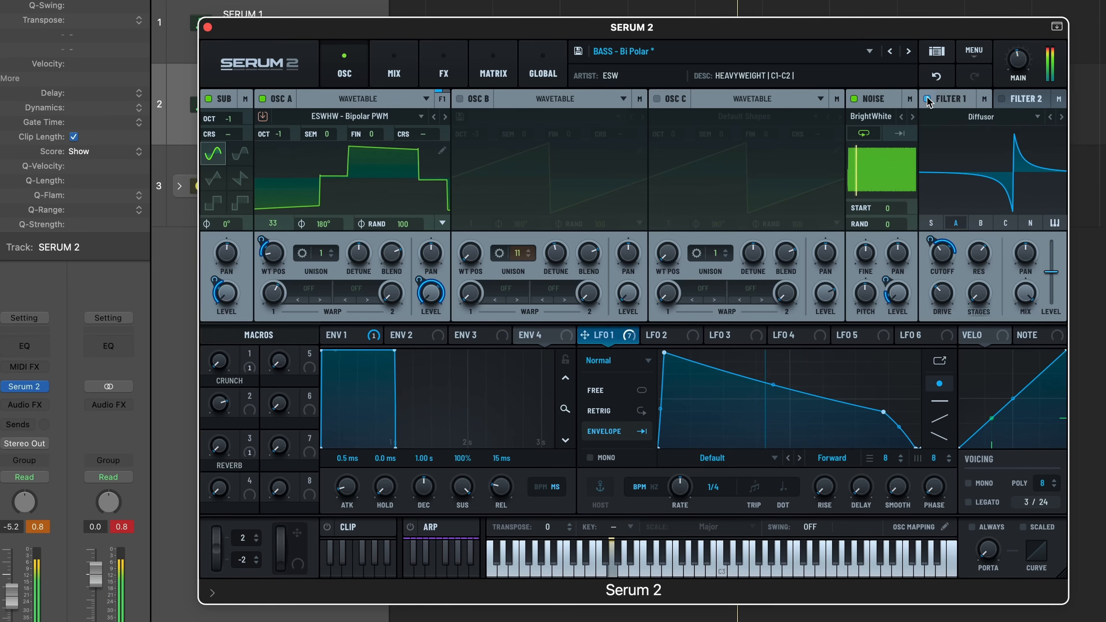
{"action": "left_click", "coordinate": [1002, 99]}
{"action": "left_click", "coordinate": [1028, 102]}
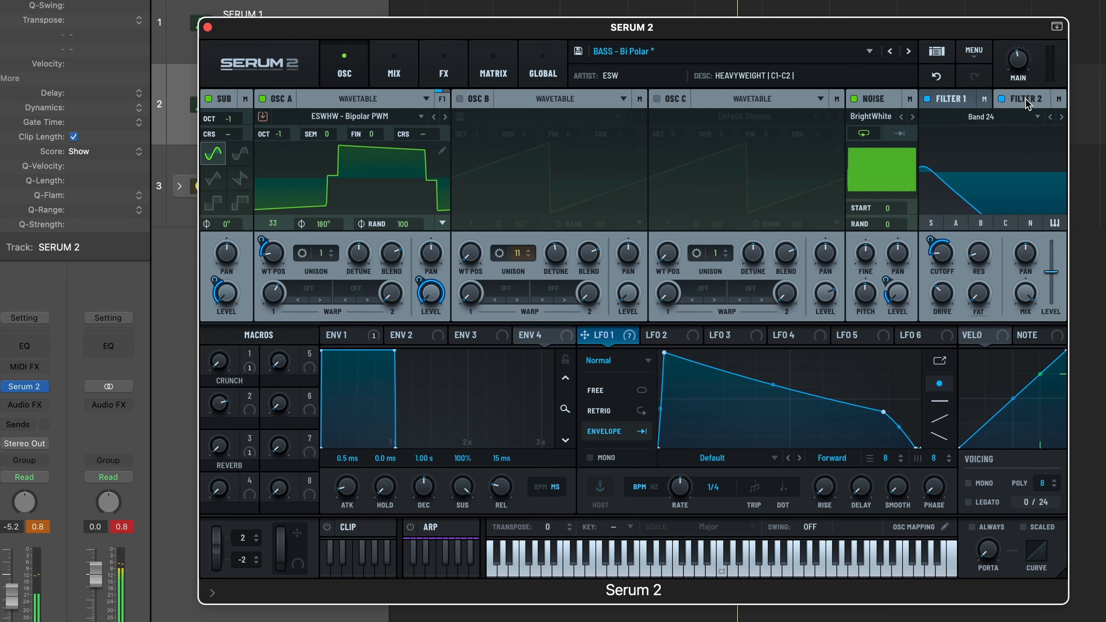
{"action": "left_click", "coordinate": [1025, 104]}
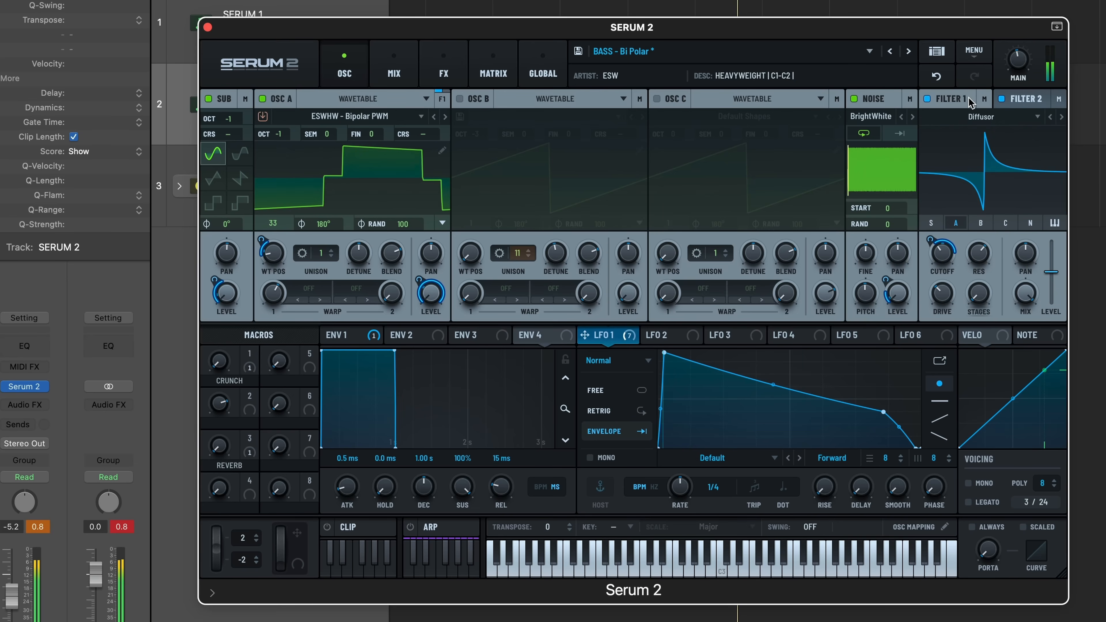
Balance Osc A between both filters, and compare the sound with Filter 1 switched off and on.
{"action": "left_click", "coordinate": [442, 99]}
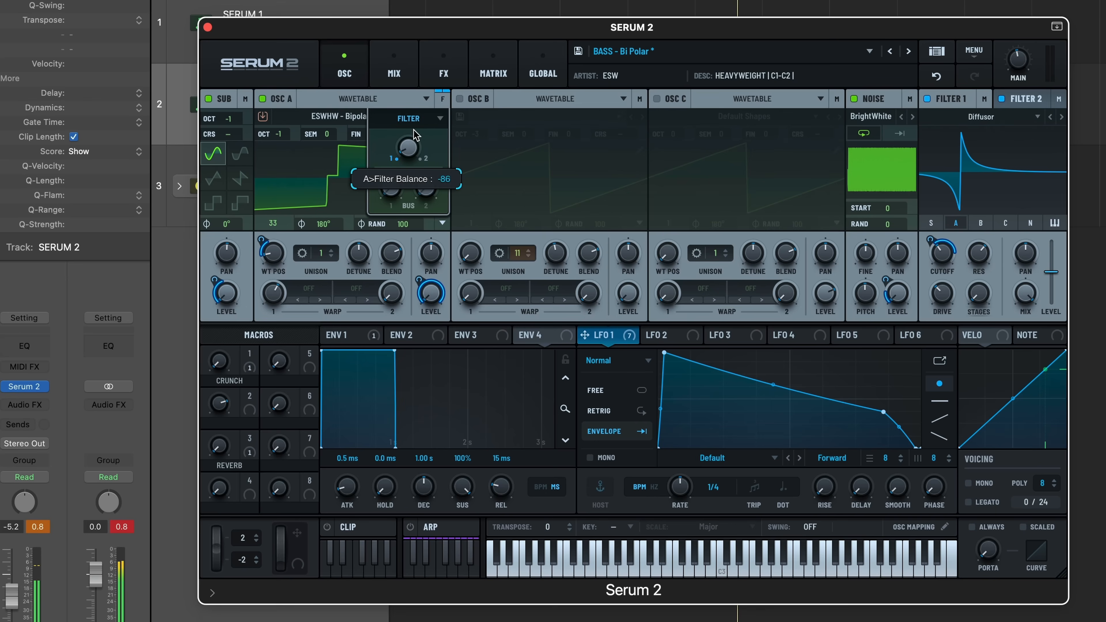
{"action": "mouse_move", "coordinate": [416, 135]}
{"action": "left_mouse_down"}
{"action": "mouse_move", "coordinate": [441, 8]}
{"action": "mouse_move", "coordinate": [410, 157]}
{"action": "left_mouse_up"}
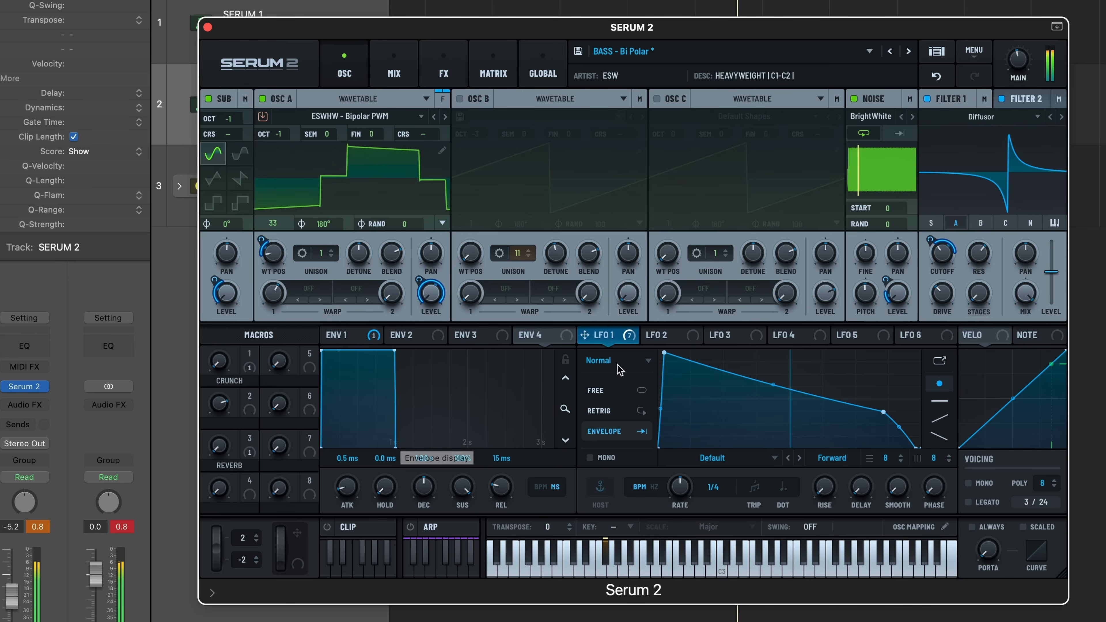
{"action": "left_click", "coordinate": [926, 97]}
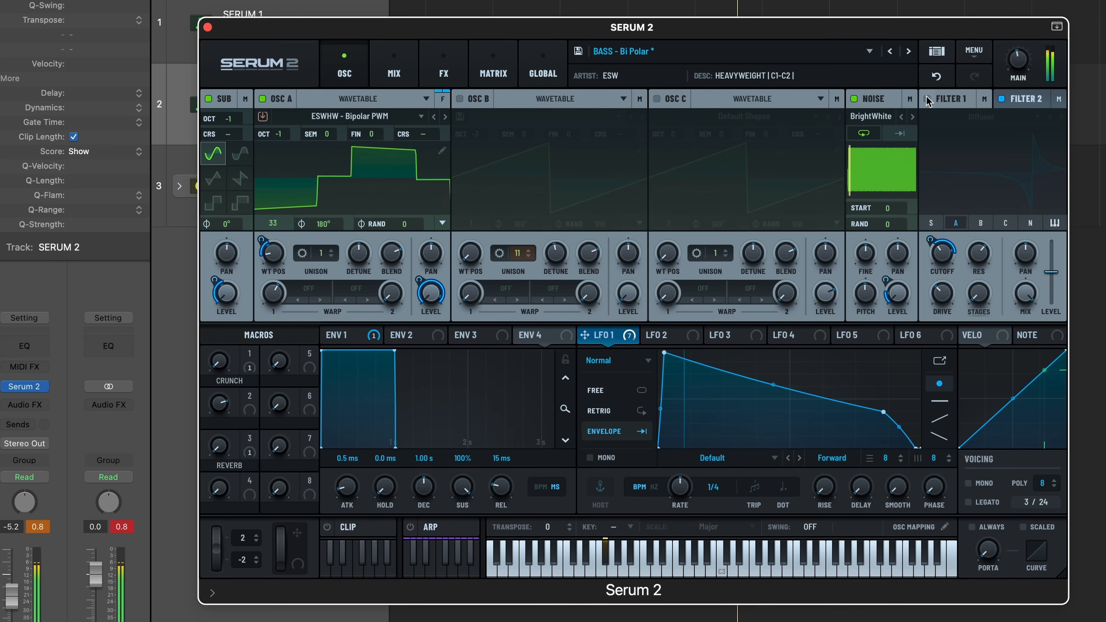
{"action": "left_click", "coordinate": [926, 97]}
{"action": "left_click", "coordinate": [926, 98]}
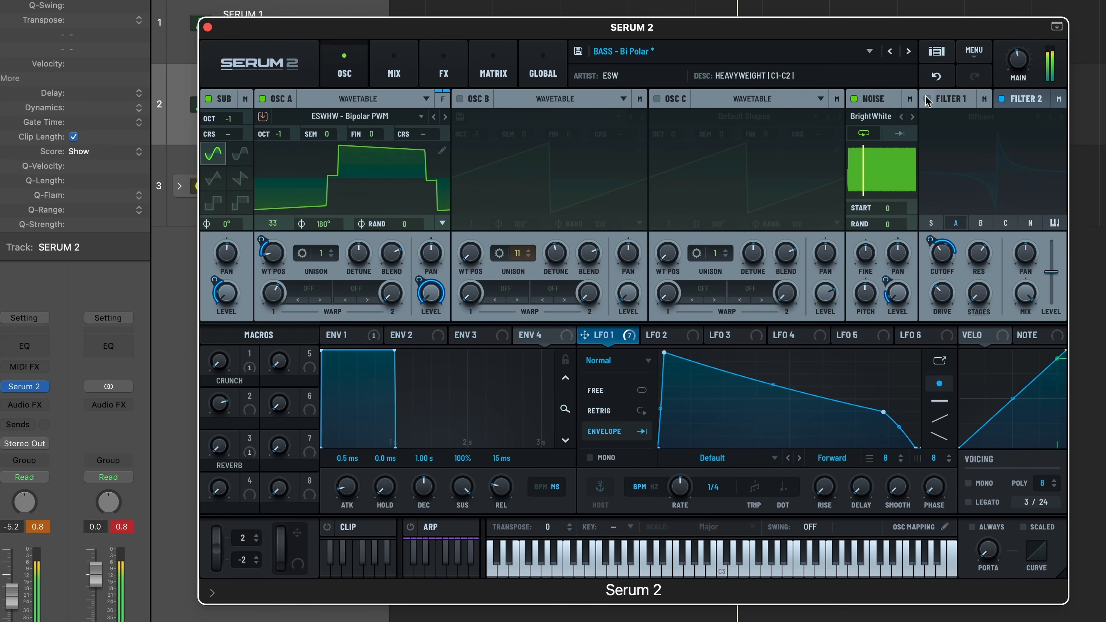
{"action": "left_click", "coordinate": [926, 97]}
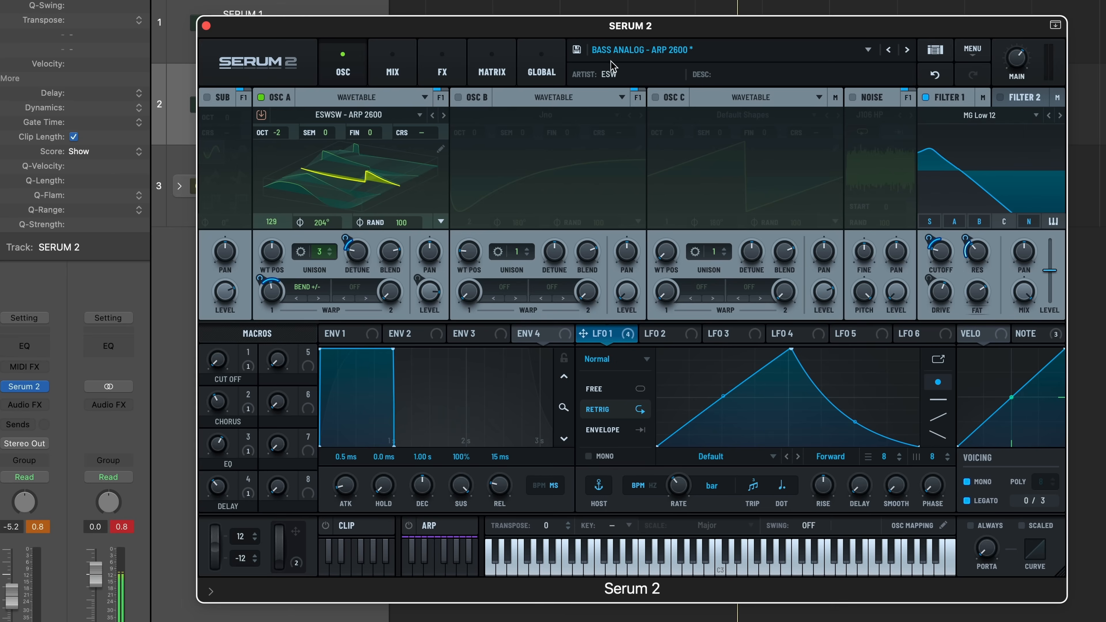
Switch Filter 1 to the MG Ladder type from the S2 Filters group and try out its cutoff.
{"action": "left_click", "coordinate": [996, 122]}
{"action": "left_click", "coordinate": [956, 29]}
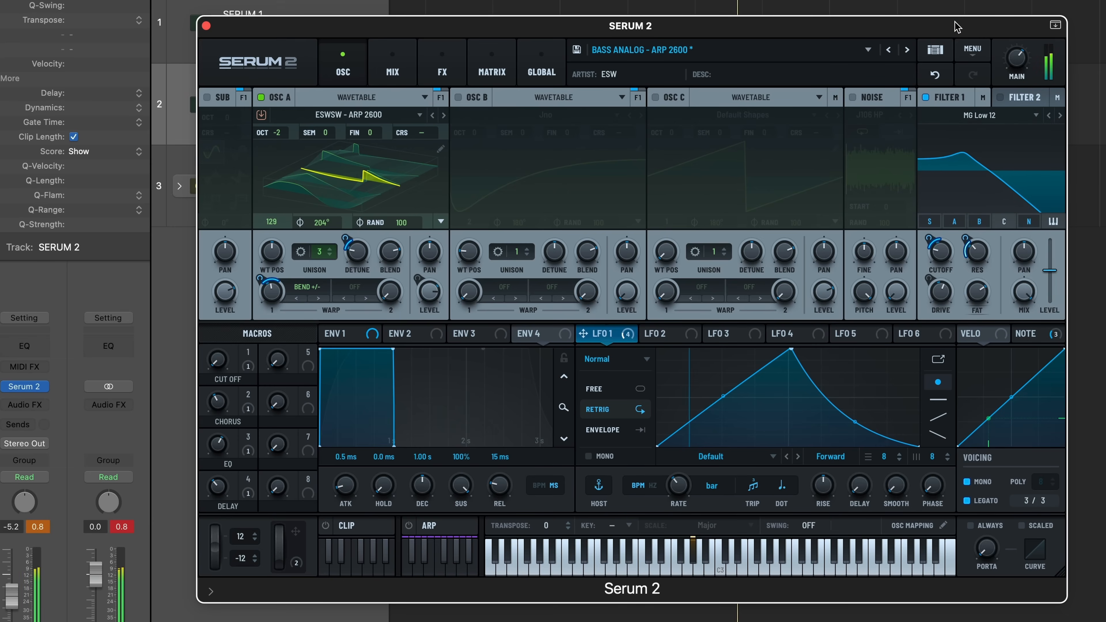
{"action": "left_click", "coordinate": [1000, 116]}
{"action": "mouse_move", "coordinate": [1015, 196]}
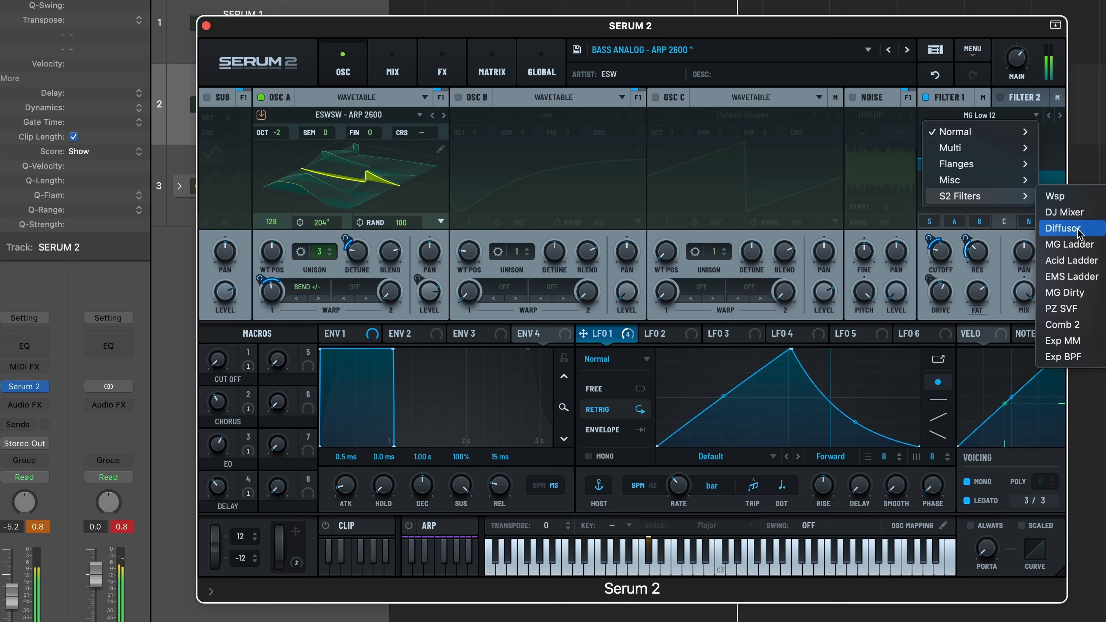
{"action": "left_click", "coordinate": [1075, 244]}
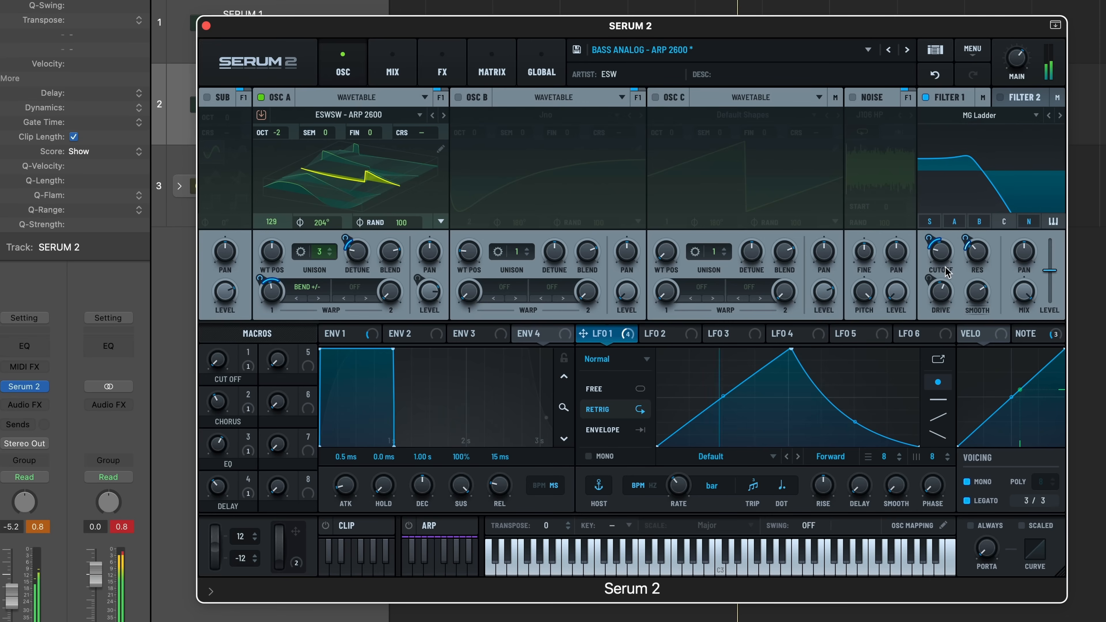
{"action": "left_click_drag", "start_coordinate": [939, 251], "coordinate": [982, 252]}
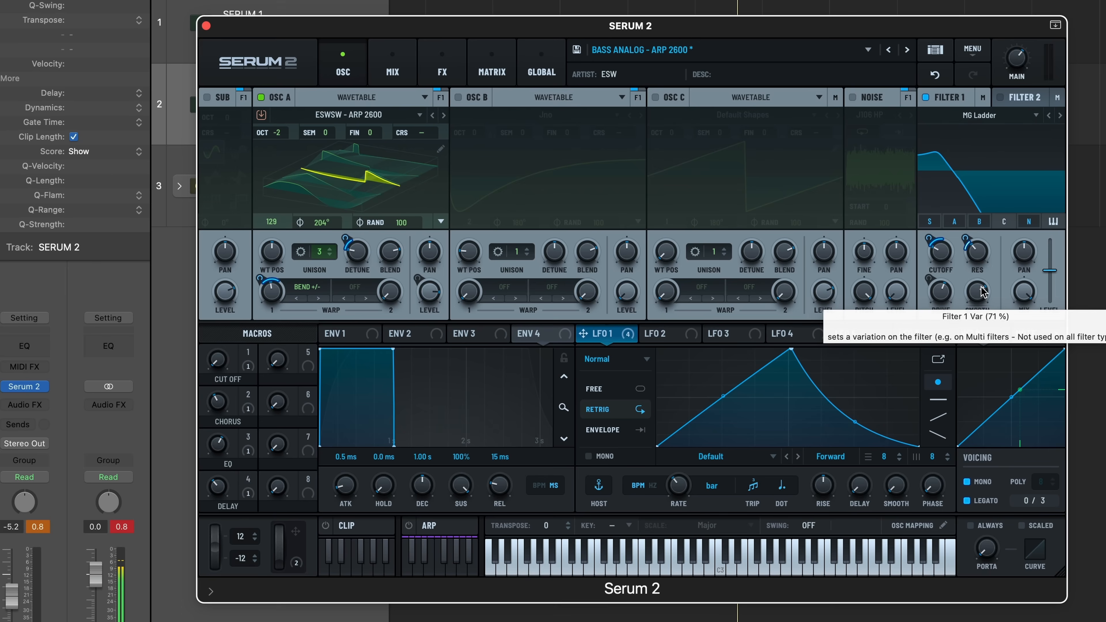
Set the Smooth amount of Filter 1's MG Ladder to 0 %, compare the modulated cutoff sound, and raise Smooth again.
{"action": "left_click", "coordinate": [984, 117]}
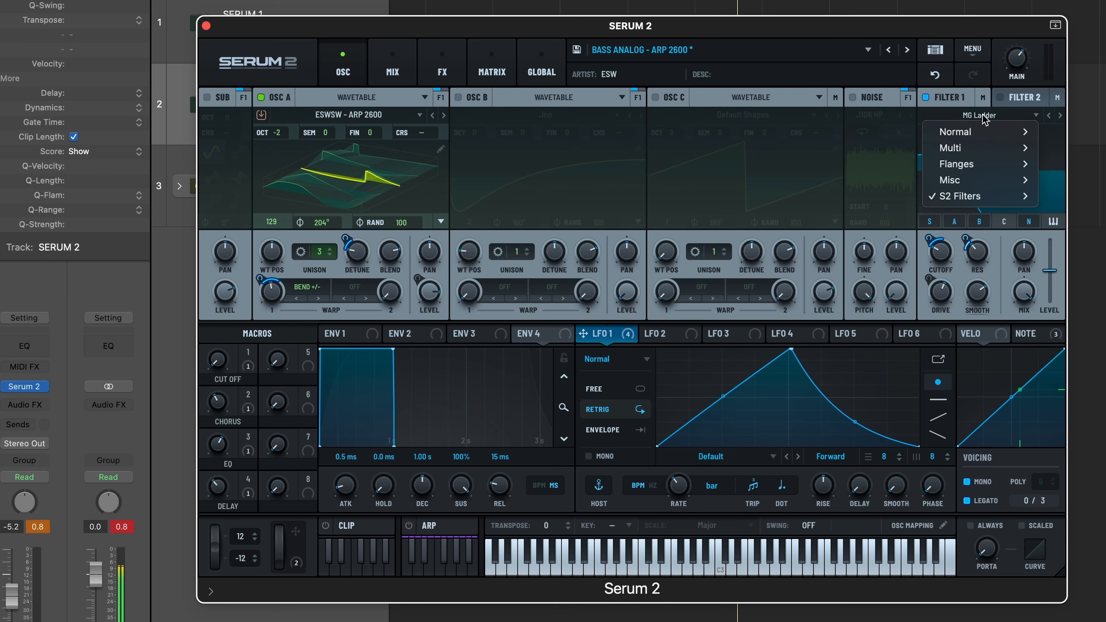
{"action": "left_click", "coordinate": [972, 303]}
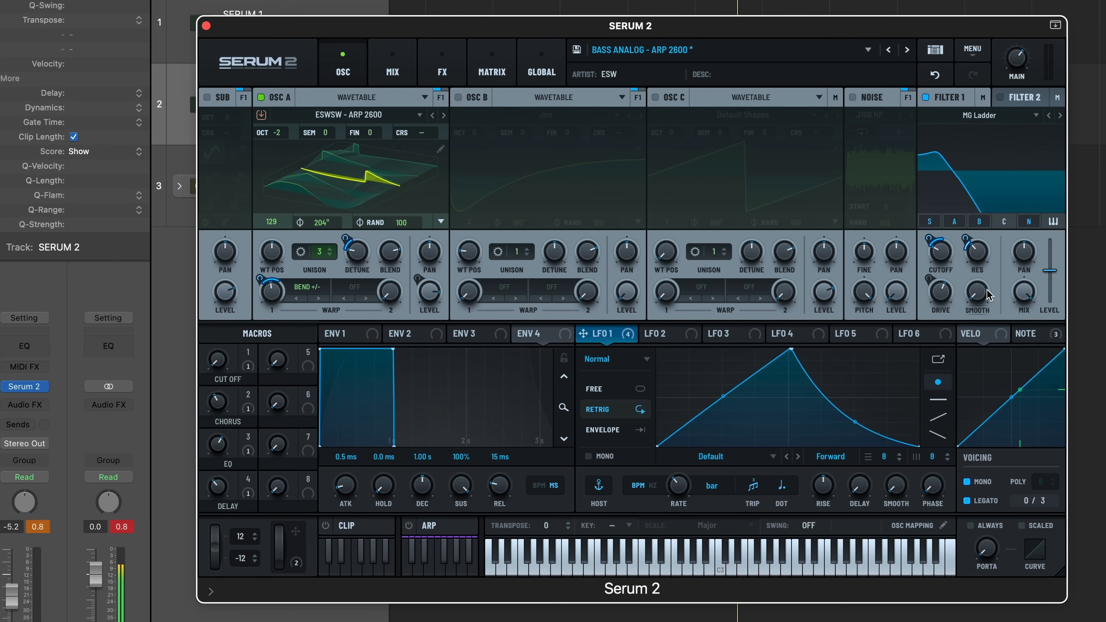
{"action": "left_click_drag", "start_coordinate": [988, 295], "coordinate": [976, 477]}
{"action": "mouse_move", "coordinate": [980, 302]}
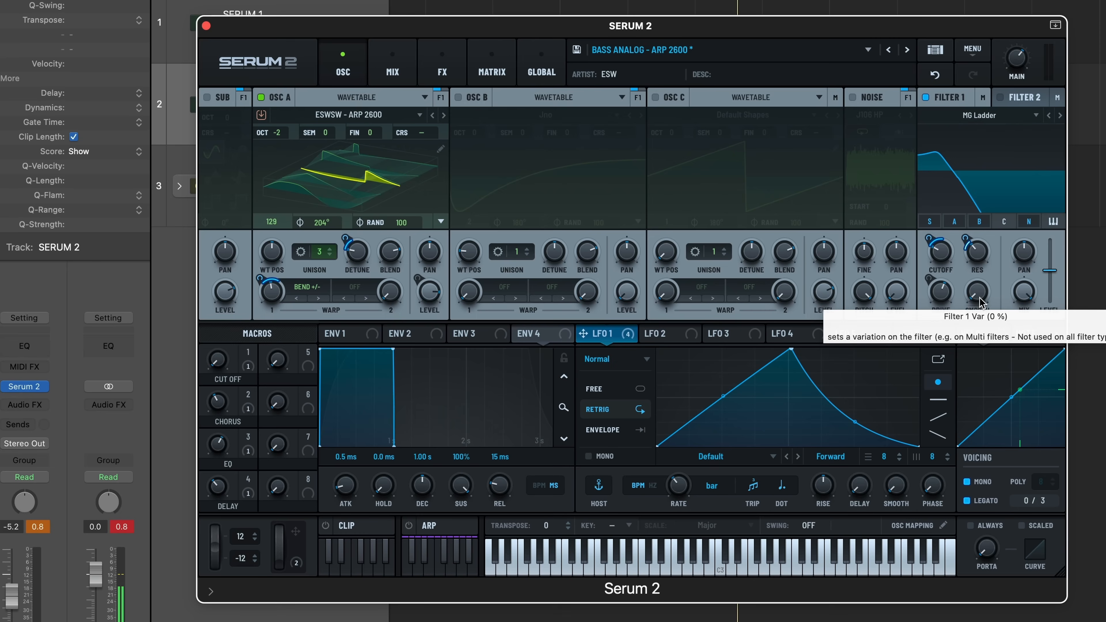
{"action": "left_click_drag", "start_coordinate": [980, 297], "coordinate": [994, 329]}
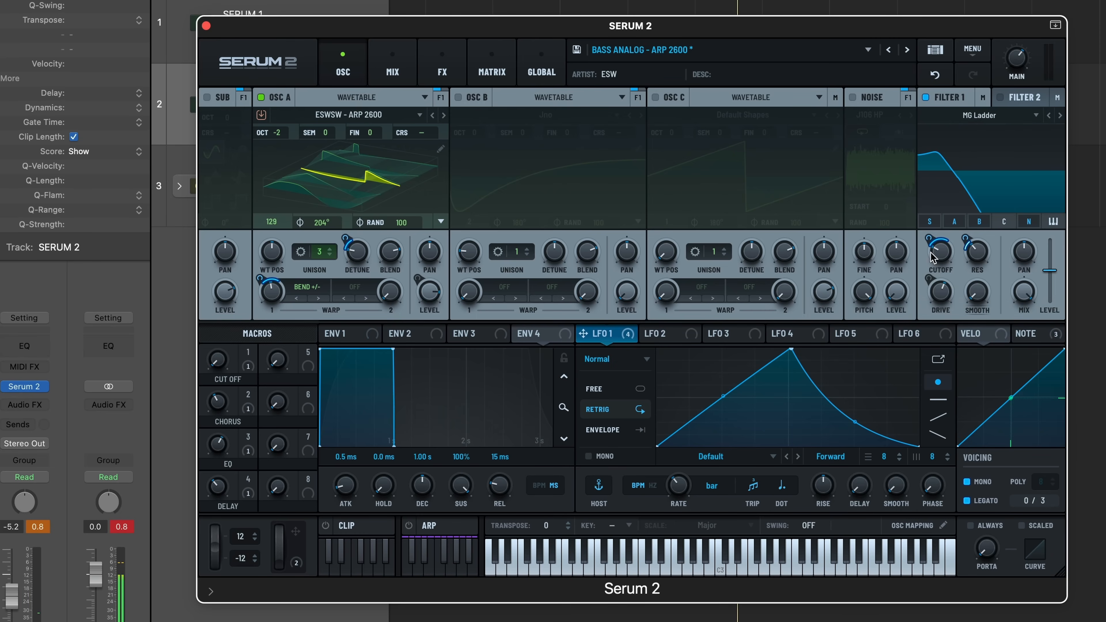
{"action": "mouse_move", "coordinate": [932, 245]}
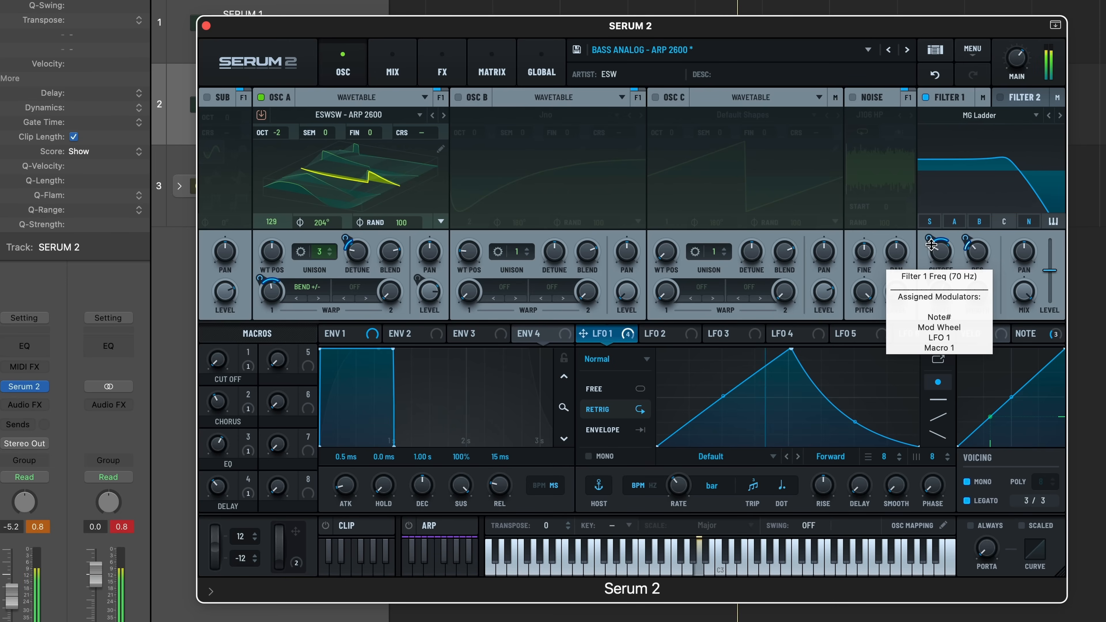
{"action": "left_click_drag", "start_coordinate": [980, 296], "coordinate": [980, 214]}
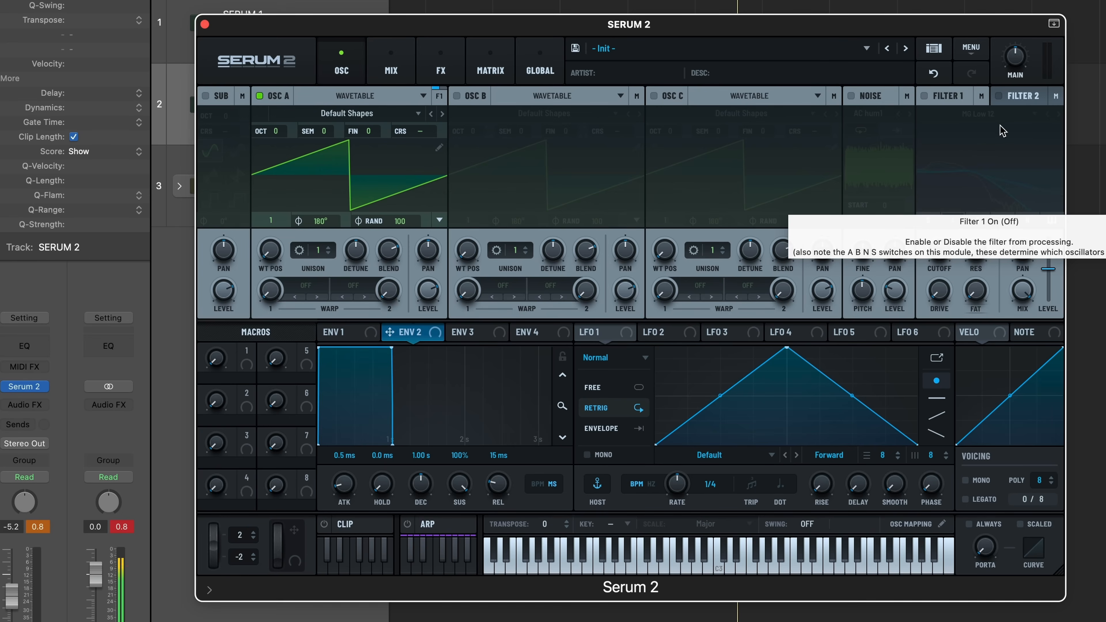
Enable Filter 1 as an Acid Ladder and switch its graph to the first Frequency Response display mode.
{"action": "left_click", "coordinate": [924, 96]}
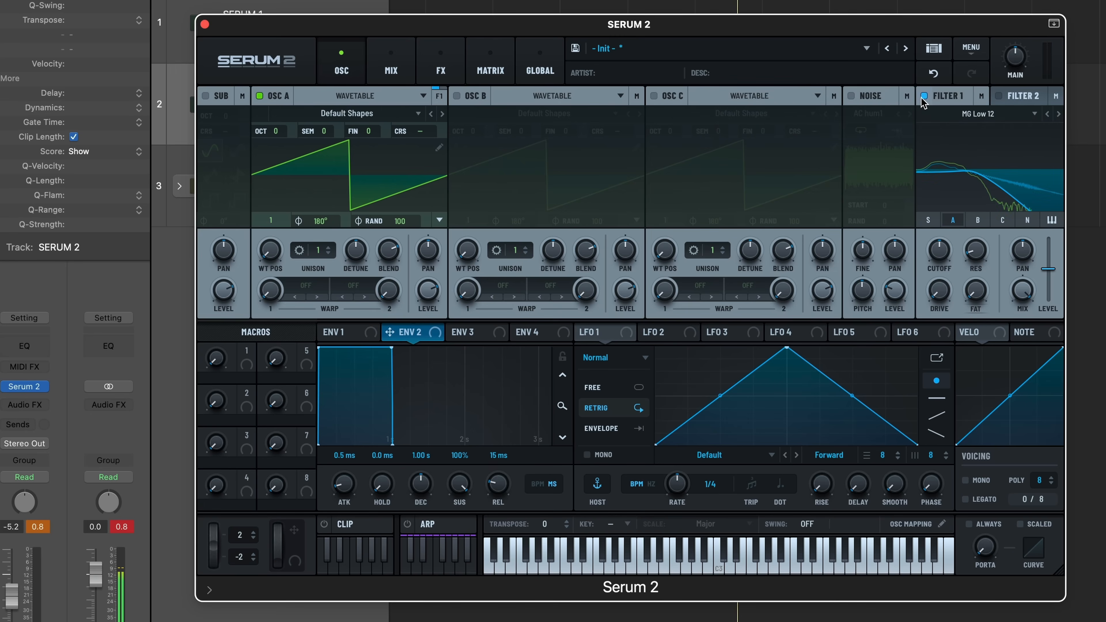
{"action": "left_click", "coordinate": [978, 114]}
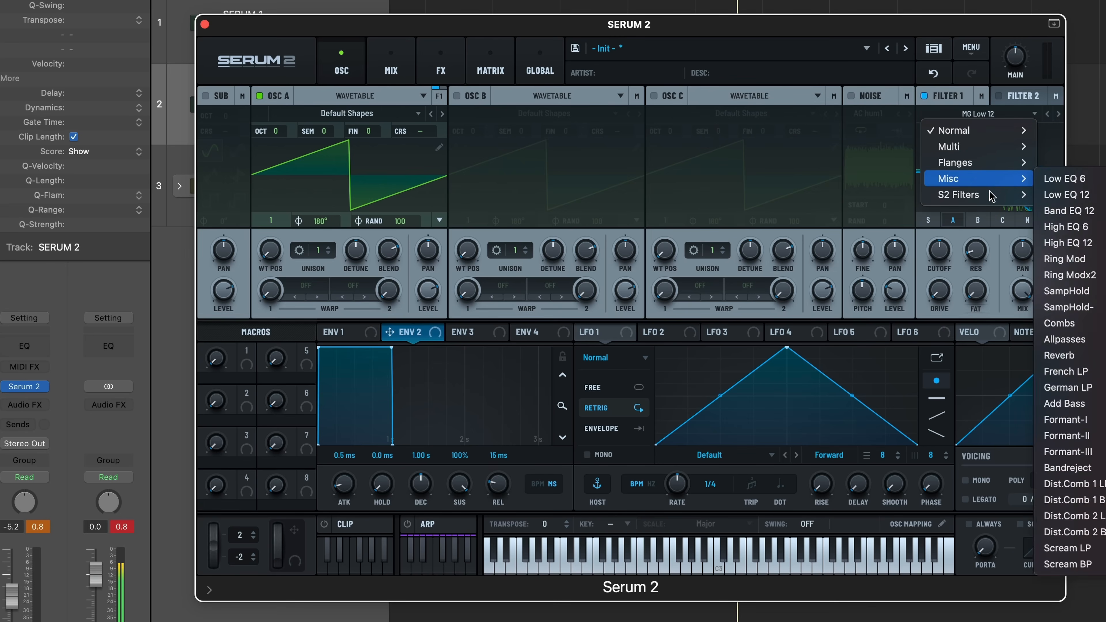
{"action": "mouse_move", "coordinate": [992, 199]}
{"action": "left_click", "coordinate": [1062, 261]}
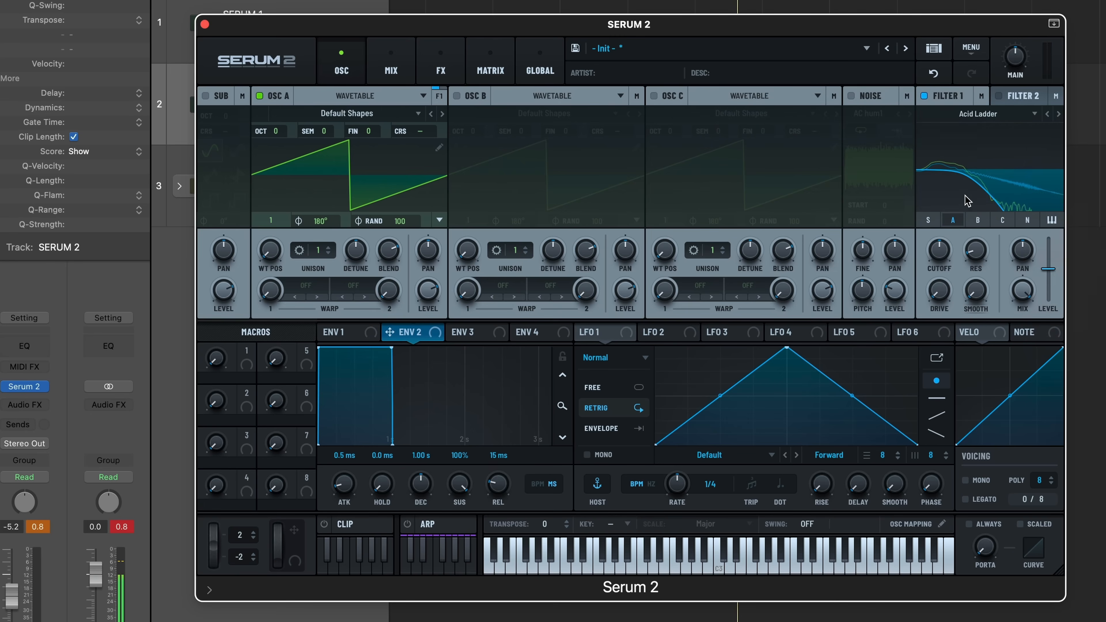
{"action": "right_click", "coordinate": [974, 182]}
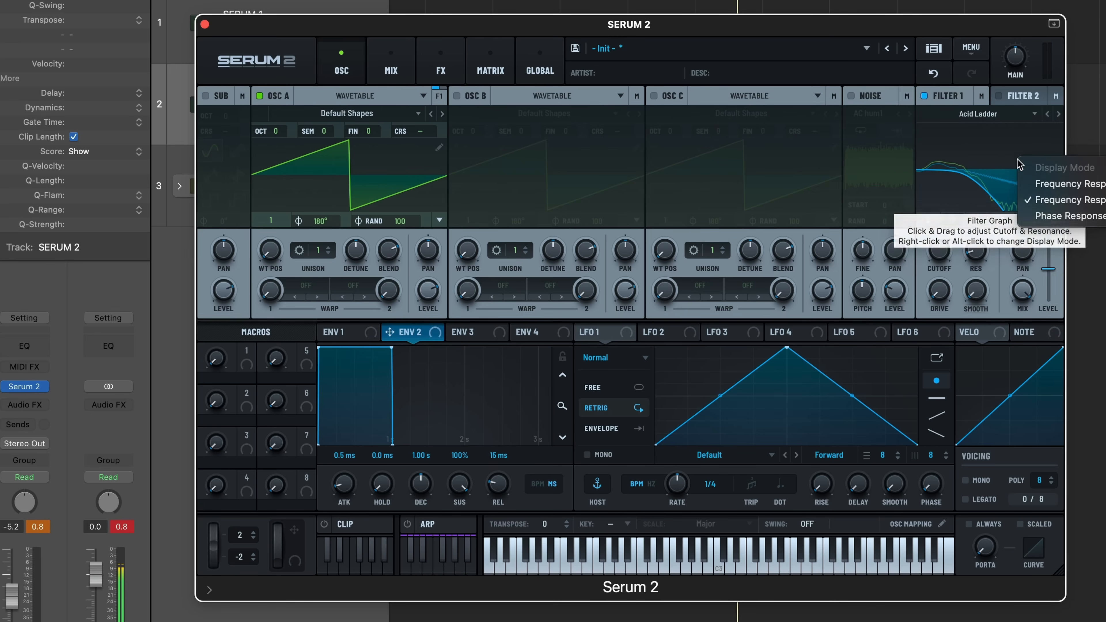
{"action": "left_click", "coordinate": [1042, 183]}
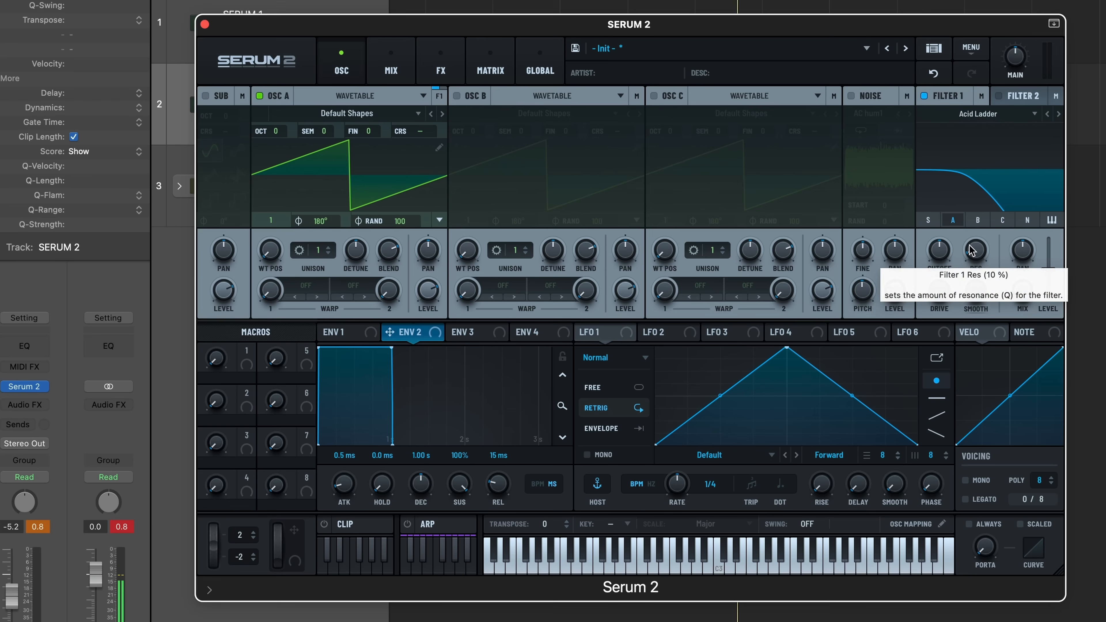
Set Osc A's octave to -2 and shape Env 2 with a 1.12 s decay and no sustain.
{"action": "left_click_drag", "start_coordinate": [275, 140], "coordinate": [276, 160]}
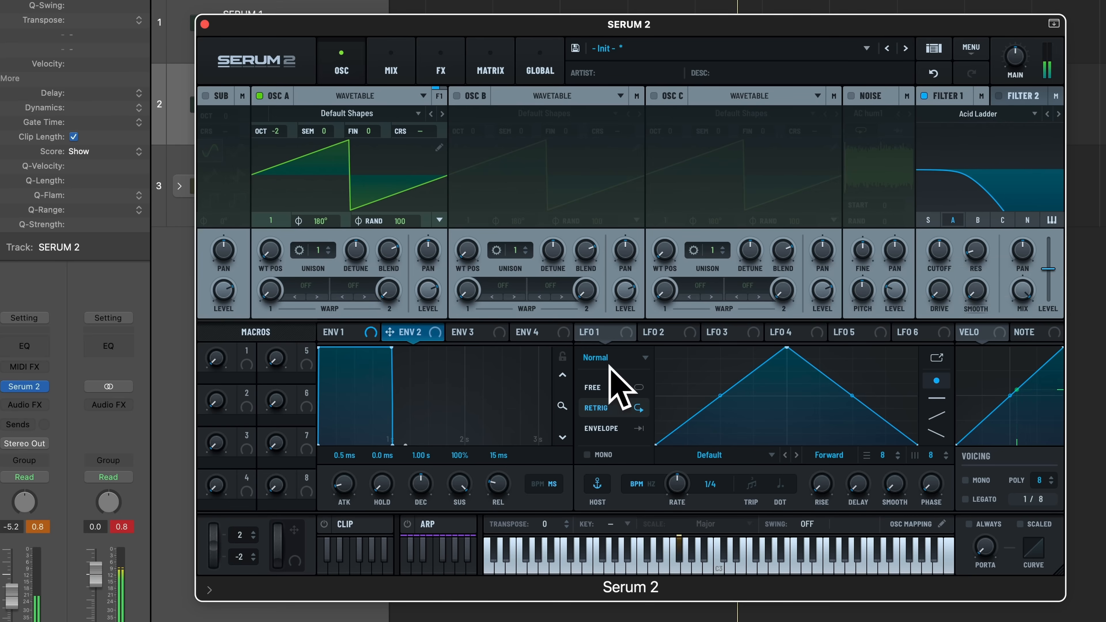
{"action": "left_click_drag", "start_coordinate": [390, 349], "coordinate": [399, 594]}
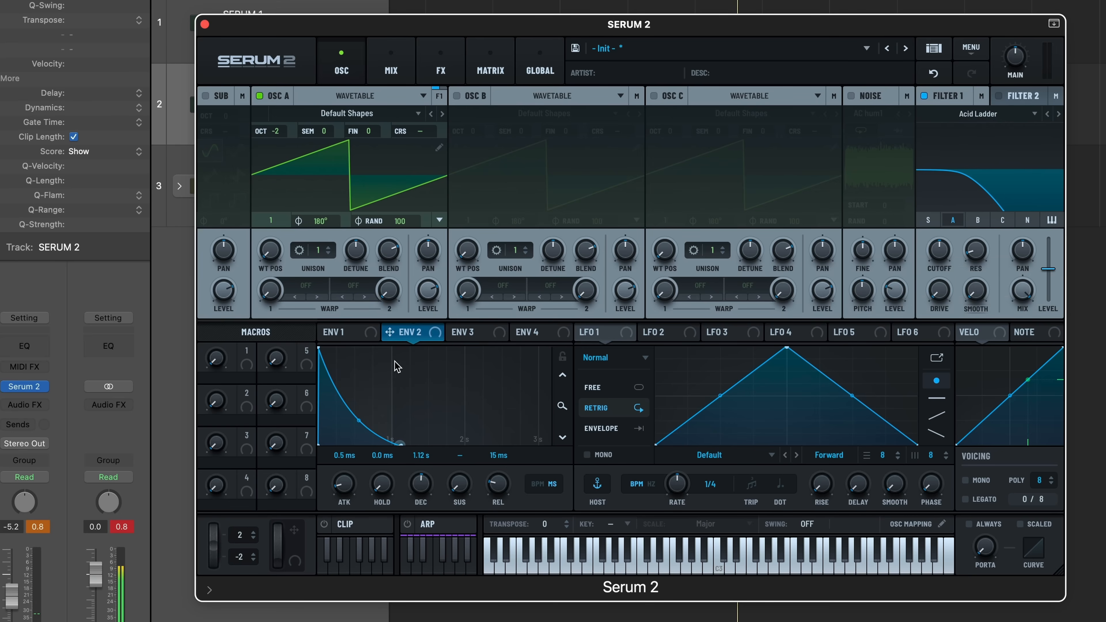
Modulate Filter 1's cutoff with Env 2 at about 54%, check Osc A's filter balance, and lower the base cutoff.
{"action": "left_click_drag", "start_coordinate": [389, 343], "coordinate": [937, 284]}
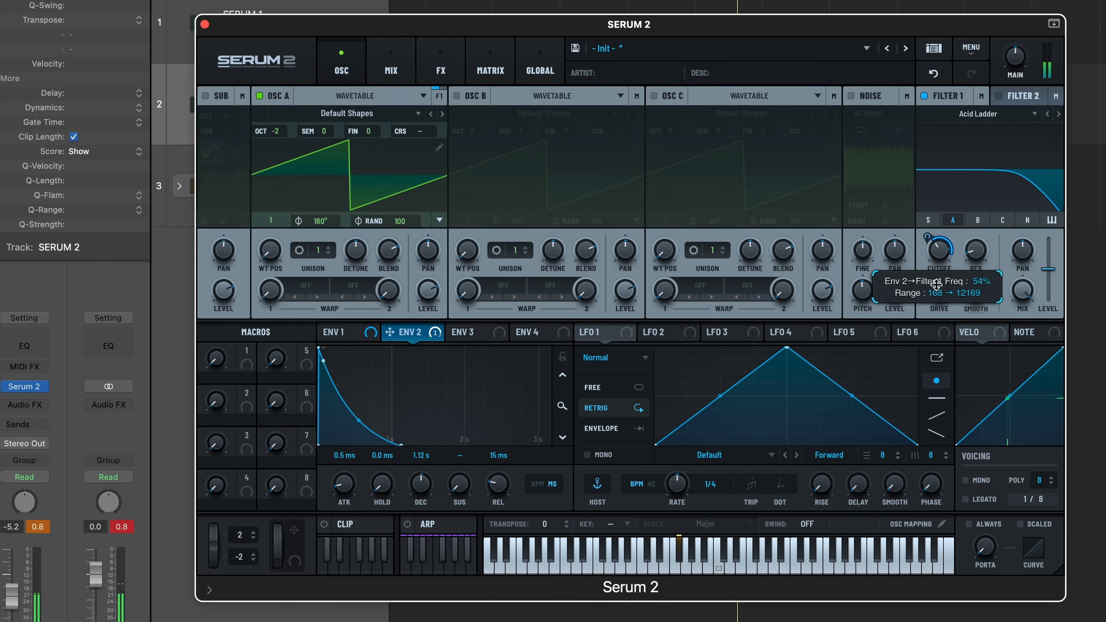
{"action": "left_click", "coordinate": [440, 96]}
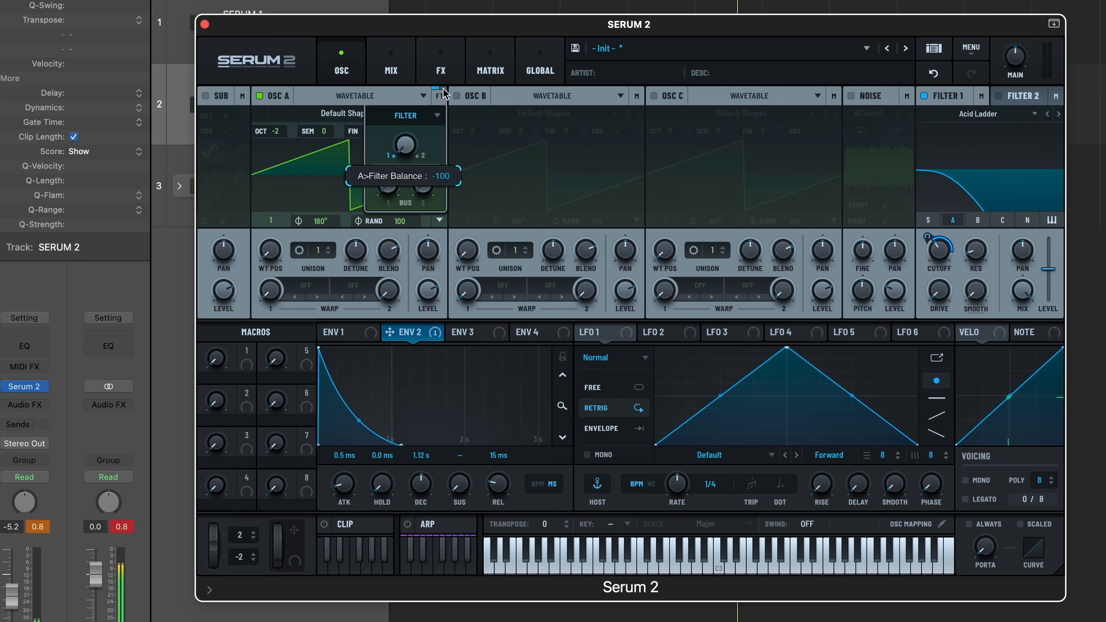
{"action": "left_click", "coordinate": [492, 163]}
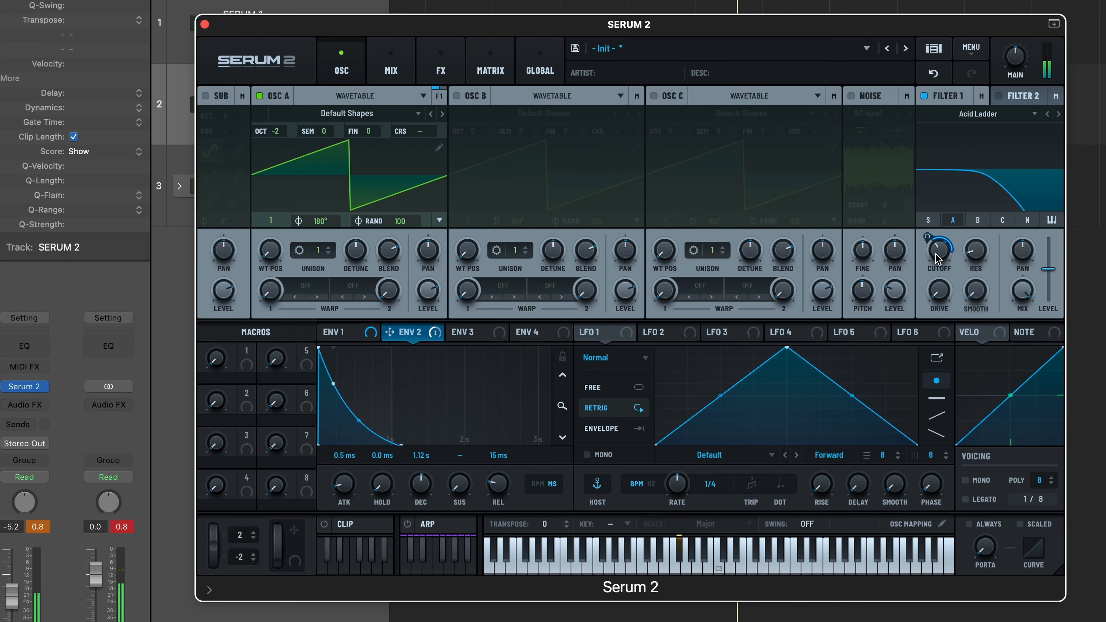
{"action": "left_click_drag", "start_coordinate": [937, 254], "coordinate": [938, 269]}
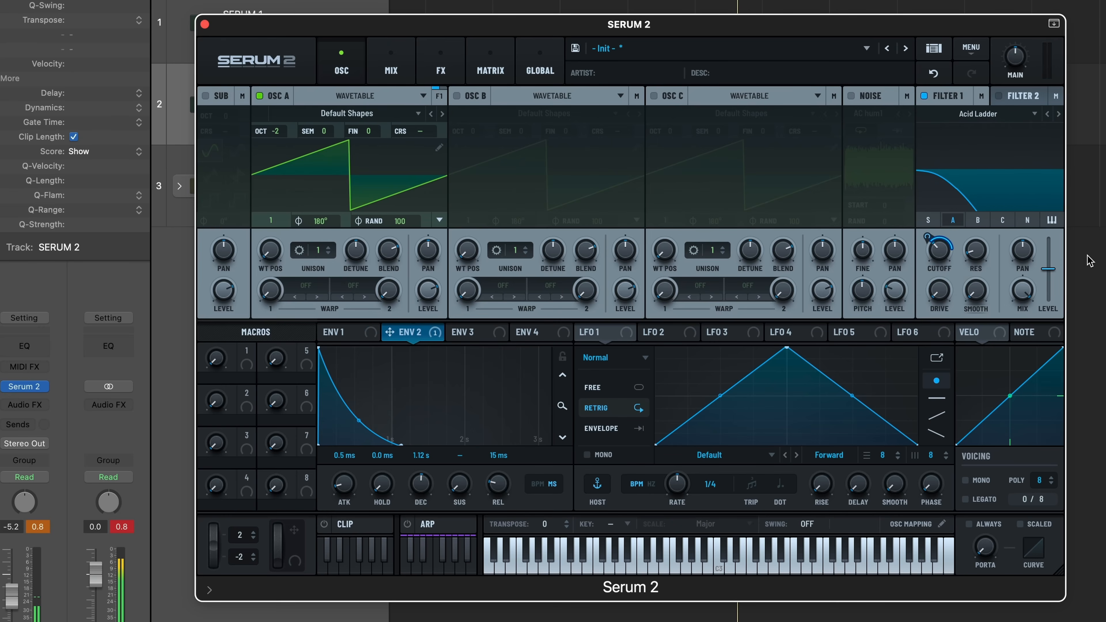
Raise Filter 1's output level, resonance and drive, and try out its Smooth control on the Acid Ladder.
{"action": "left_click_drag", "start_coordinate": [1056, 274], "coordinate": [1060, 260]}
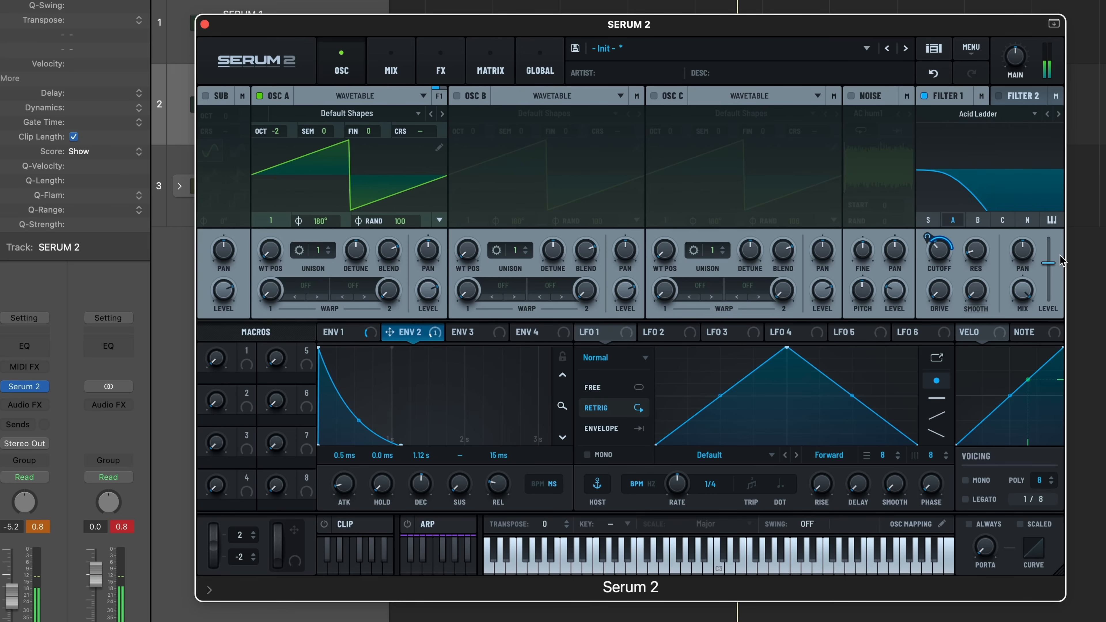
{"action": "left_click_drag", "start_coordinate": [987, 261], "coordinate": [982, 246]}
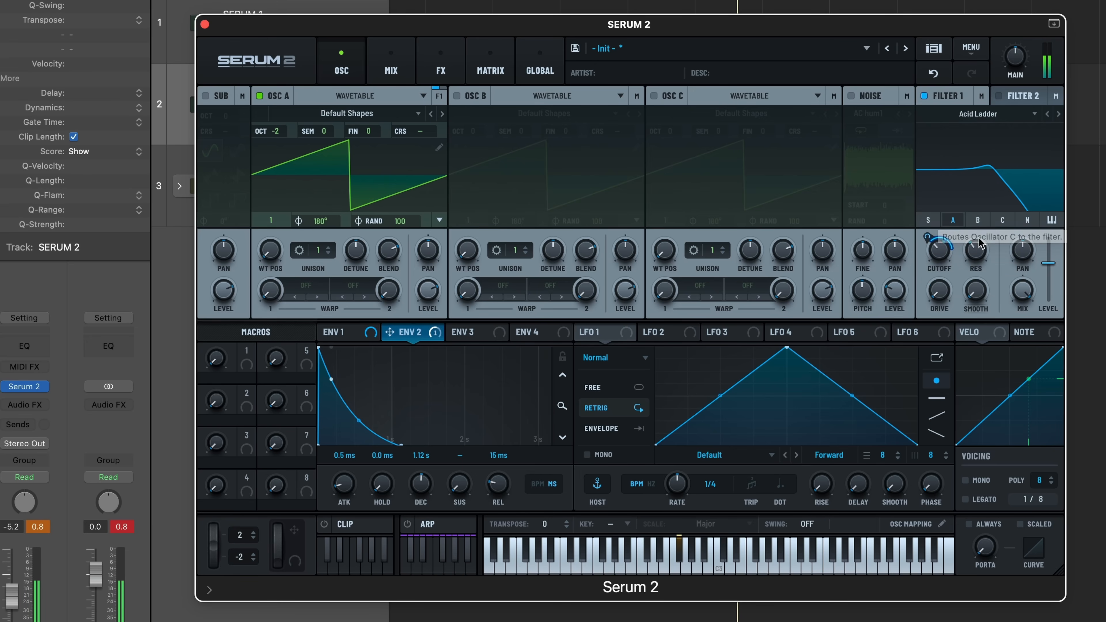
{"action": "left_click_drag", "start_coordinate": [982, 246], "coordinate": [988, 220]}
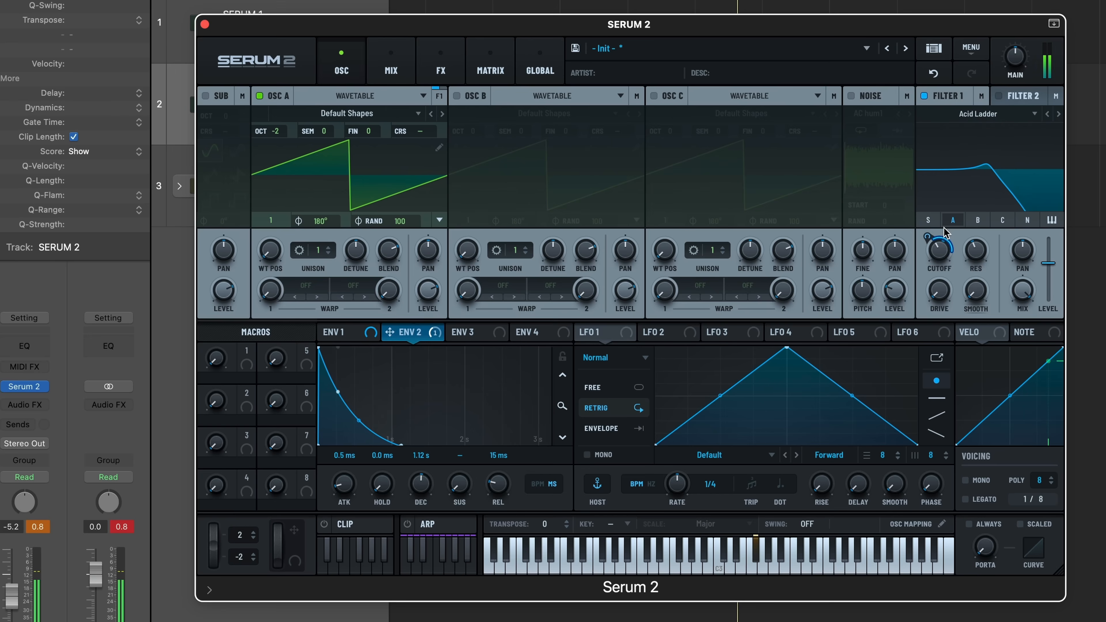
{"action": "left_click_drag", "start_coordinate": [946, 286], "coordinate": [942, 262]}
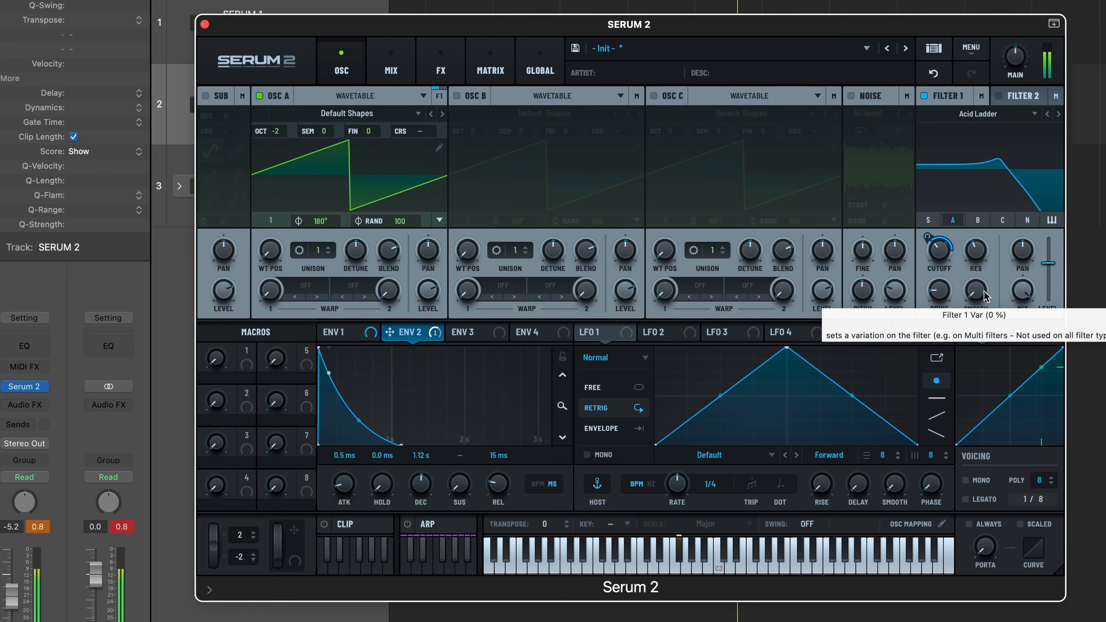
{"action": "left_click_drag", "start_coordinate": [986, 297], "coordinate": [986, 219]}
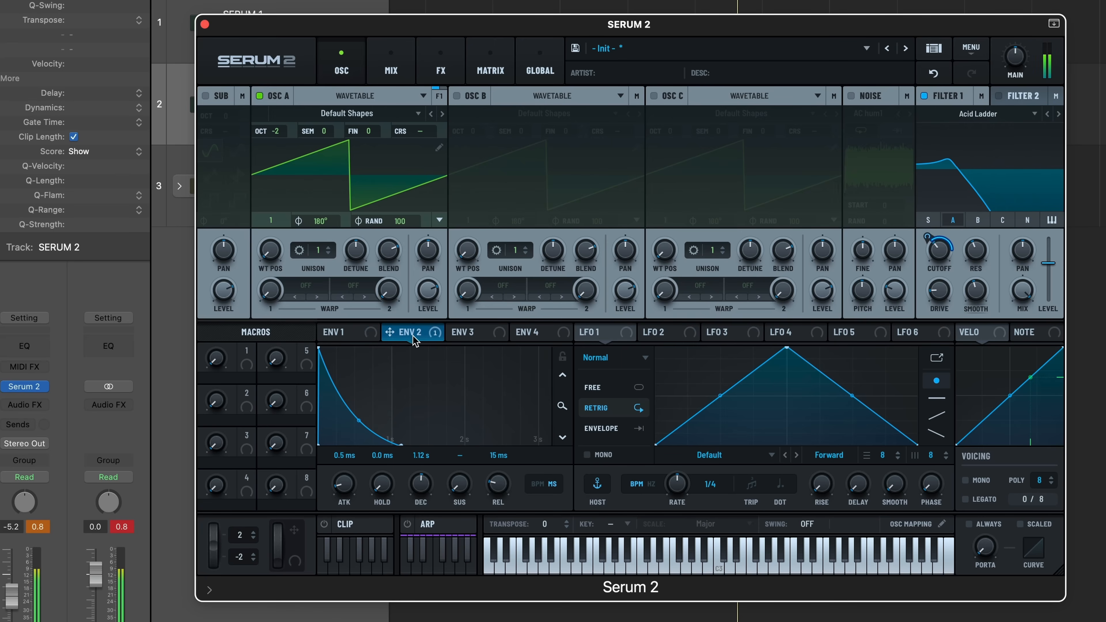
Fine-tune the Acid Ladder's sound on Filter 1 and shorten Env 2's decay to 527 ms.
{"action": "left_click_drag", "start_coordinate": [976, 245], "coordinate": [953, 253]}
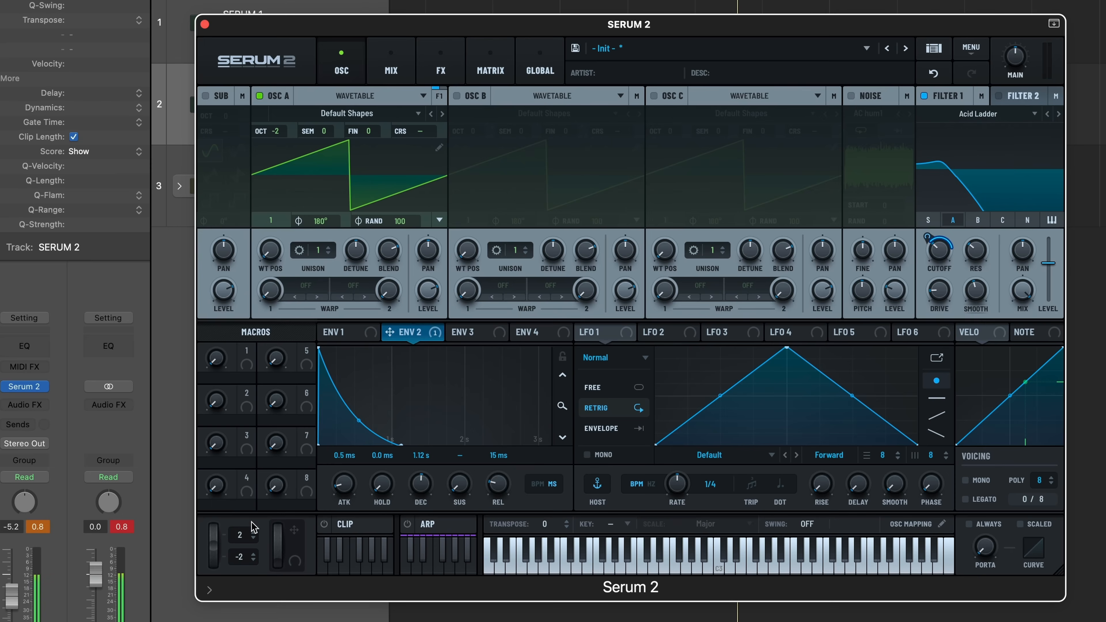
{"action": "left_click_drag", "start_coordinate": [413, 495], "coordinate": [419, 502]}
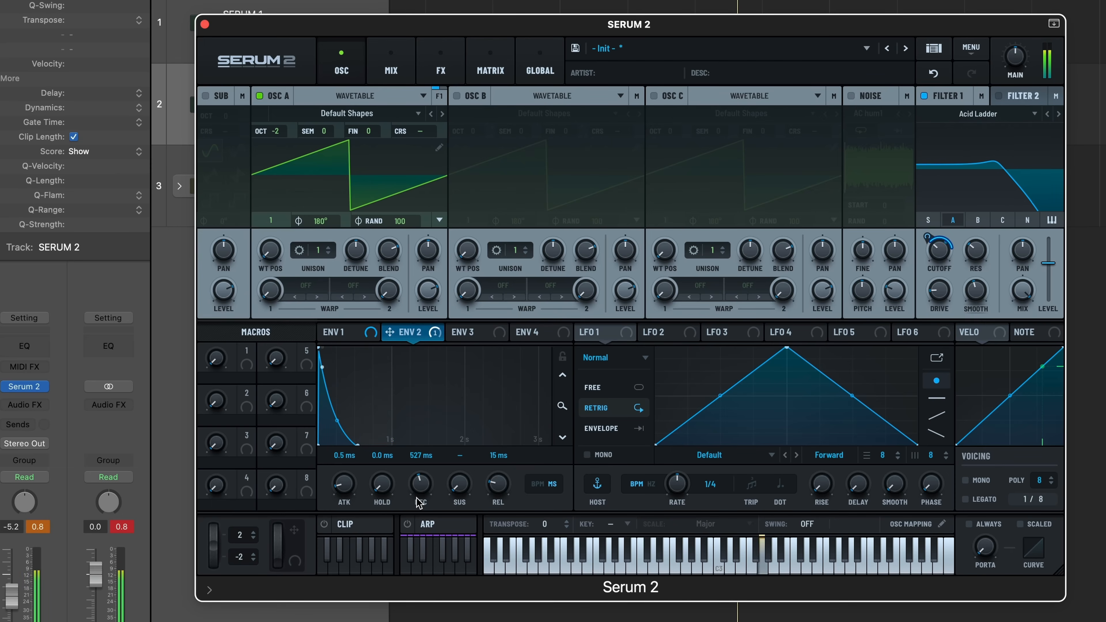
{"action": "mouse_move", "coordinate": [937, 247]}
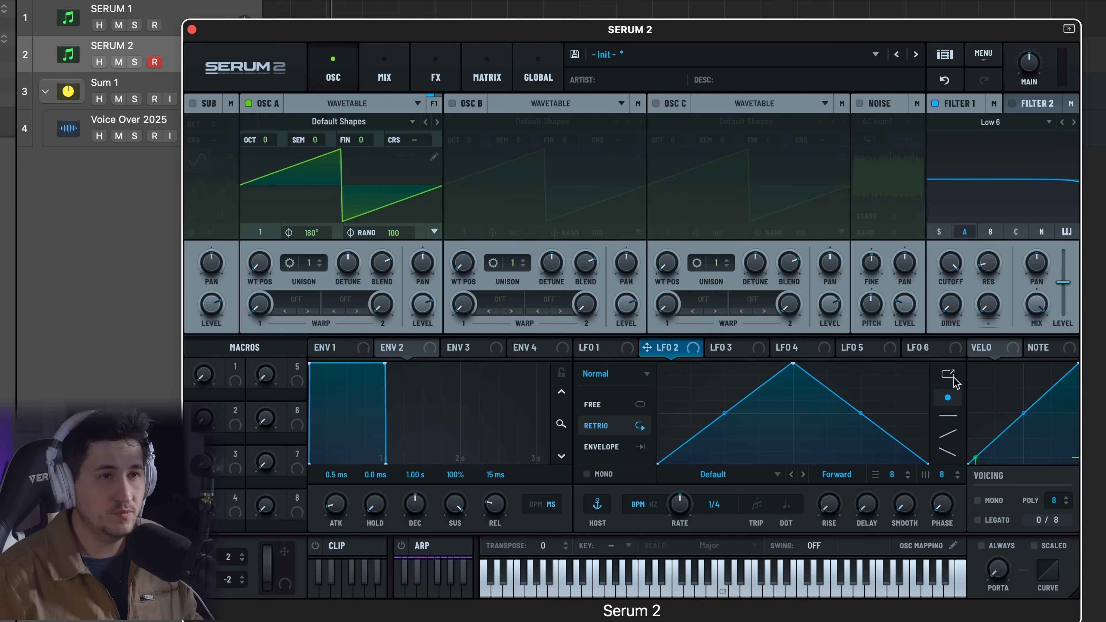
View LFO 2 in the enlarged editor, close it, and add a point on the rising slope at full height.
{"action": "left_click", "coordinate": [948, 375]}
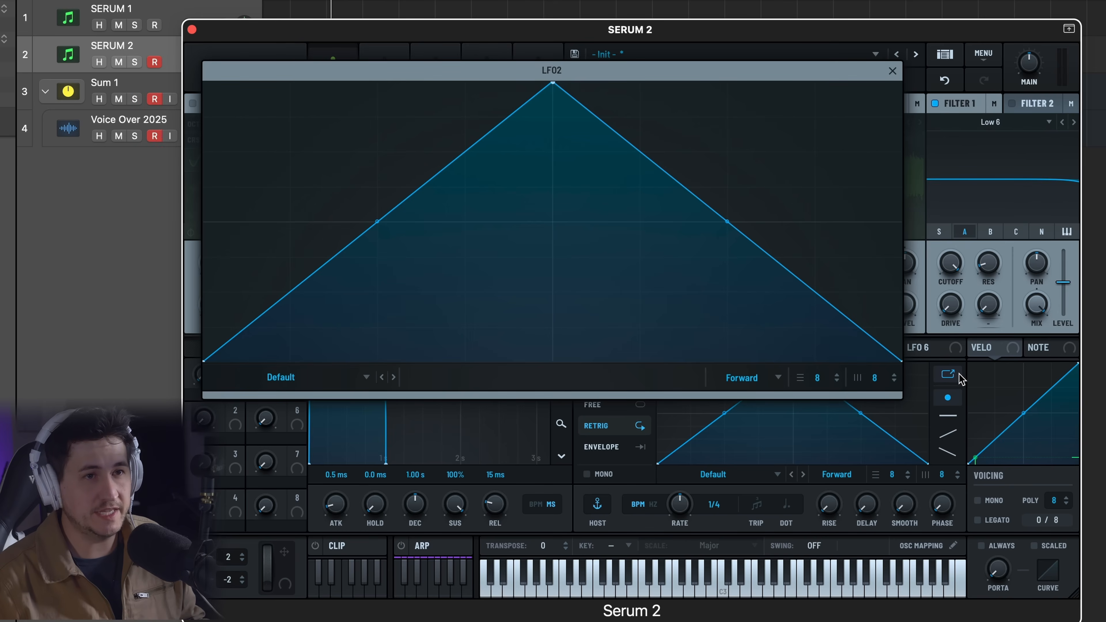
{"action": "left_click", "coordinate": [891, 72]}
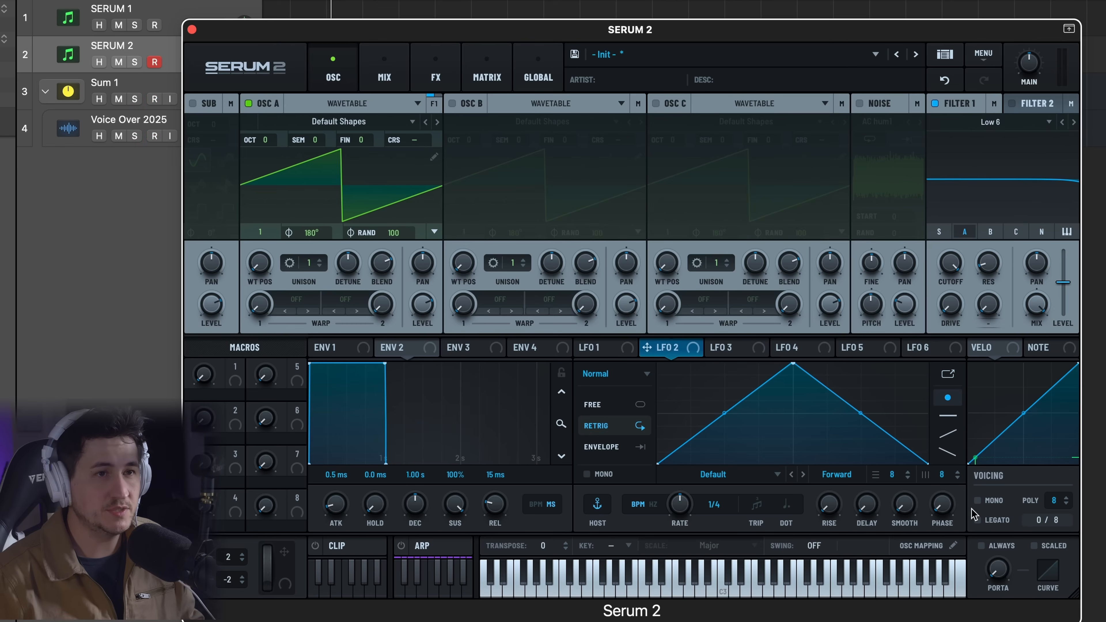
{"action": "left_click", "coordinate": [948, 434]}
{"action": "left_click", "coordinate": [950, 400]}
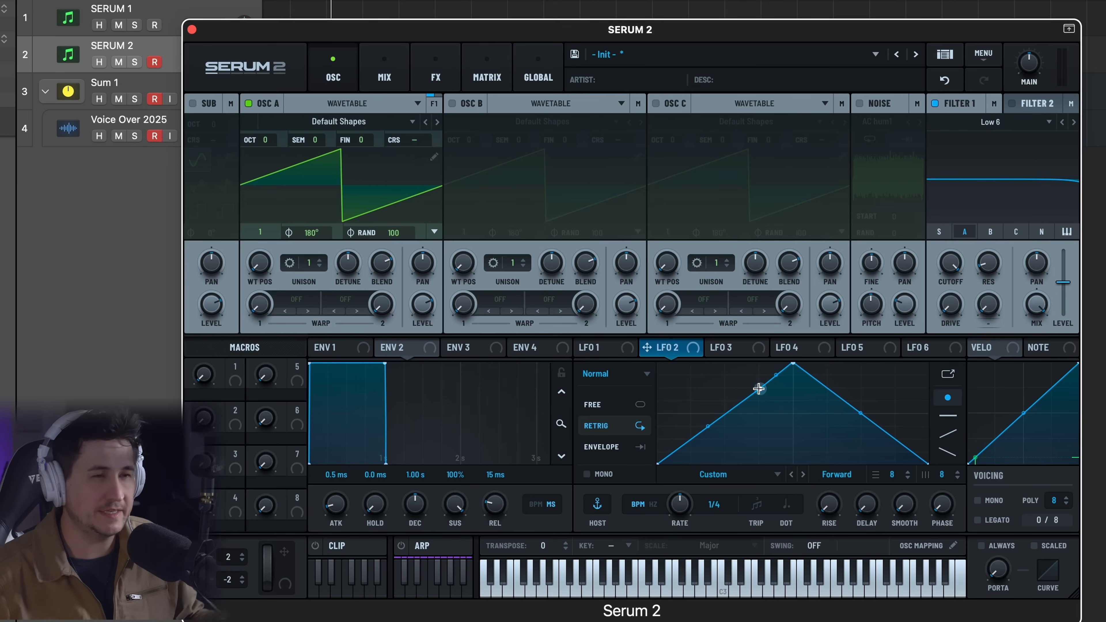
{"action": "left_click_drag", "start_coordinate": [762, 389], "coordinate": [752, 314]}
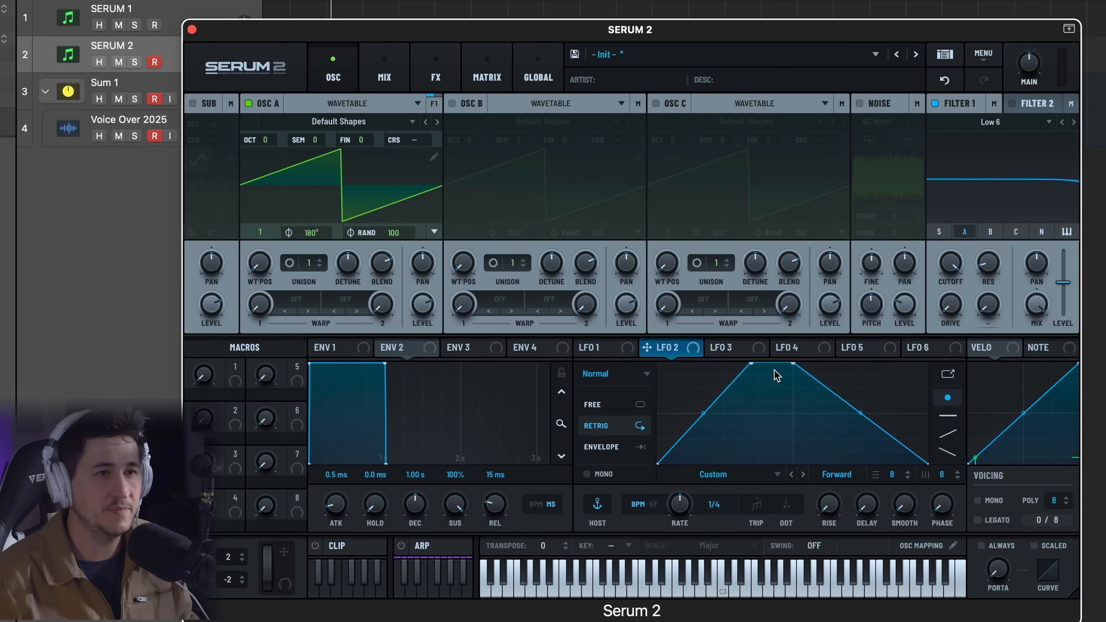
Redraw LFO 2's curve using the flat, rising-ramp and falling-ramp shapes, placing a flat step in the fourth grid cell.
{"action": "left_click", "coordinate": [948, 416]}
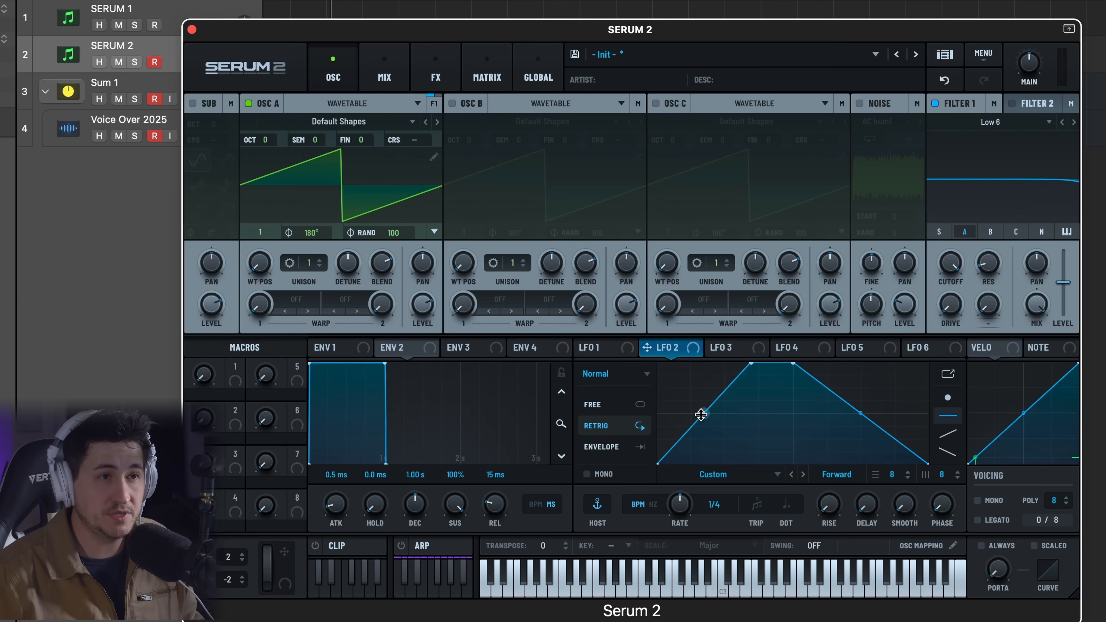
{"action": "mouse_move", "coordinate": [701, 414]}
{"action": "left_mouse_down"}
{"action": "mouse_move", "coordinate": [759, 433]}
{"action": "mouse_move", "coordinate": [766, 448]}
{"action": "left_mouse_up"}
{"action": "left_click", "coordinate": [948, 433]}
{"action": "mouse_move", "coordinate": [871, 426]}
{"action": "left_mouse_down"}
{"action": "mouse_move", "coordinate": [844, 393]}
{"action": "mouse_move", "coordinate": [766, 388]}
{"action": "mouse_move", "coordinate": [773, 369]}
{"action": "mouse_move", "coordinate": [669, 382]}
{"action": "left_mouse_up"}
{"action": "left_click", "coordinate": [949, 452]}
{"action": "left_click", "coordinate": [948, 417]}
{"action": "left_click", "coordinate": [781, 391]}
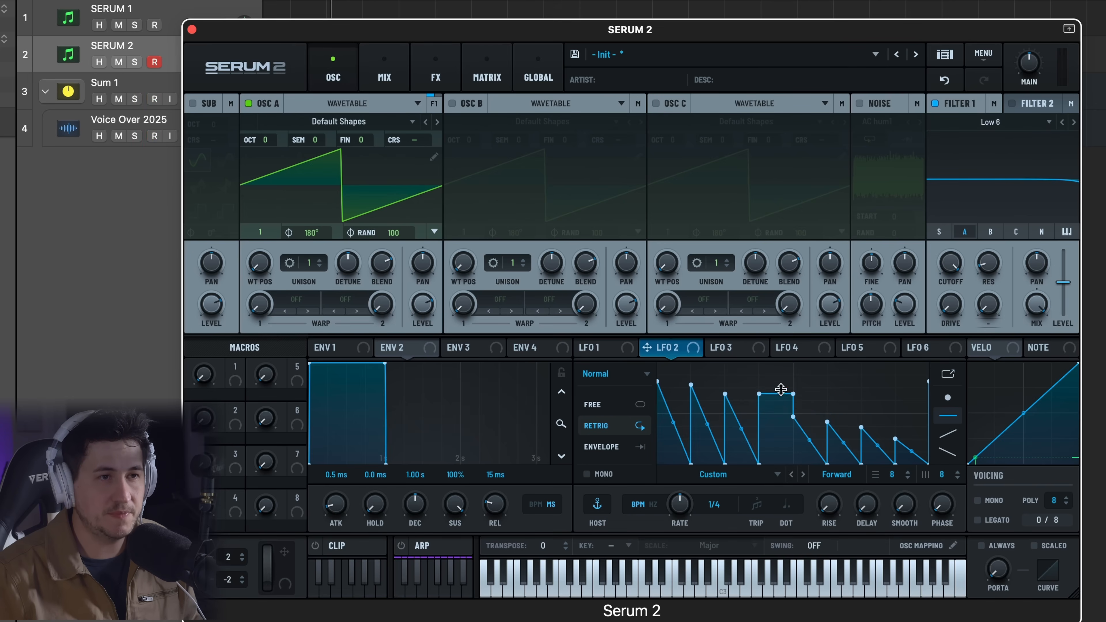
Redraw LFO 2's curve with a series of rising ramps across the grid cells.
{"action": "mouse_move", "coordinate": [781, 390]}
{"action": "left_mouse_down"}
{"action": "mouse_move", "coordinate": [812, 383]}
{"action": "mouse_move", "coordinate": [824, 412]}
{"action": "mouse_move", "coordinate": [907, 410]}
{"action": "left_mouse_up"}
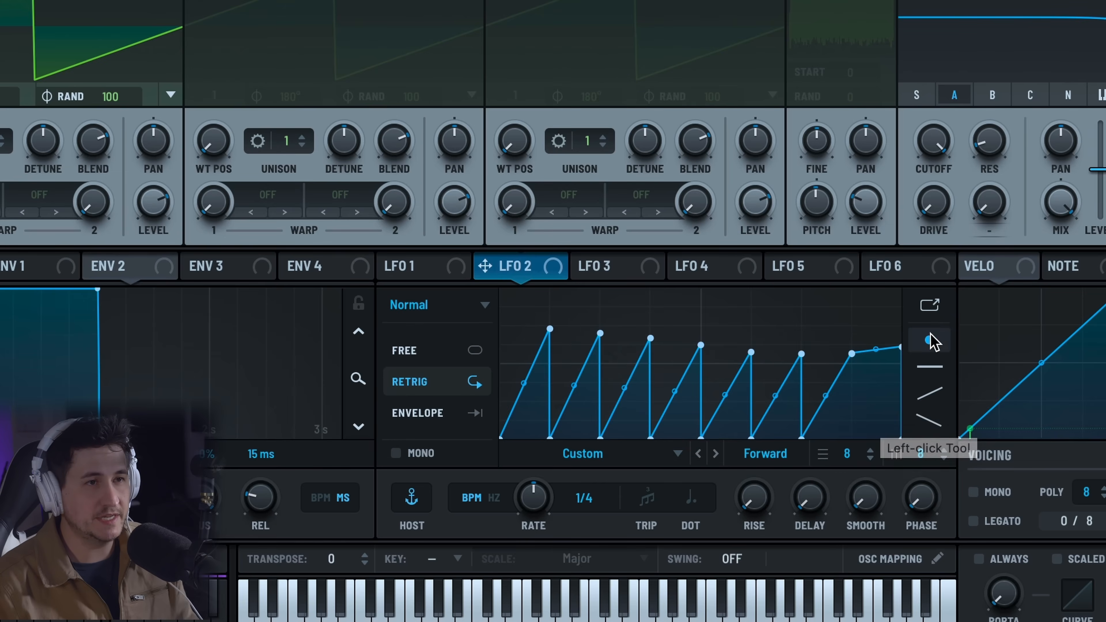
{"action": "left_click", "coordinate": [708, 352]}
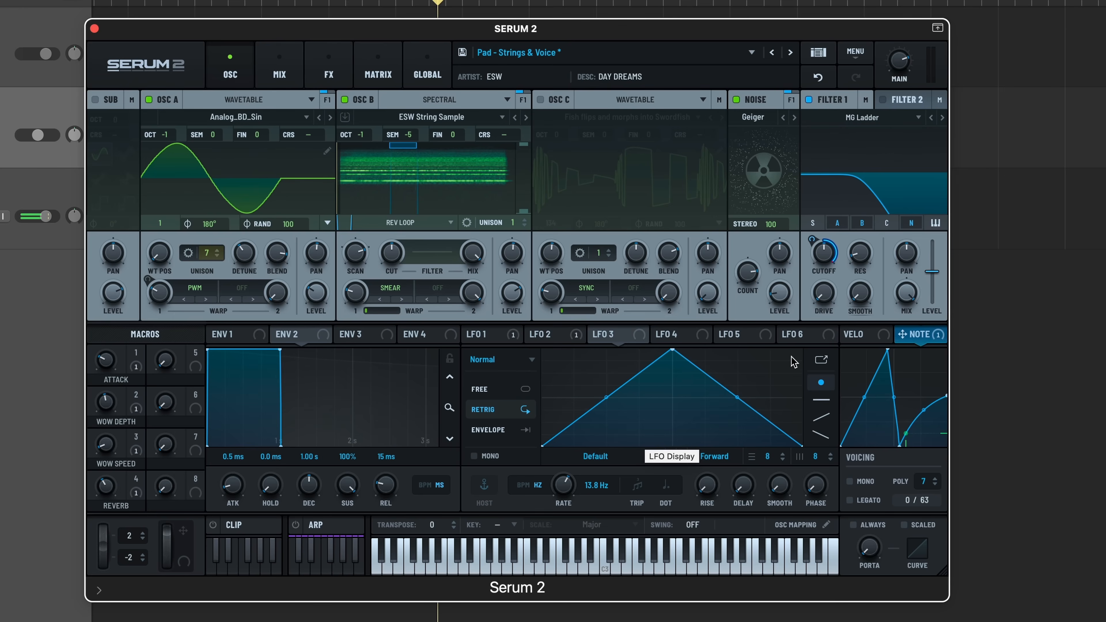
Switch LFO 3 to Path mode and assign its X output to Osc A's level.
{"action": "left_click", "coordinate": [519, 361]}
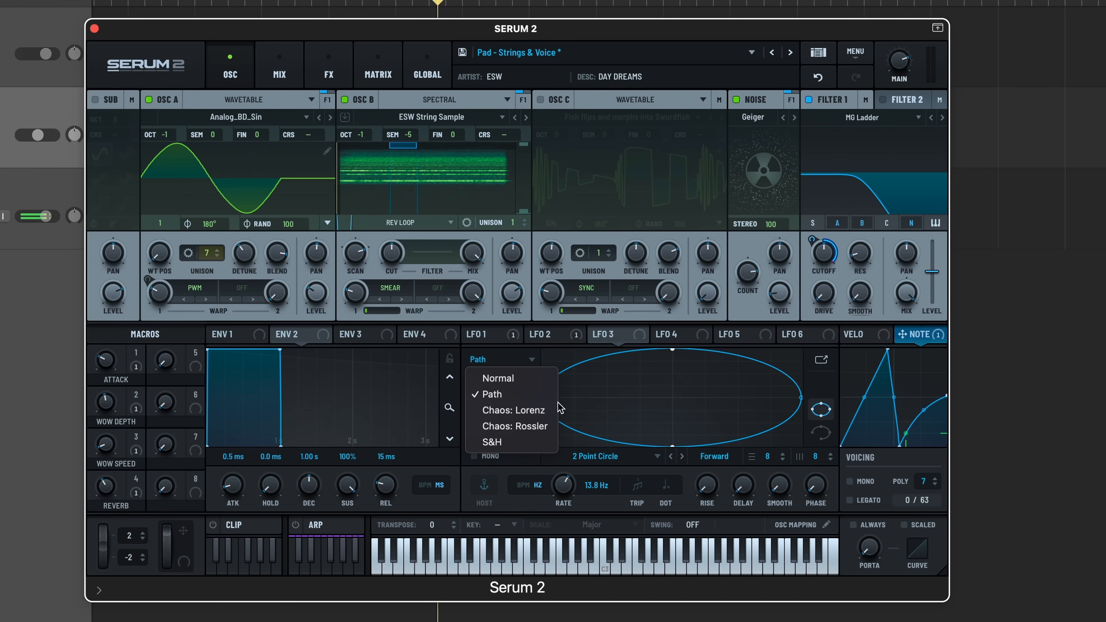
{"action": "left_click", "coordinate": [623, 384]}
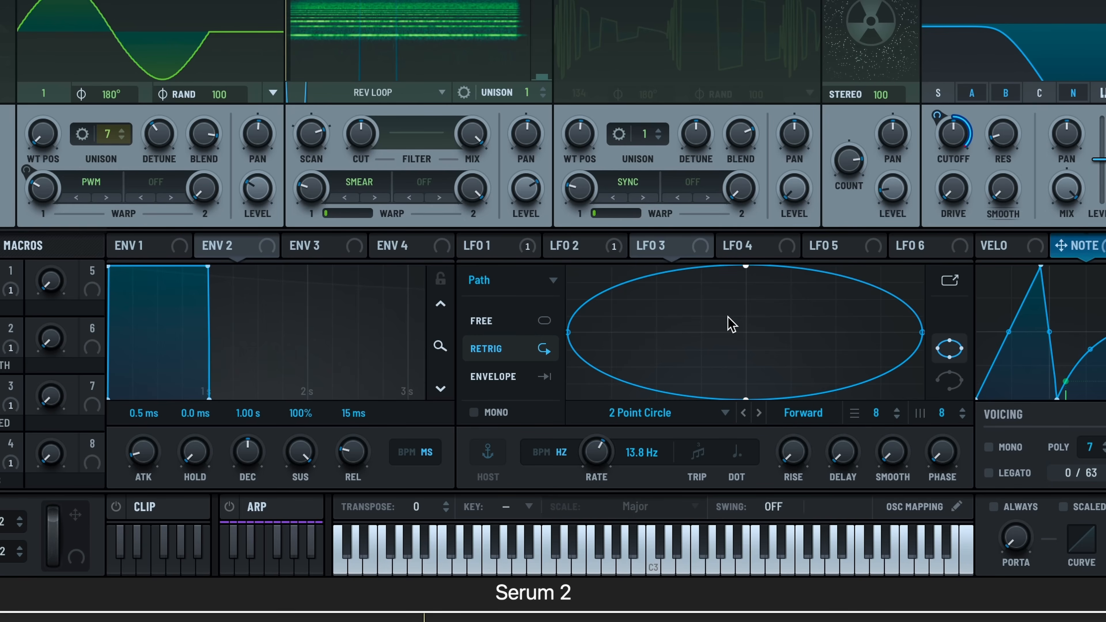
{"action": "mouse_move", "coordinate": [678, 253]}
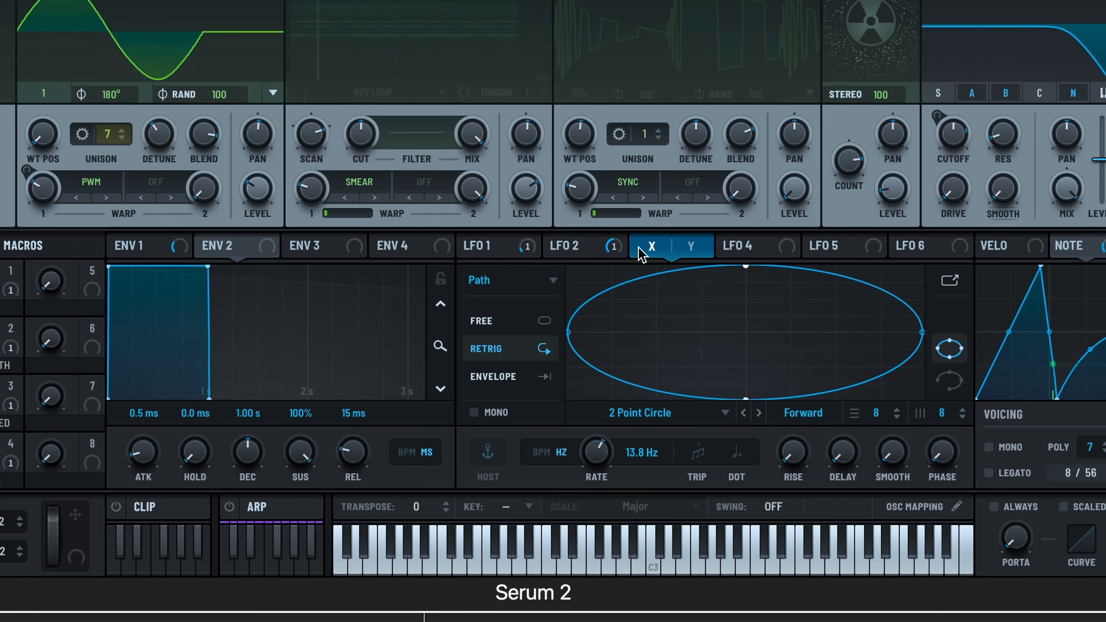
{"action": "left_click_drag", "start_coordinate": [641, 253], "coordinate": [275, 209]}
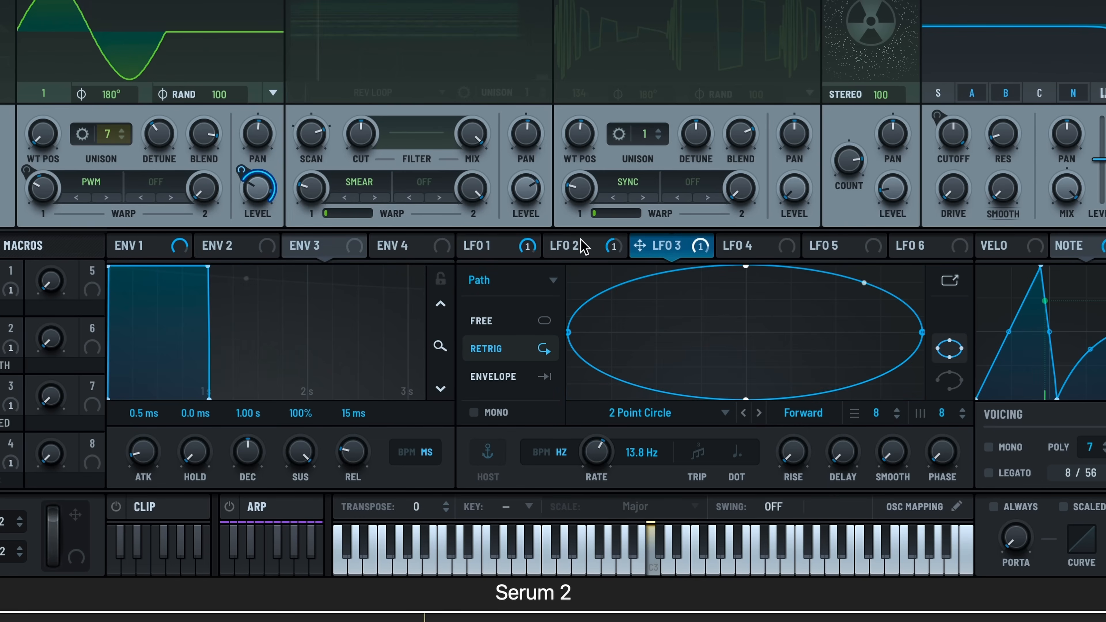
Assign LFO 3's Y output to Osc A's level.
{"action": "mouse_move", "coordinate": [584, 247]}
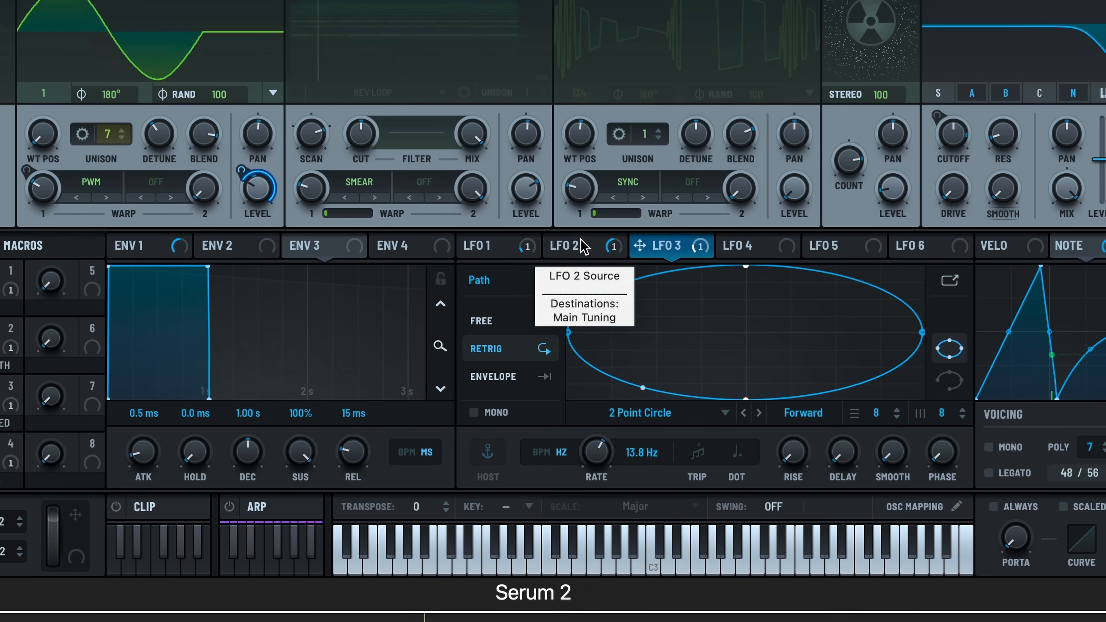
{"action": "mouse_move", "coordinate": [652, 255]}
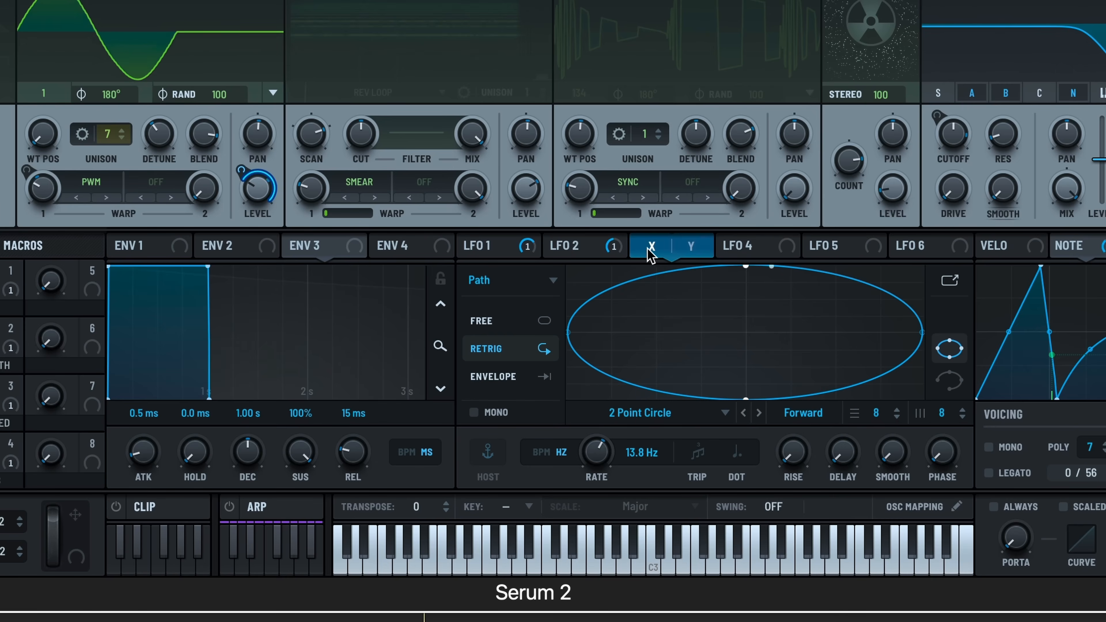
{"action": "left_click_drag", "start_coordinate": [692, 247], "coordinate": [252, 194]}
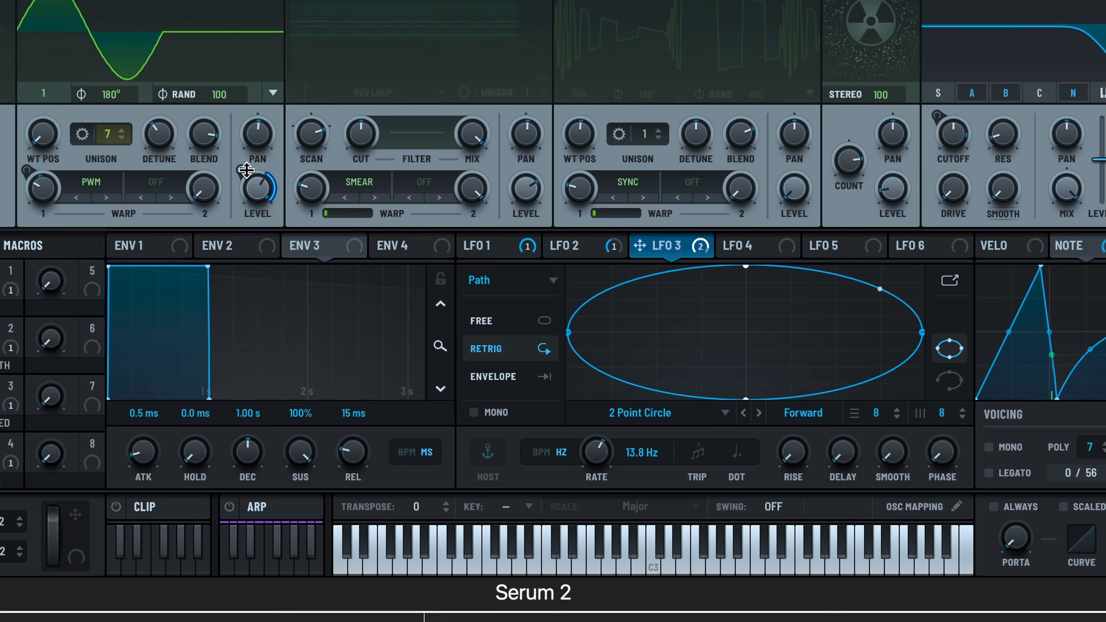
{"action": "left_click", "coordinate": [607, 246]}
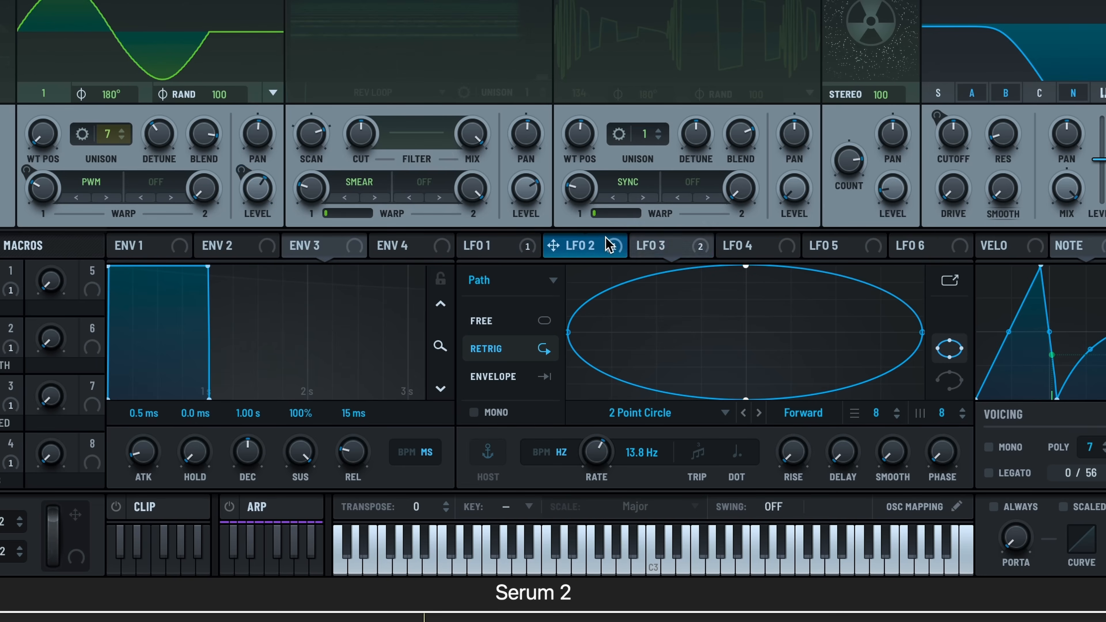
{"action": "left_click", "coordinate": [659, 248]}
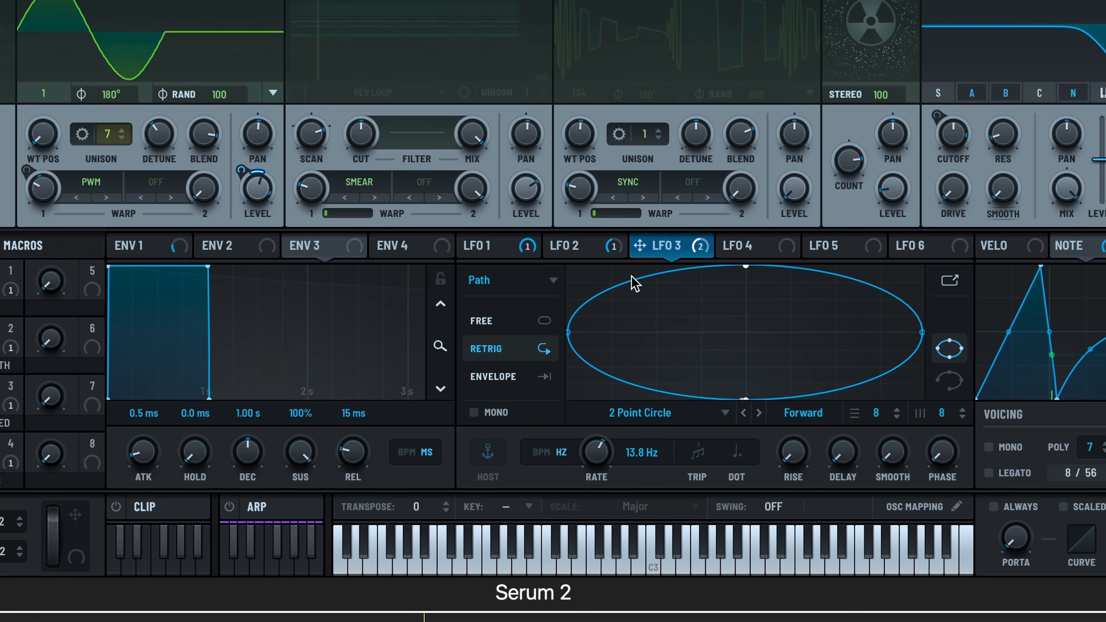
Adjust Osc A's modulated level and slow LFO 3's rate to 5.1 Hz.
{"action": "left_click_drag", "start_coordinate": [256, 188], "coordinate": [252, 245]}
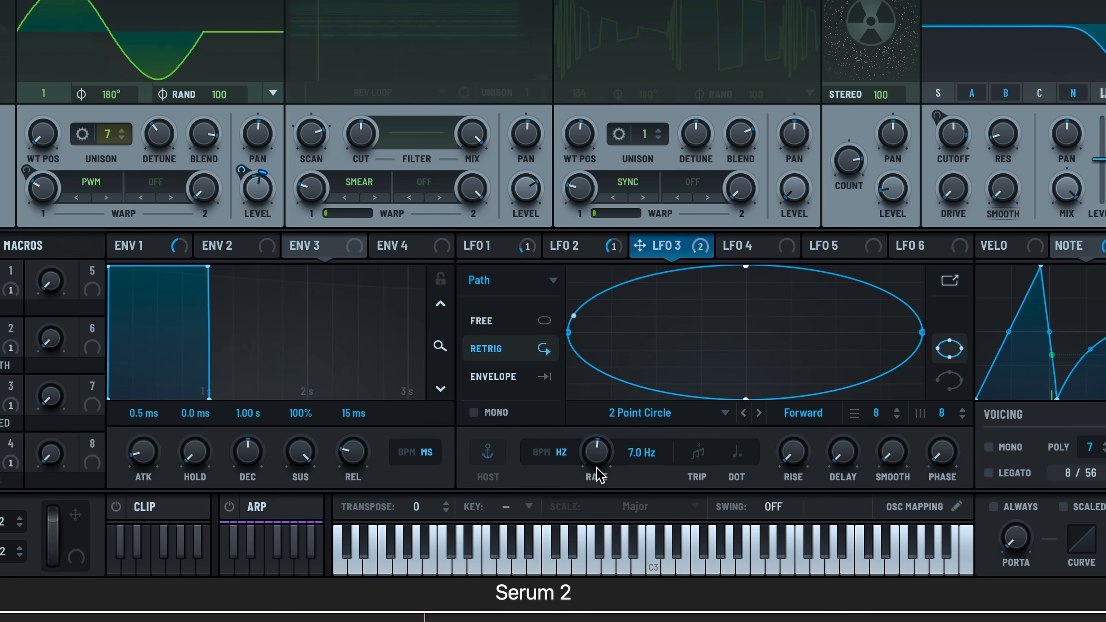
{"action": "left_click_drag", "start_coordinate": [595, 484], "coordinate": [595, 485]}
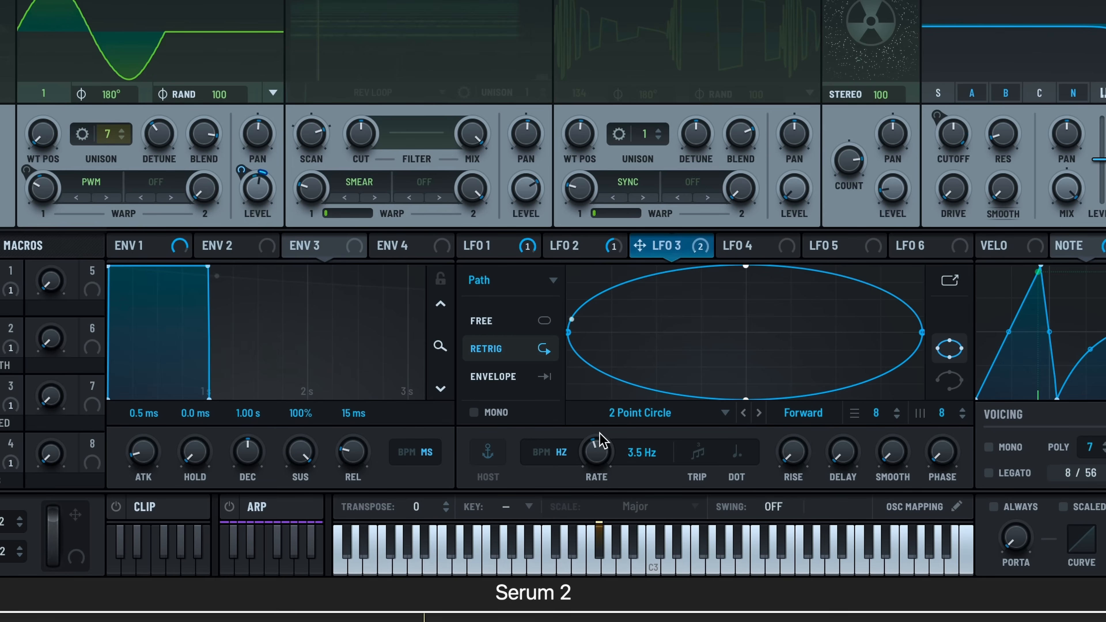
{"action": "left_click_drag", "start_coordinate": [601, 439], "coordinate": [600, 439]}
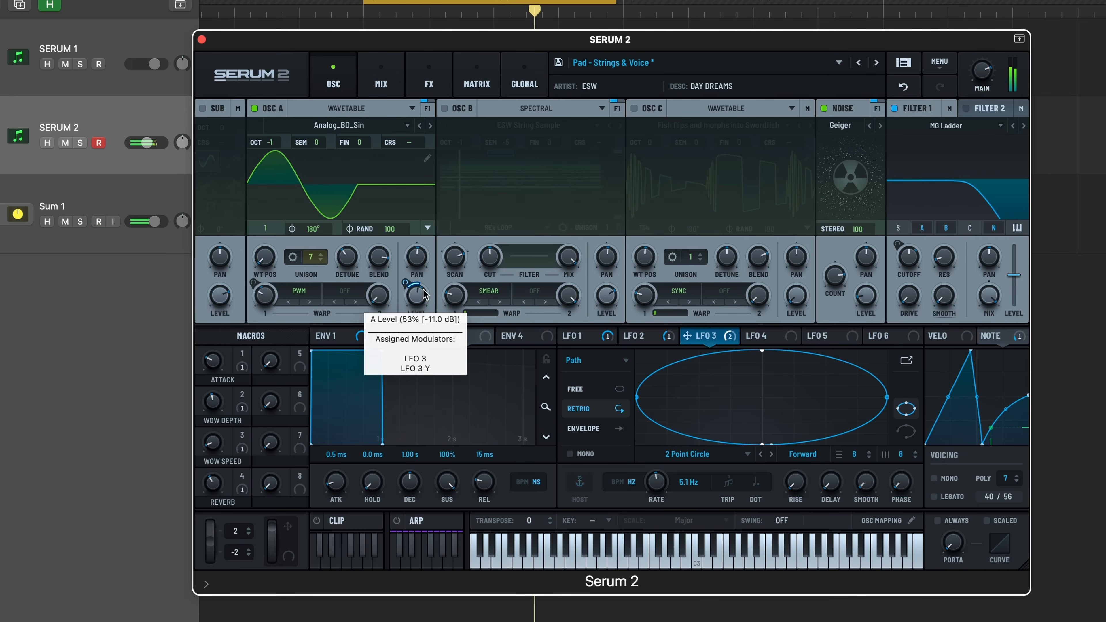
Turn on Osc B and make LFO 3's path open, starting from the Default path.
{"action": "left_click", "coordinate": [444, 108]}
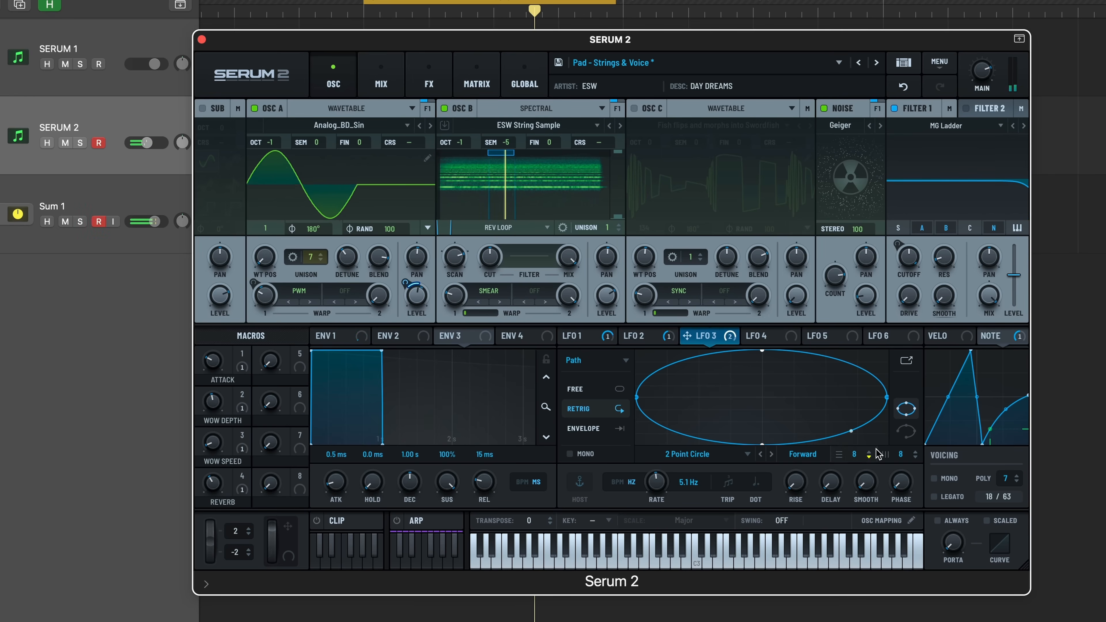
{"action": "left_click", "coordinate": [906, 431]}
{"action": "left_click", "coordinate": [618, 360]}
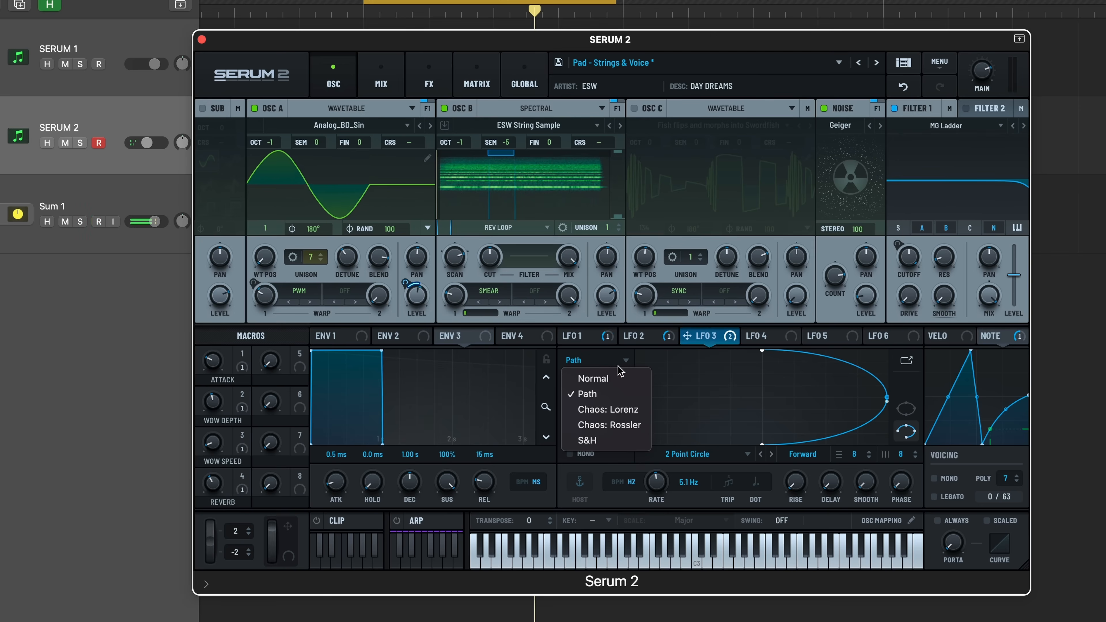
{"action": "left_click", "coordinate": [588, 393]}
{"action": "left_click", "coordinate": [712, 463]}
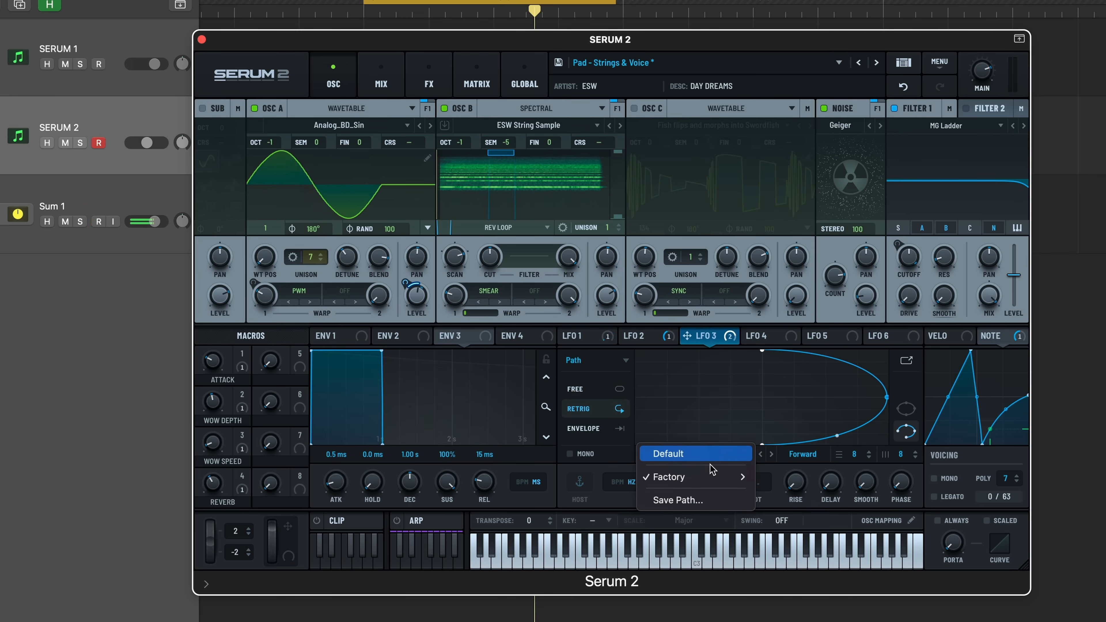
{"action": "left_click", "coordinate": [712, 458]}
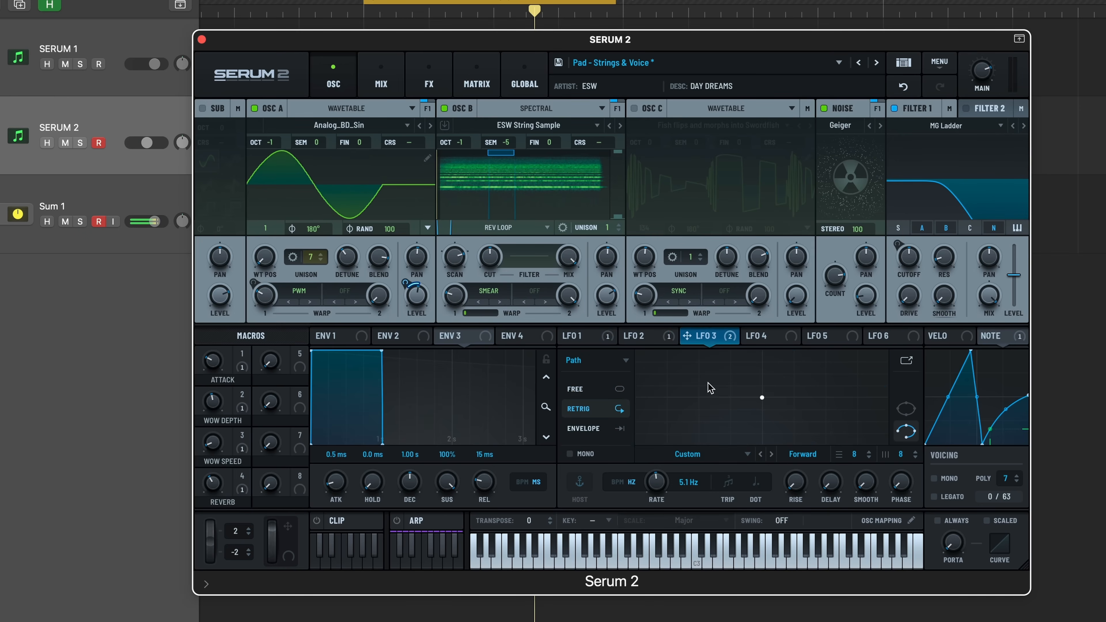
Draw a curved three-point custom path for LFO 3, trying it as a closed loop before making it open again.
{"action": "left_click_drag", "start_coordinate": [884, 362], "coordinate": [765, 459]}
{"action": "left_click_drag", "start_coordinate": [735, 414], "coordinate": [815, 405]}
{"action": "double_click", "coordinate": [697, 404]}
{"action": "left_click", "coordinate": [906, 409]}
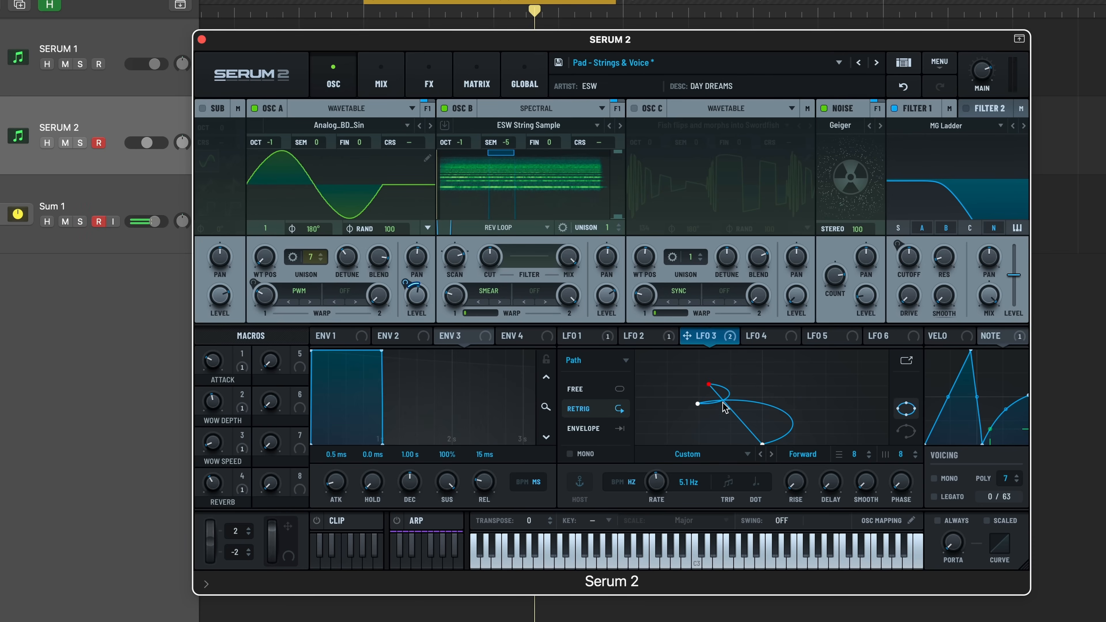
{"action": "left_click_drag", "start_coordinate": [763, 443], "coordinate": [843, 375]}
{"action": "left_click", "coordinate": [906, 431]}
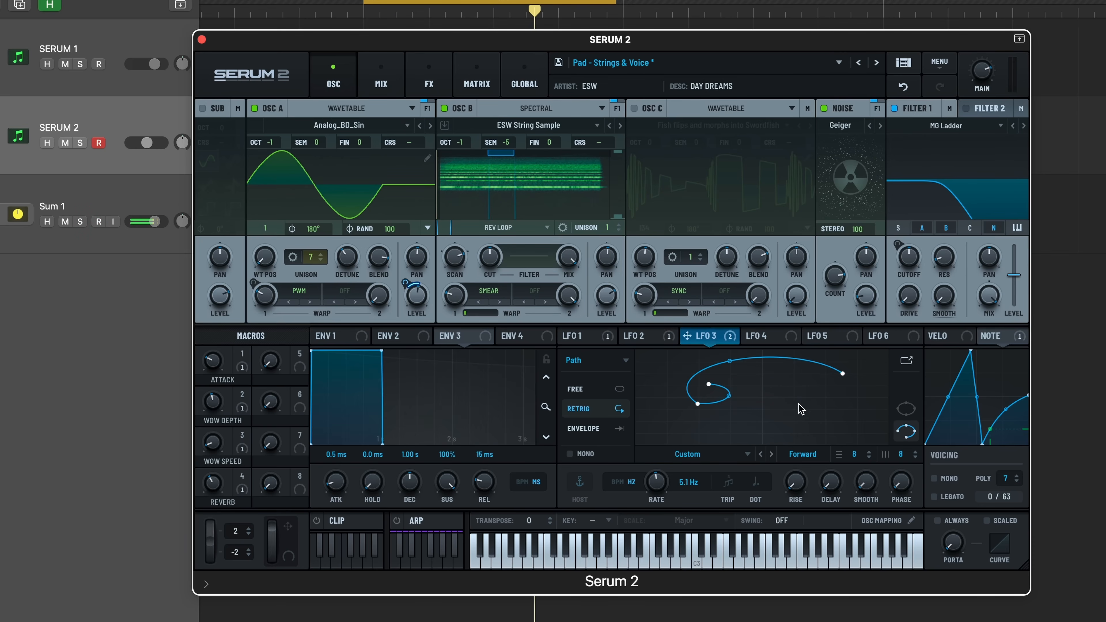
{"action": "right_click", "coordinate": [787, 399]}
{"action": "left_click", "coordinate": [744, 393]}
Load the factory SERUM path into LFO 3.
{"action": "left_click", "coordinate": [687, 456]}
{"action": "mouse_move", "coordinate": [709, 476]}
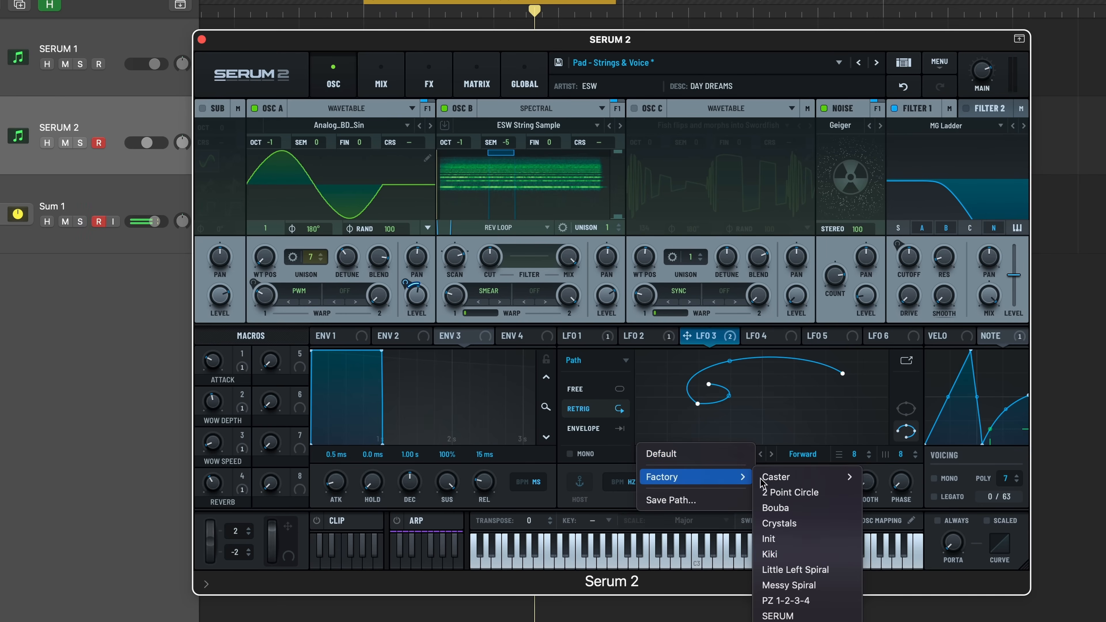
{"action": "left_click", "coordinate": [846, 616]}
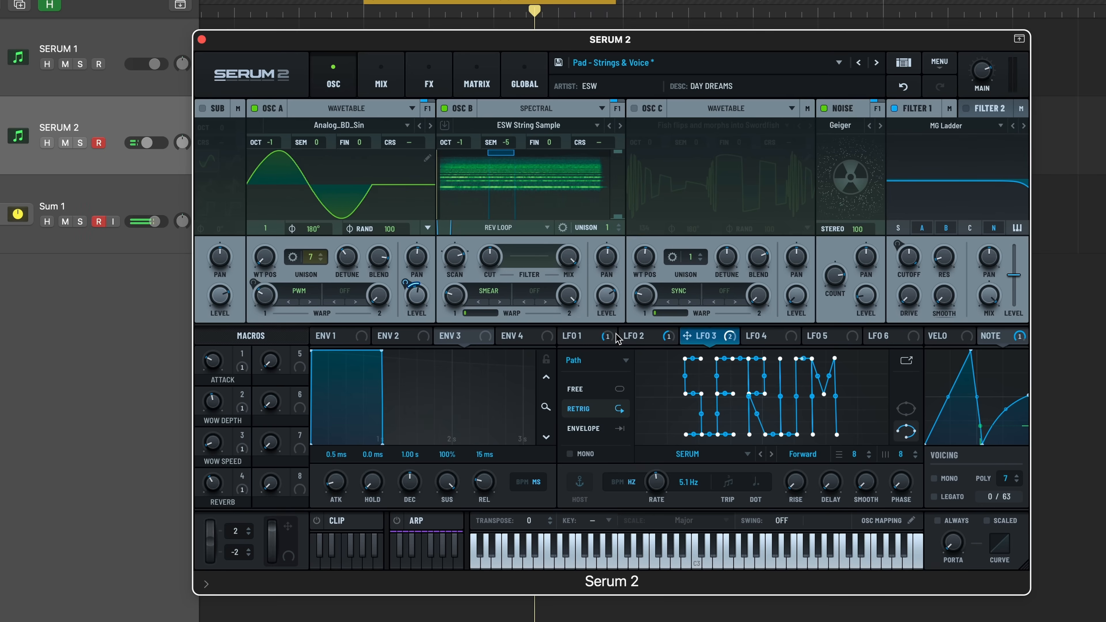
Set LFO 3 to Chaos: Lorenz mode and turn off Osc B.
{"action": "left_click", "coordinate": [579, 360]}
{"action": "left_click", "coordinate": [608, 409]}
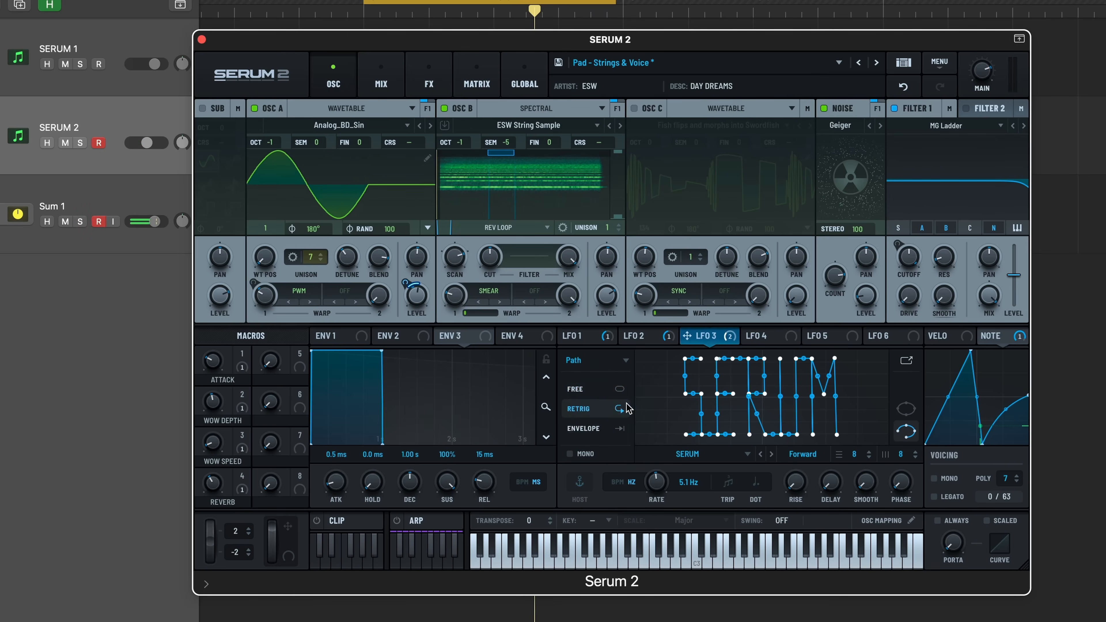
{"action": "left_click", "coordinate": [619, 360]}
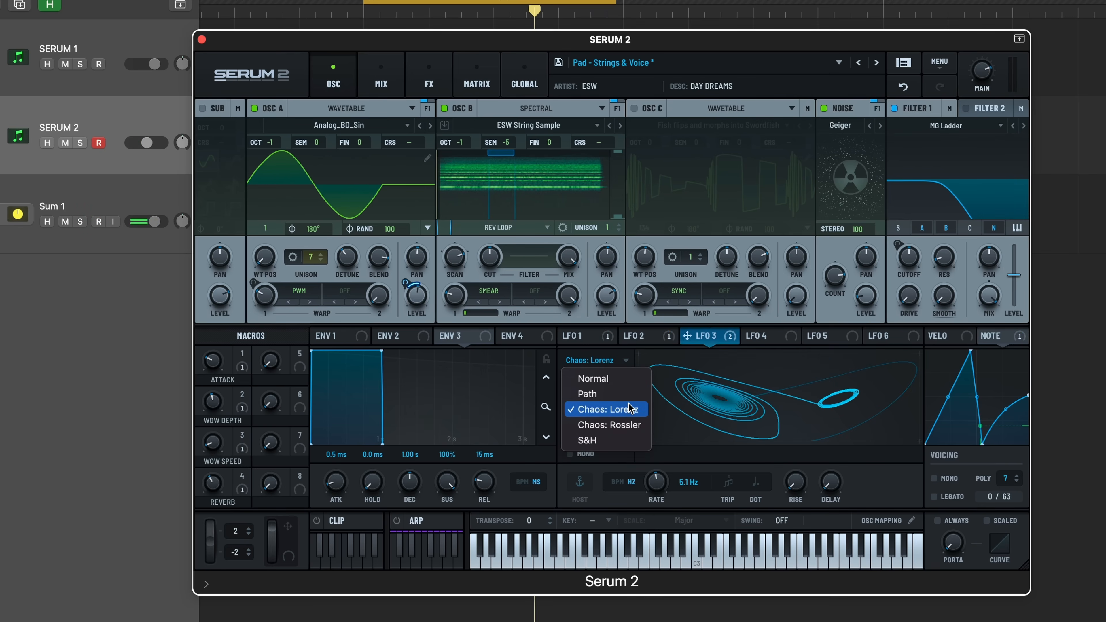
{"action": "left_click", "coordinate": [599, 360]}
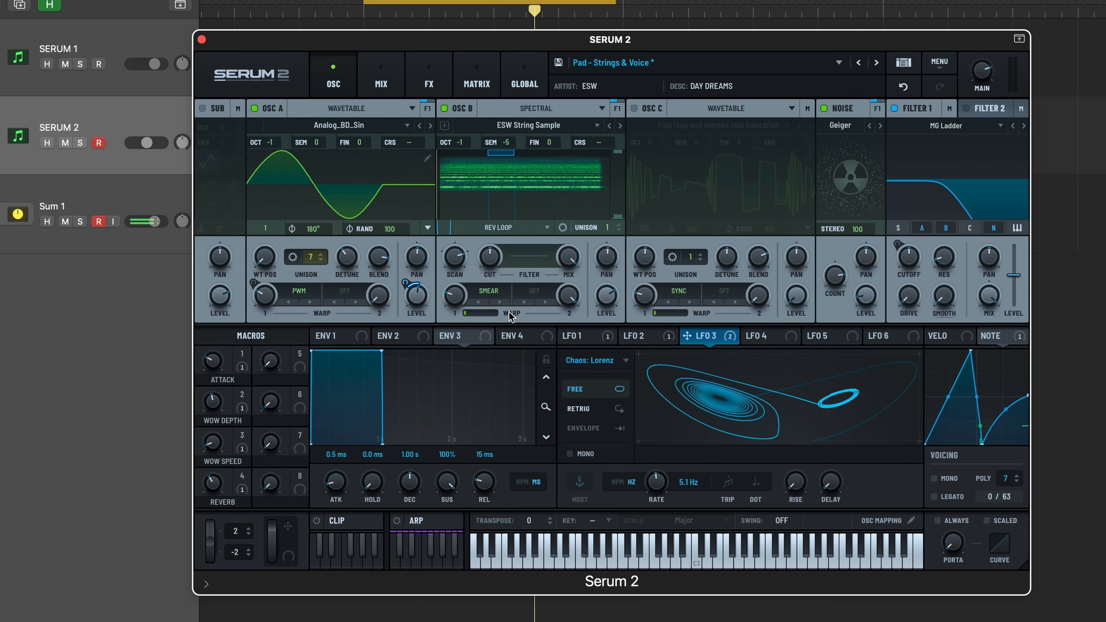
{"action": "left_click", "coordinate": [444, 109]}
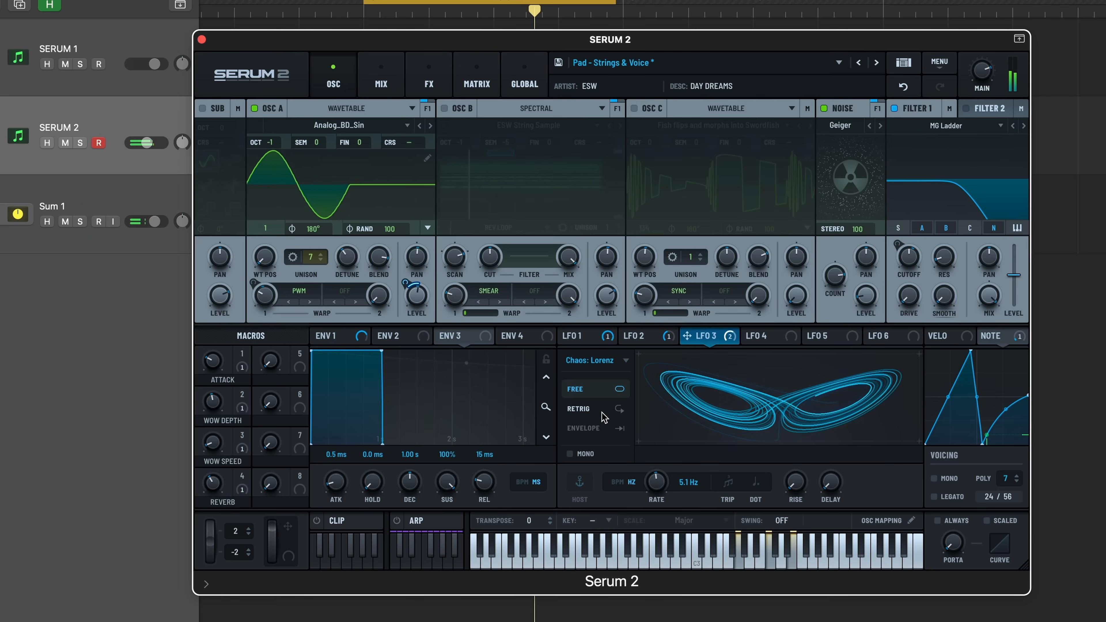
Set LFO 3 to S&H mode and remove all of its modulation destinations.
{"action": "left_click", "coordinate": [596, 360]}
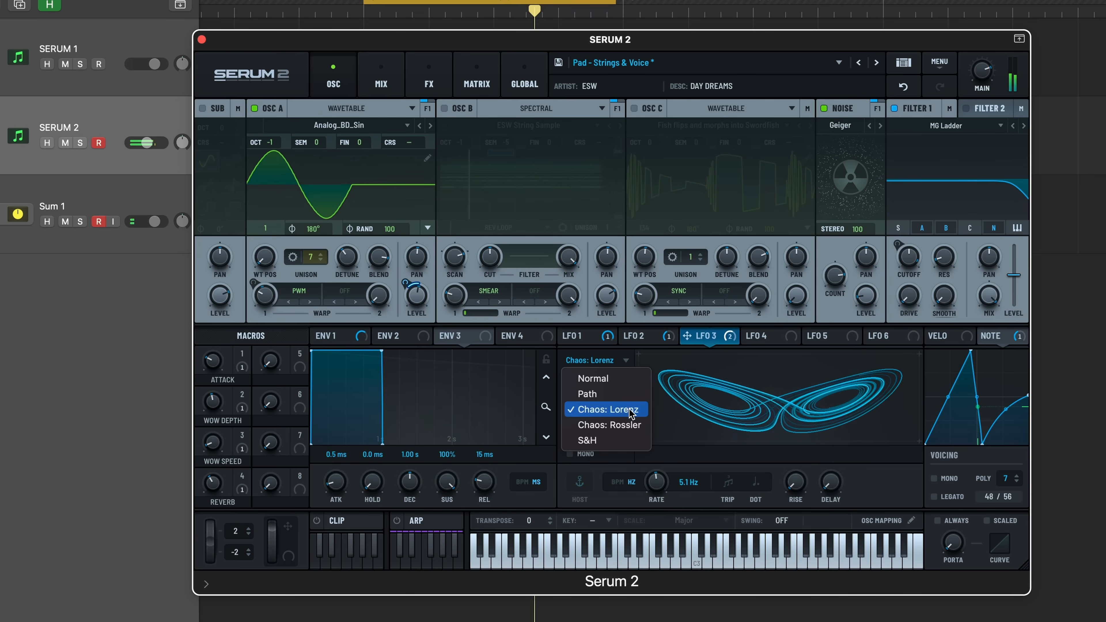
{"action": "left_click", "coordinate": [633, 440]}
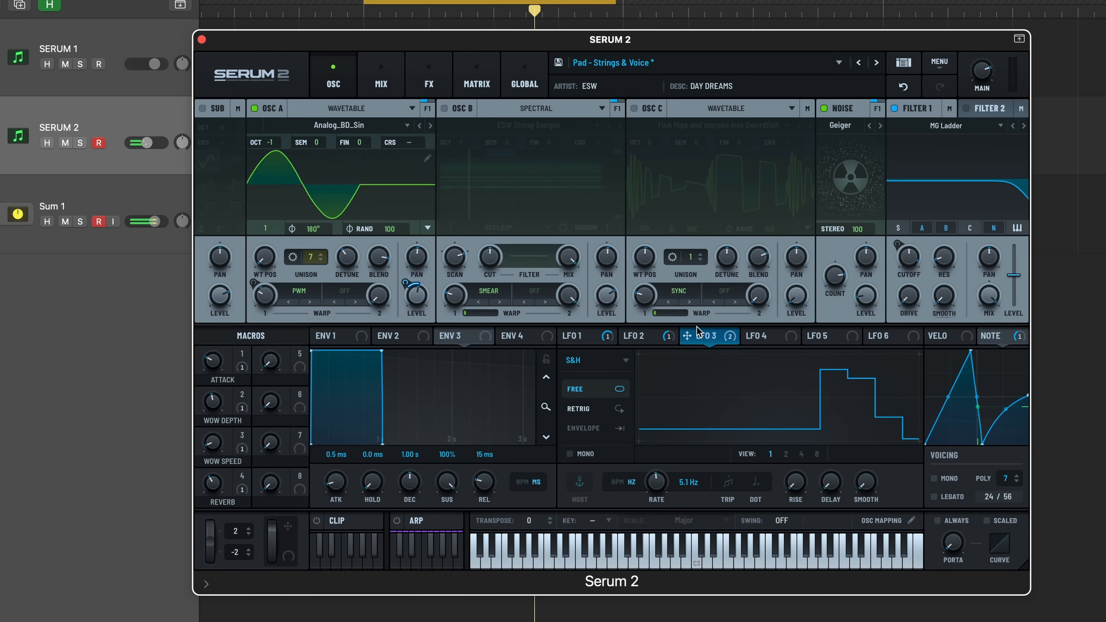
{"action": "right_click", "coordinate": [697, 338]}
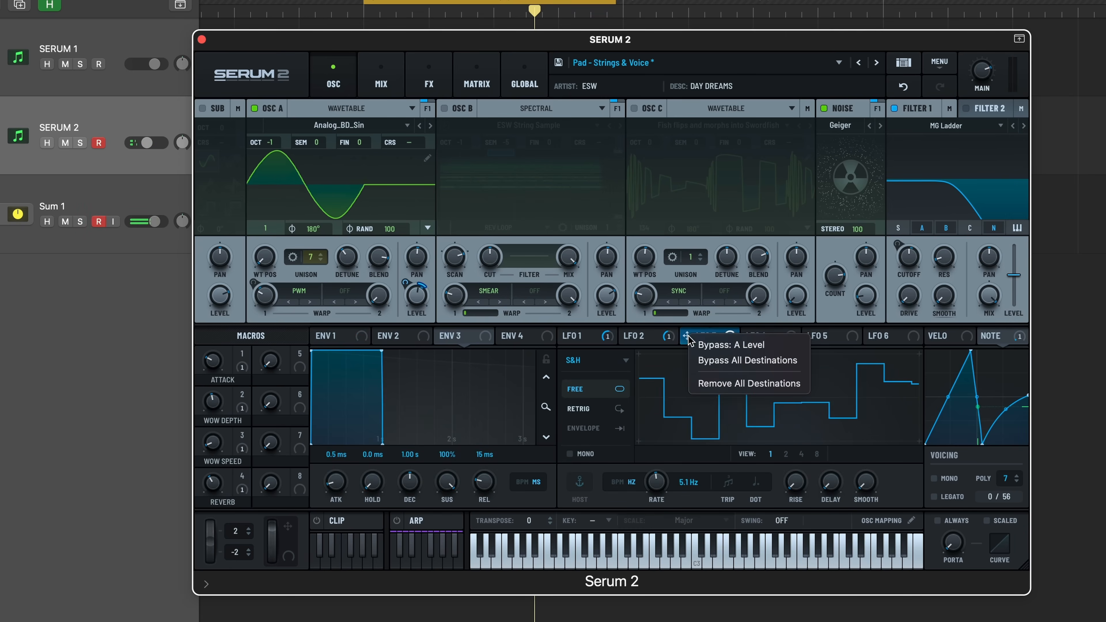
{"action": "left_click", "coordinate": [717, 384]}
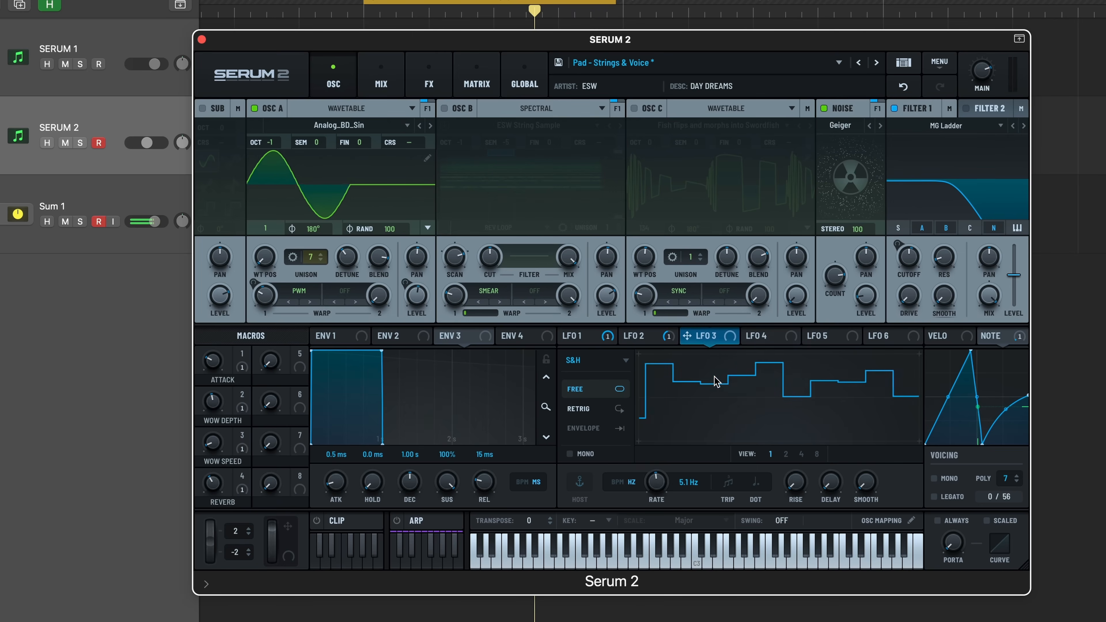
Swap the active oscillator from Osc A to Osc B and assign LFO 3 to Osc B's fine tuning.
{"action": "left_click", "coordinate": [254, 108]}
{"action": "left_click", "coordinate": [445, 109]}
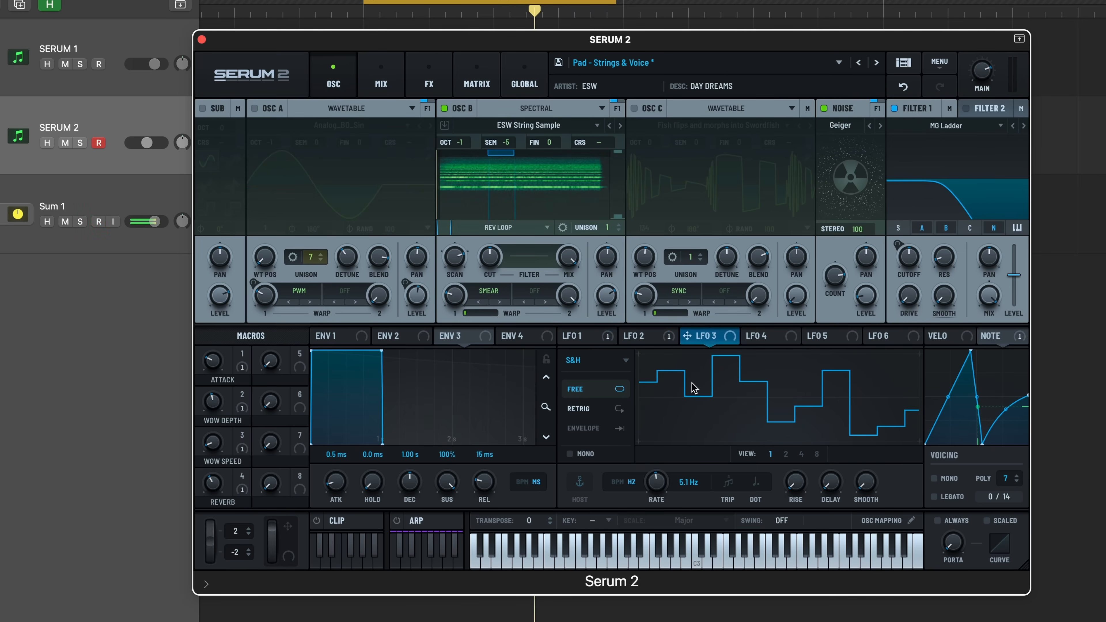
{"action": "left_click_drag", "start_coordinate": [687, 338], "coordinate": [550, 143]}
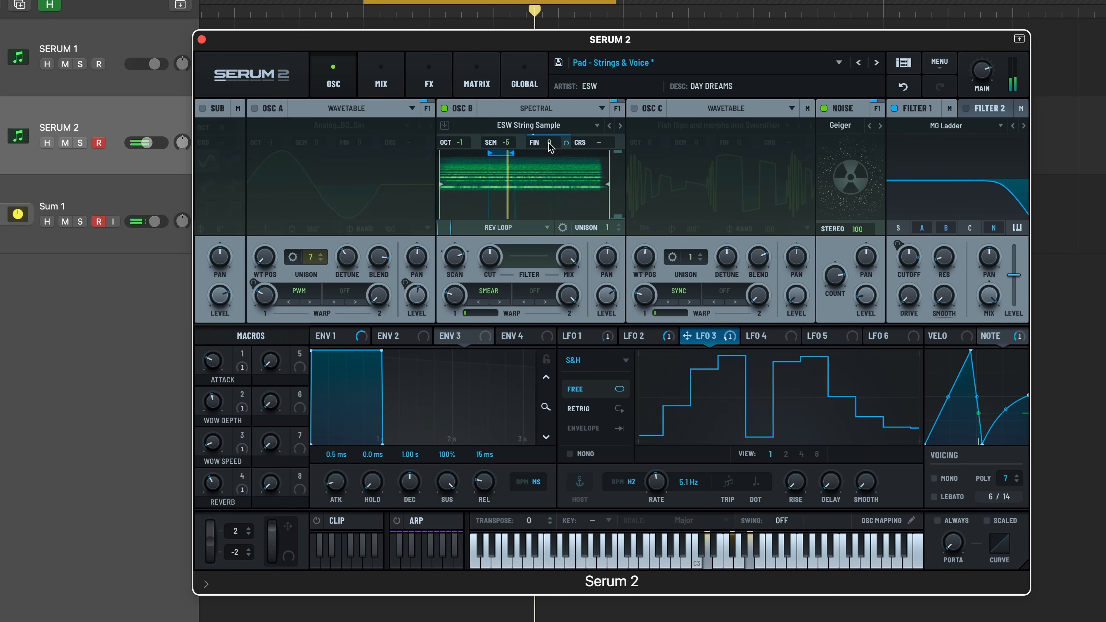
{"action": "mouse_move", "coordinate": [566, 142]}
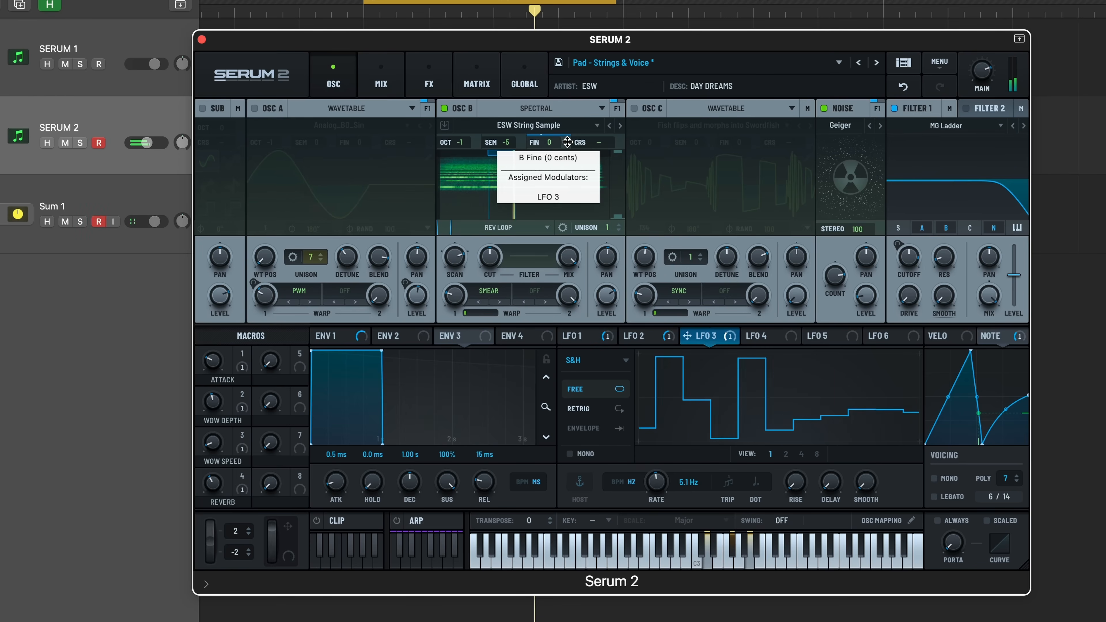
Raise LFO 3's Smooth amount to round its random steps and reduce its modulation depth on Osc B's fine tuning.
{"action": "left_click_drag", "start_coordinate": [867, 480], "coordinate": [881, 344]}
{"action": "mouse_move", "coordinate": [876, 489]}
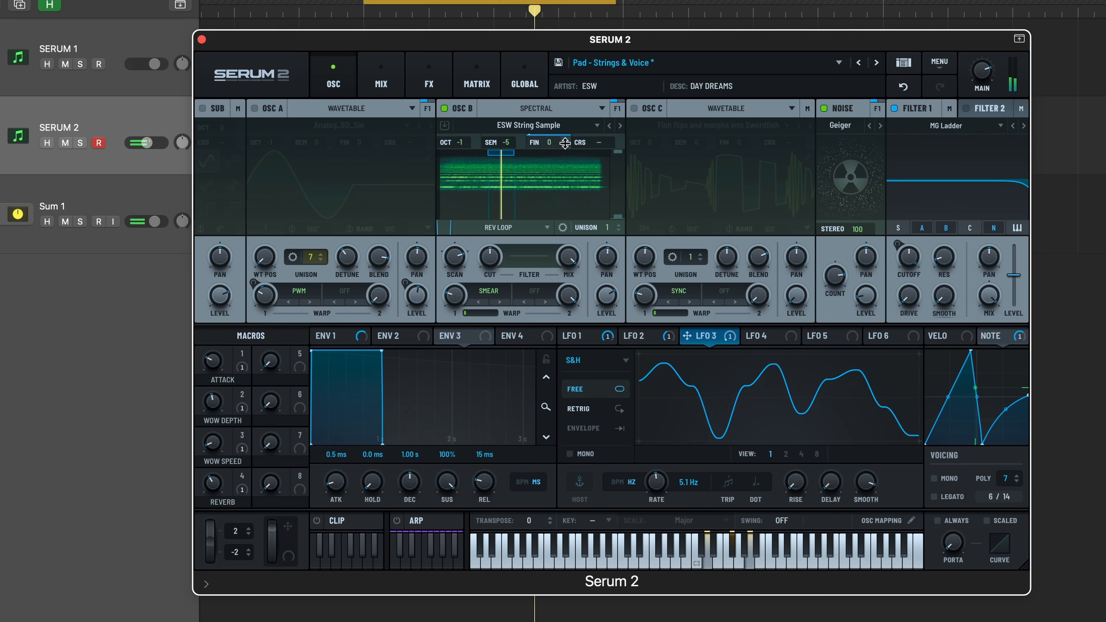
{"action": "left_click_drag", "start_coordinate": [566, 143], "coordinate": [564, 221]}
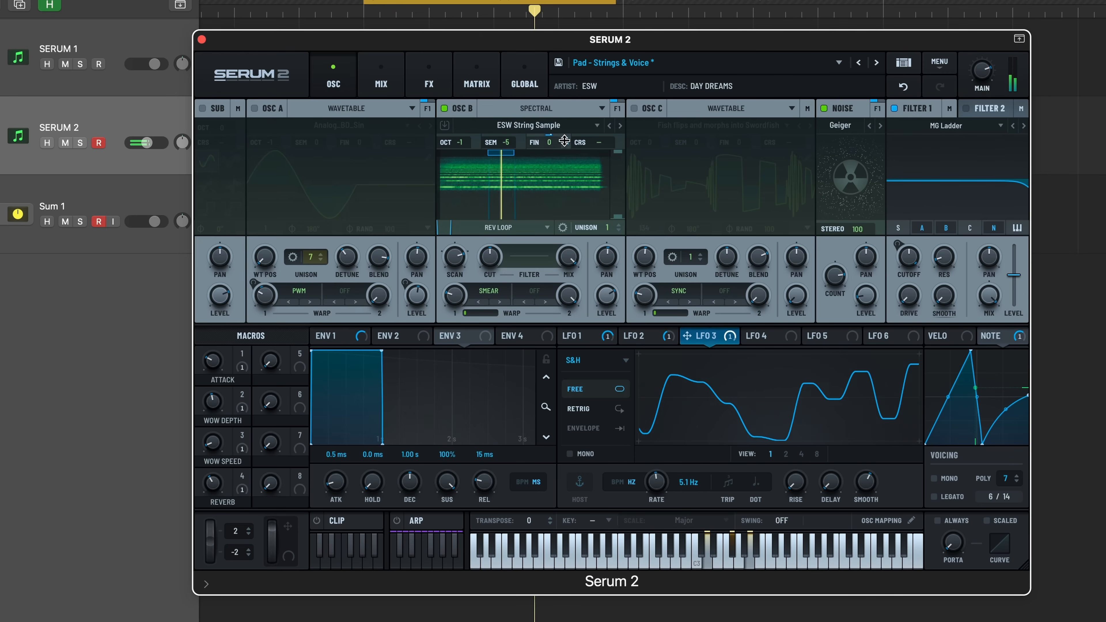
Turn Osc A back on alongside Osc B.
{"action": "mouse_move", "coordinate": [566, 147]}
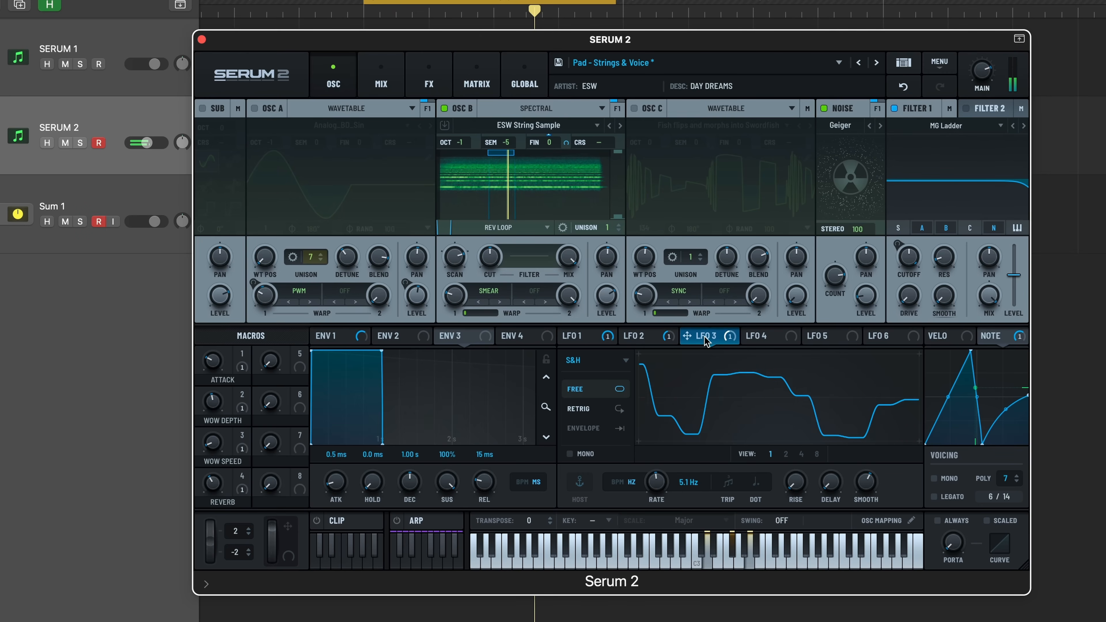
{"action": "mouse_move", "coordinate": [707, 340]}
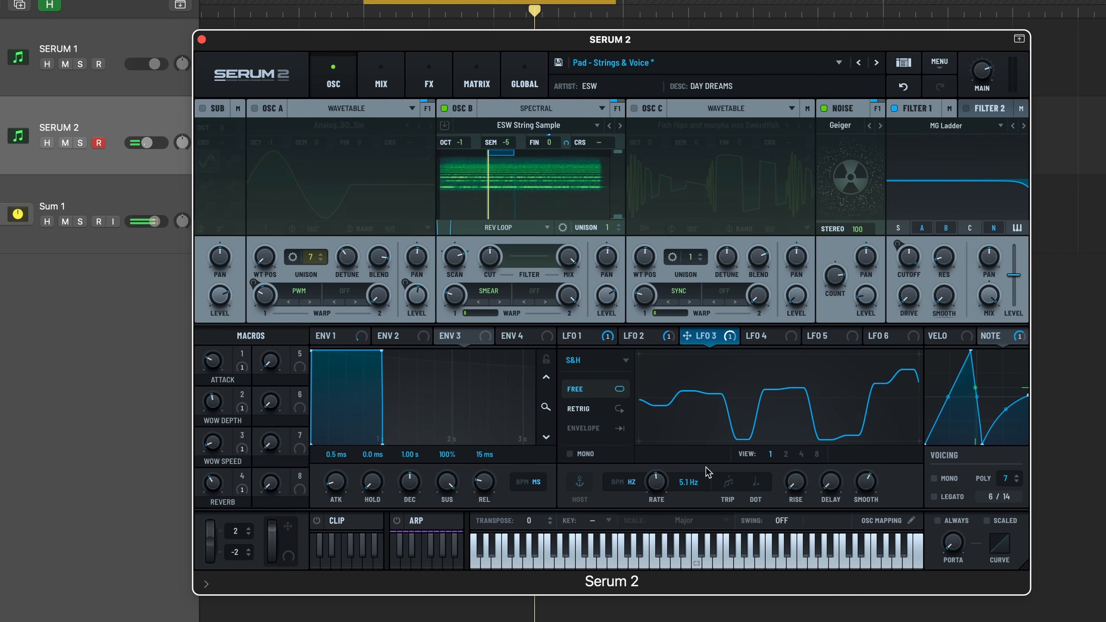
{"action": "left_click", "coordinate": [254, 108]}
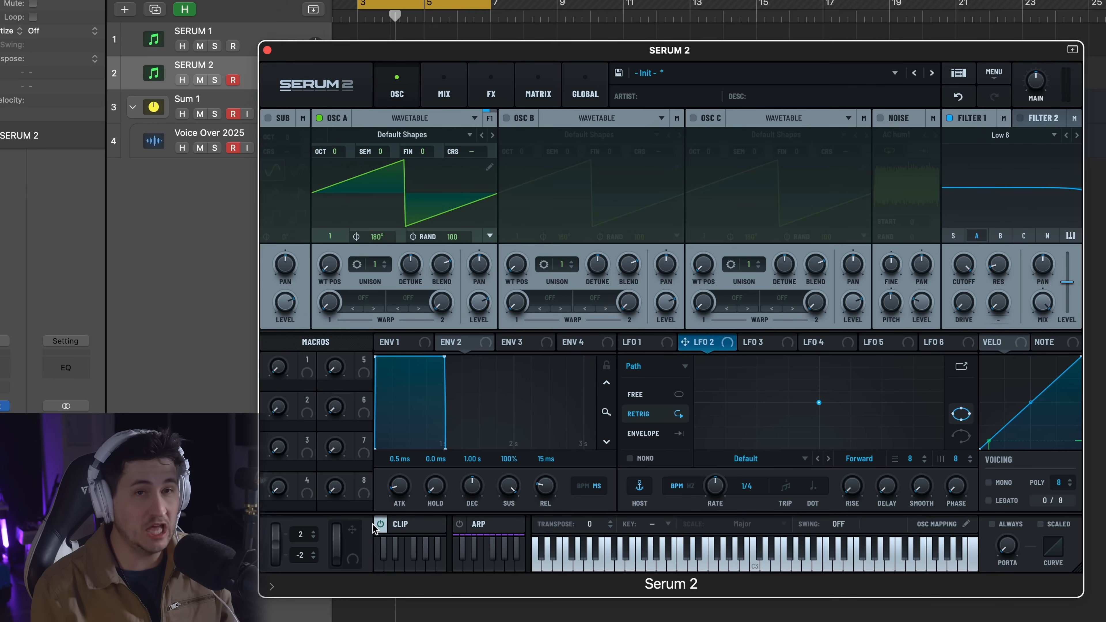
Open the clip editor and load the factory Duda Chords clip bank.
{"action": "left_click", "coordinate": [401, 526]}
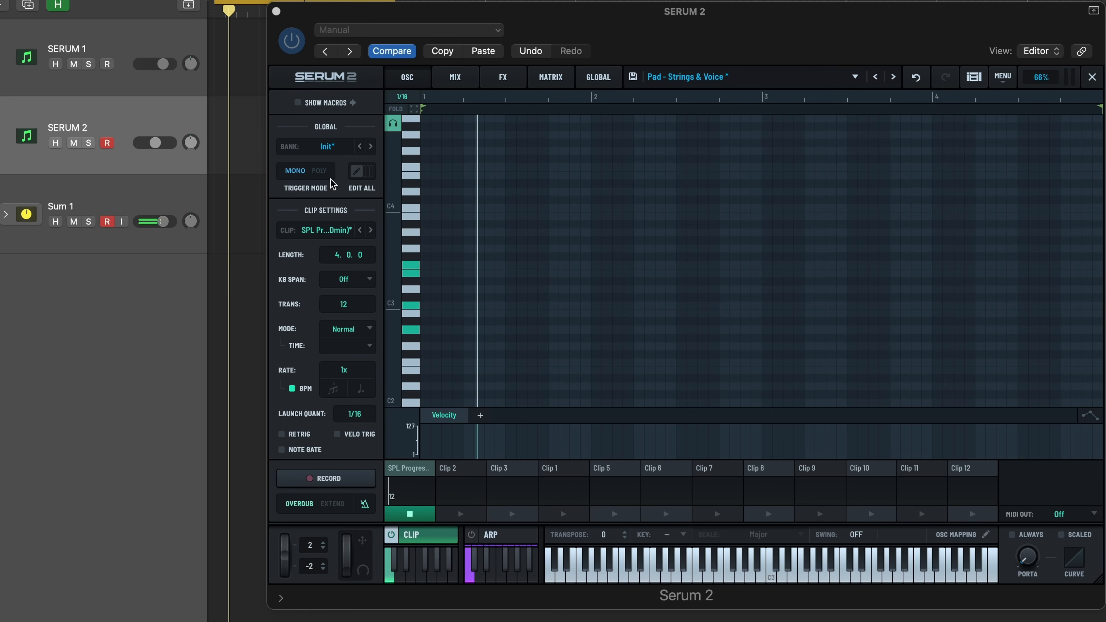
{"action": "left_click", "coordinate": [327, 146]}
{"action": "mouse_move", "coordinate": [348, 163]}
{"action": "mouse_move", "coordinate": [529, 165]}
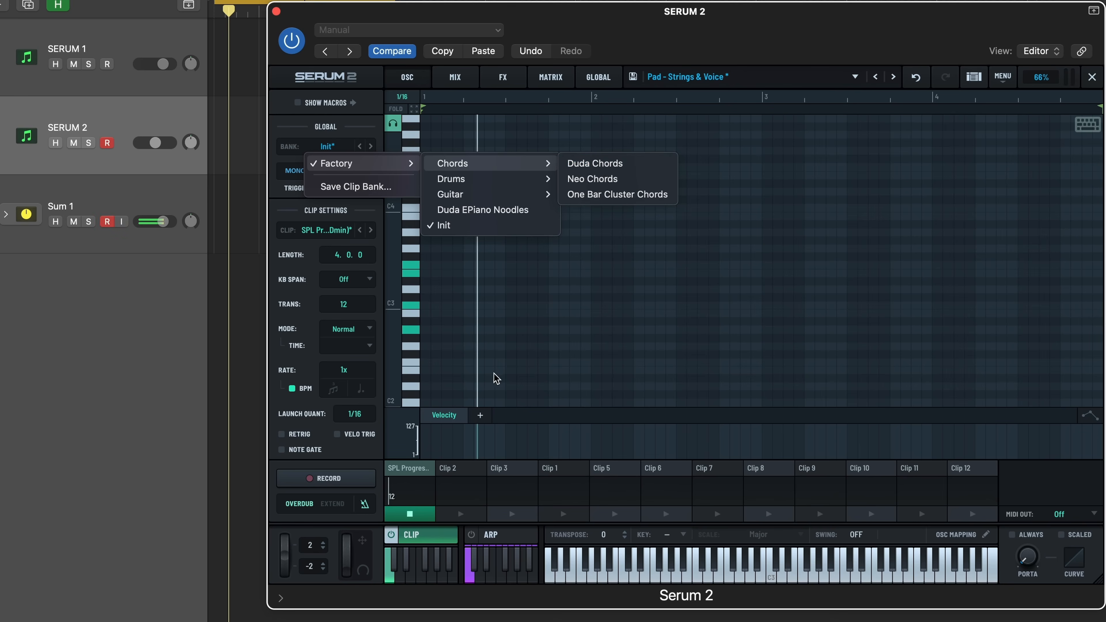
{"action": "left_click", "coordinate": [614, 165]}
Browse the Duda Chords clips from Introspection through Un Suspended and stop playback of the Duda Classics clip.
{"action": "left_click", "coordinate": [437, 479]}
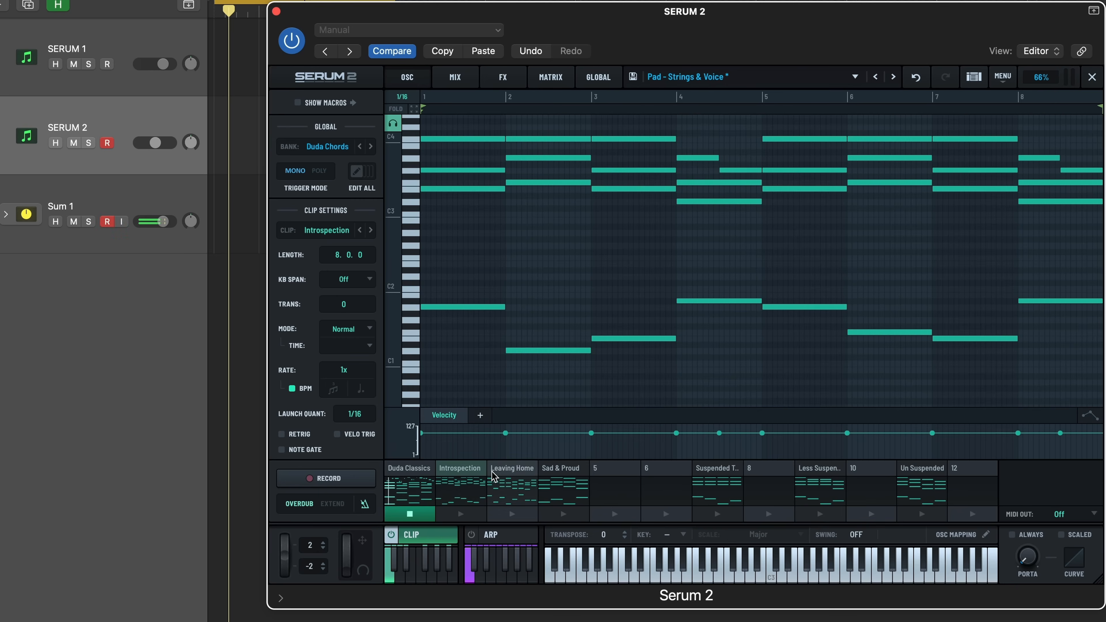
{"action": "left_click", "coordinate": [498, 478]}
{"action": "left_click", "coordinate": [554, 482]}
{"action": "left_click", "coordinate": [695, 483]}
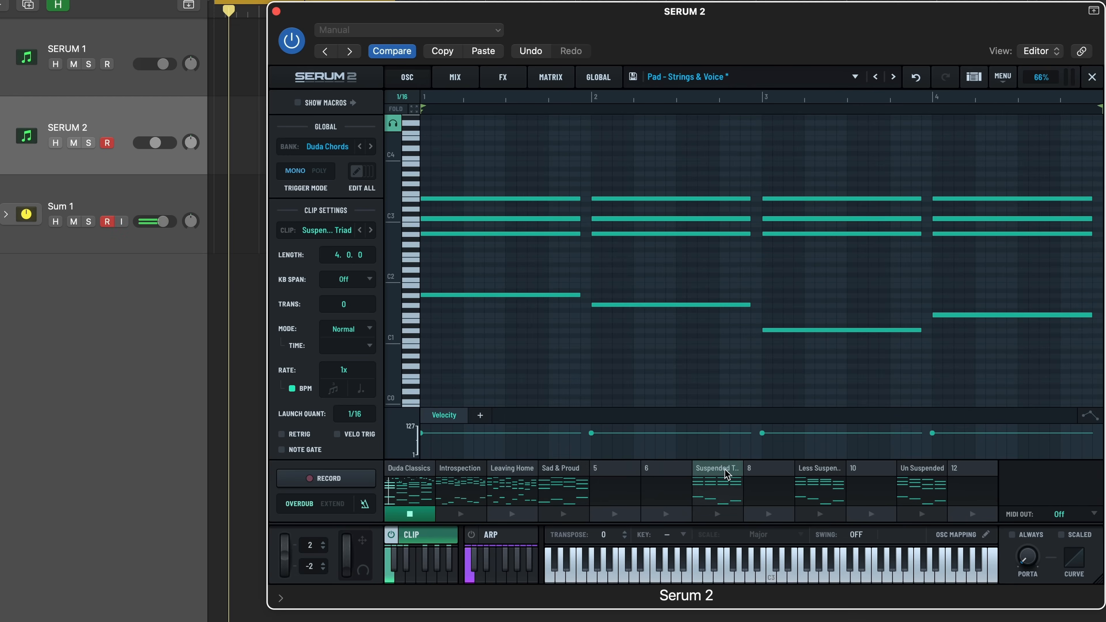
{"action": "left_click", "coordinate": [794, 483]}
{"action": "left_click", "coordinate": [922, 482]}
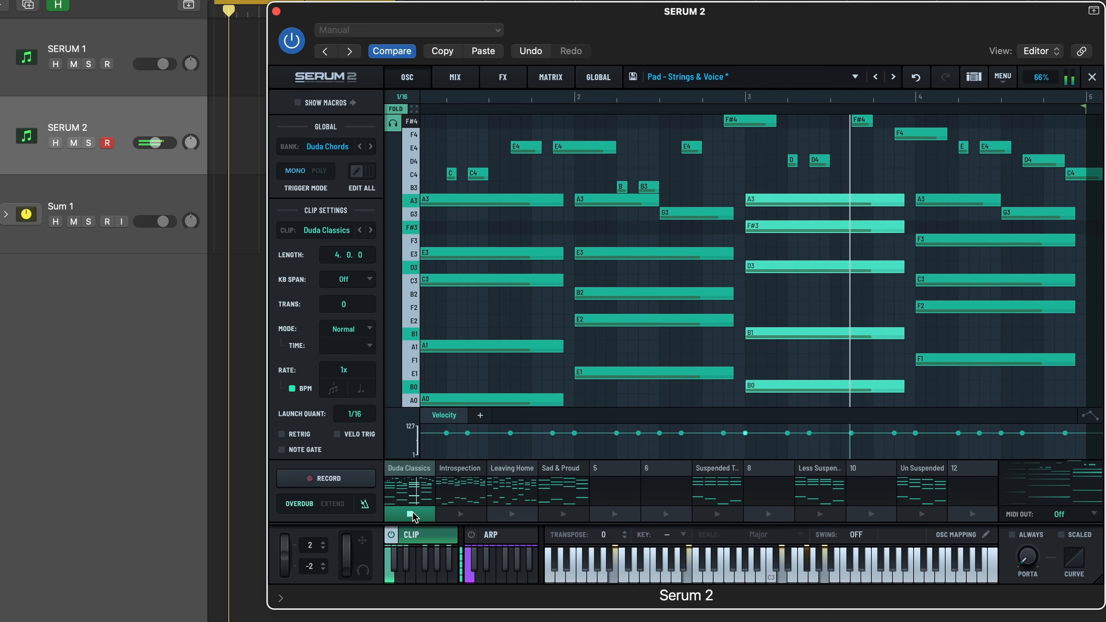
{"action": "left_click", "coordinate": [410, 515]}
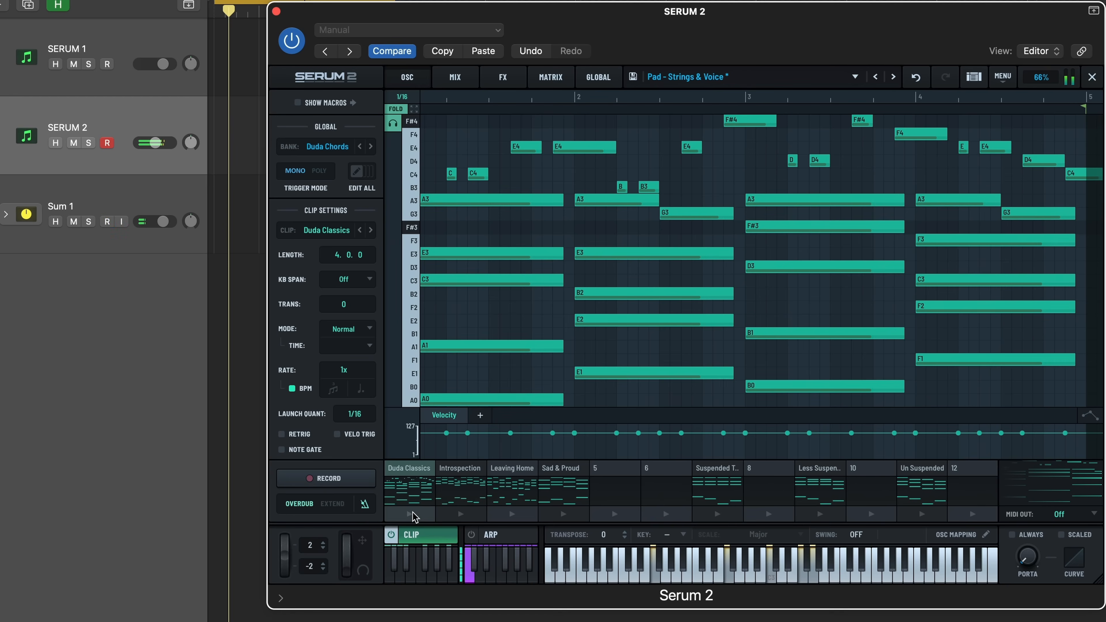
Load the factory Neo Chords clip bank and play its Fmaj7(#11) clip.
{"action": "left_click", "coordinate": [323, 147]}
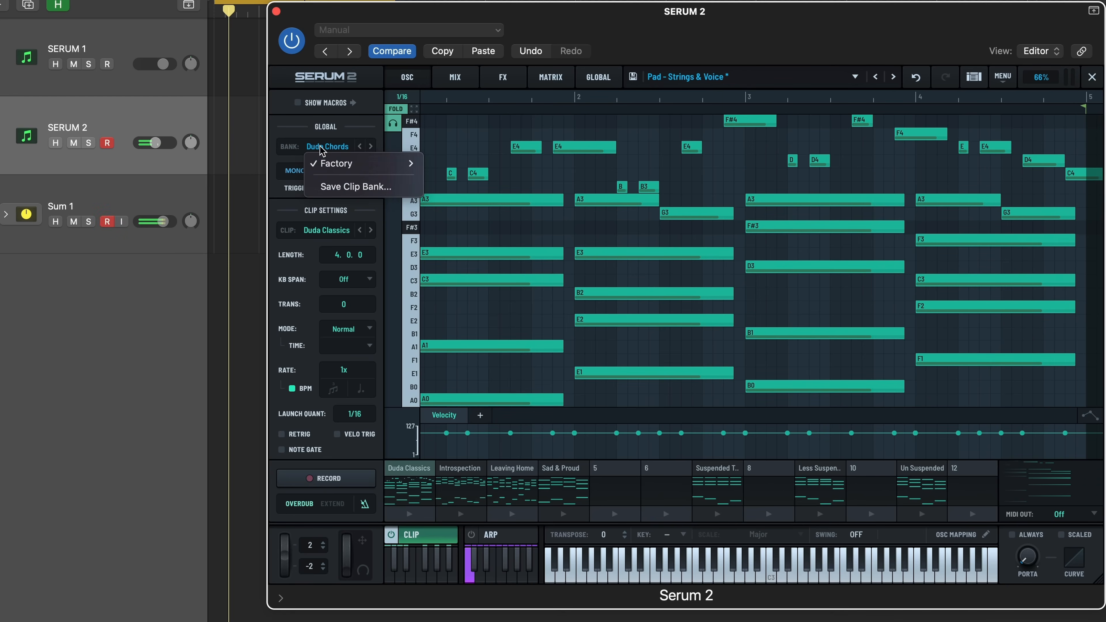
{"action": "mouse_move", "coordinate": [344, 164]}
{"action": "mouse_move", "coordinate": [444, 177]}
{"action": "mouse_move", "coordinate": [523, 164]}
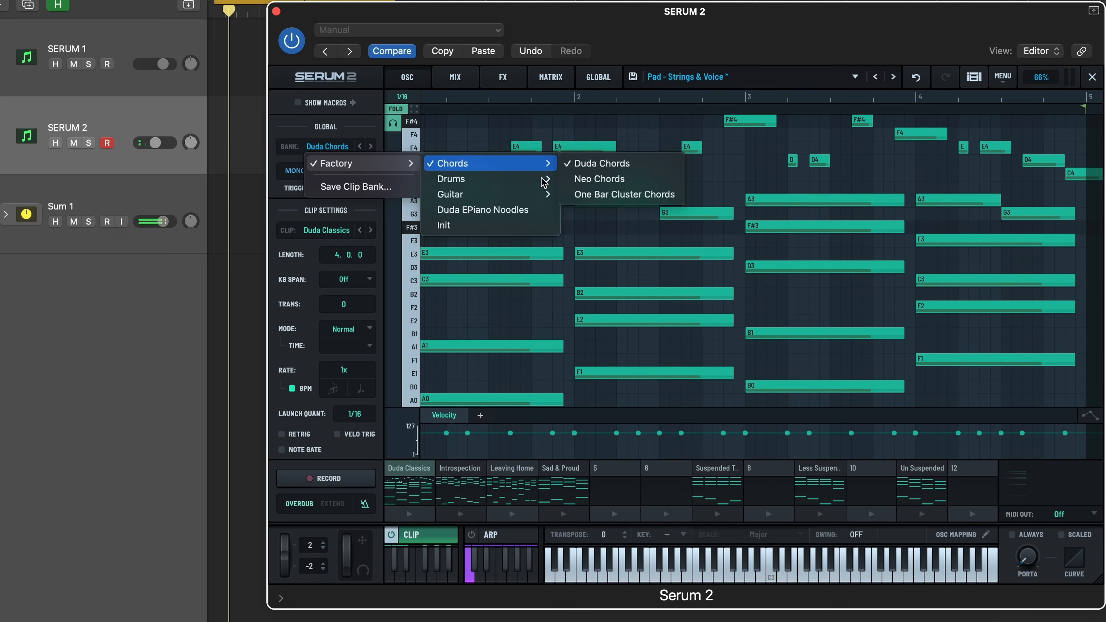
{"action": "left_click", "coordinate": [601, 178]}
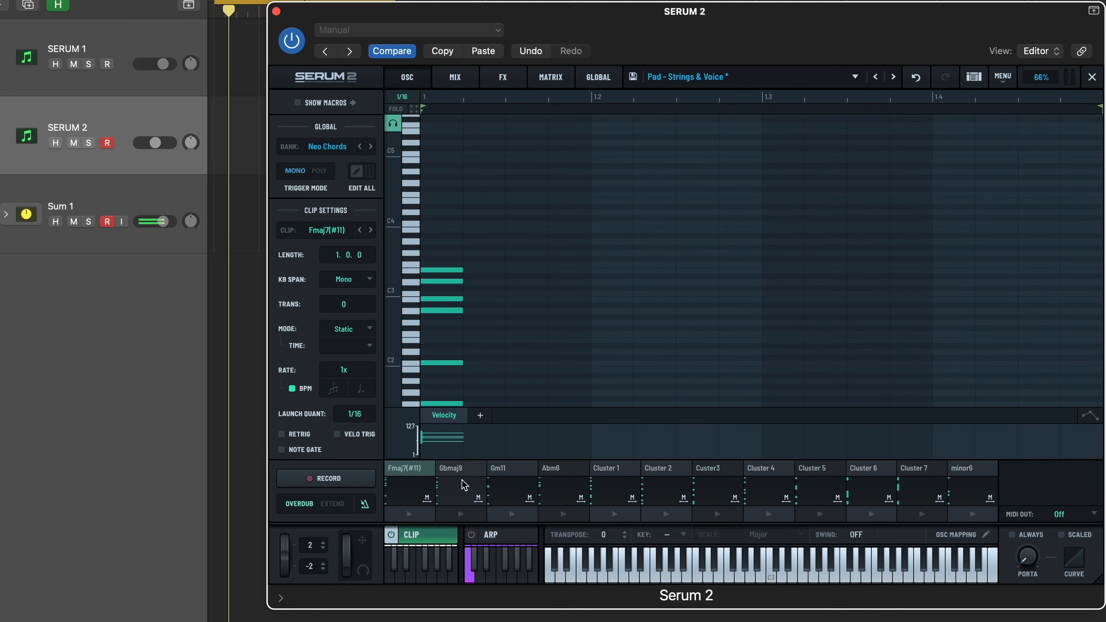
{"action": "left_click", "coordinate": [426, 519]}
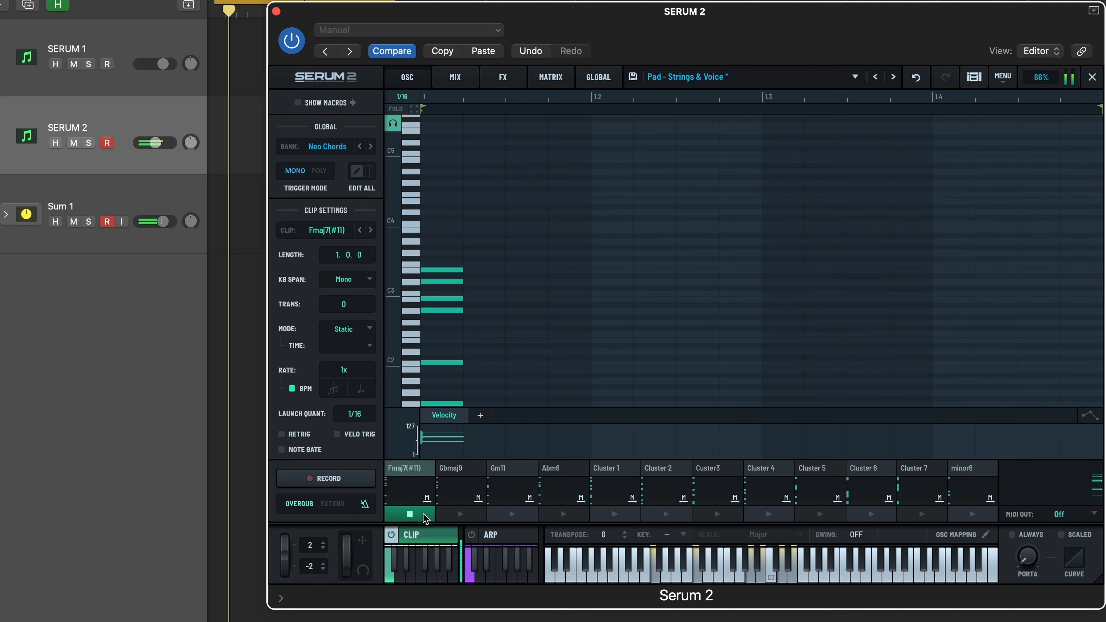
Set the Fmaj7(#11) clip's transposition to 12 and audition it.
{"action": "mouse_move", "coordinate": [345, 315]}
{"action": "left_mouse_down"}
{"action": "mouse_move", "coordinate": [353, 272]}
{"action": "mouse_move", "coordinate": [357, 311]}
{"action": "left_mouse_up"}
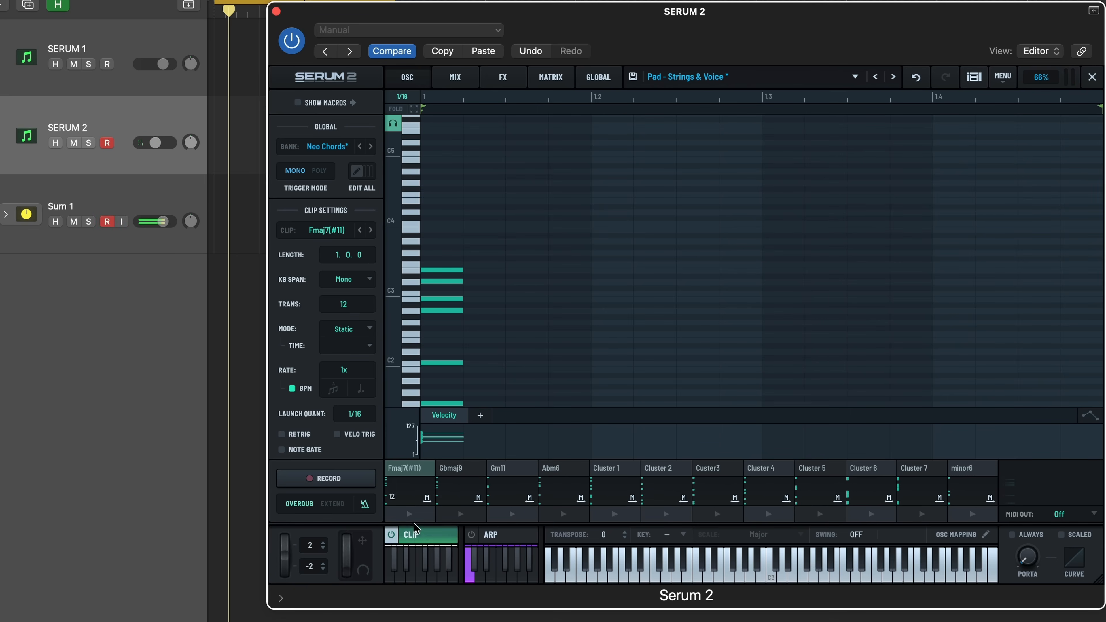
{"action": "left_click", "coordinate": [411, 516]}
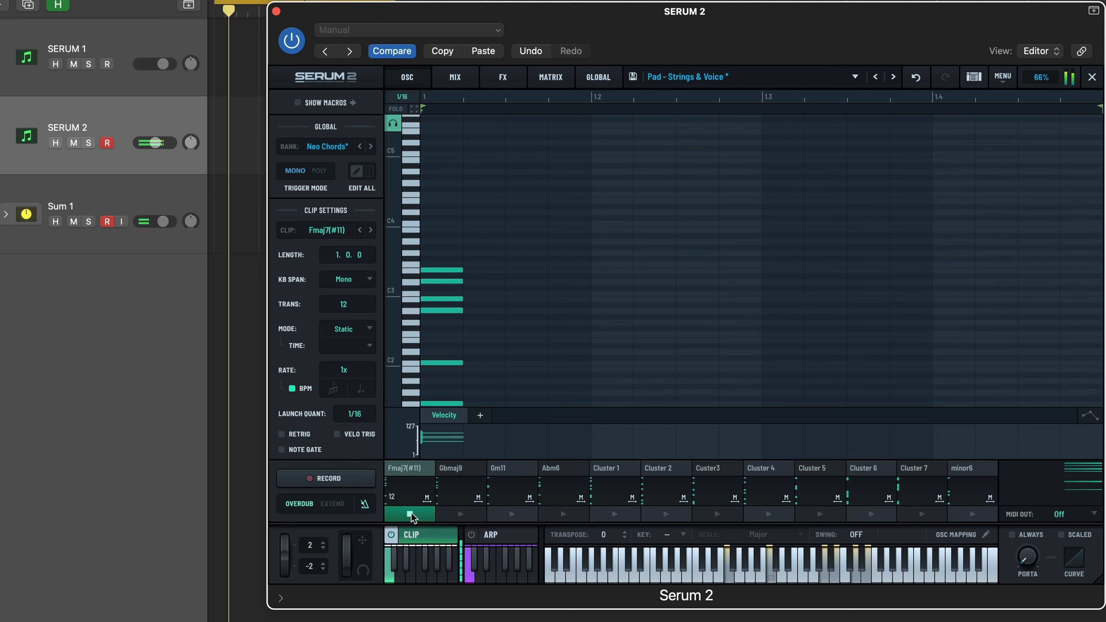
{"action": "left_click", "coordinate": [411, 515]}
Set the Gbmaj9 clip's transposition to 12 and alternate playback between it and the Fmaj7(#11) clip.
{"action": "left_click", "coordinate": [451, 471]}
{"action": "mouse_move", "coordinate": [365, 308]}
{"action": "left_mouse_down"}
{"action": "mouse_move", "coordinate": [366, 272]}
{"action": "mouse_move", "coordinate": [354, 311]}
{"action": "left_mouse_up"}
{"action": "left_click", "coordinate": [453, 513]}
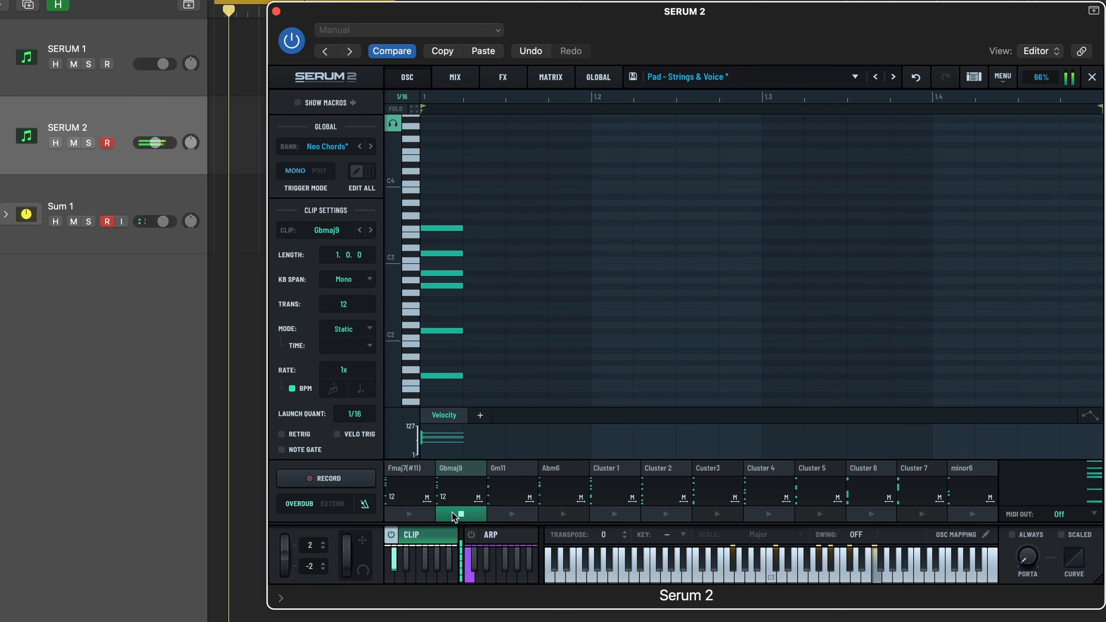
{"action": "left_click", "coordinate": [422, 514]}
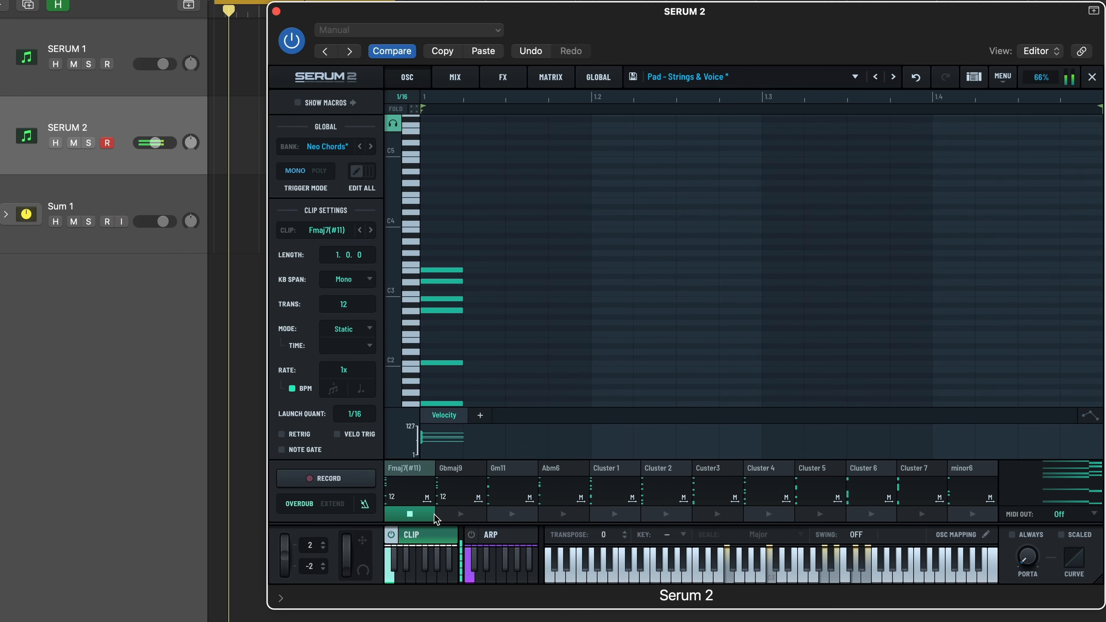
{"action": "left_click", "coordinate": [452, 514]}
{"action": "left_click", "coordinate": [455, 516]}
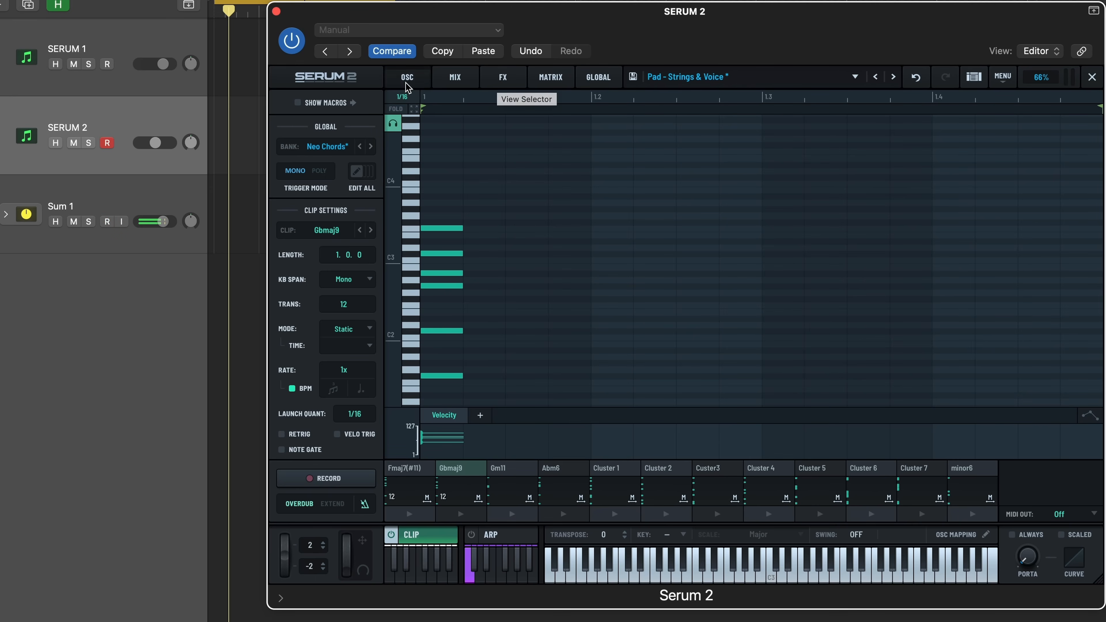
Load the factory drum kit preset KIT - 808 Basic Kit and play its first clip in the clip editor.
{"action": "left_click", "coordinate": [1093, 80]}
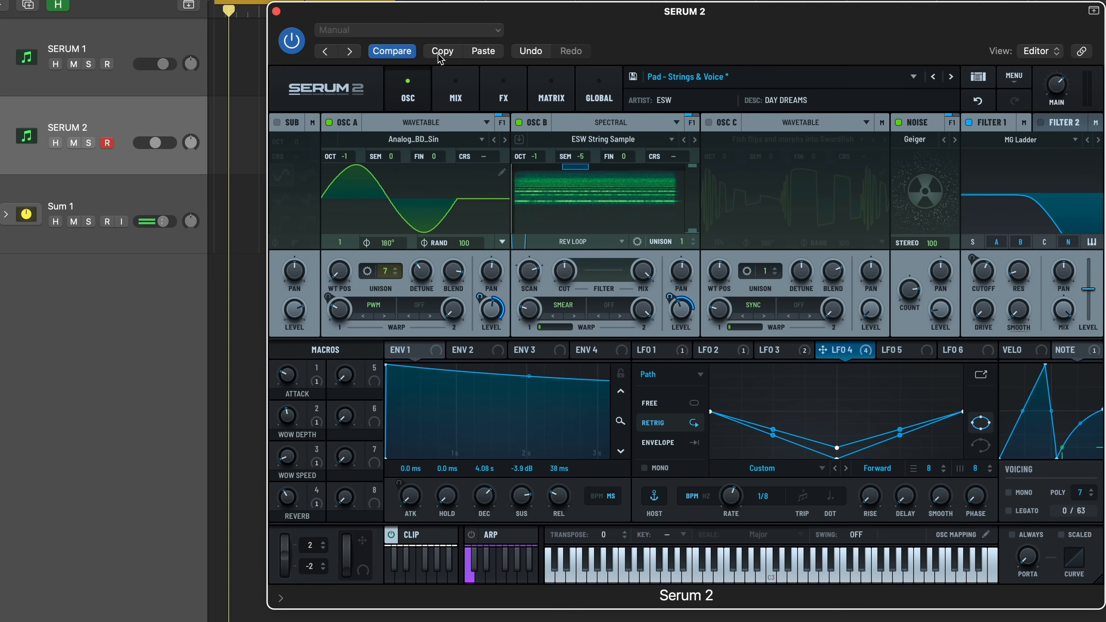
{"action": "left_click", "coordinate": [734, 79]}
{"action": "mouse_move", "coordinate": [764, 108]}
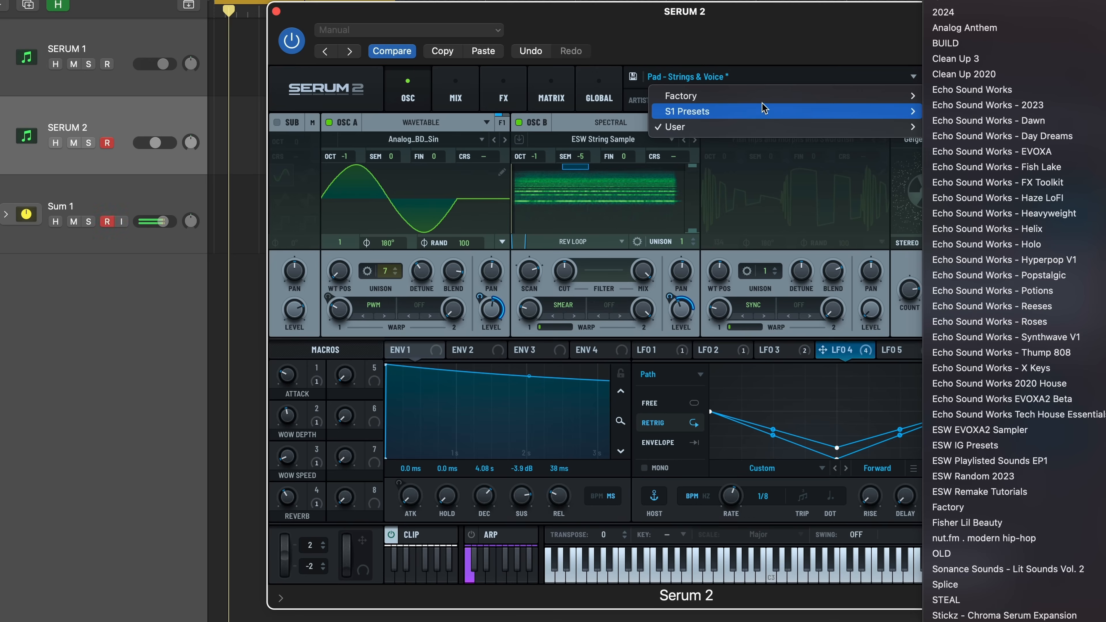
{"action": "mouse_move", "coordinate": [864, 96]}
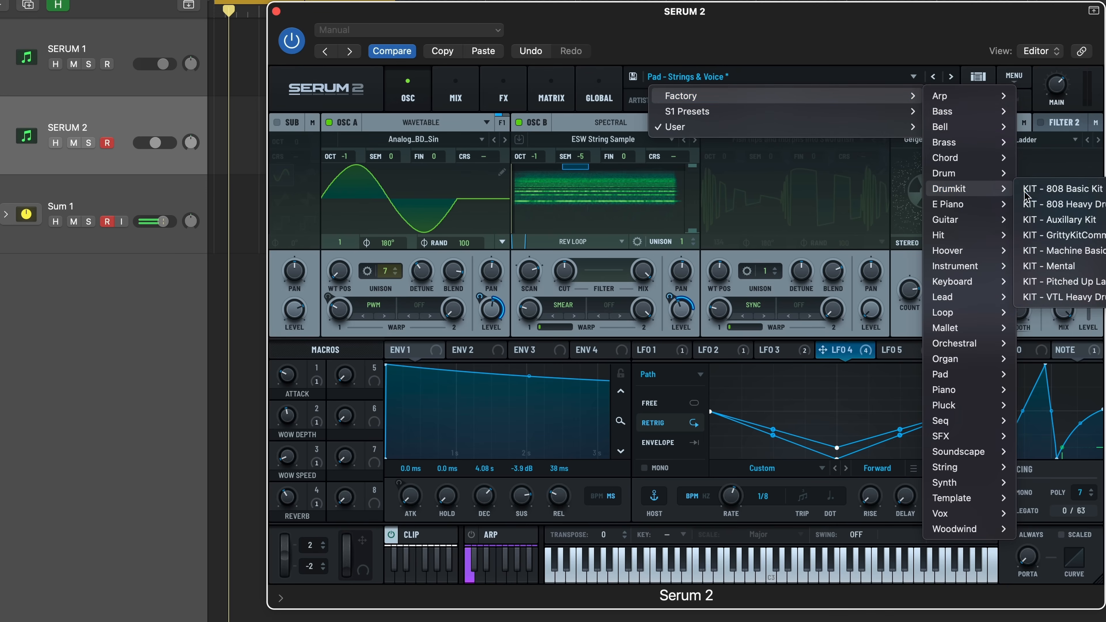
{"action": "left_click", "coordinate": [1026, 192]}
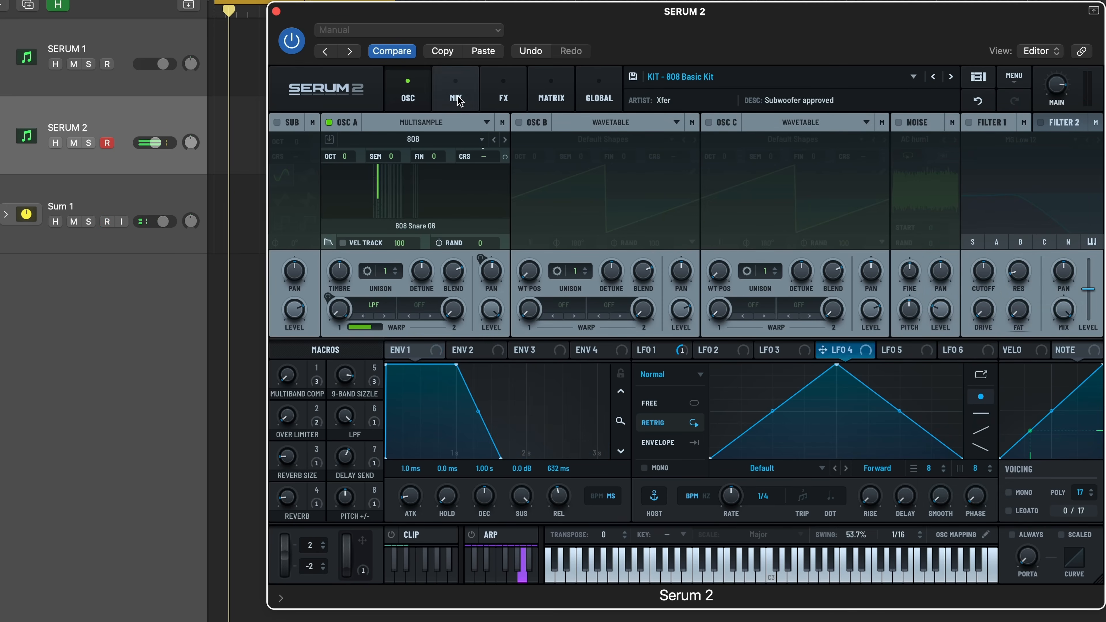
{"action": "left_click", "coordinate": [419, 537]}
{"action": "left_click", "coordinate": [410, 515]}
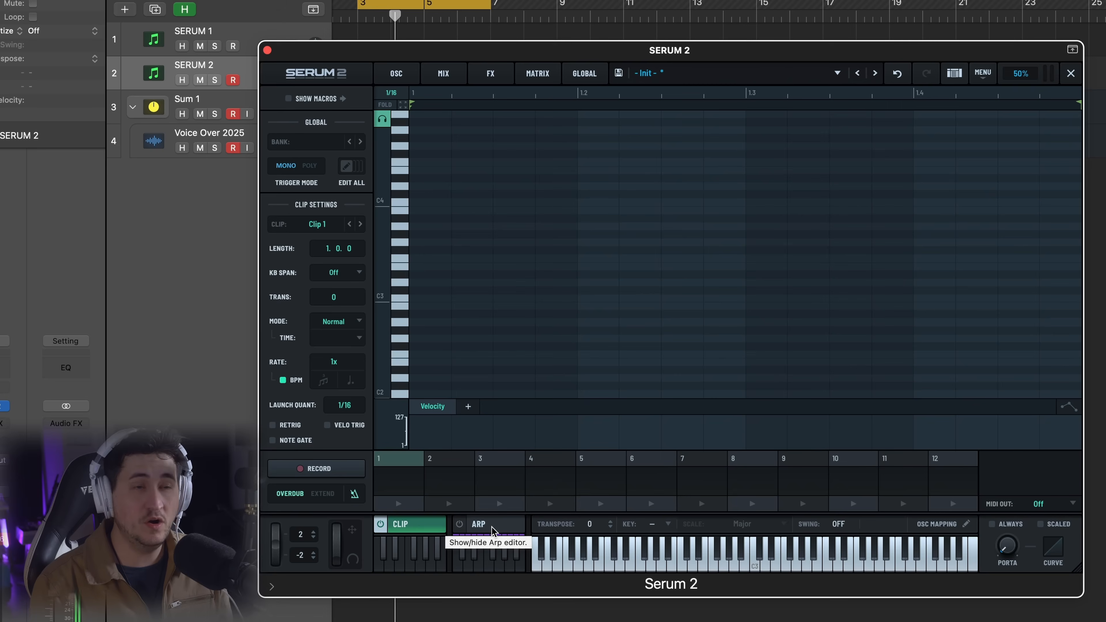
View the arpeggiator settings and return to the LFO 3 editor.
{"action": "left_click", "coordinate": [493, 530]}
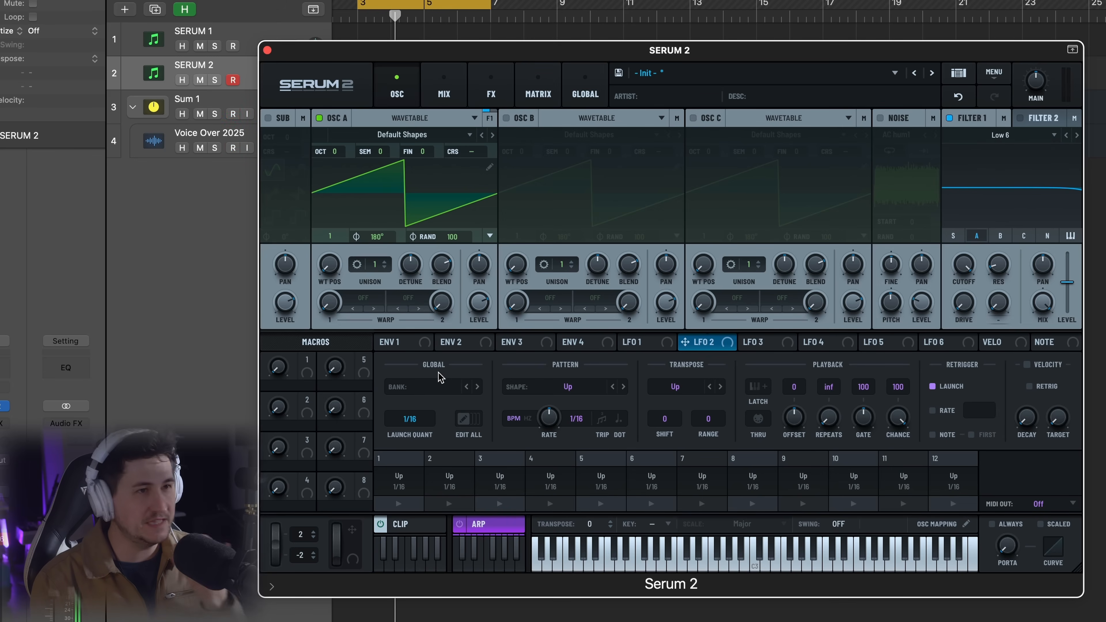
{"action": "left_click", "coordinate": [749, 348]}
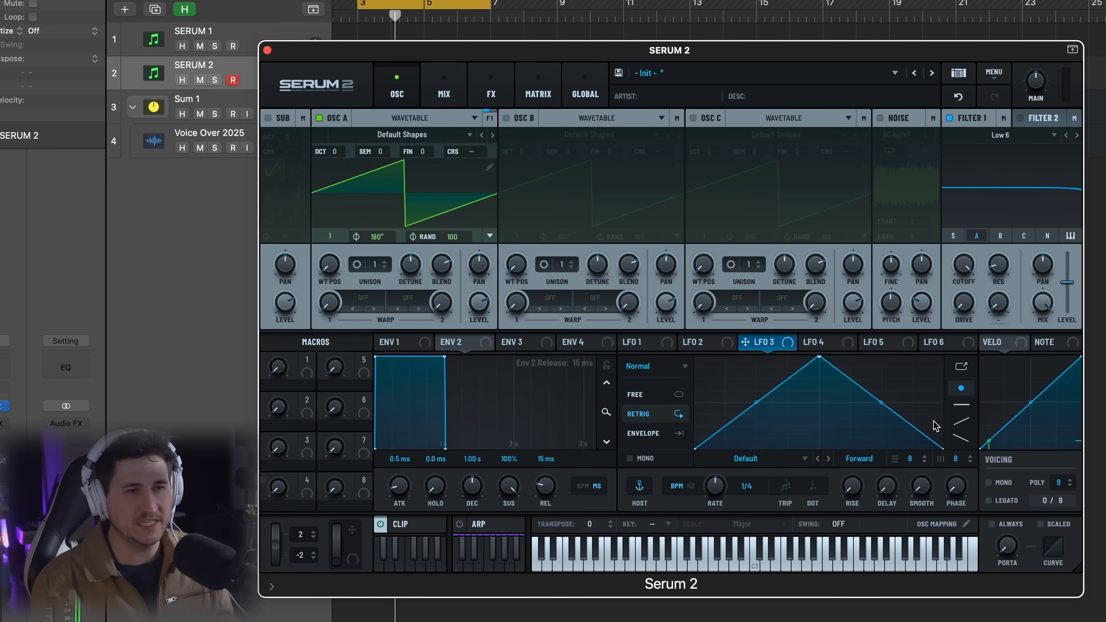
Open the arpeggiator editor and load the 5 Note 8 Step arp bank.
{"action": "left_click", "coordinate": [485, 524]}
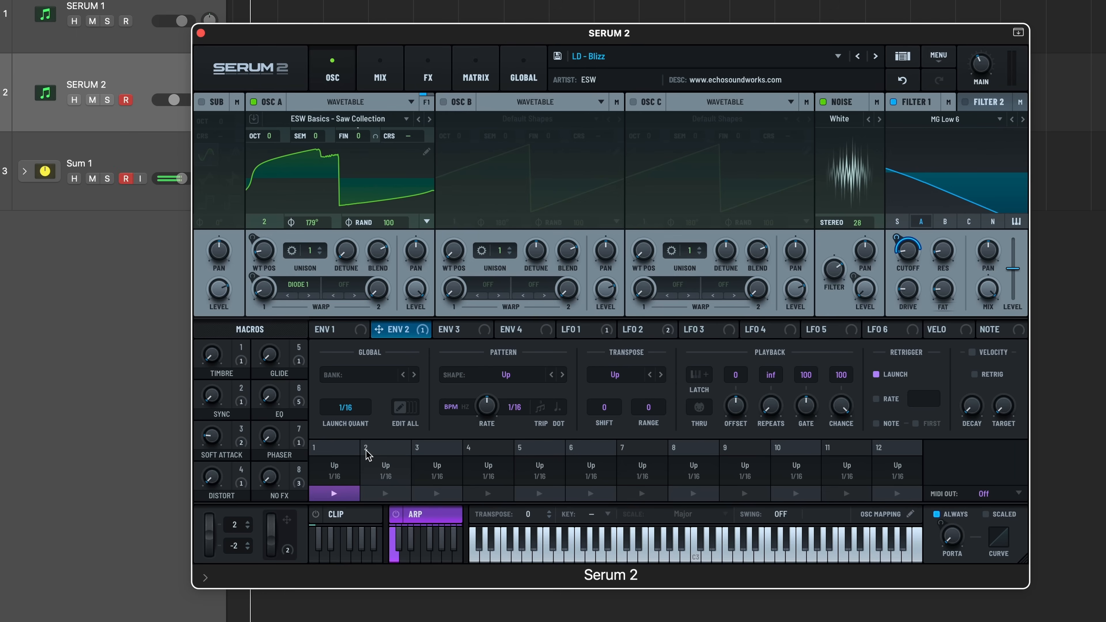
{"action": "left_click", "coordinate": [365, 377]}
{"action": "mouse_move", "coordinate": [431, 390]}
{"action": "left_click", "coordinate": [515, 392]}
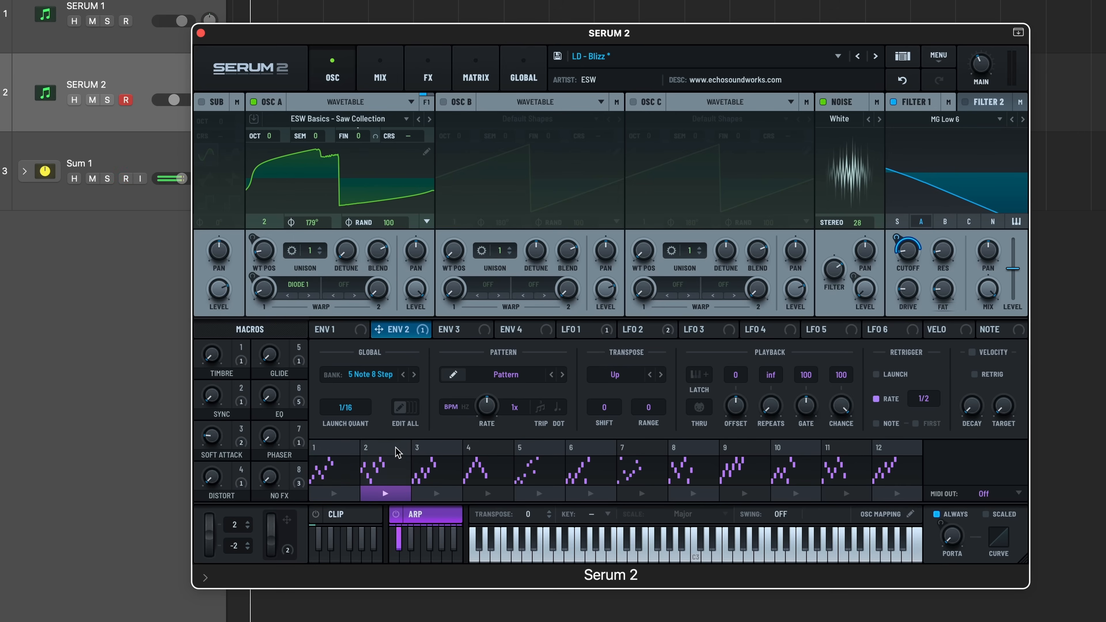
Step through several arp patterns in the bank, including slots 6, 7 and 1, ending on slot 8.
{"action": "left_click", "coordinate": [579, 446]}
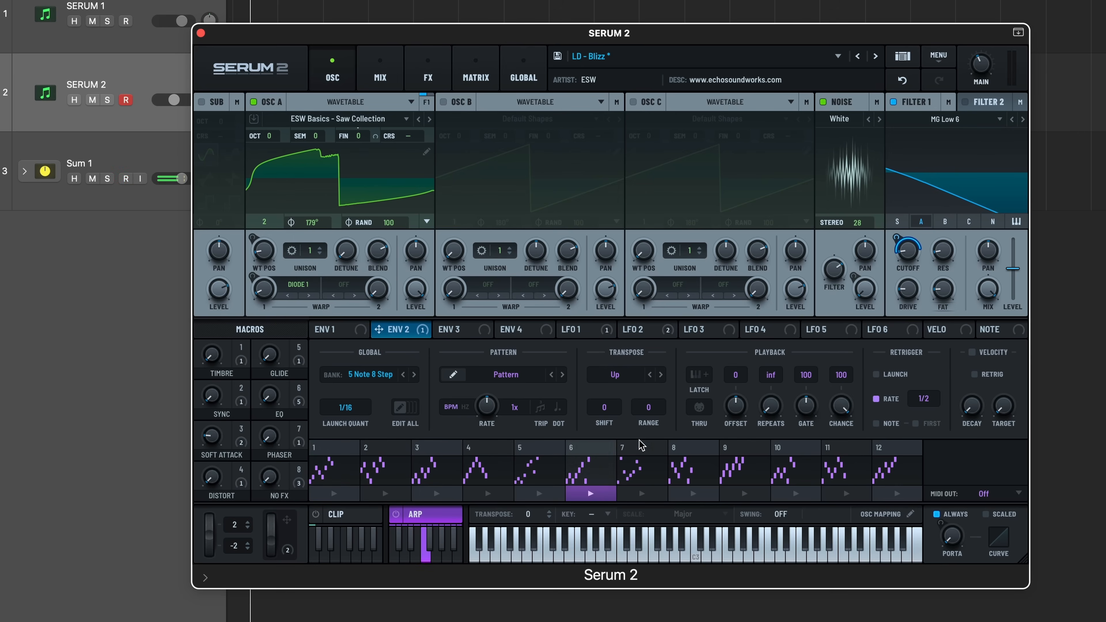
{"action": "left_click", "coordinate": [642, 448]}
{"action": "left_click", "coordinate": [341, 448]}
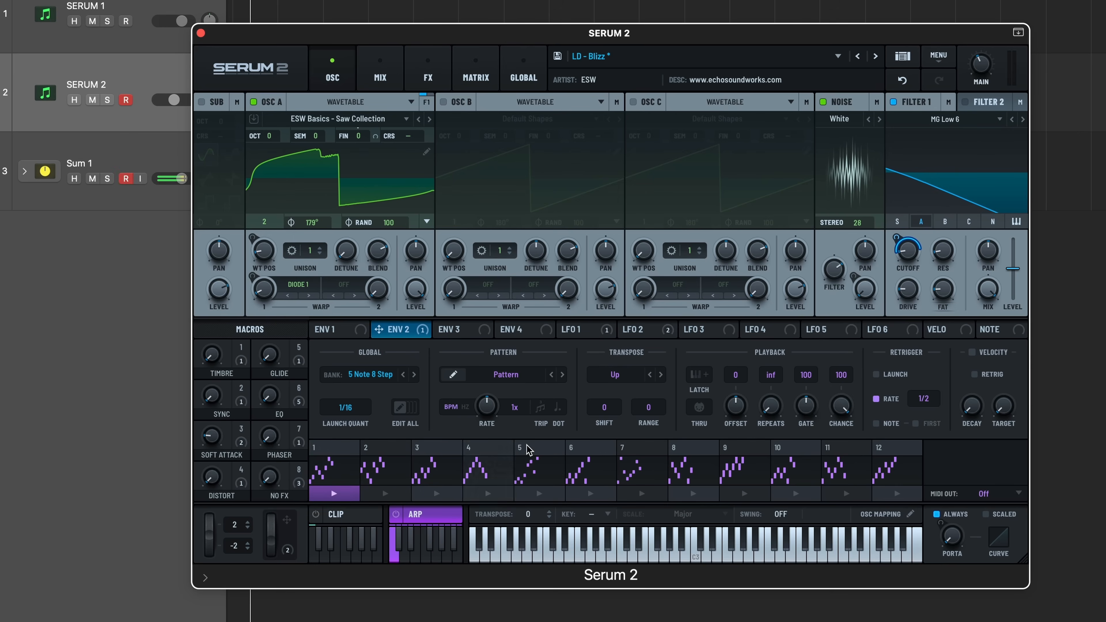
{"action": "left_click", "coordinate": [663, 448]}
{"action": "left_click", "coordinate": [680, 450]}
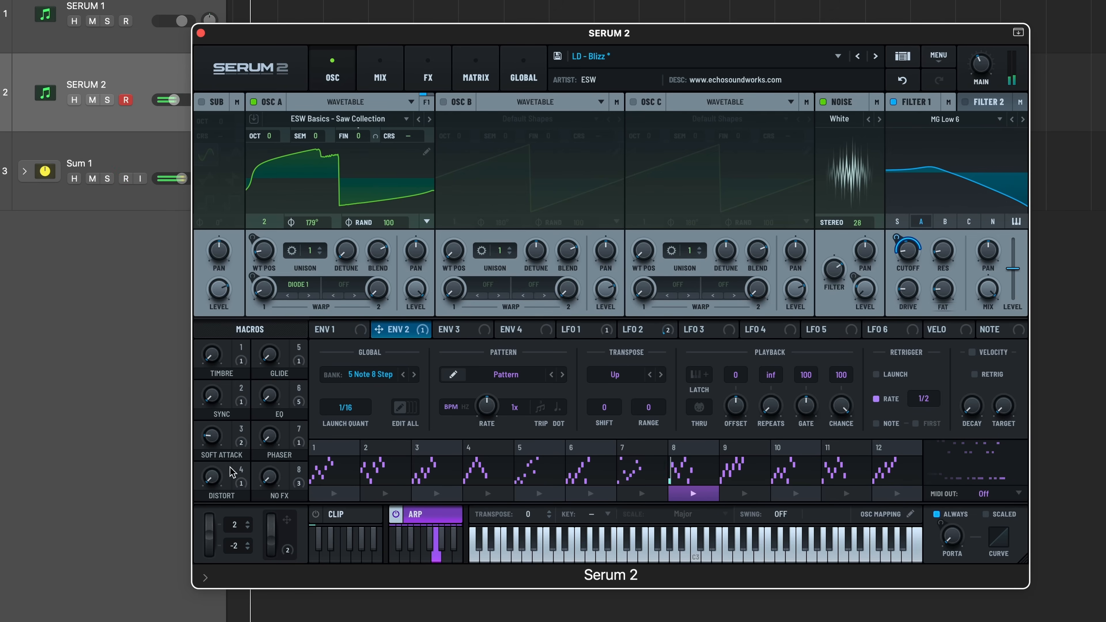
Audition arp patterns 1, 12 and 8, and return to pattern 1.
{"action": "left_click", "coordinate": [325, 460]}
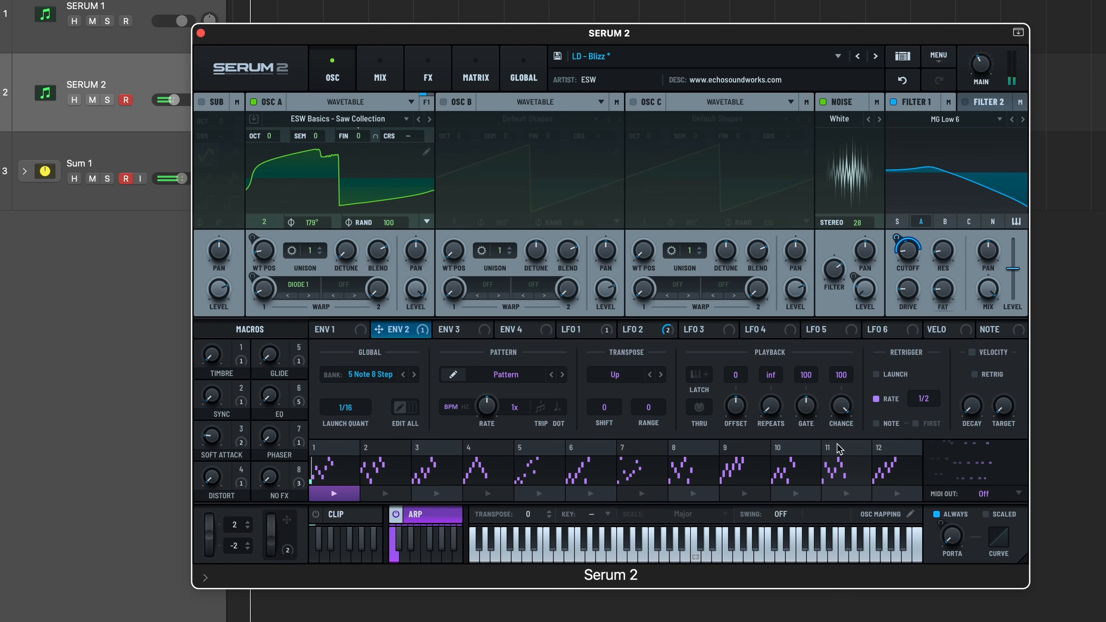
{"action": "left_click", "coordinate": [910, 454]}
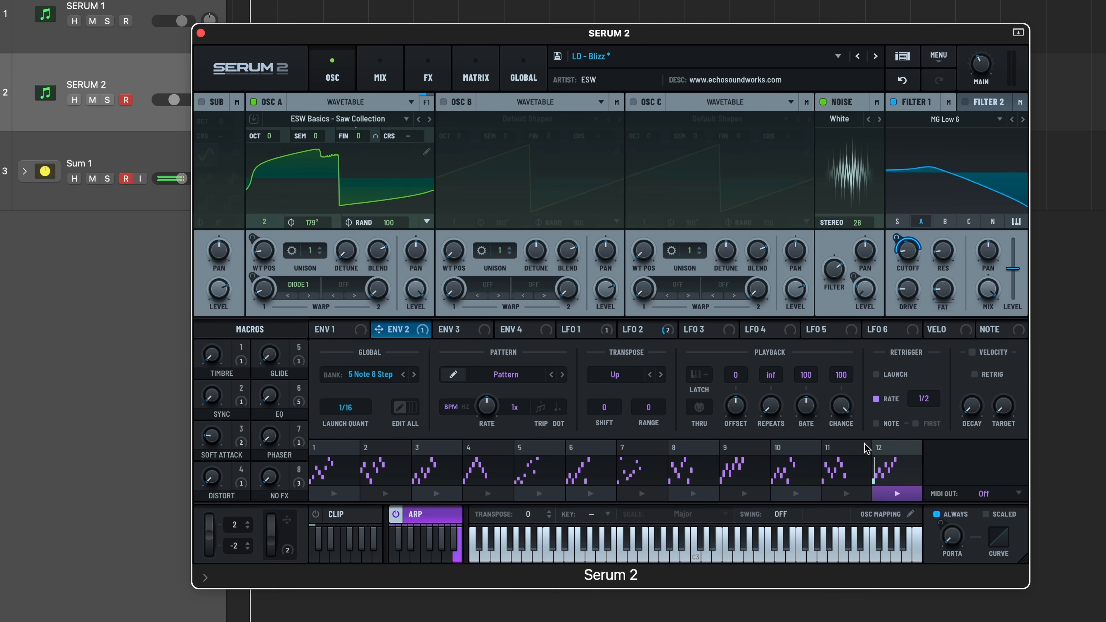
{"action": "left_click", "coordinate": [701, 454]}
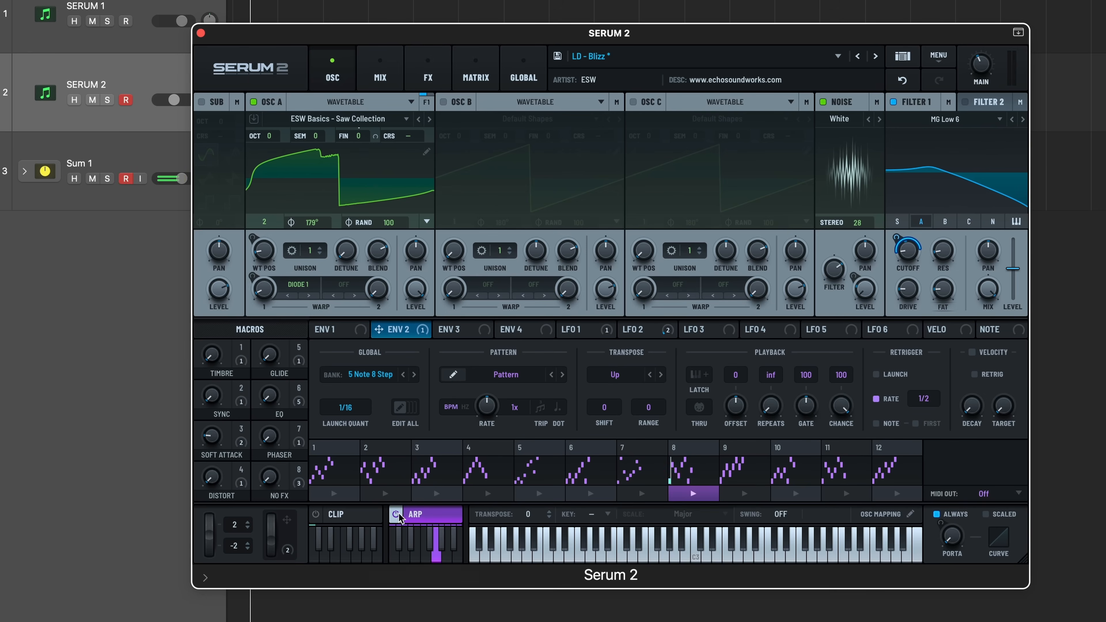
{"action": "left_click", "coordinate": [429, 550]}
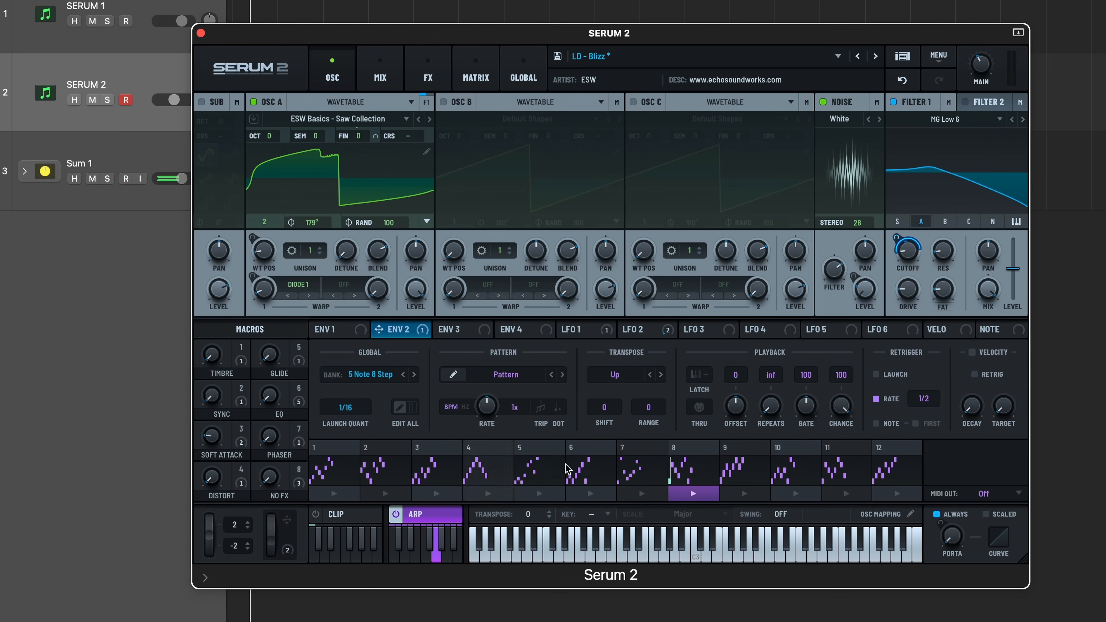
{"action": "left_click", "coordinate": [332, 492]}
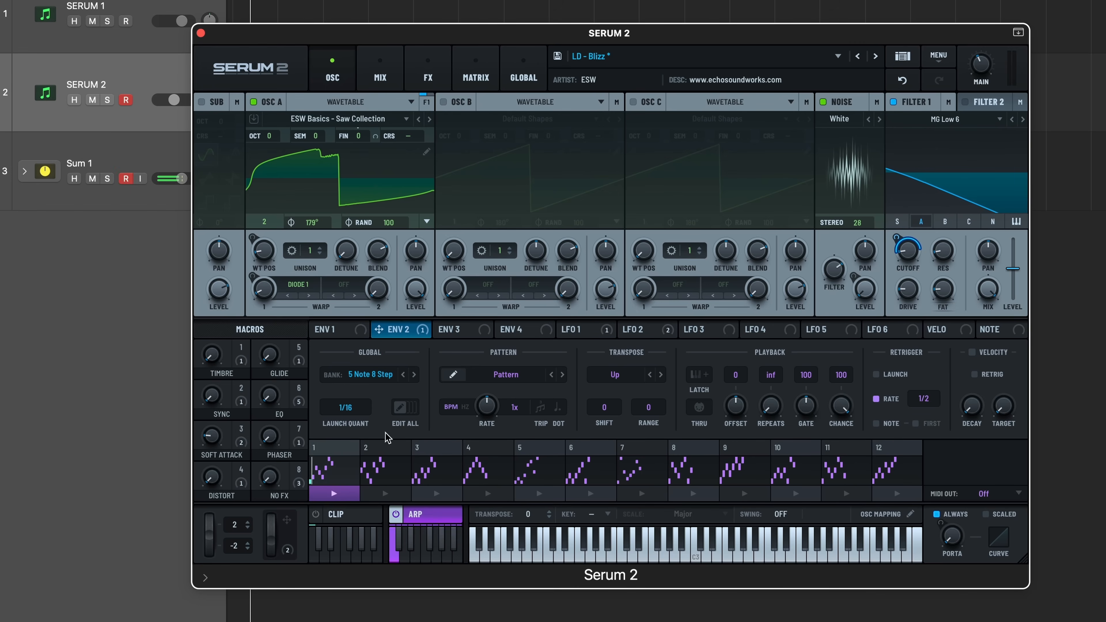
Launch arp pattern 12 and open the pattern editor.
{"action": "left_click", "coordinate": [877, 449]}
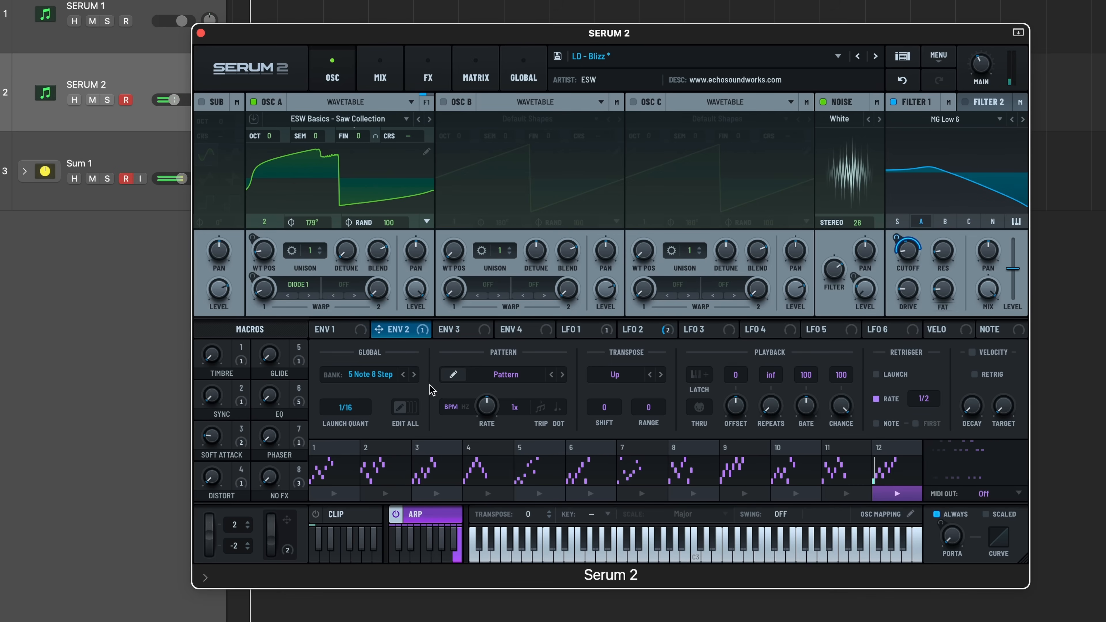
{"action": "left_click", "coordinate": [453, 375]}
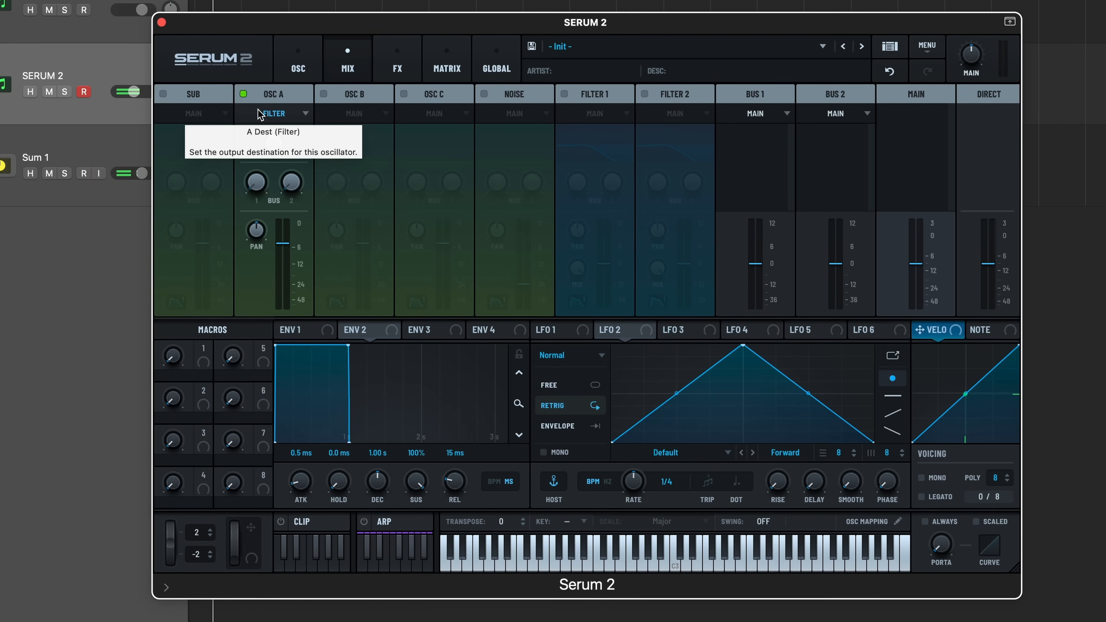
Enable Filter 1 for oscillator A, raise its resonance and lower its cutoff.
{"action": "left_click", "coordinate": [564, 93]}
{"action": "left_click", "coordinate": [592, 113]}
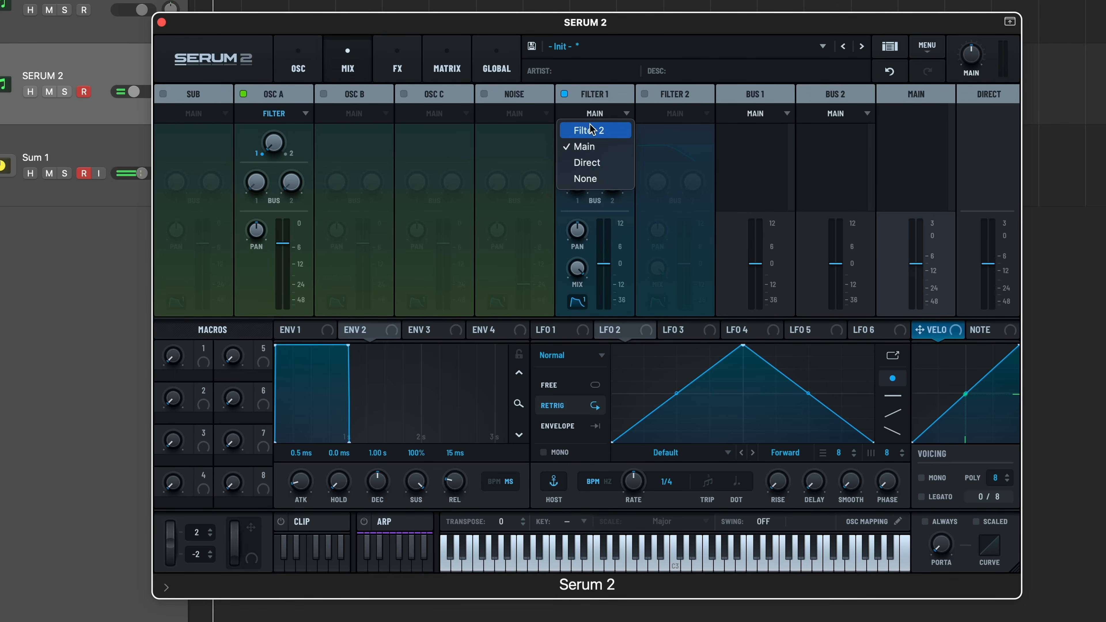
{"action": "left_click", "coordinate": [298, 65]}
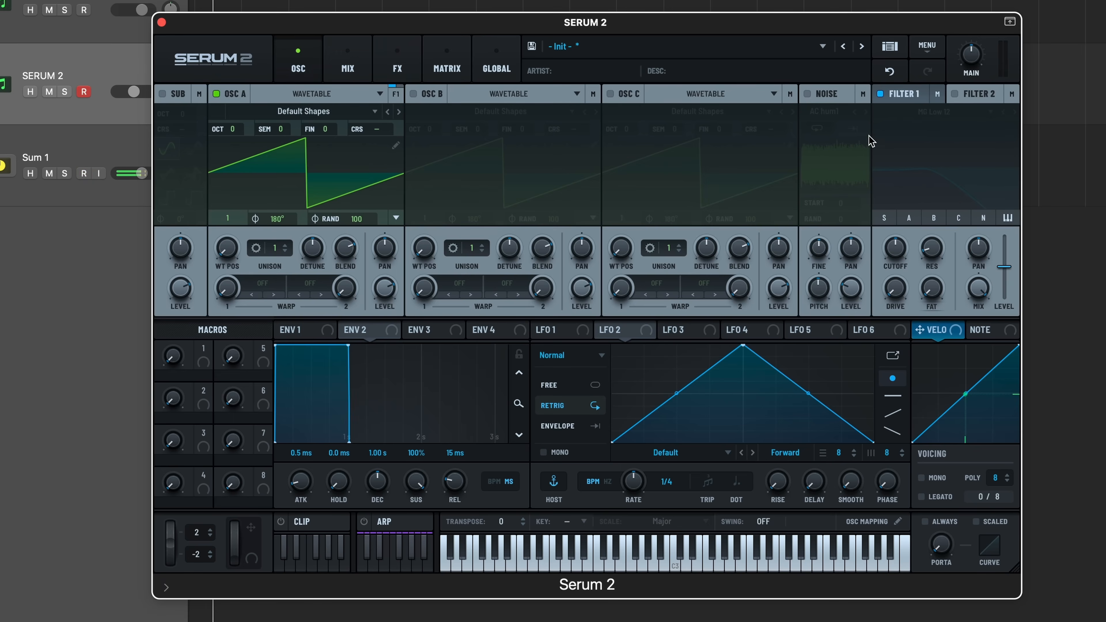
{"action": "left_click", "coordinate": [905, 220]}
{"action": "left_click", "coordinate": [906, 99]}
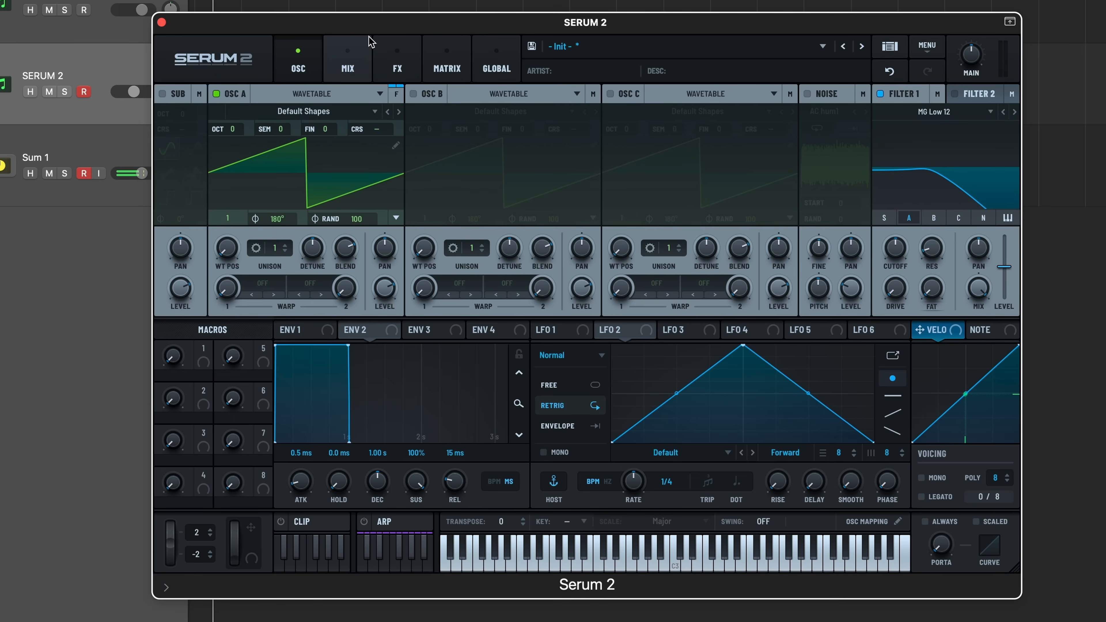
{"action": "left_click_drag", "start_coordinate": [926, 249], "coordinate": [895, 268]}
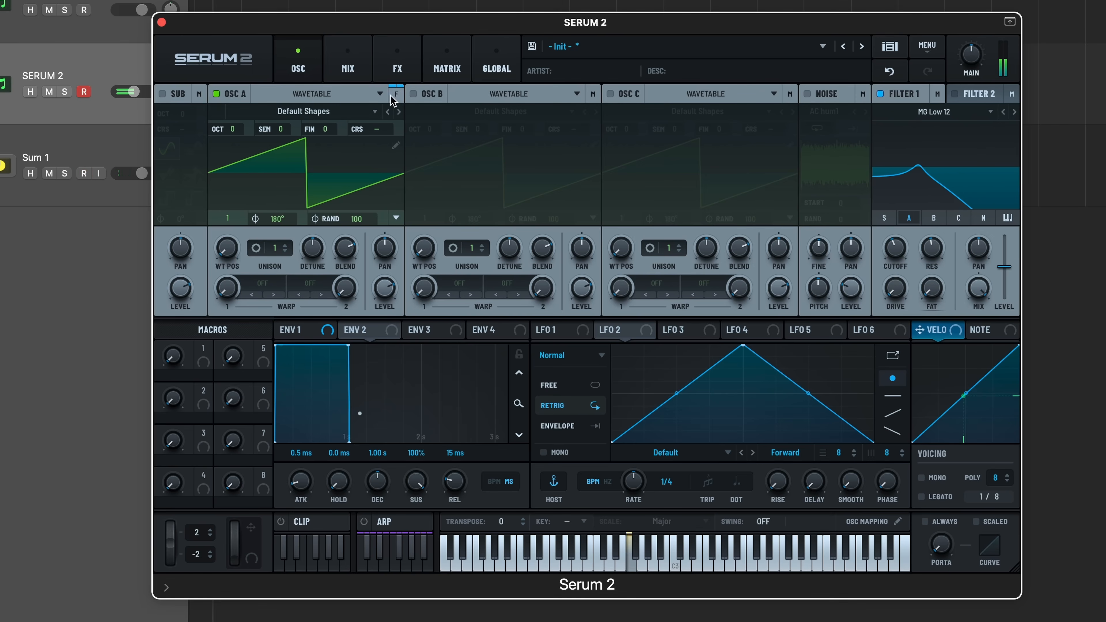
Enable oscillator B in the mixer, route it to the filters with the balance at 100 toward Filter 2, and enable Filter 2.
{"action": "left_click", "coordinate": [355, 65]}
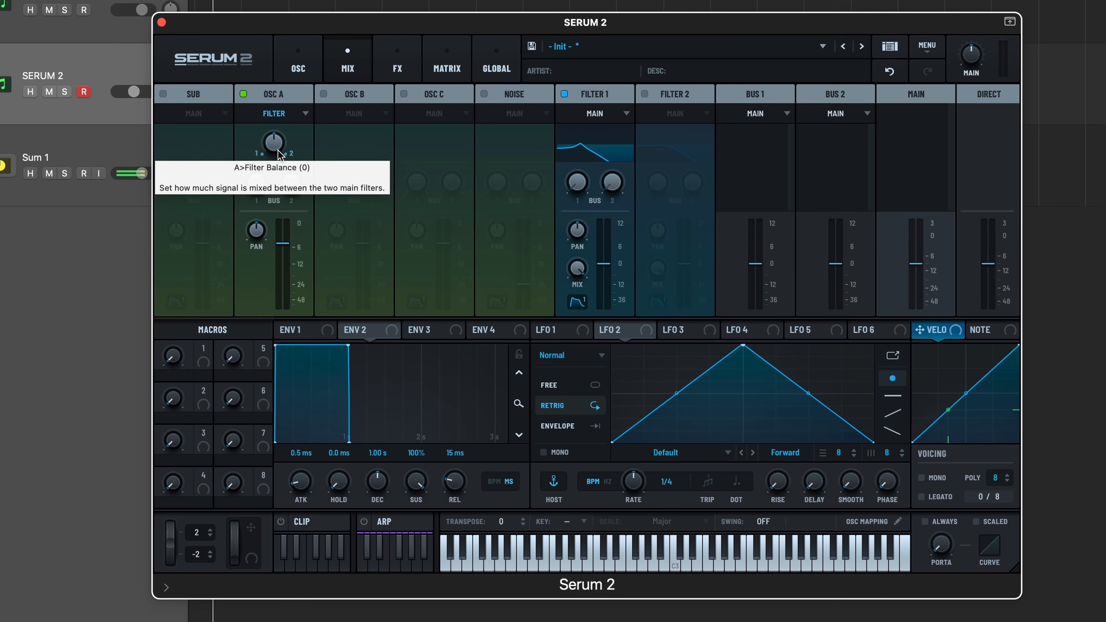
{"action": "left_click_drag", "start_coordinate": [268, 146], "coordinate": [270, 170]}
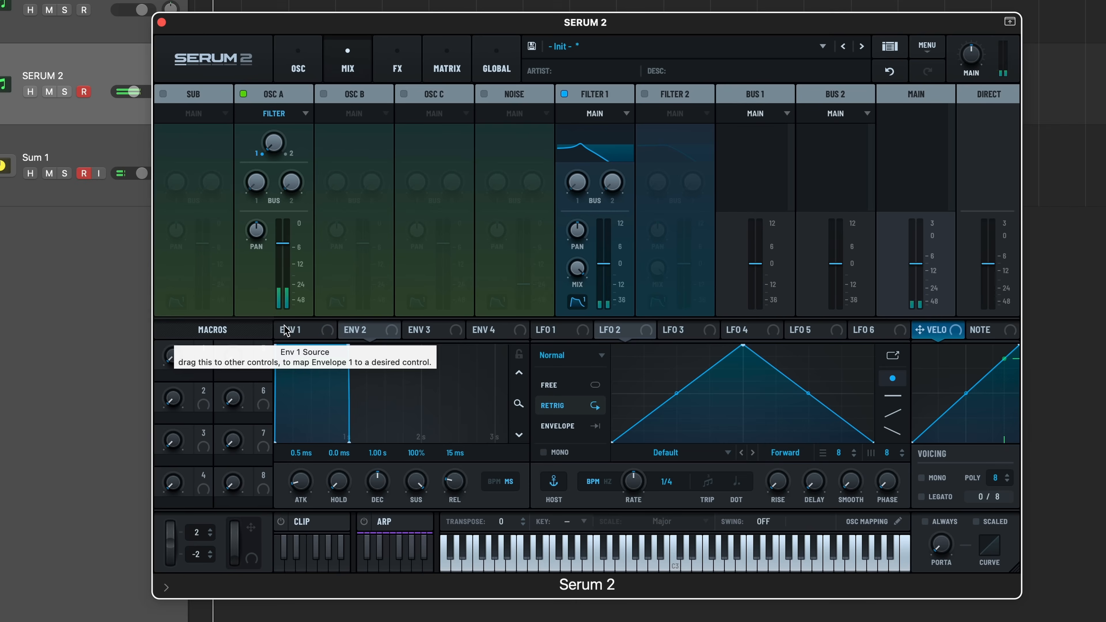
{"action": "left_click", "coordinate": [342, 97]}
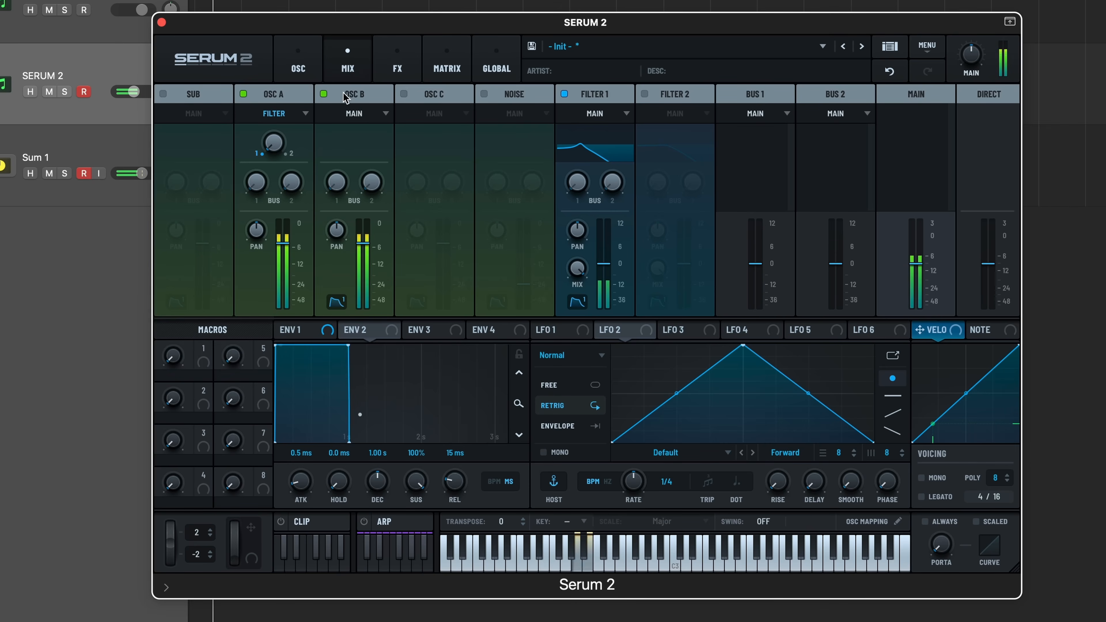
{"action": "left_click", "coordinate": [363, 112]}
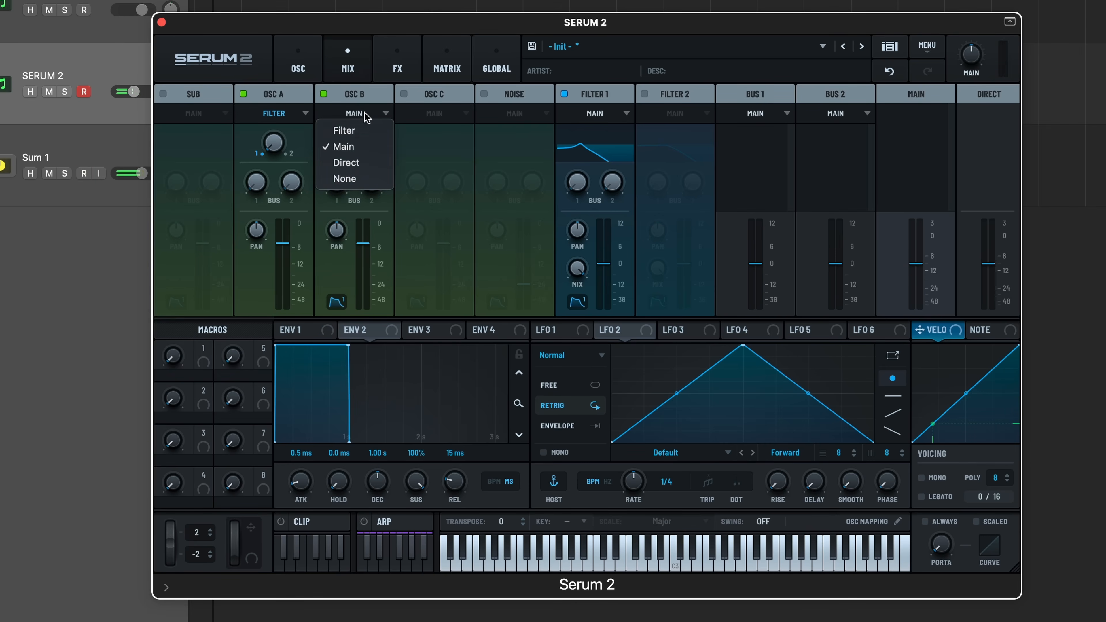
{"action": "left_click", "coordinate": [369, 129]}
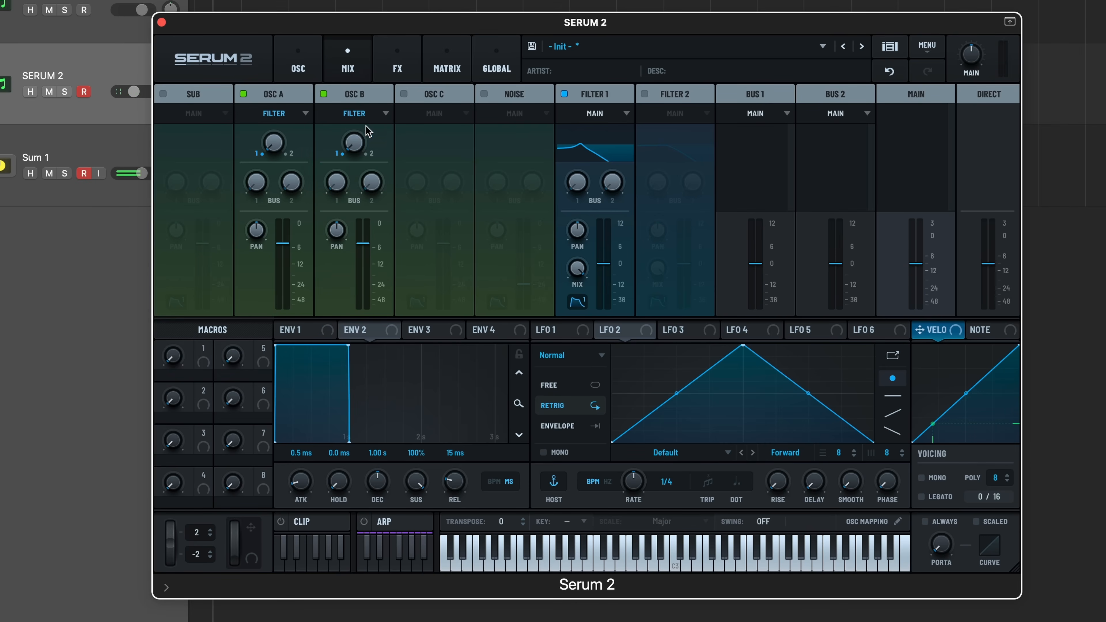
{"action": "left_click_drag", "start_coordinate": [359, 139], "coordinate": [360, 107]}
{"action": "left_click", "coordinate": [644, 93]}
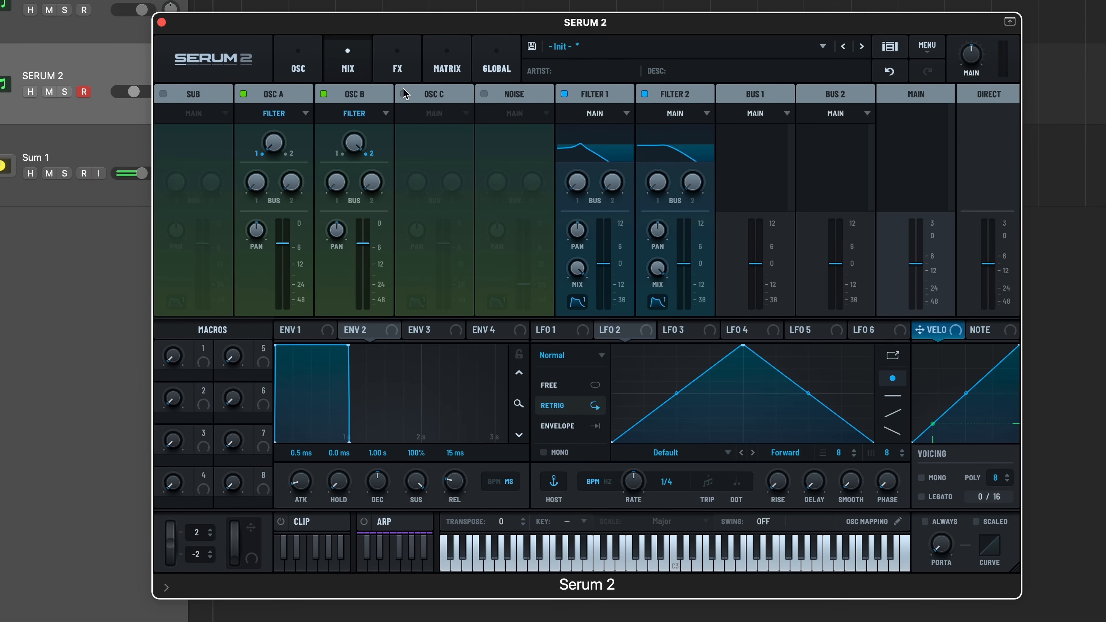
Change Filter 1 to the Wsp type from the S2 Filters and raise its cutoff.
{"action": "left_click", "coordinate": [298, 65]}
{"action": "left_click", "coordinate": [917, 111]}
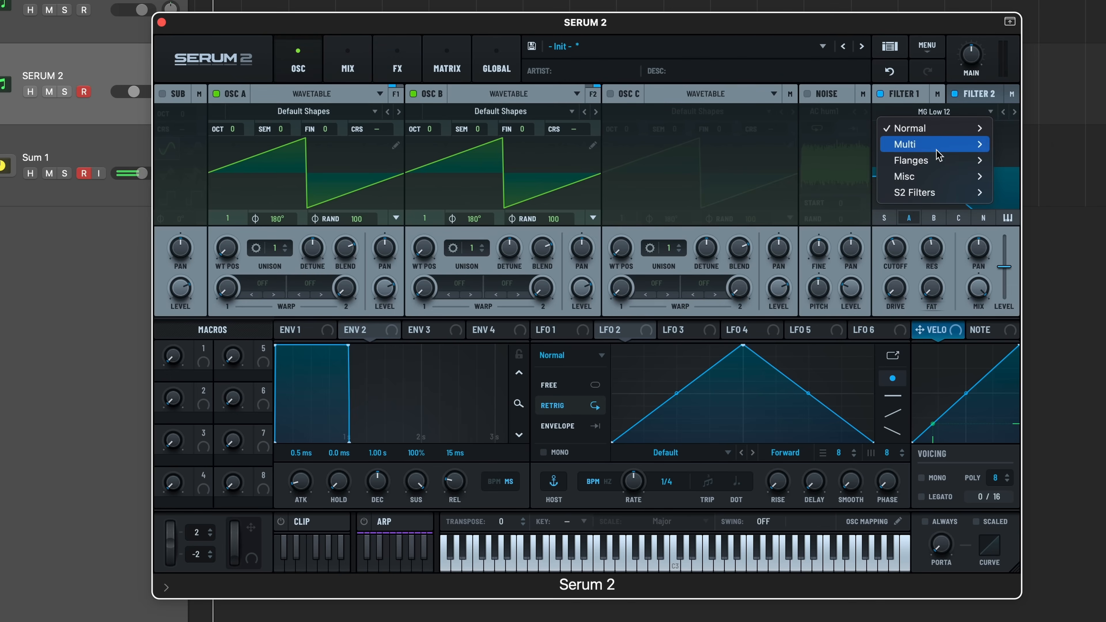
{"action": "mouse_move", "coordinate": [934, 192]}
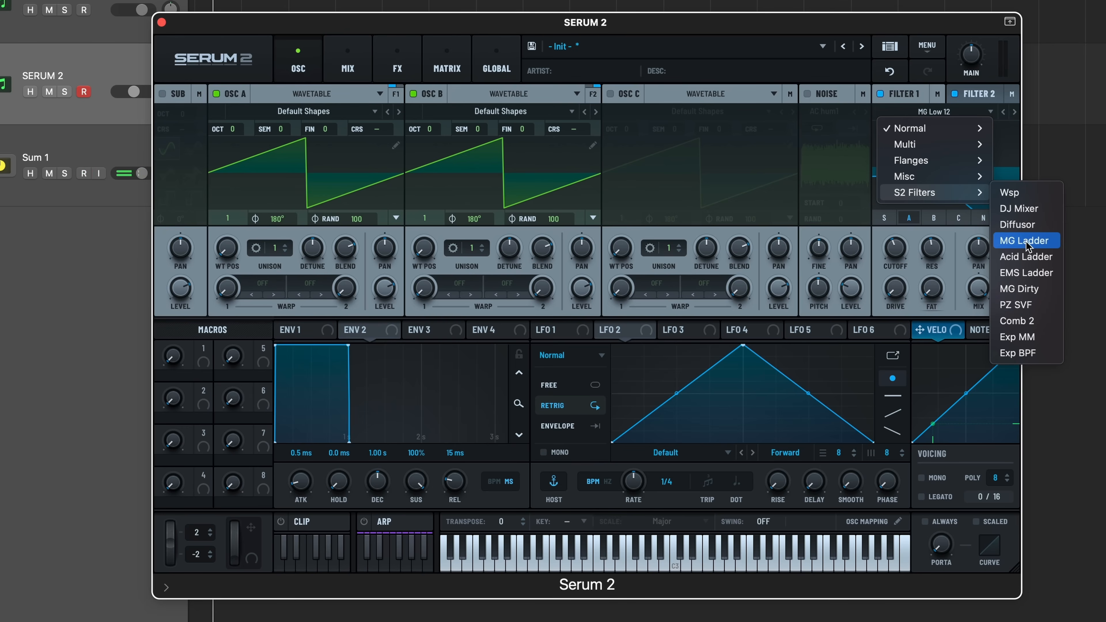
{"action": "left_click", "coordinate": [1016, 194]}
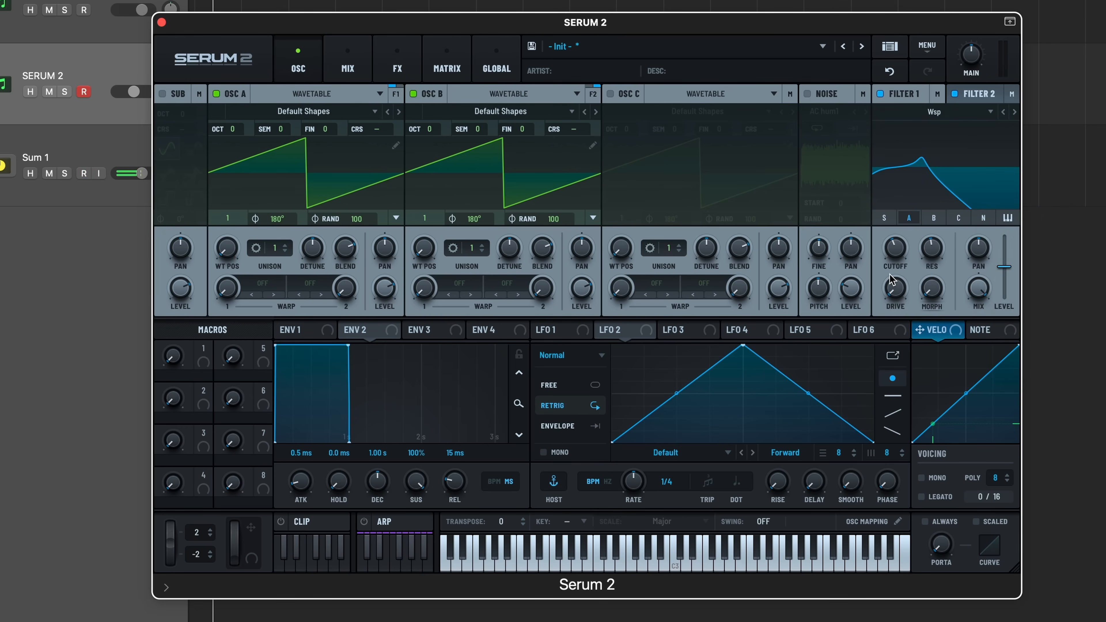
{"action": "left_click_drag", "start_coordinate": [895, 249], "coordinate": [905, 224]}
Shape Envelope 2 with an 840 ms decay and no sustain, assign it to Filter 1's cutoff and adjust the modulation amount.
{"action": "left_click", "coordinate": [358, 337]}
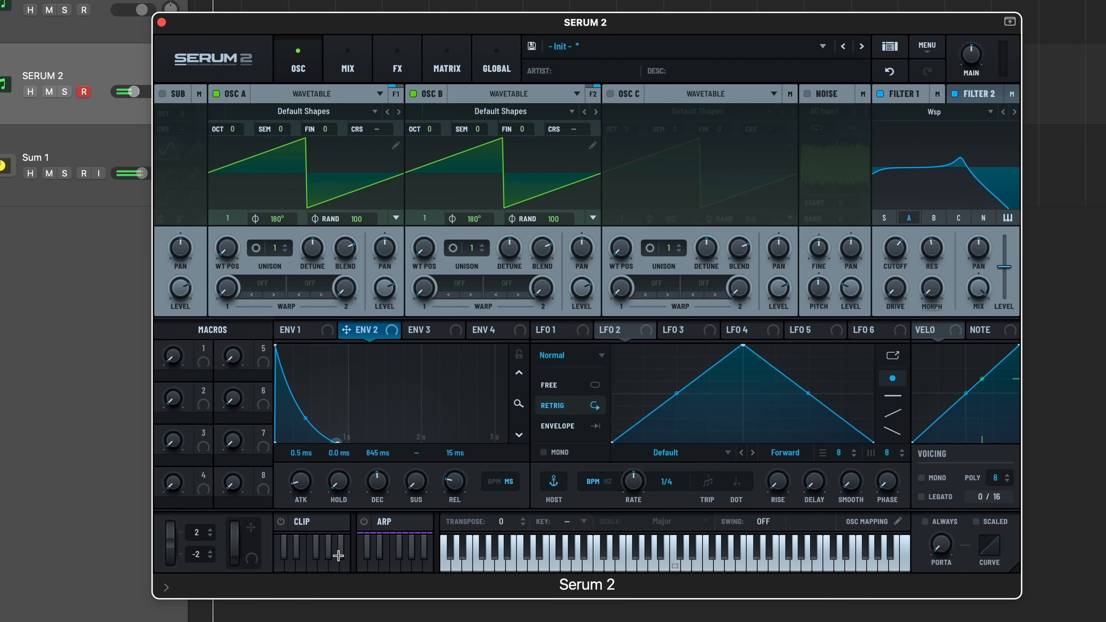
{"action": "left_click_drag", "start_coordinate": [347, 330], "coordinate": [895, 249]}
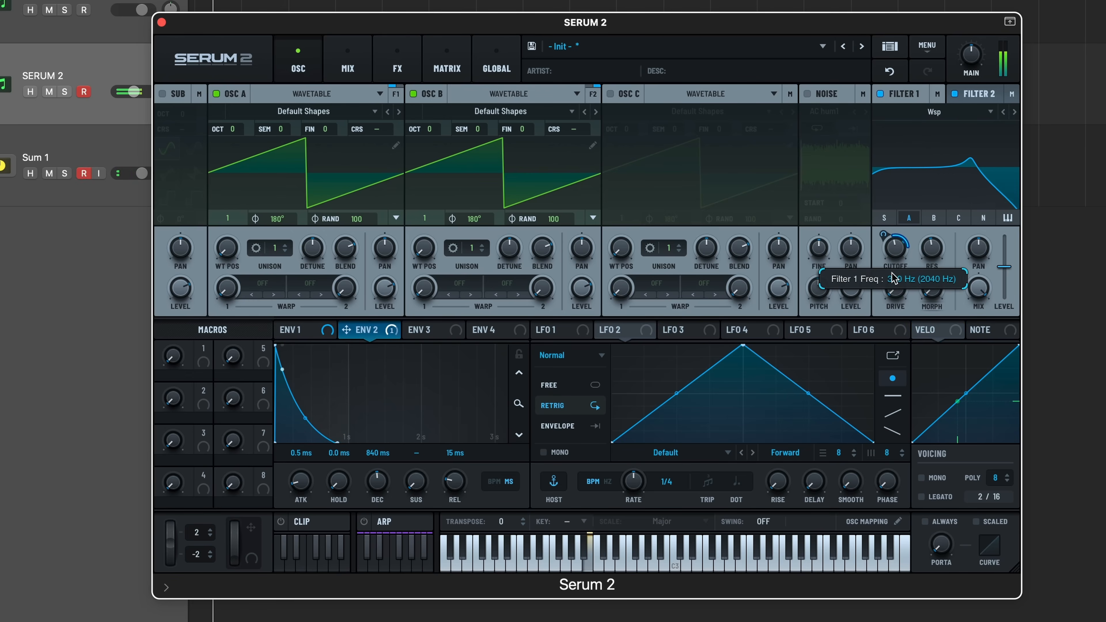
{"action": "left_click_drag", "start_coordinate": [883, 235], "coordinate": [884, 253]}
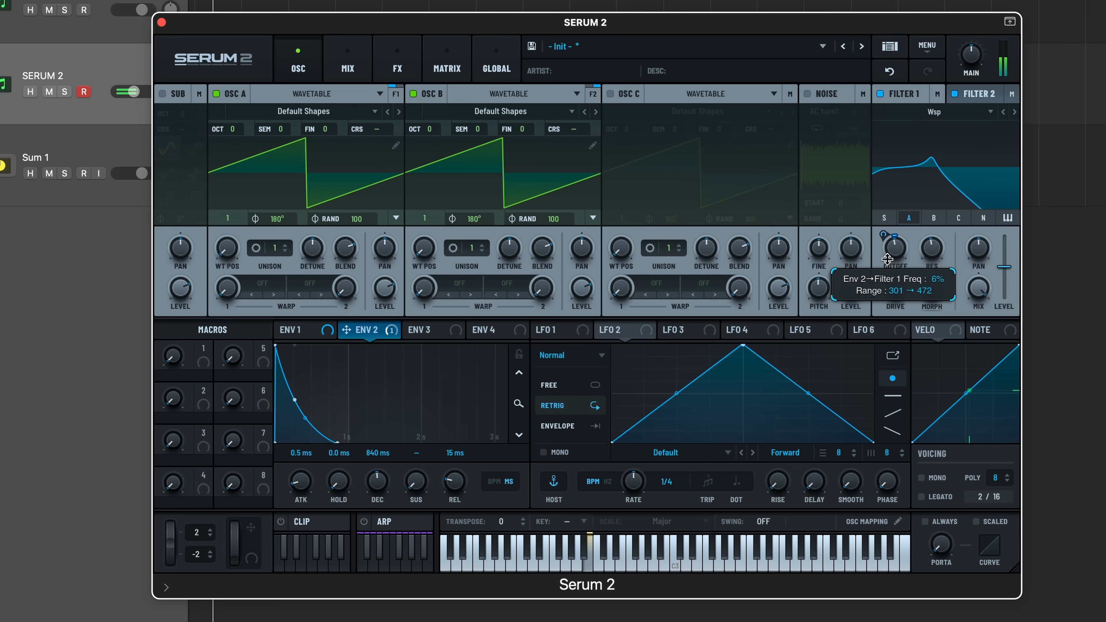
Audition oscillator B alone through Filter 2 in the mixer by switching oscillator A off and back on.
{"action": "left_click", "coordinate": [348, 72]}
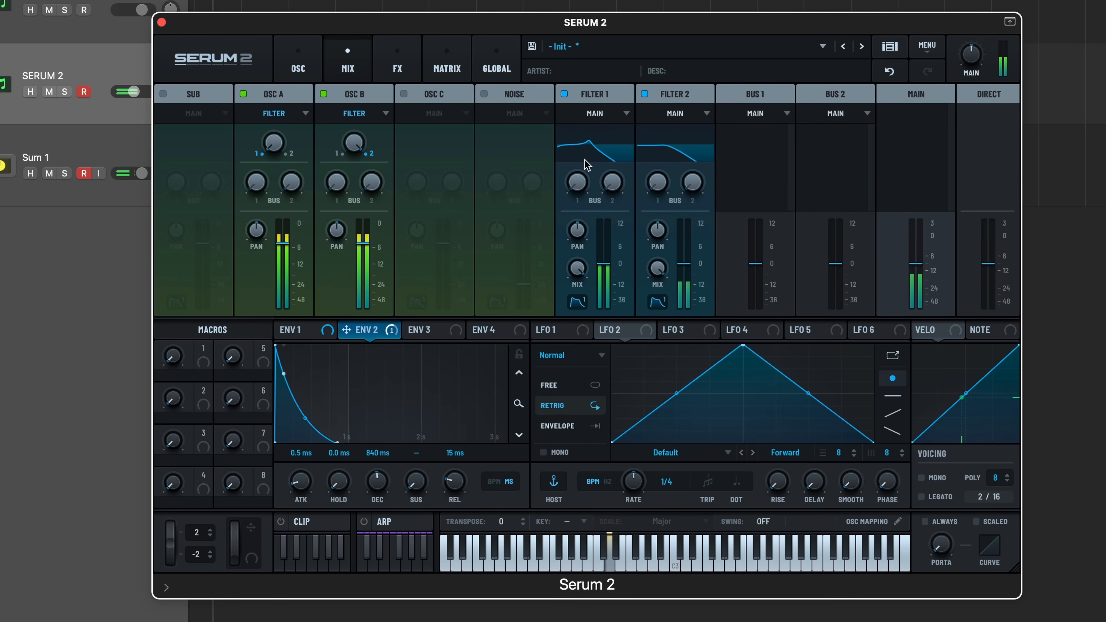
{"action": "left_click", "coordinate": [244, 95]}
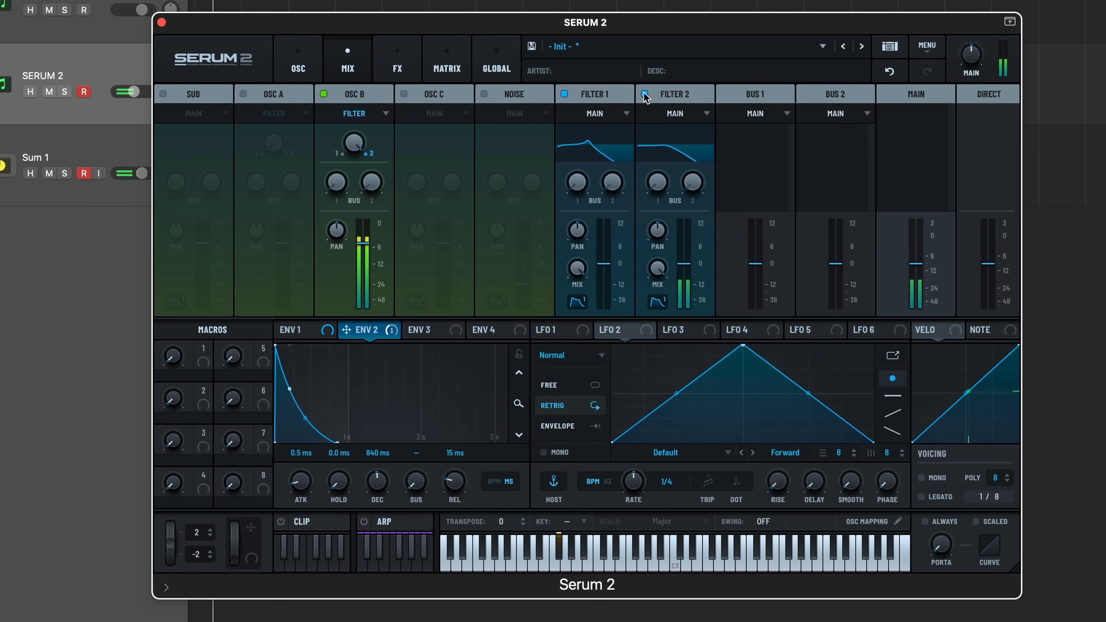
{"action": "left_click_drag", "start_coordinate": [365, 139], "coordinate": [378, 119]}
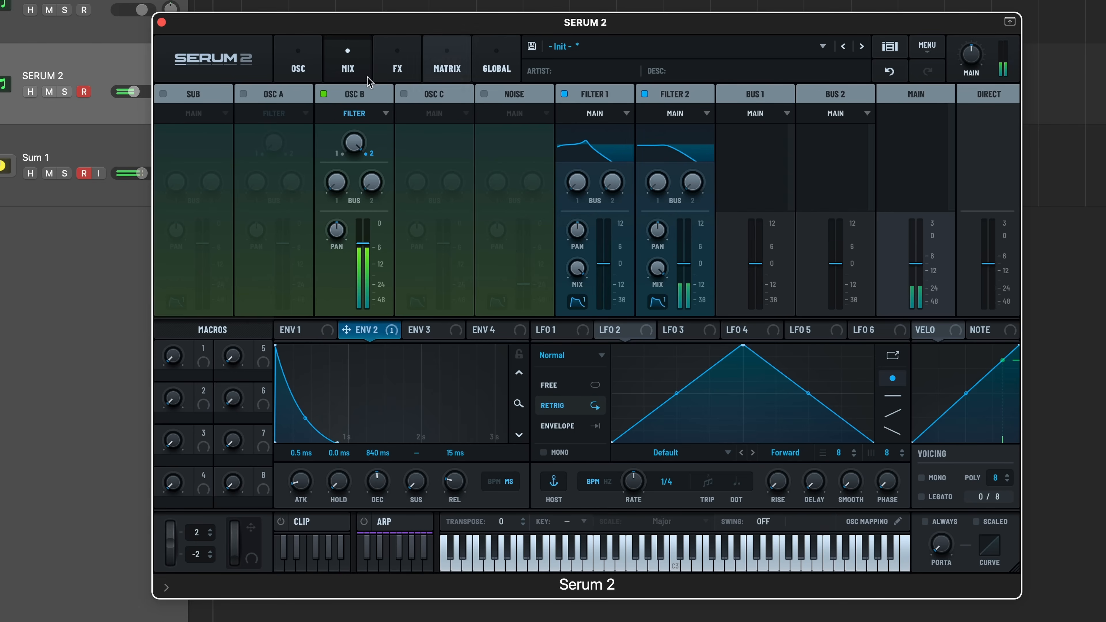
{"action": "left_click", "coordinate": [243, 93]}
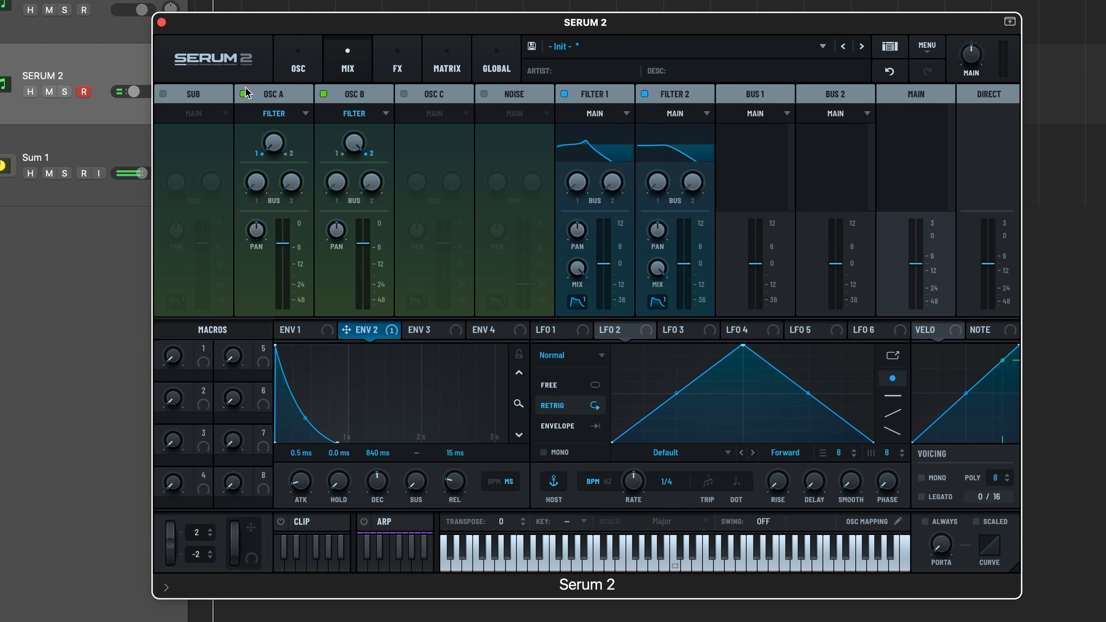
Audition oscillator A alone by switching oscillator B off and on again, bypassing Filter 2 briefly for comparison.
{"action": "left_click", "coordinate": [324, 93]}
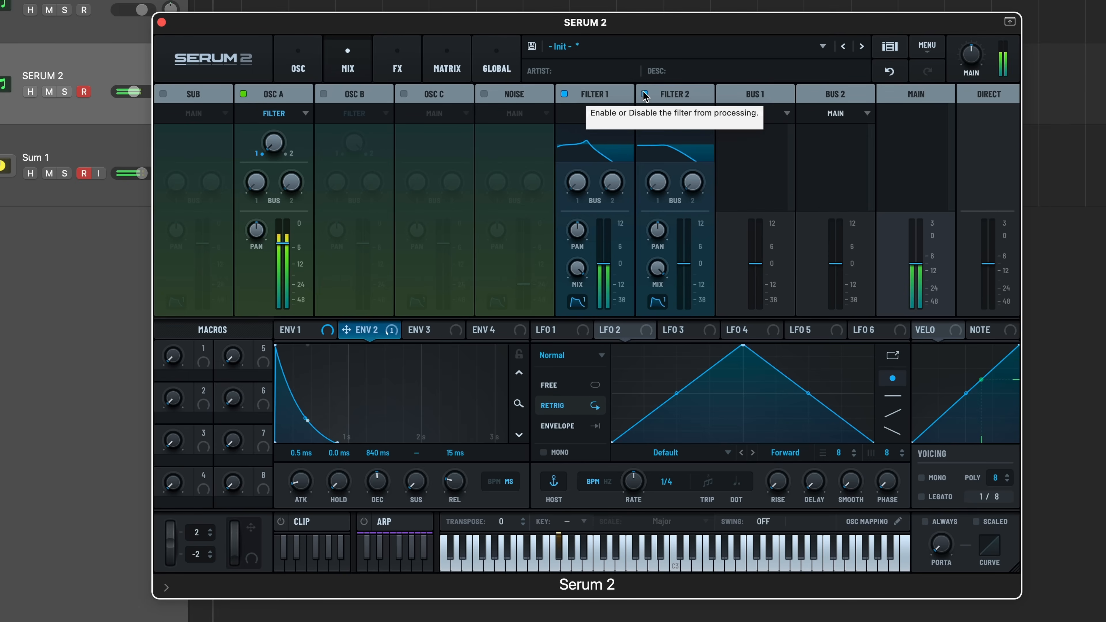
{"action": "left_click", "coordinate": [644, 93]}
{"action": "left_click", "coordinate": [644, 93]}
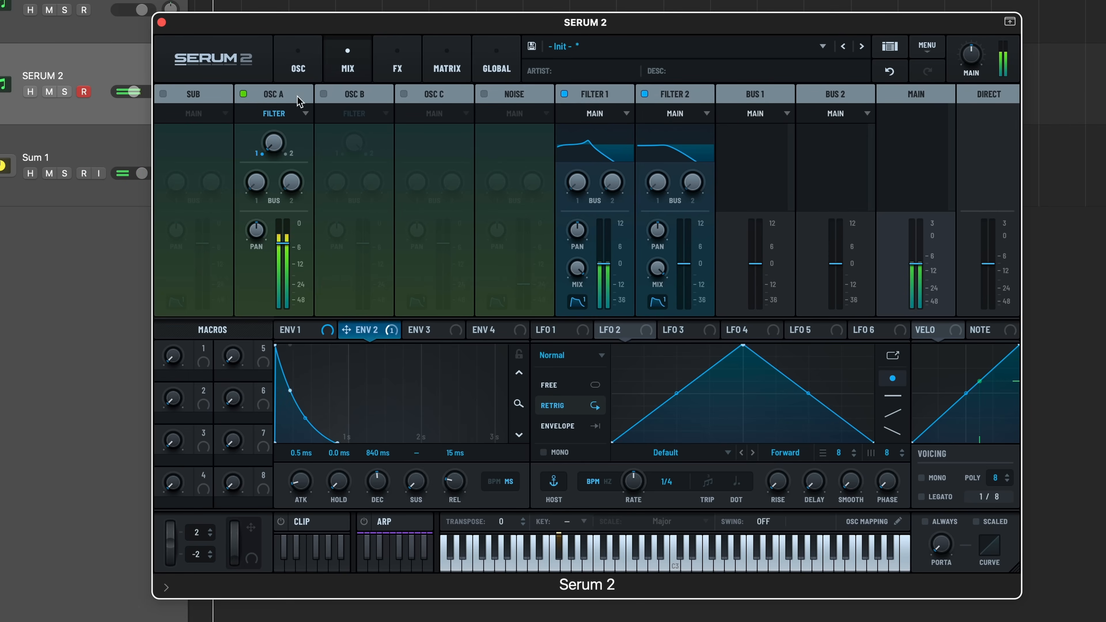
{"action": "left_click", "coordinate": [324, 93]}
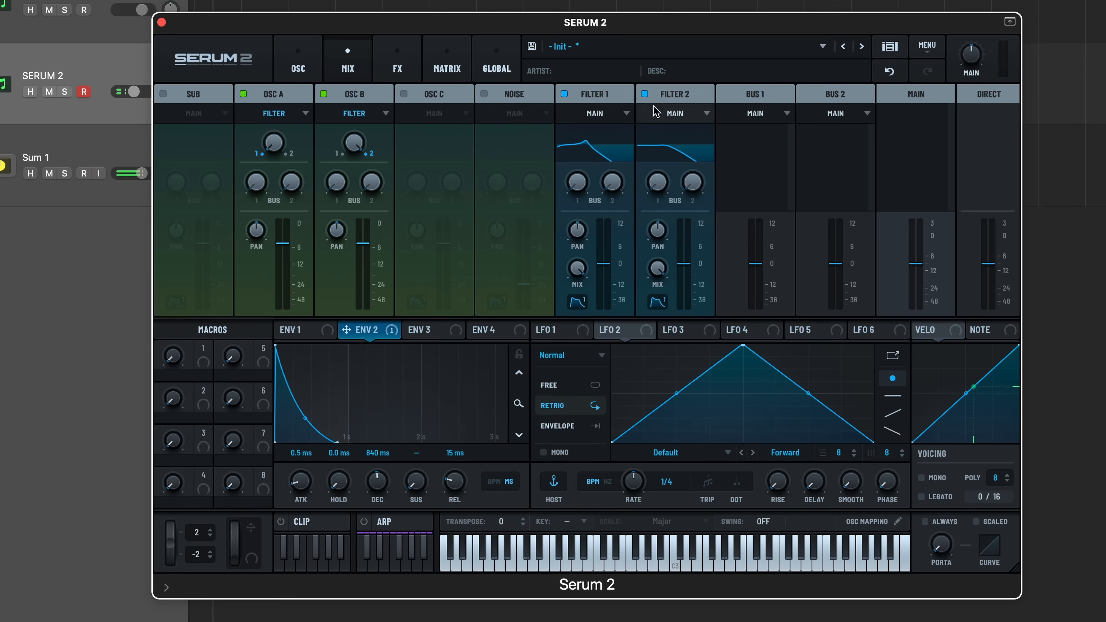
Try routing Filter 1's output into Filter 2, and restore its Main output with Filter 2 enabled.
{"action": "left_click", "coordinate": [621, 116]}
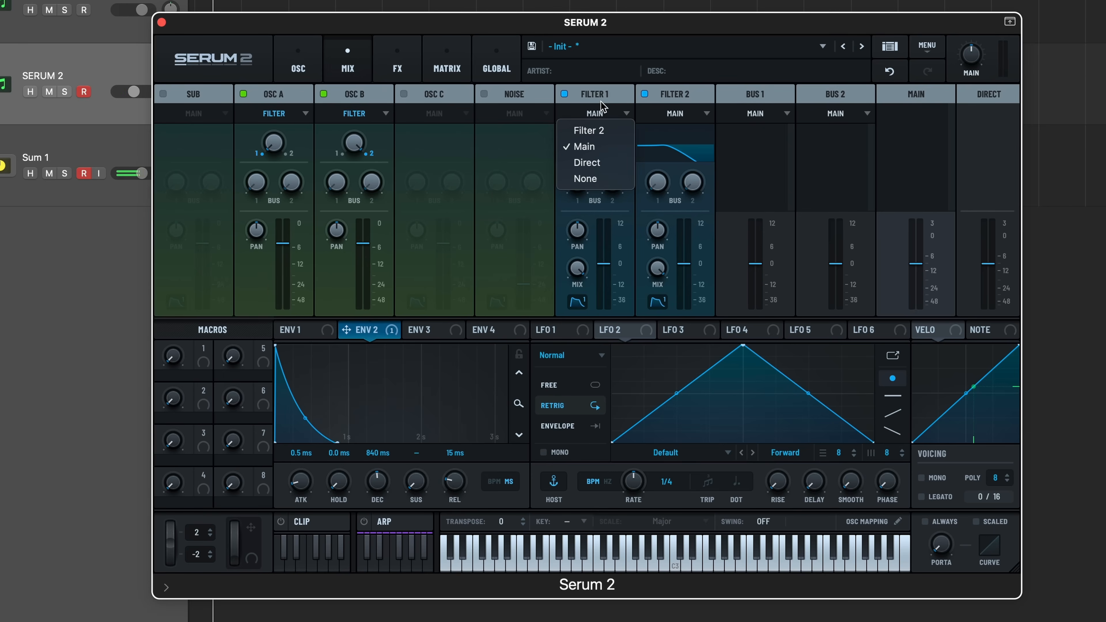
{"action": "left_click", "coordinate": [606, 130]}
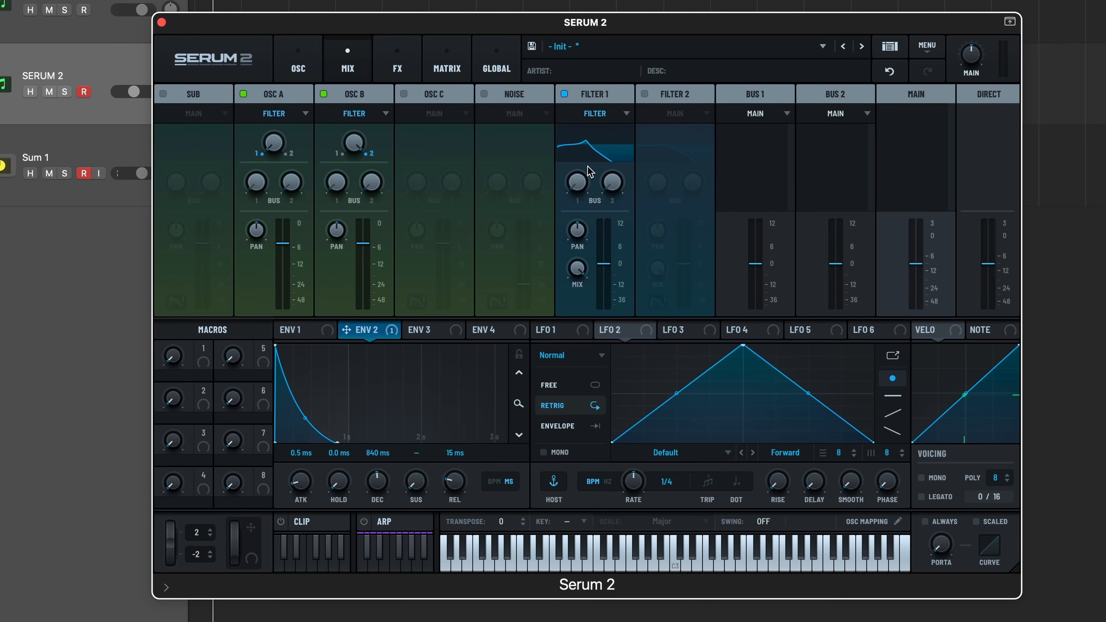
{"action": "left_click", "coordinate": [596, 114]}
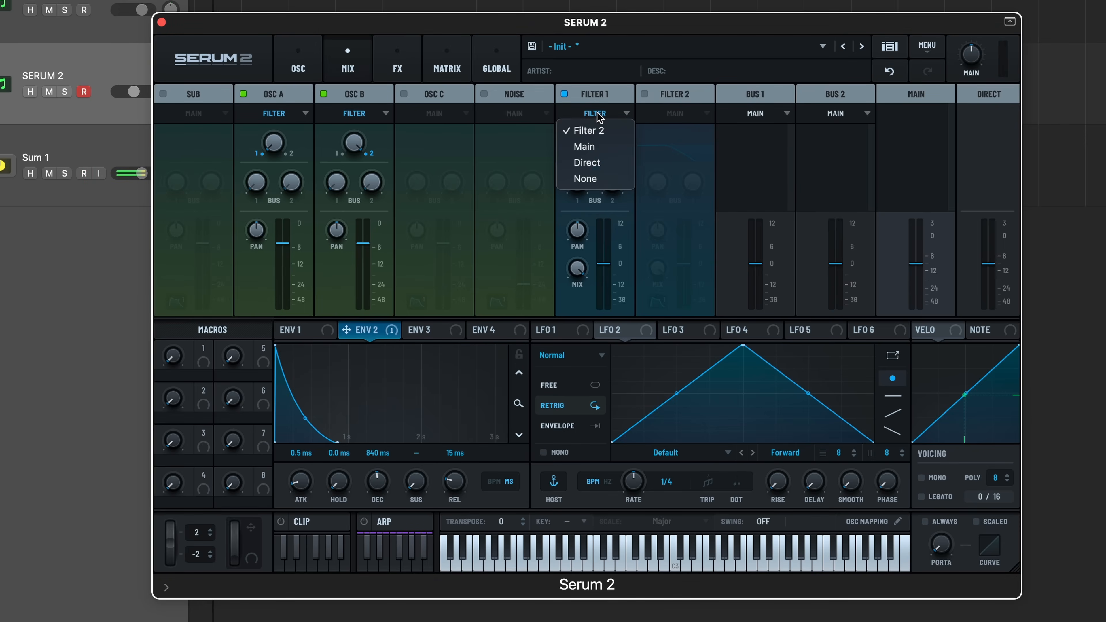
{"action": "left_click", "coordinate": [585, 146]}
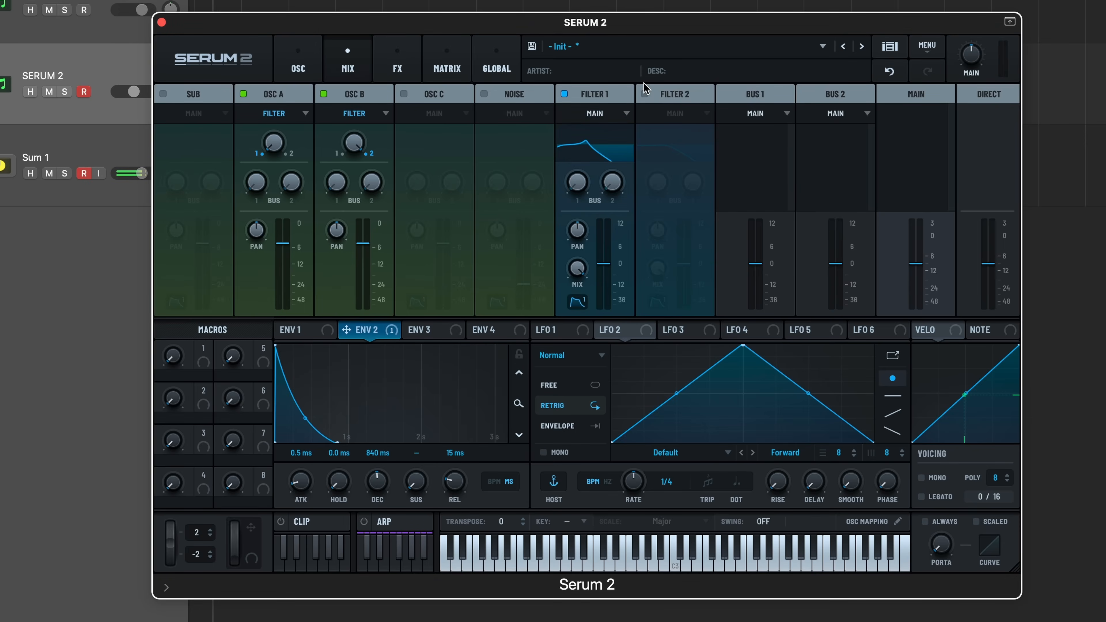
{"action": "left_click", "coordinate": [644, 94]}
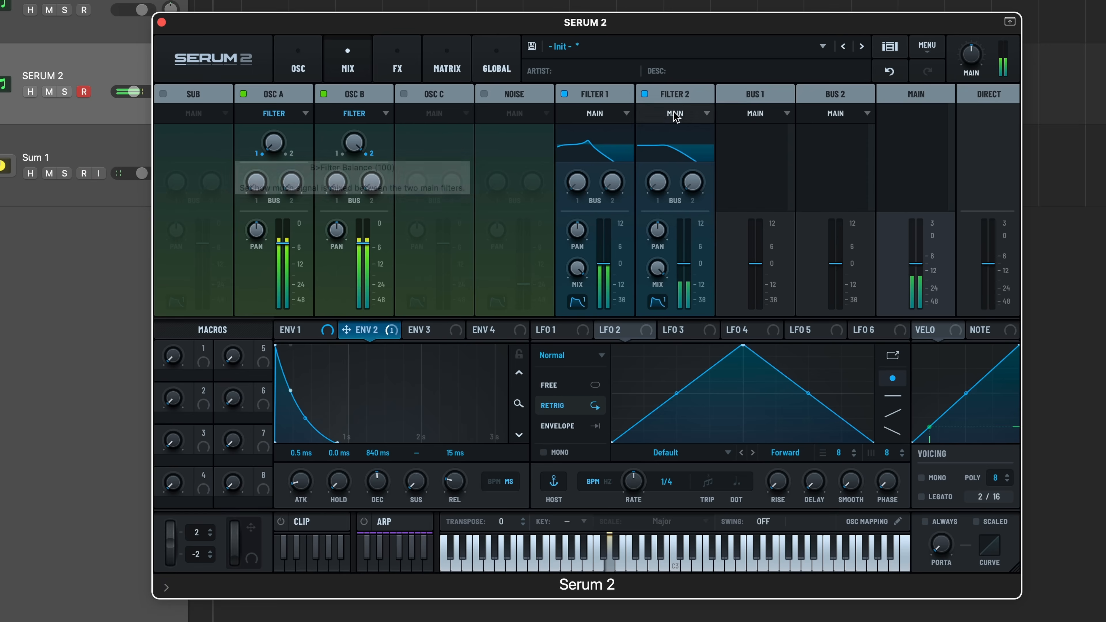
Raise Filter 2's send level to Bus 1 in the mixer.
{"action": "left_click_drag", "start_coordinate": [659, 190], "coordinate": [659, 154]}
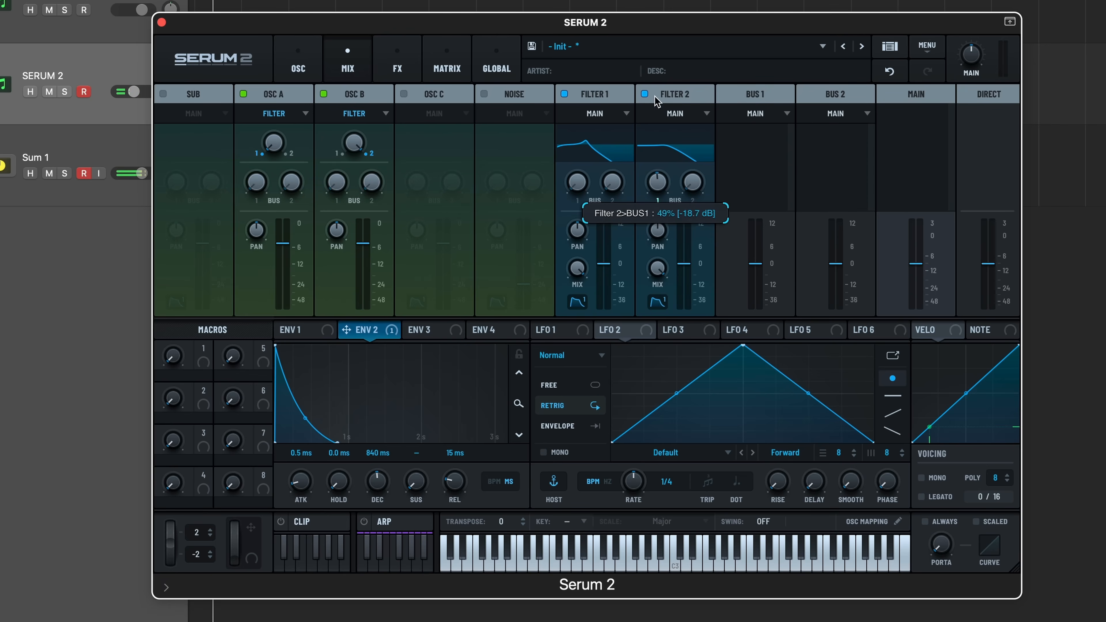
{"action": "left_click_drag", "start_coordinate": [658, 101], "coordinate": [658, 44]}
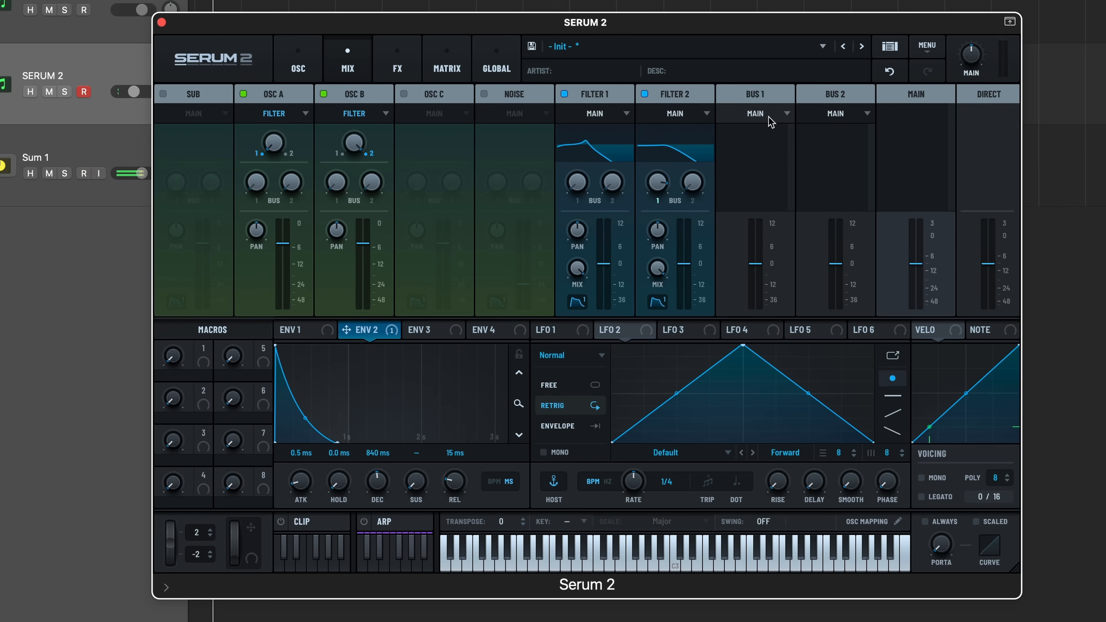
Load the Bode Warmer factory preset from the Distorted category into the Bus 1 effects rack.
{"action": "left_click", "coordinate": [390, 67]}
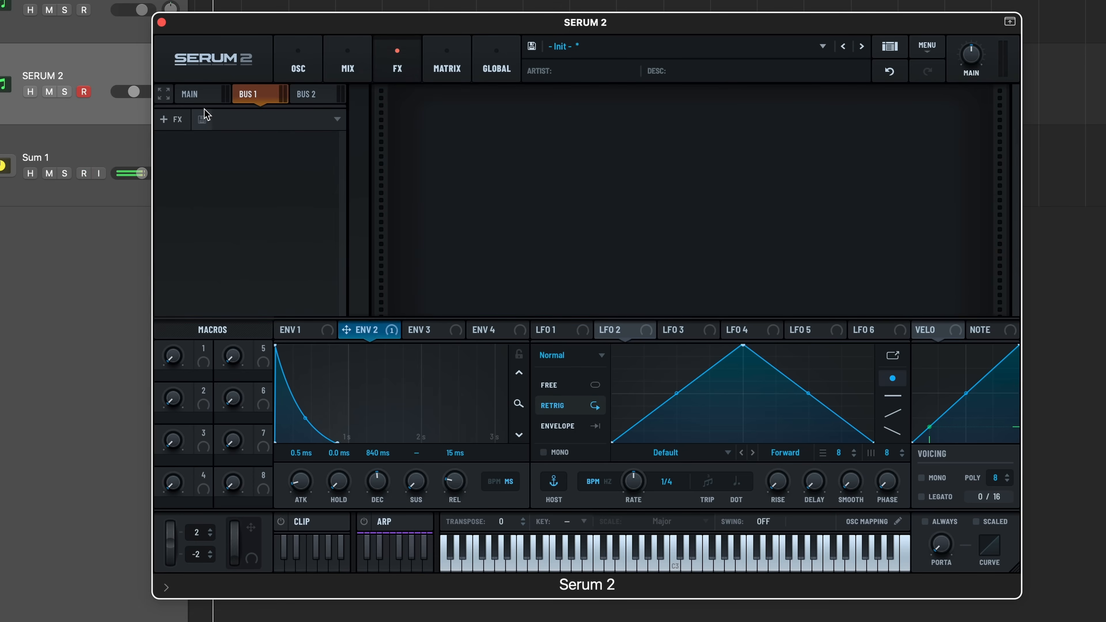
{"action": "left_click", "coordinate": [172, 119]}
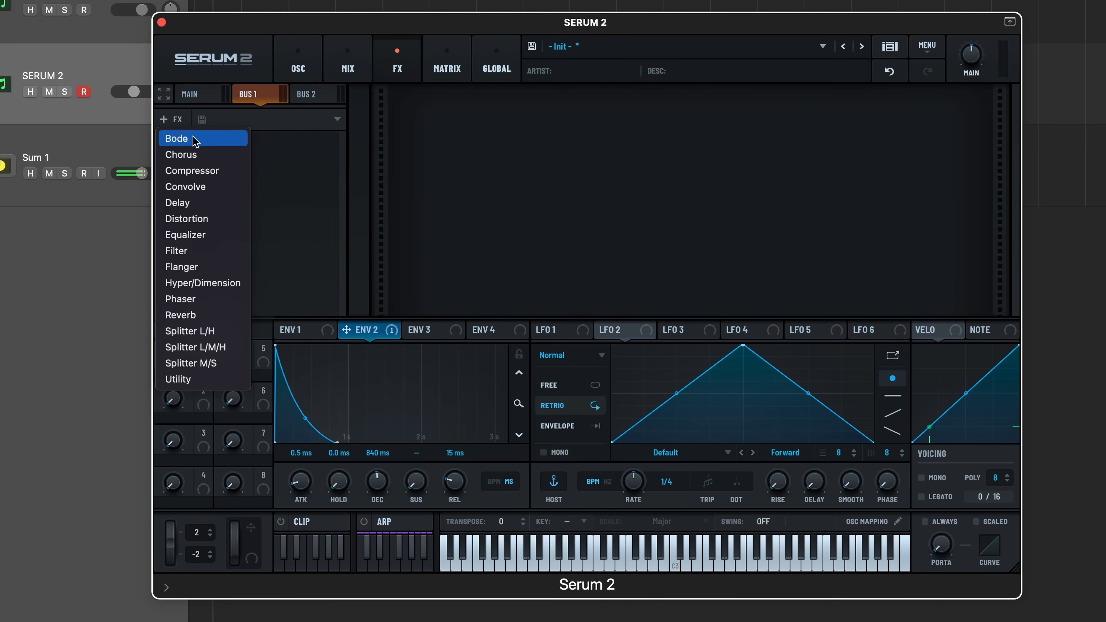
{"action": "left_click", "coordinate": [271, 121]}
{"action": "mouse_move", "coordinate": [279, 118]}
{"action": "mouse_move", "coordinate": [383, 149]}
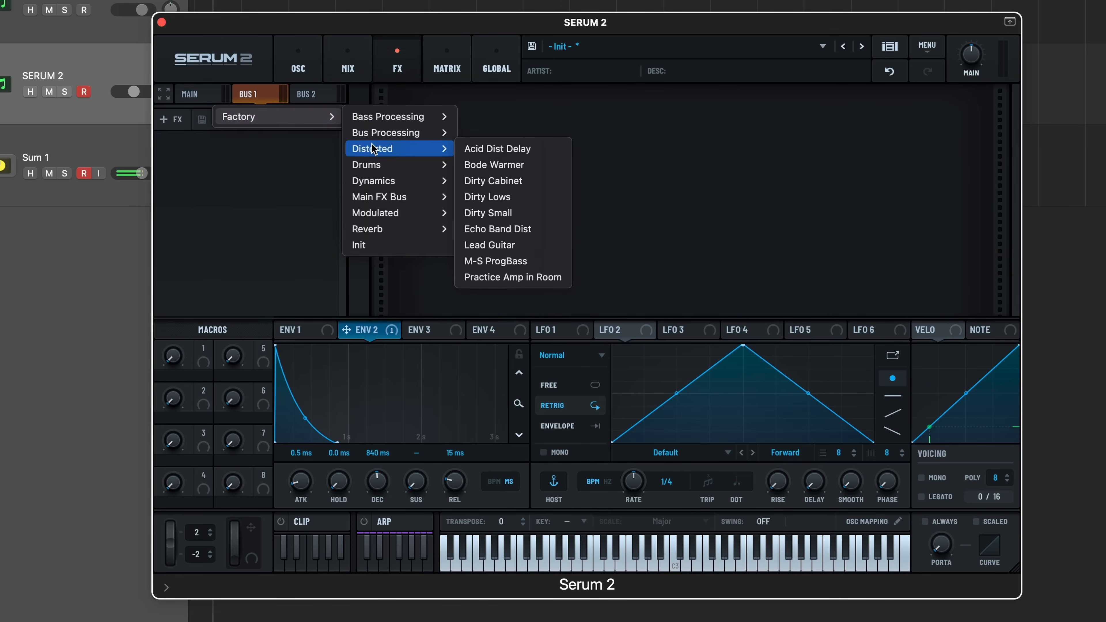
{"action": "left_click", "coordinate": [477, 161]}
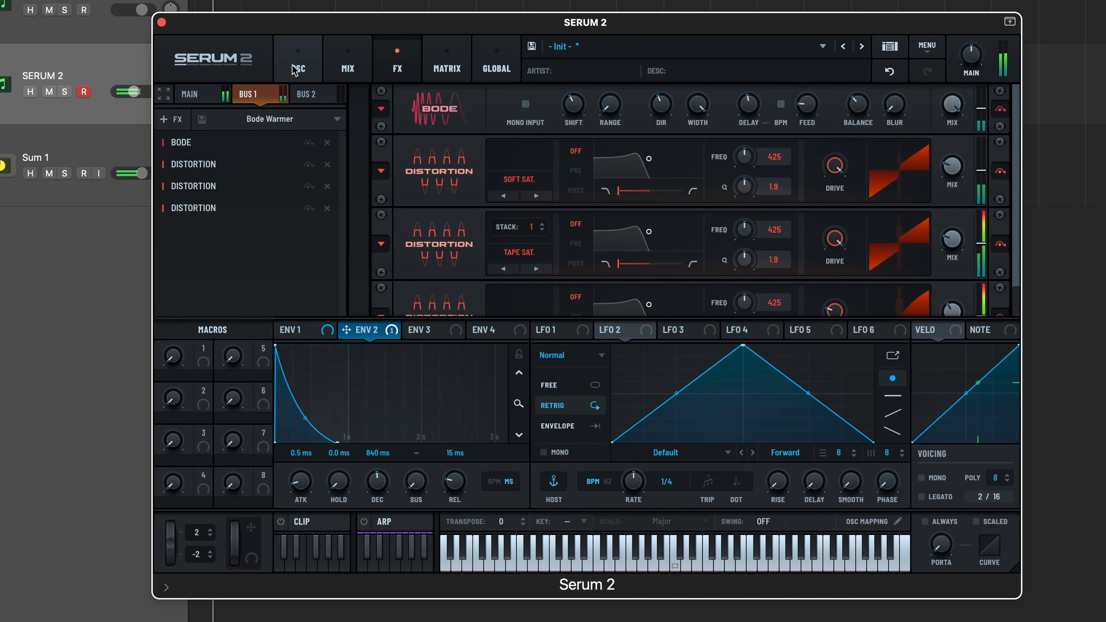
Readjust Filter 2's Bus 1 send in the mixer and modulate it with Env 2, tuning the modulation depth.
{"action": "left_click", "coordinate": [344, 68]}
{"action": "left_click_drag", "start_coordinate": [663, 200], "coordinate": [645, 403]}
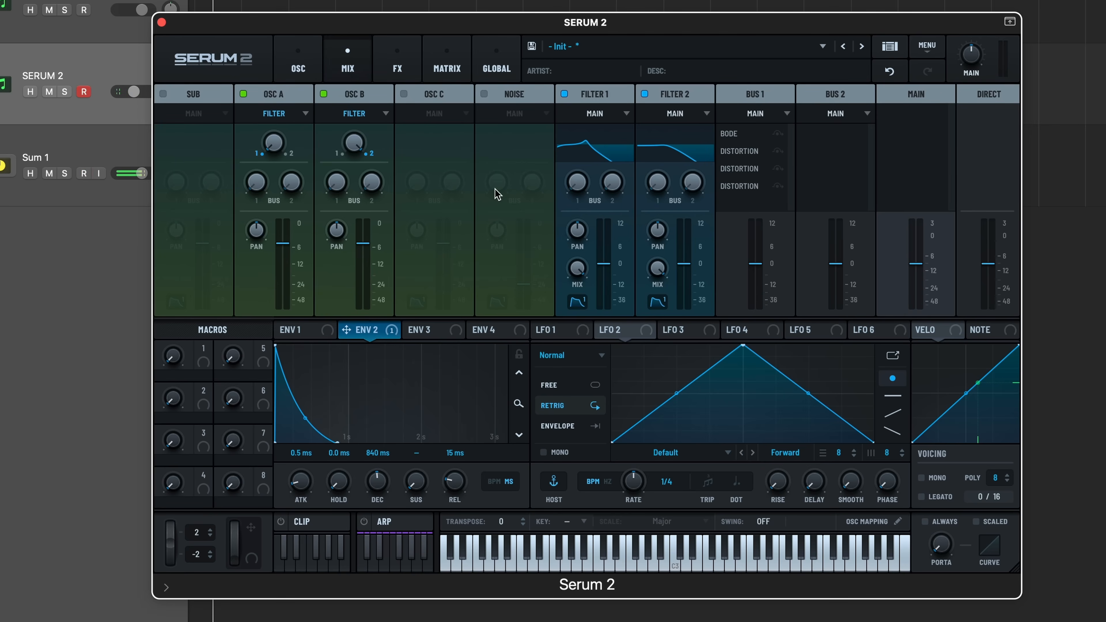
{"action": "left_click_drag", "start_coordinate": [660, 192], "coordinate": [675, 129]}
{"action": "left_click_drag", "start_coordinate": [347, 330], "coordinate": [659, 183]}
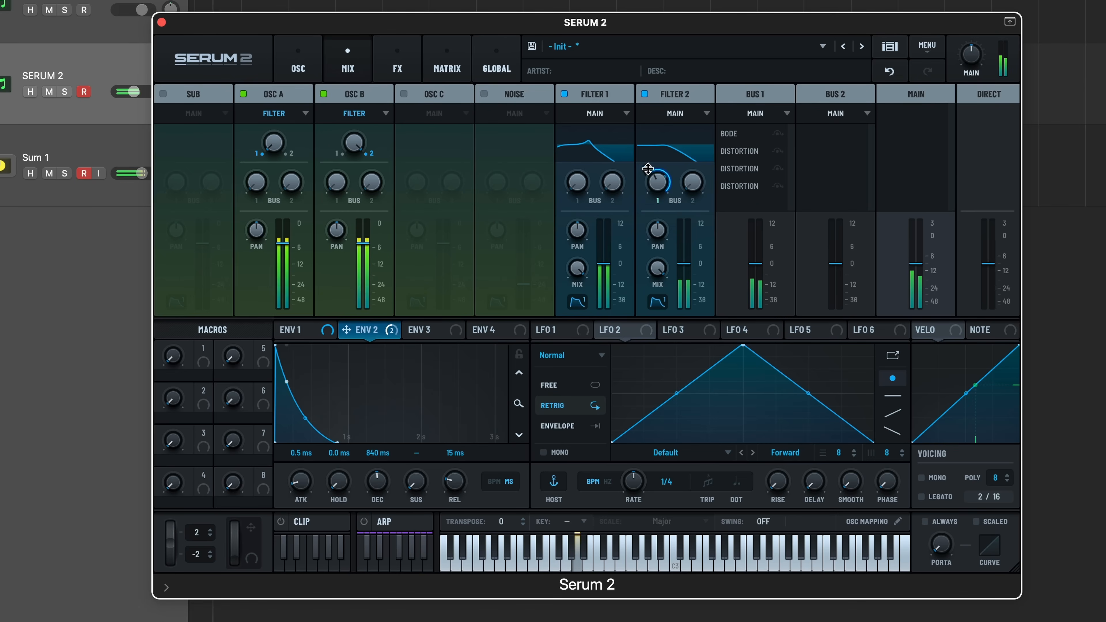
{"action": "left_click_drag", "start_coordinate": [646, 169], "coordinate": [648, 194]}
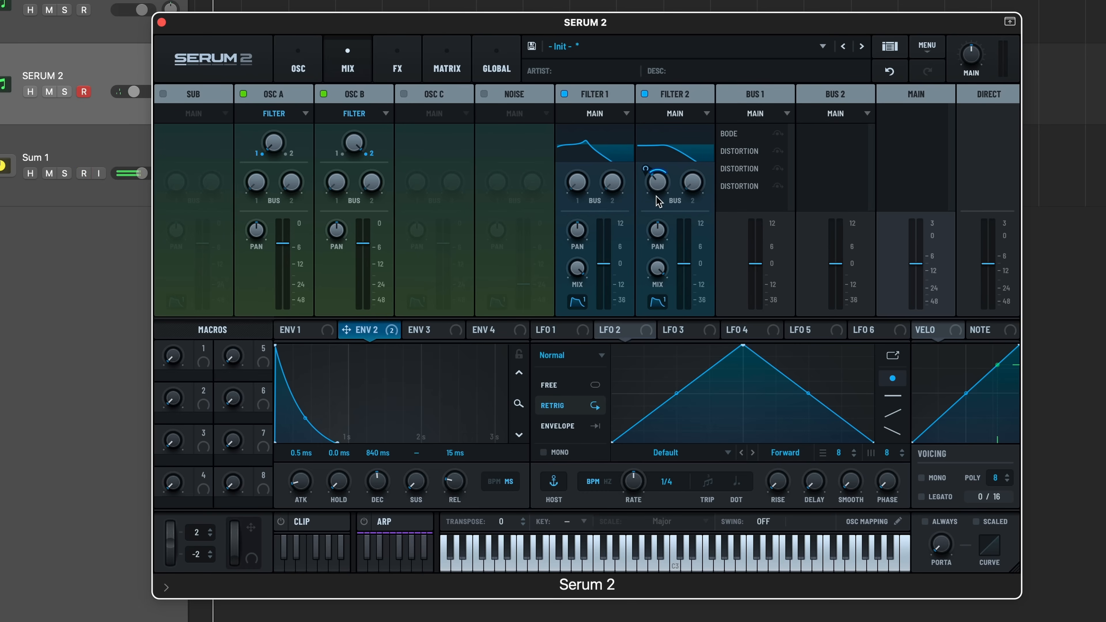
{"action": "mouse_move", "coordinate": [656, 196]}
Load the Alice Lead 2 factory preset from the Main FX Bus category into the Main effects rack.
{"action": "left_click", "coordinate": [755, 115]}
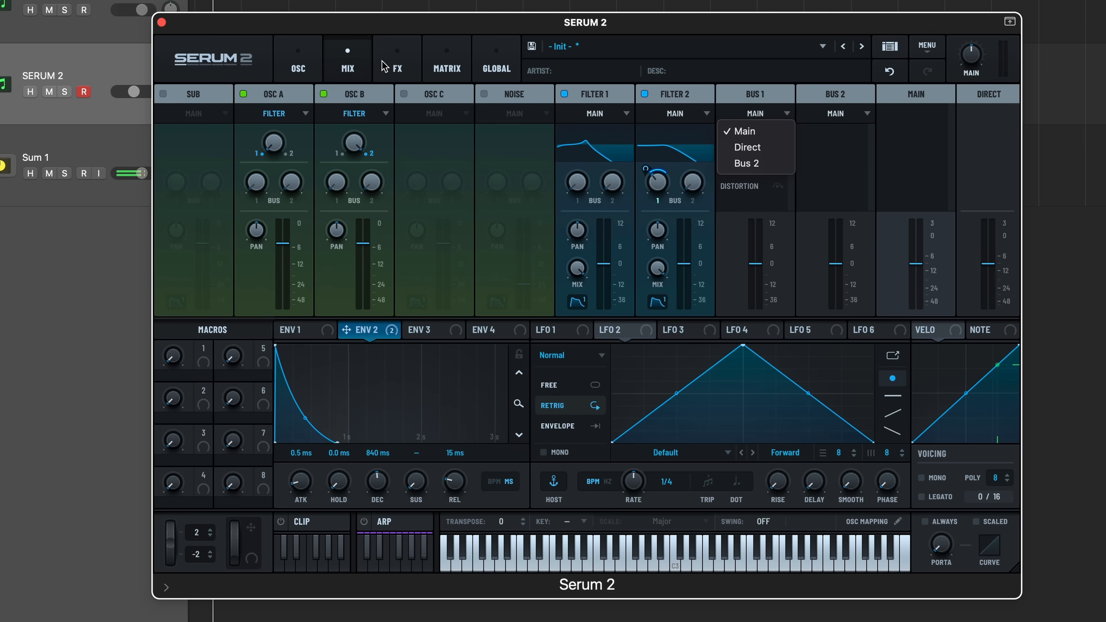
{"action": "left_click", "coordinate": [397, 63]}
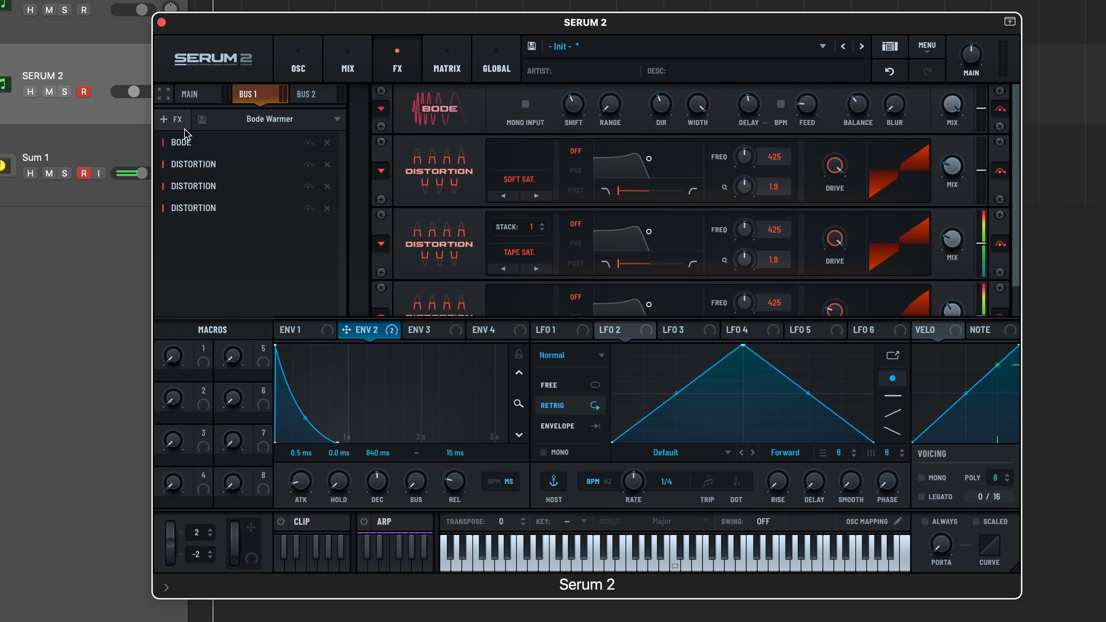
{"action": "left_click", "coordinate": [191, 96]}
{"action": "left_click", "coordinate": [239, 119]}
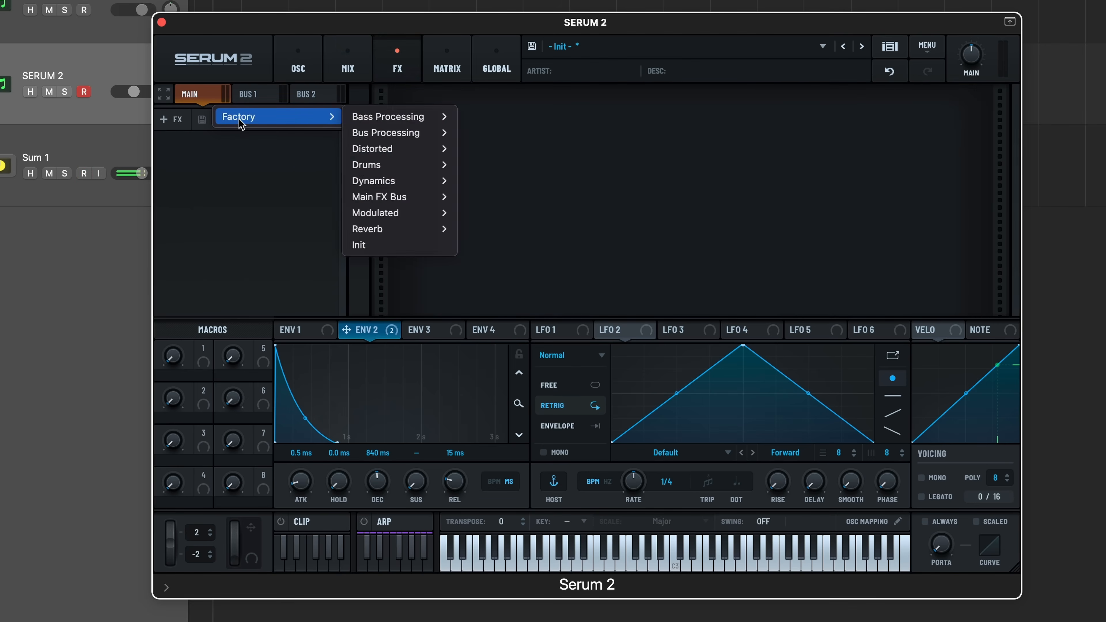
{"action": "mouse_move", "coordinate": [329, 116]}
{"action": "mouse_move", "coordinate": [419, 203]}
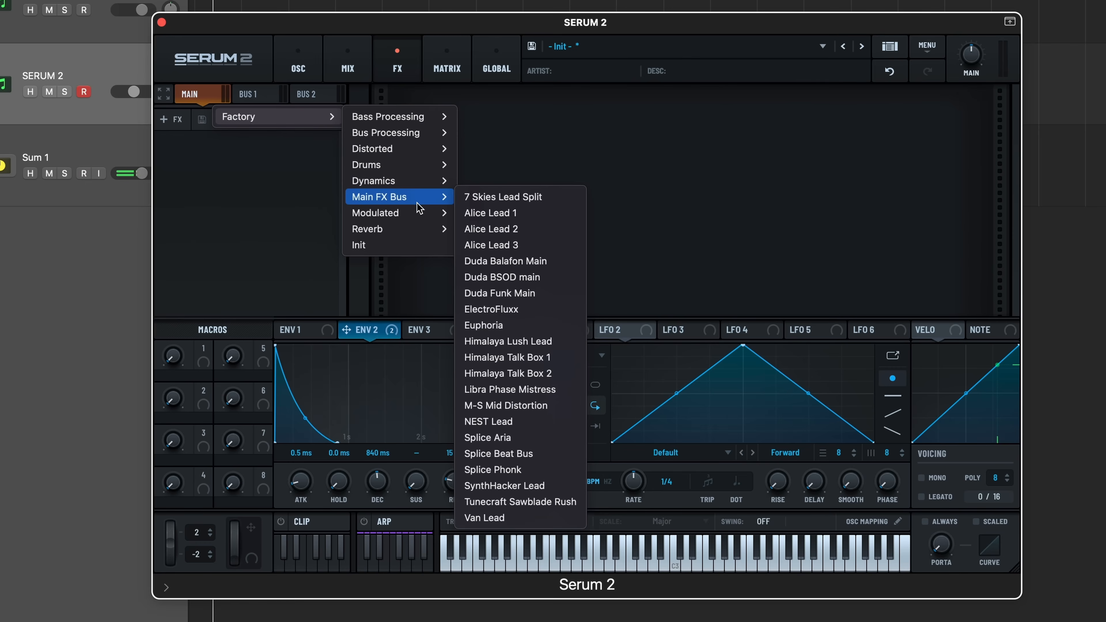
{"action": "left_click", "coordinate": [491, 229]}
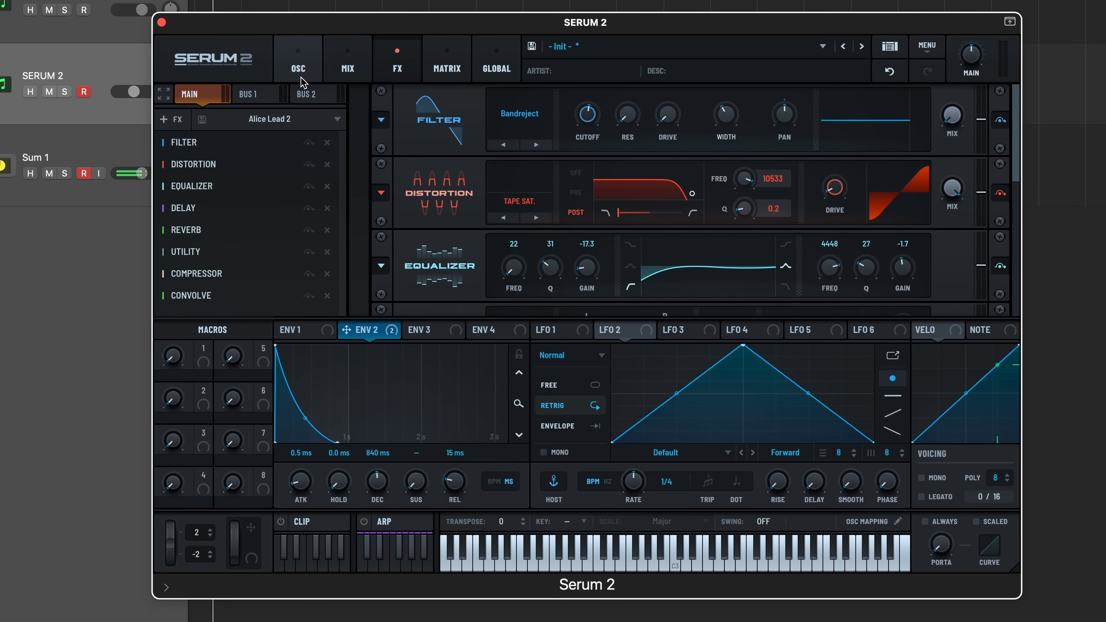
Route Bus 1's output to Direct in the mixer so it bypasses the Main effects.
{"action": "left_click", "coordinate": [347, 65]}
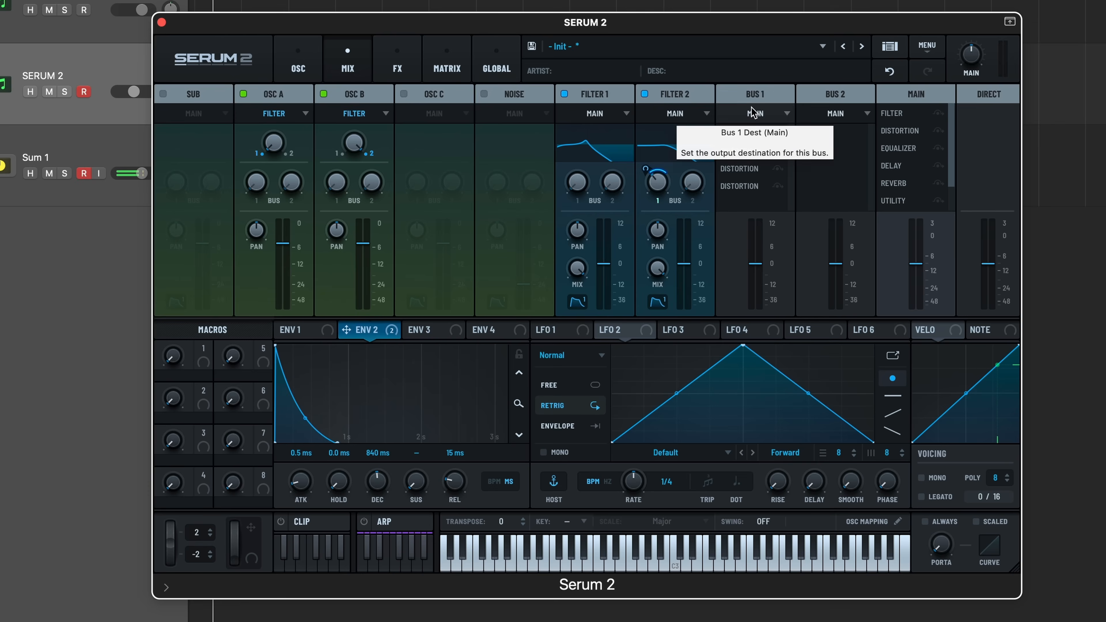
{"action": "left_click", "coordinate": [767, 116]}
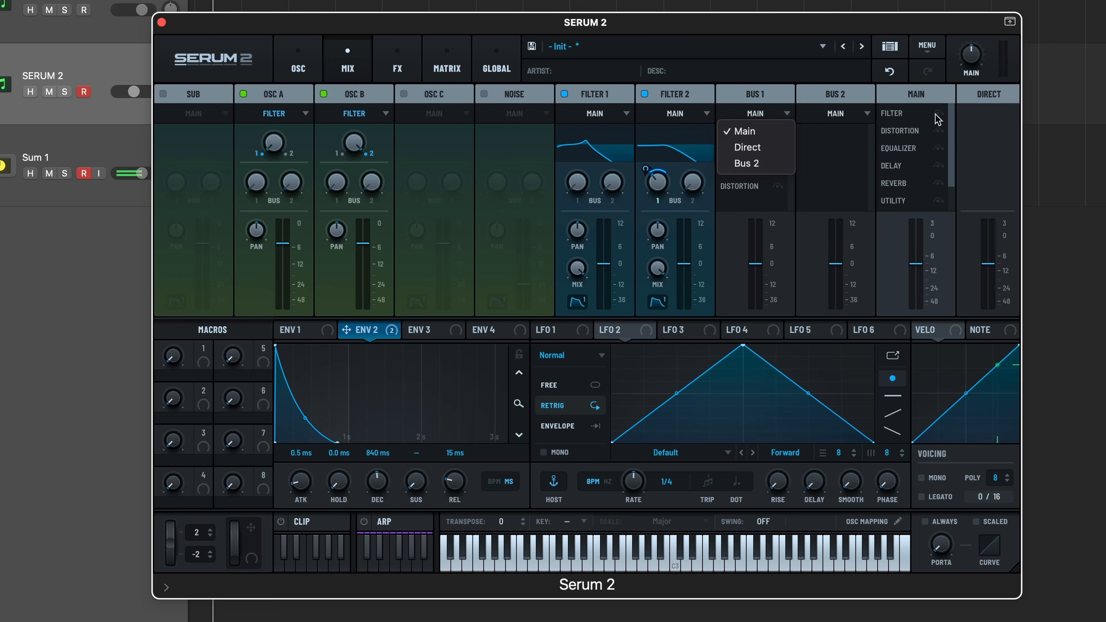
{"action": "left_click", "coordinate": [772, 79]}
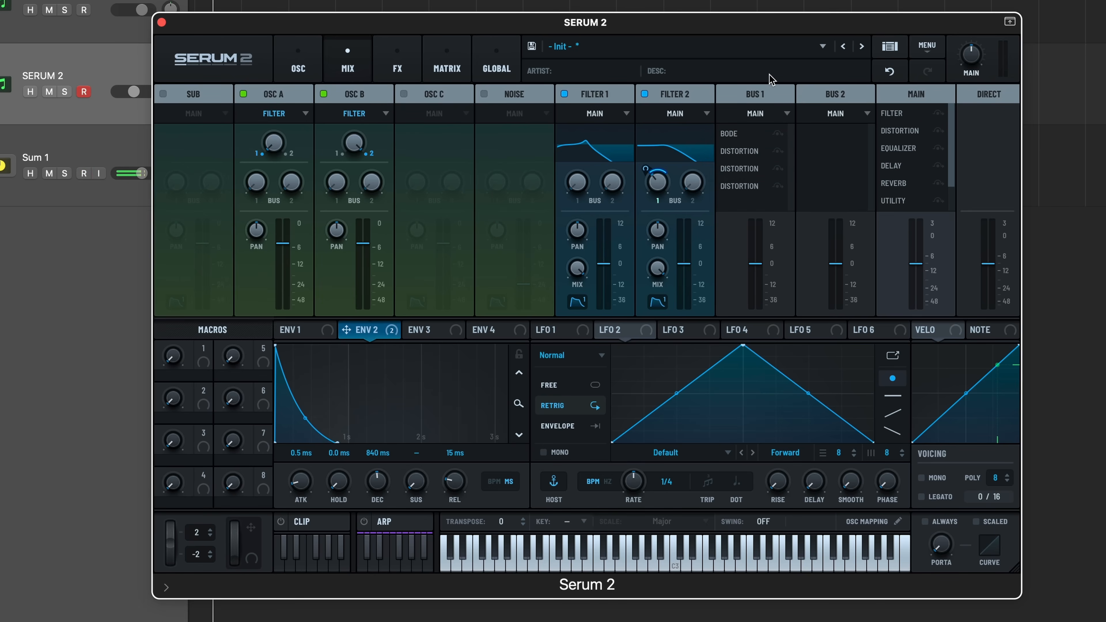
{"action": "left_click", "coordinate": [769, 115]}
{"action": "left_click", "coordinate": [747, 147]}
{"action": "mouse_move", "coordinate": [588, 221]}
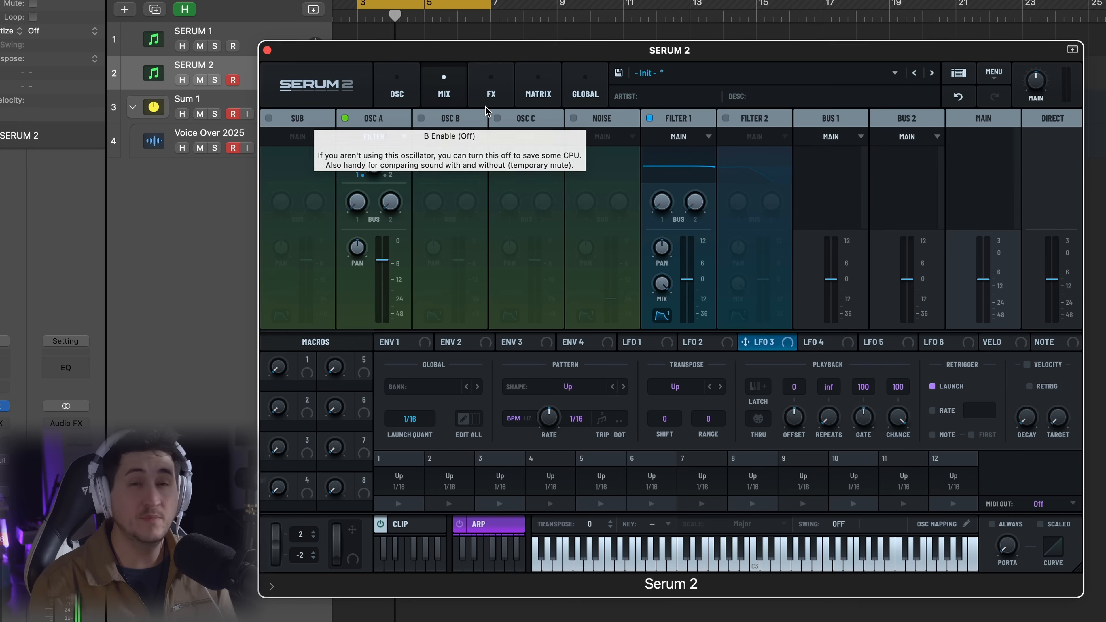
Switch the effects rack between normal and full height, leaving it expanded.
{"action": "left_click", "coordinate": [486, 106]}
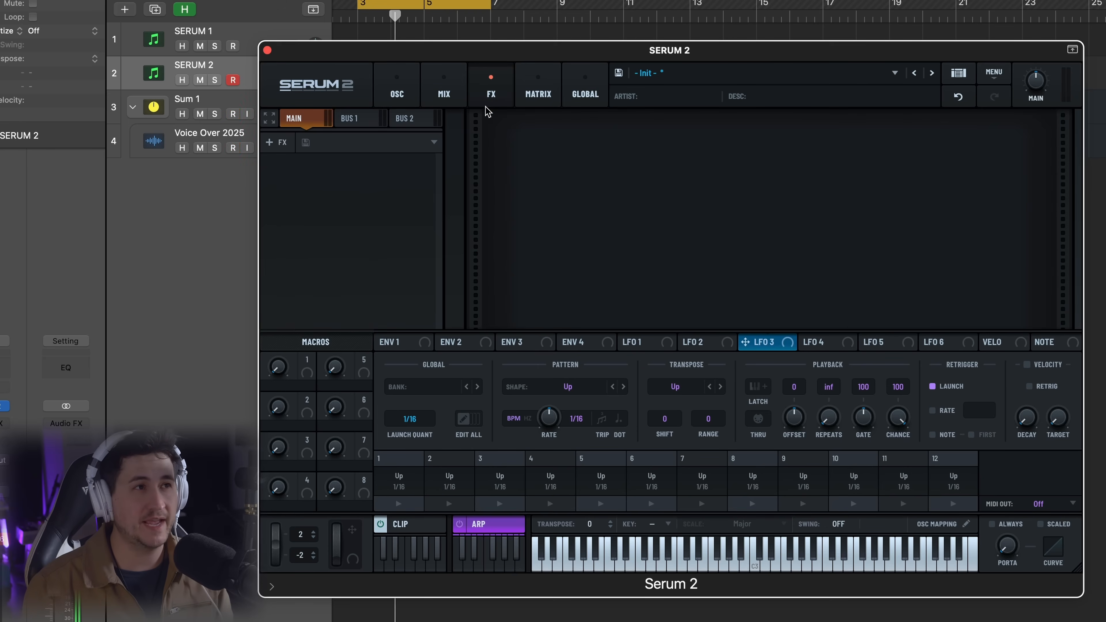
{"action": "left_click", "coordinate": [269, 119]}
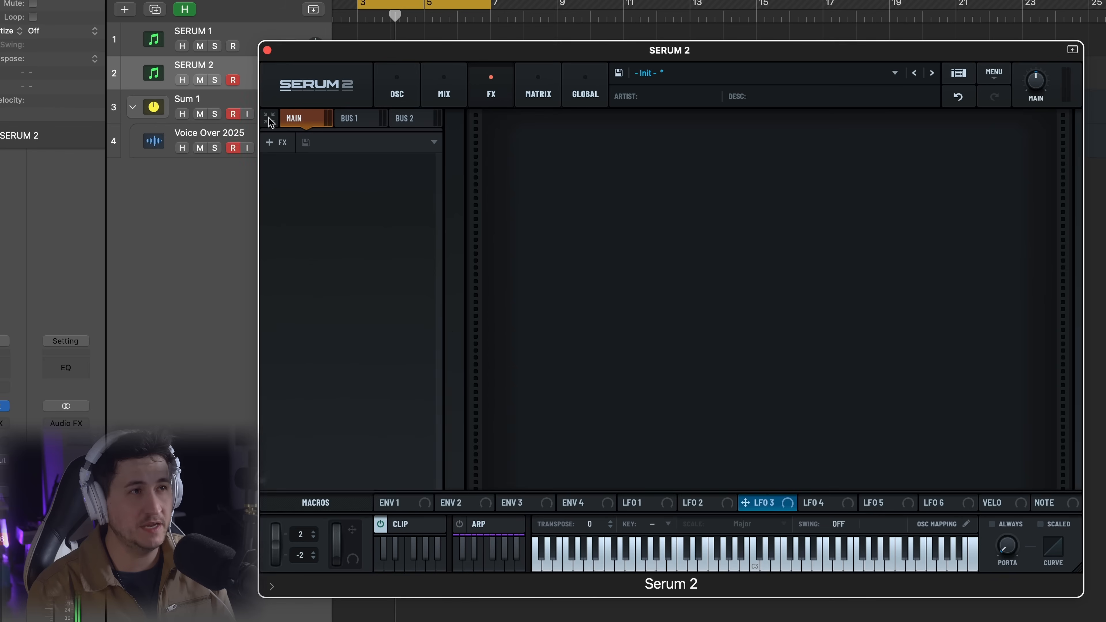
{"action": "left_click", "coordinate": [269, 118]}
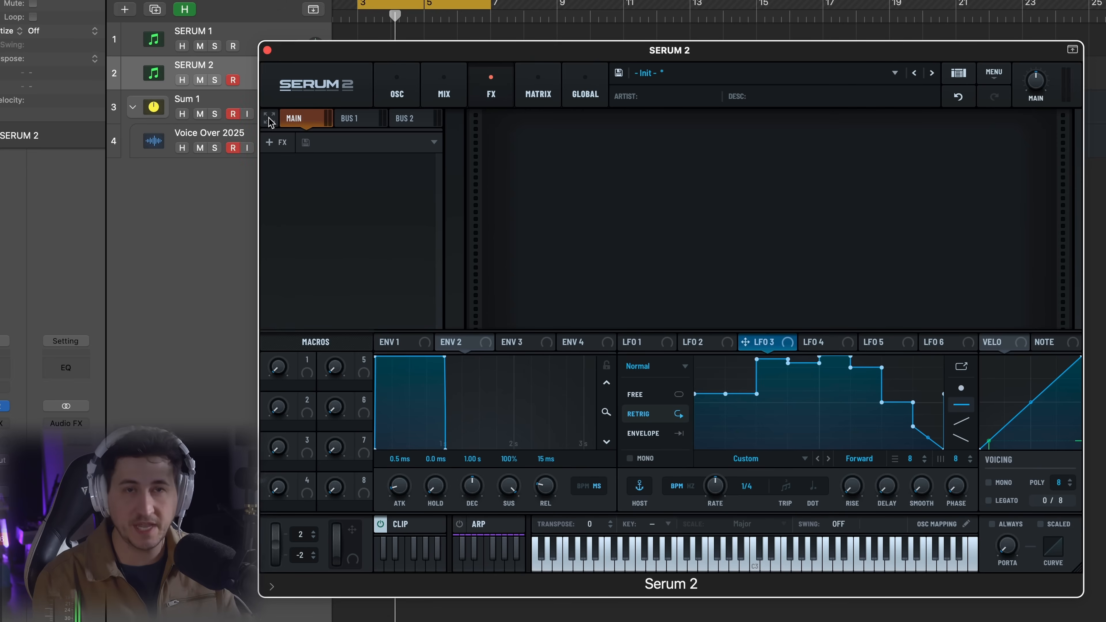
{"action": "left_click", "coordinate": [269, 118]}
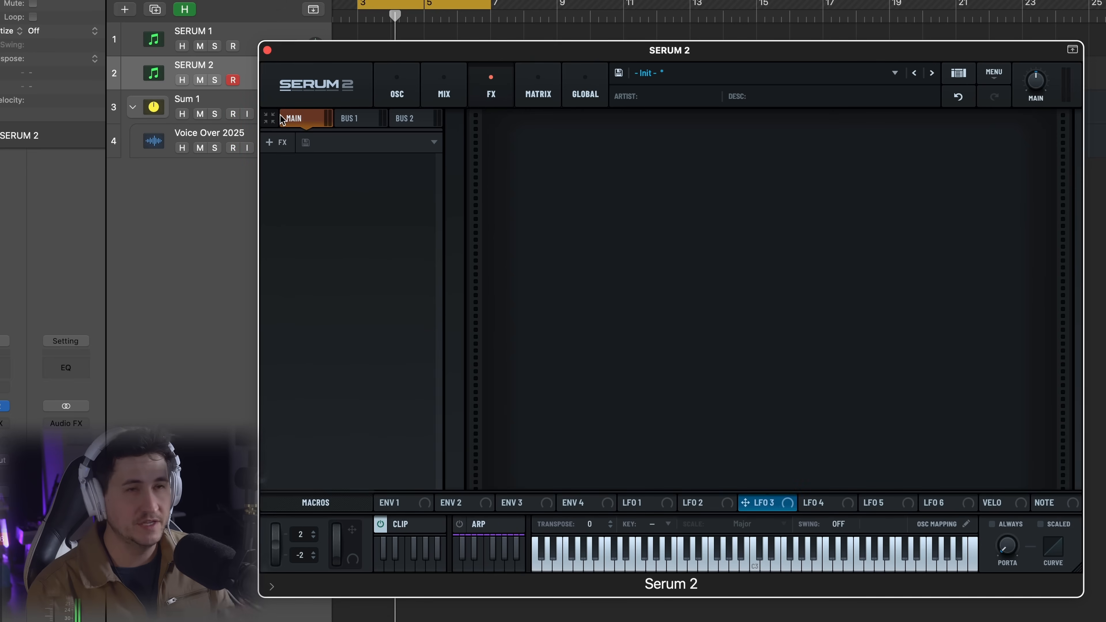
{"action": "left_click", "coordinate": [271, 119]}
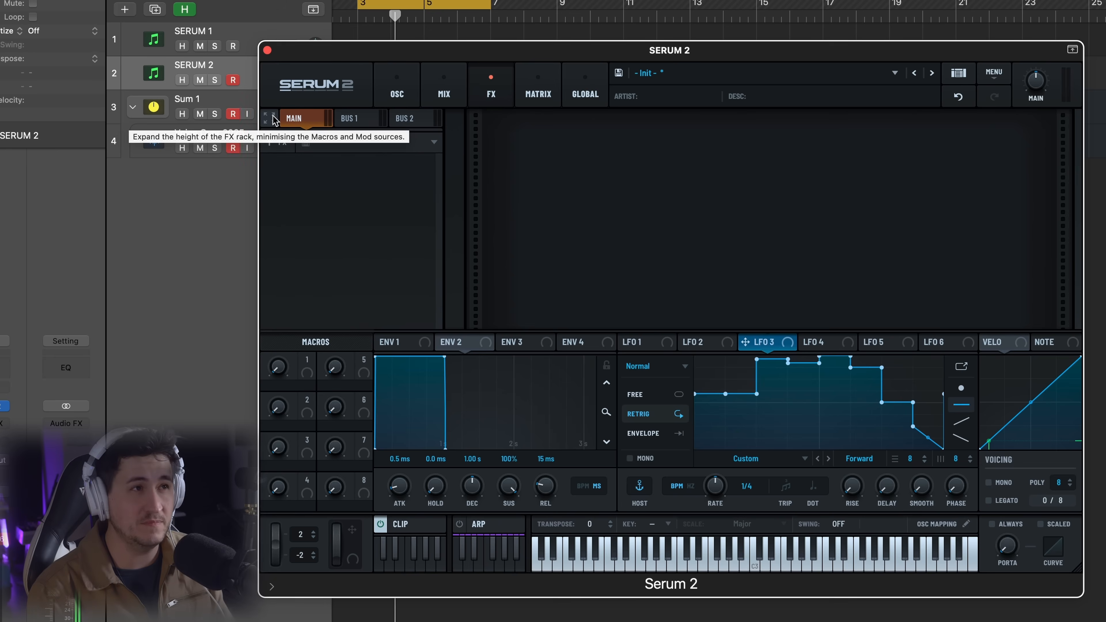
{"action": "left_click", "coordinate": [272, 119]}
Add a Distortion effect to the Main effects rack and duplicate it until there are four modules.
{"action": "left_click", "coordinate": [280, 143]}
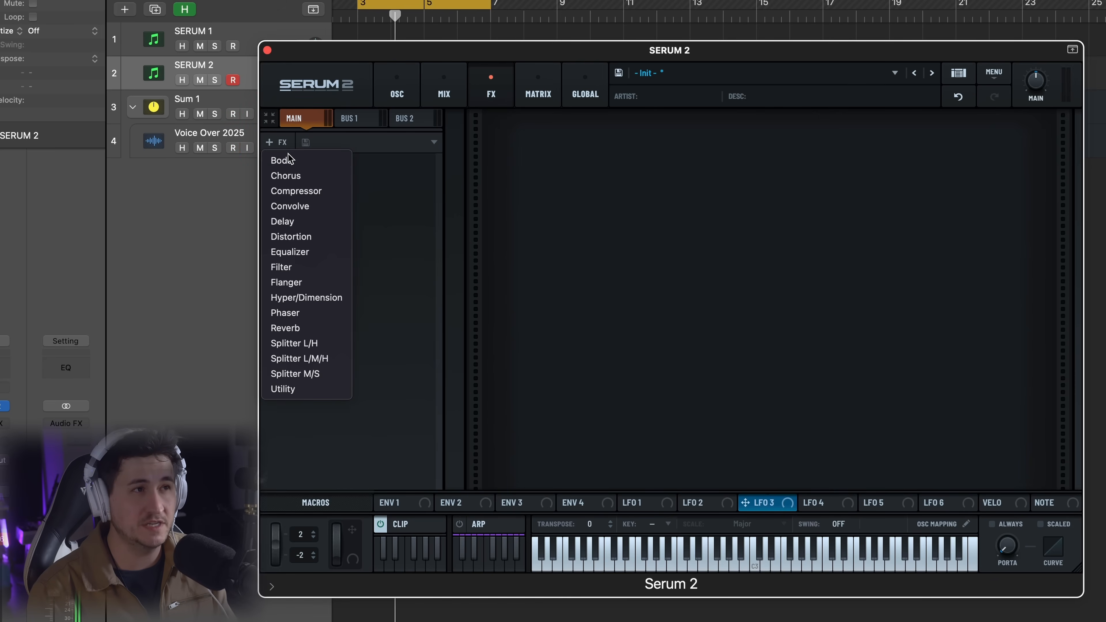
{"action": "left_click", "coordinate": [318, 238]}
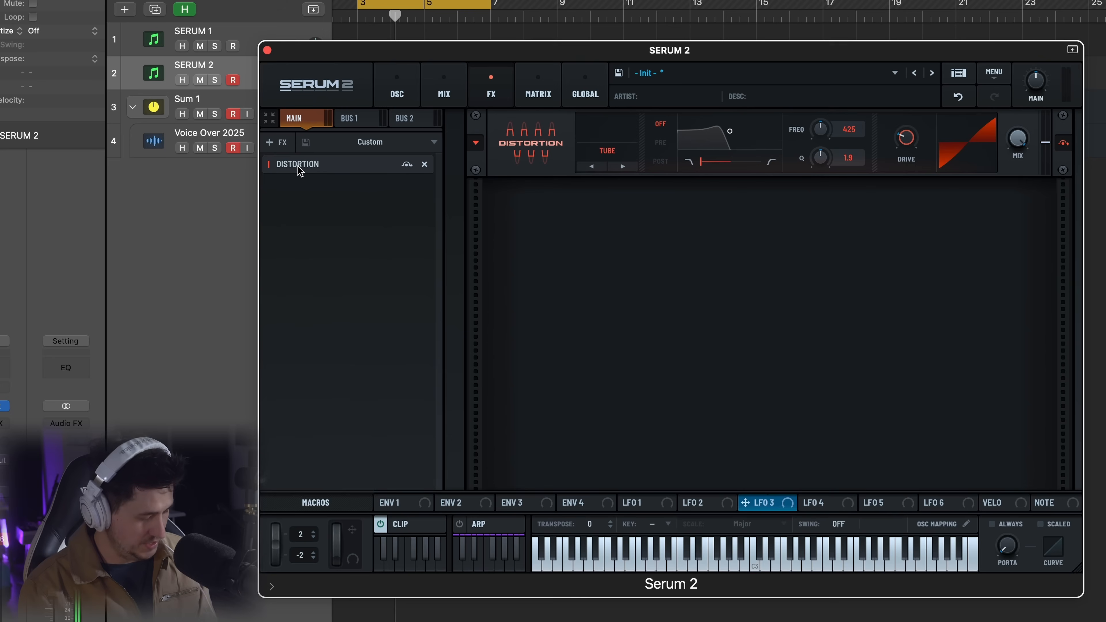
{"action": "left_click_drag", "start_coordinate": [298, 166], "coordinate": [329, 226]}
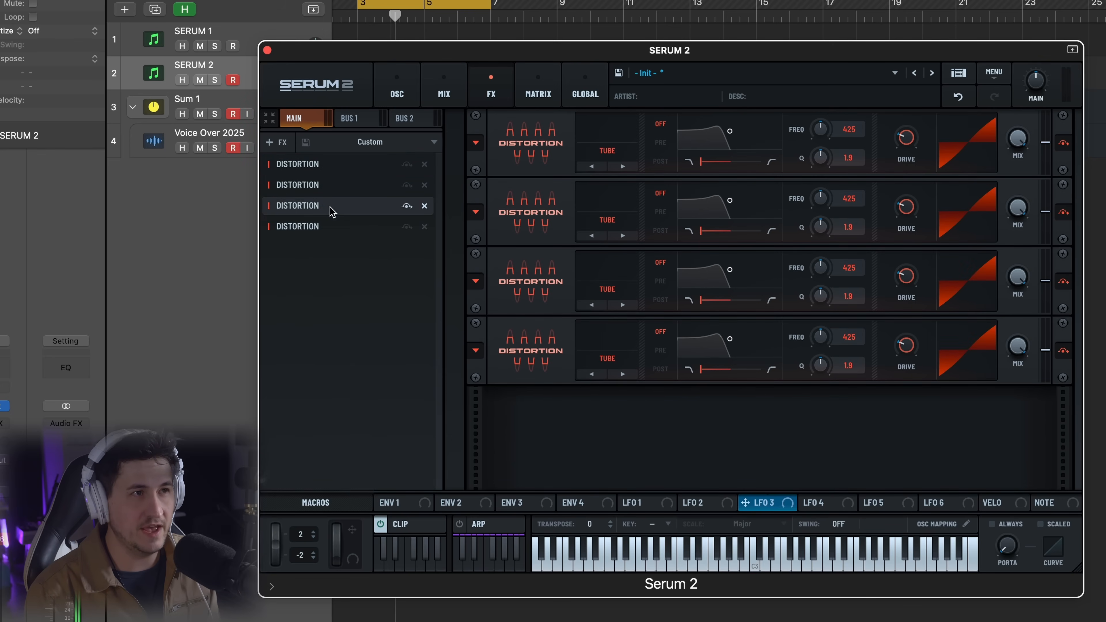
Remove all four Distortion modules from the Main effects rack.
{"action": "left_click", "coordinate": [425, 226]}
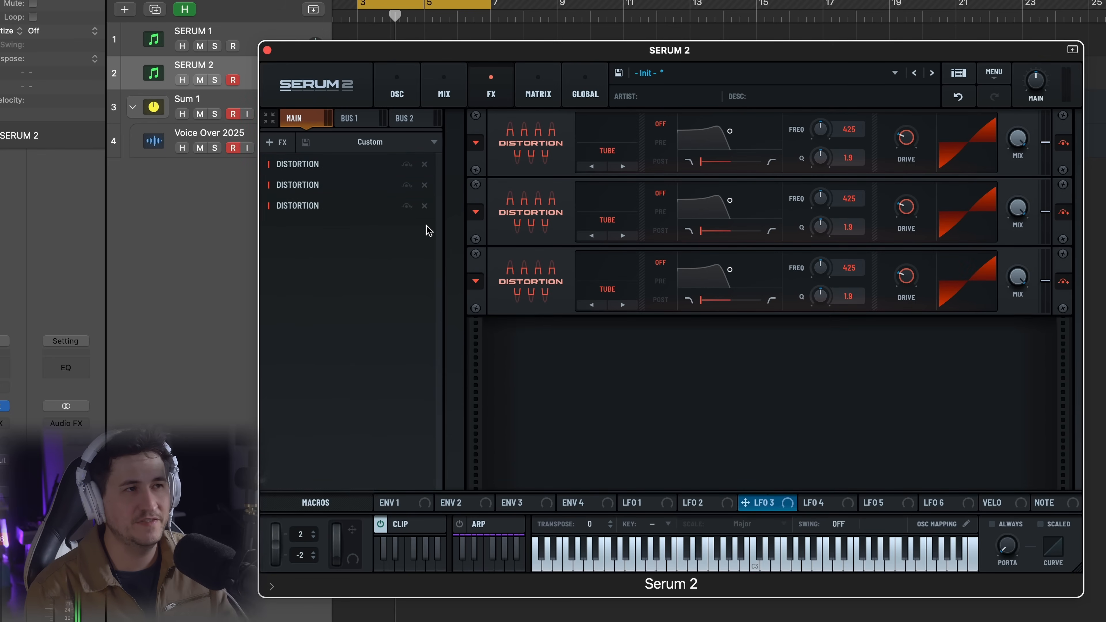
{"action": "left_click", "coordinate": [424, 206]}
{"action": "left_click", "coordinate": [425, 185]}
{"action": "left_click", "coordinate": [425, 165]}
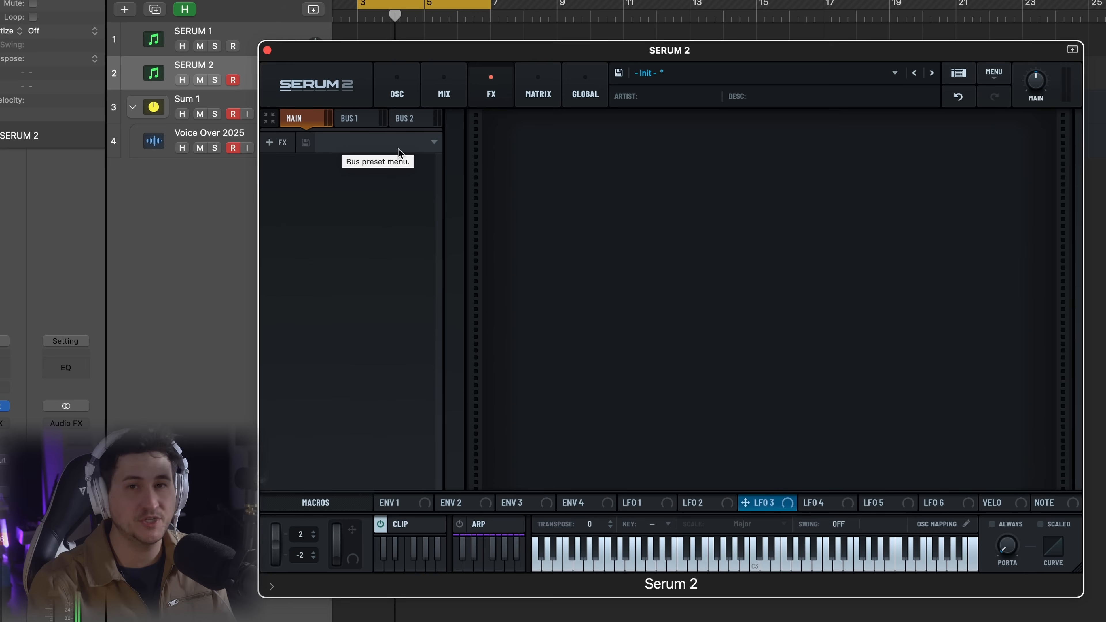
Look through the Main, Bus 1 and Bus 2 effects racks, ending on Bus 1.
{"action": "left_click", "coordinate": [344, 122]}
{"action": "left_click", "coordinate": [400, 122]}
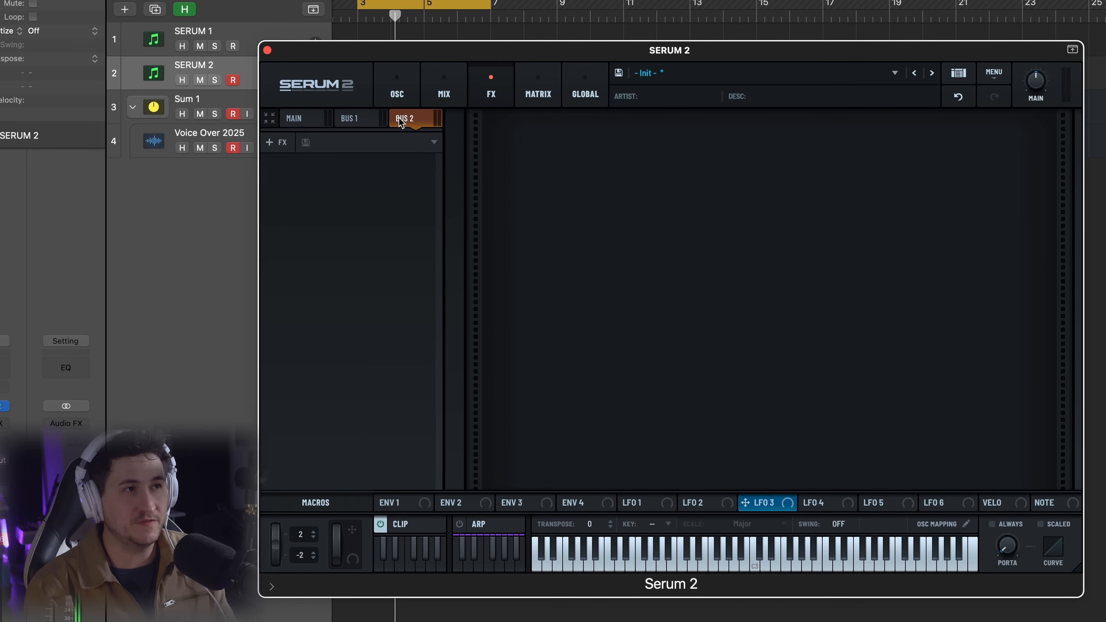
{"action": "left_click", "coordinate": [308, 119]}
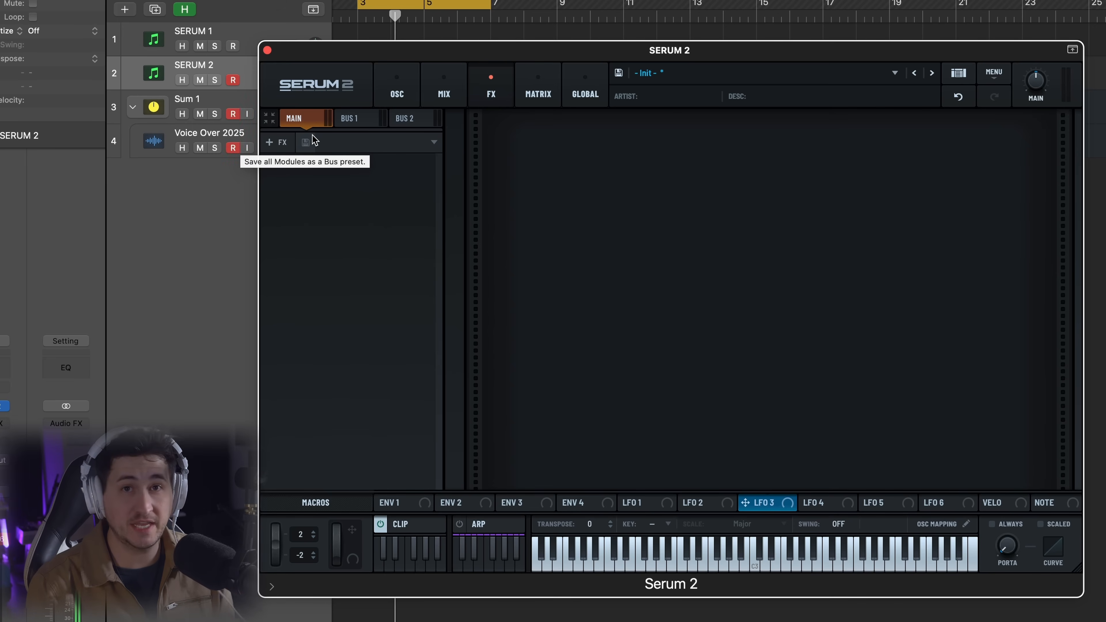
{"action": "left_click", "coordinate": [344, 120]}
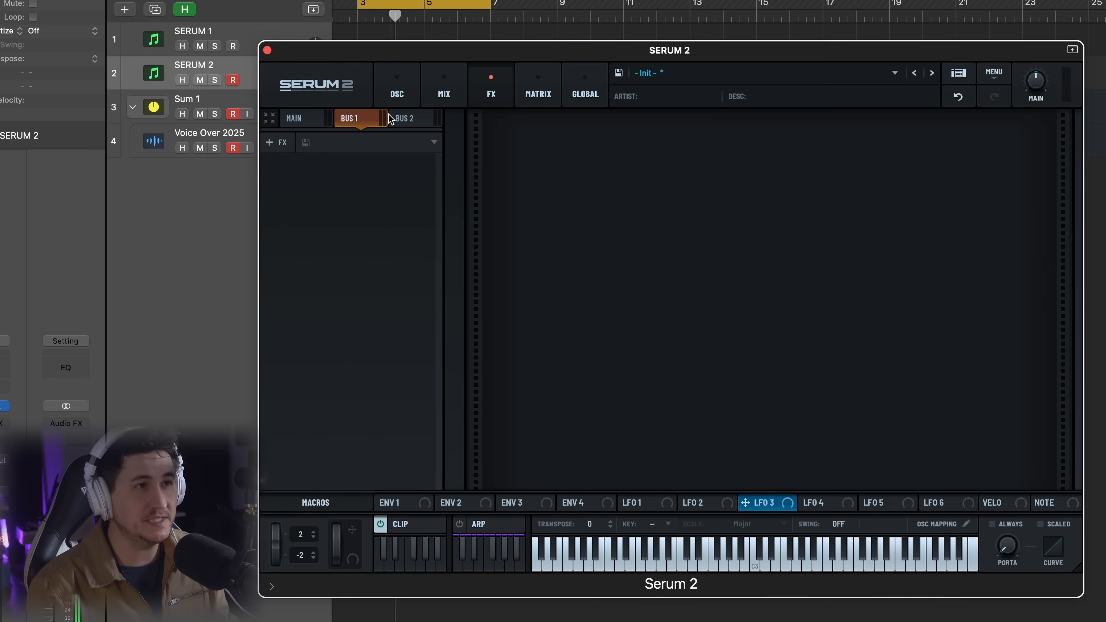
{"action": "left_click", "coordinate": [401, 117]}
{"action": "left_click", "coordinate": [348, 118]}
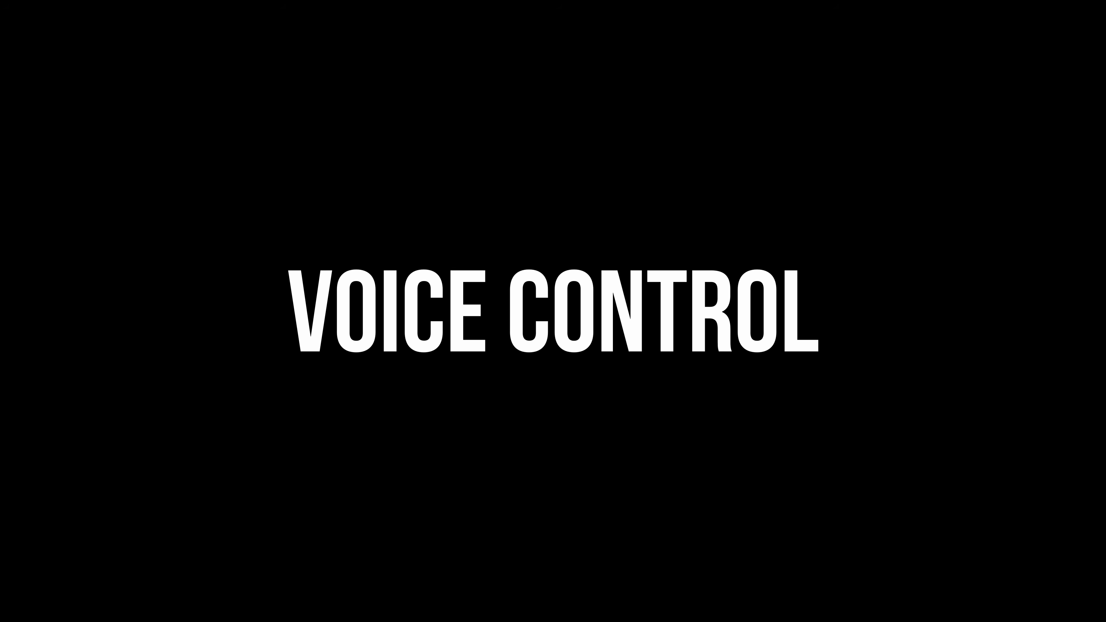
View the modulation matrix and the global Voice Control section, browsing its sequencer lanes and selecting Detune.
{"action": "left_click", "coordinate": [538, 91]}
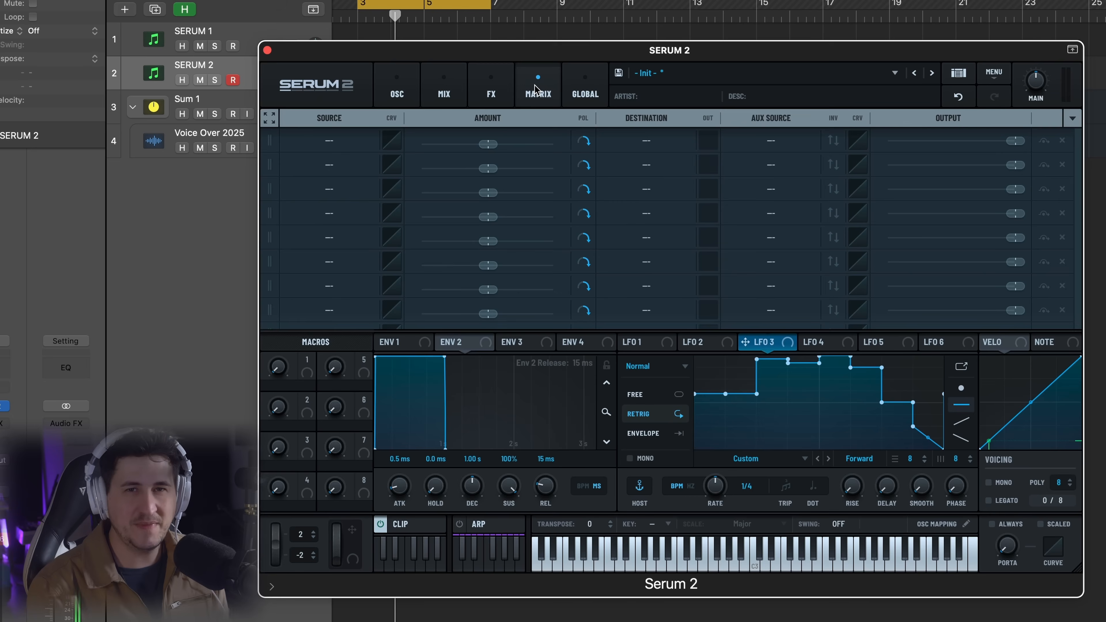
{"action": "left_click", "coordinate": [593, 92]}
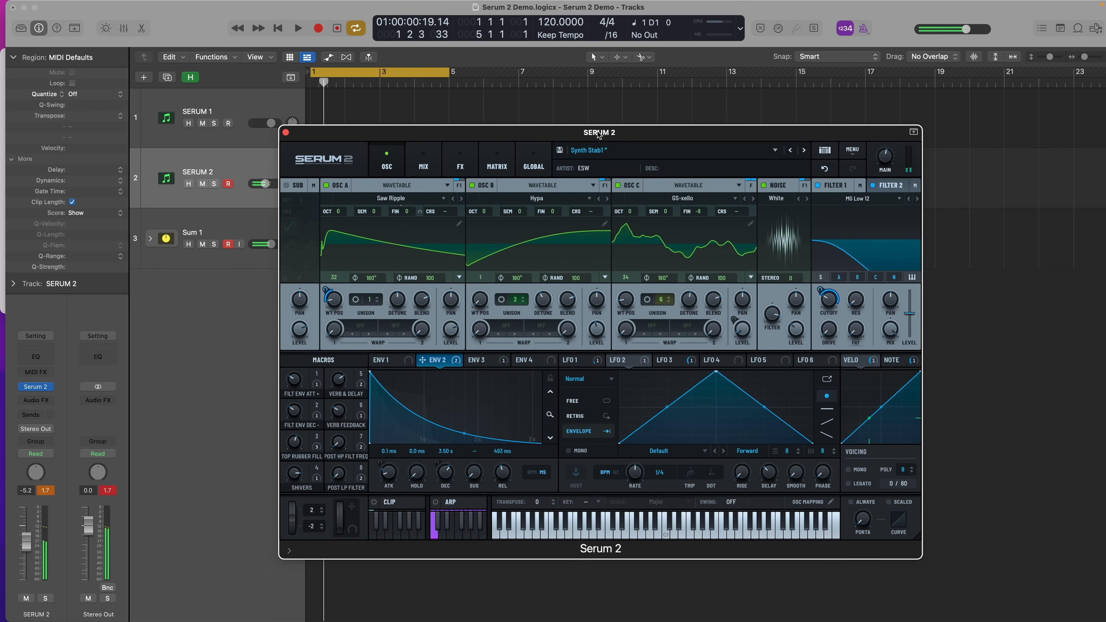
{"action": "left_click", "coordinate": [543, 166]}
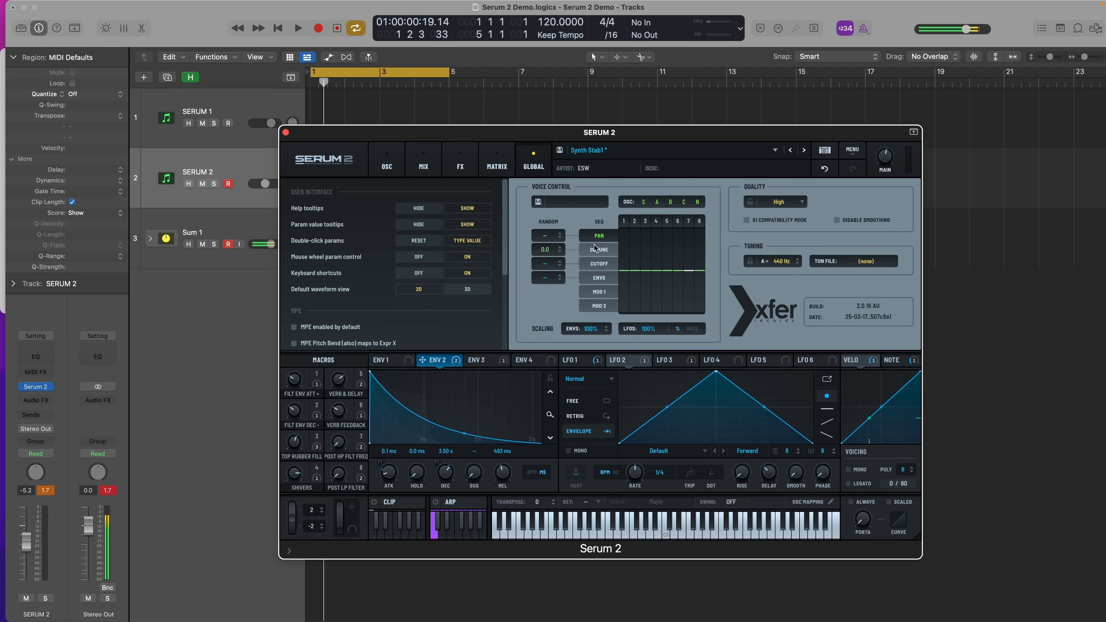
{"action": "left_click", "coordinate": [602, 262]}
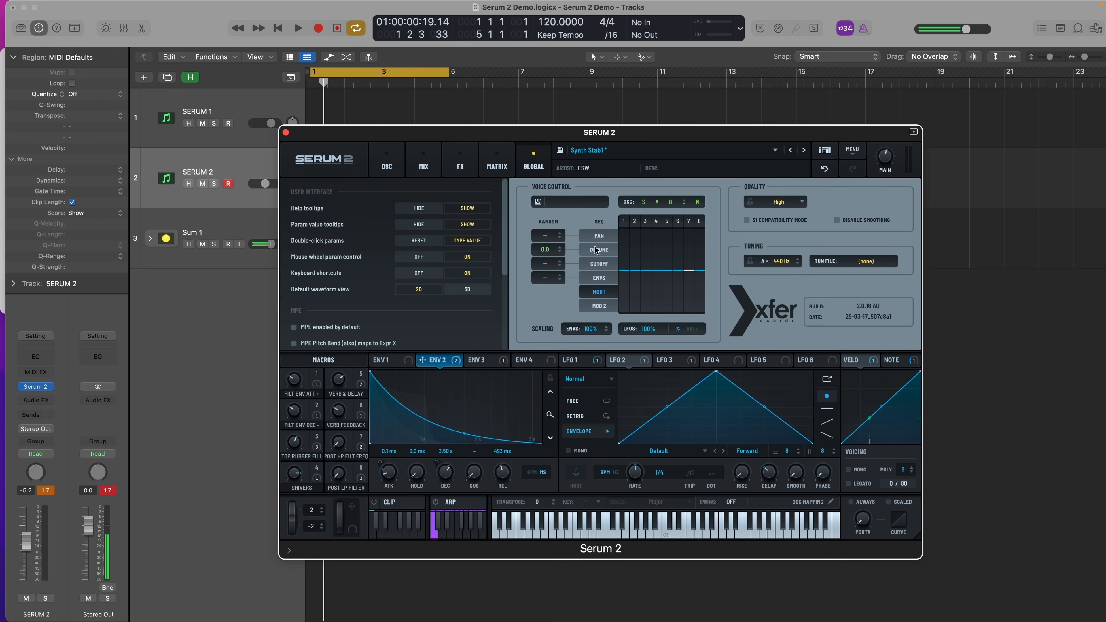
{"action": "left_click", "coordinate": [597, 250]}
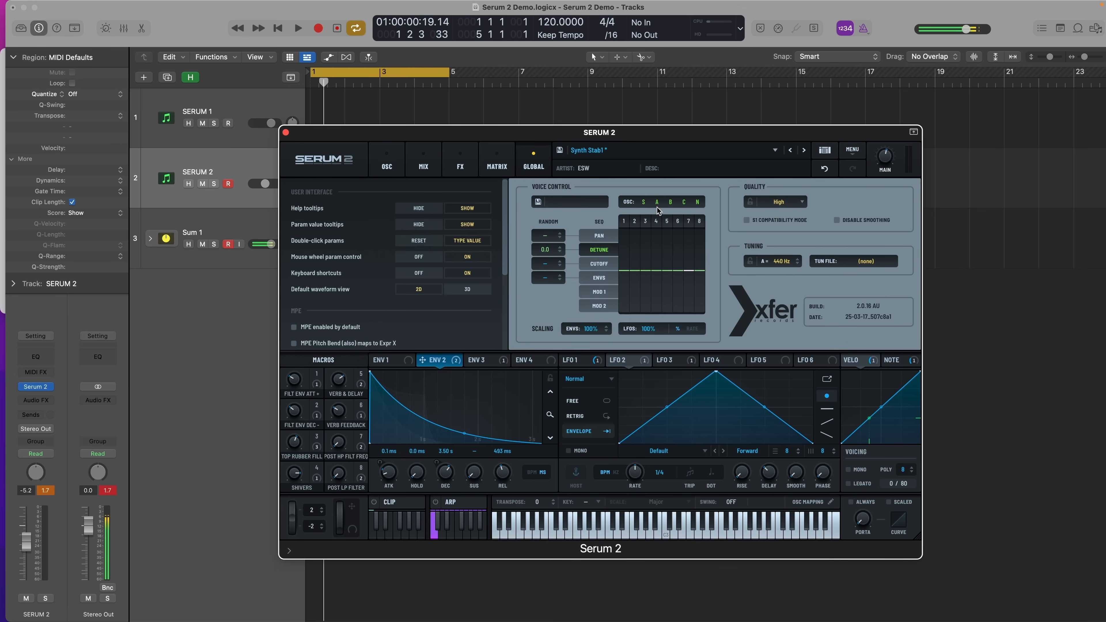
In Voice Control, raise step 8 of the Pan sequence fully, and redraw the Pan steps as slight offsets around centre.
{"action": "left_click", "coordinate": [387, 162]}
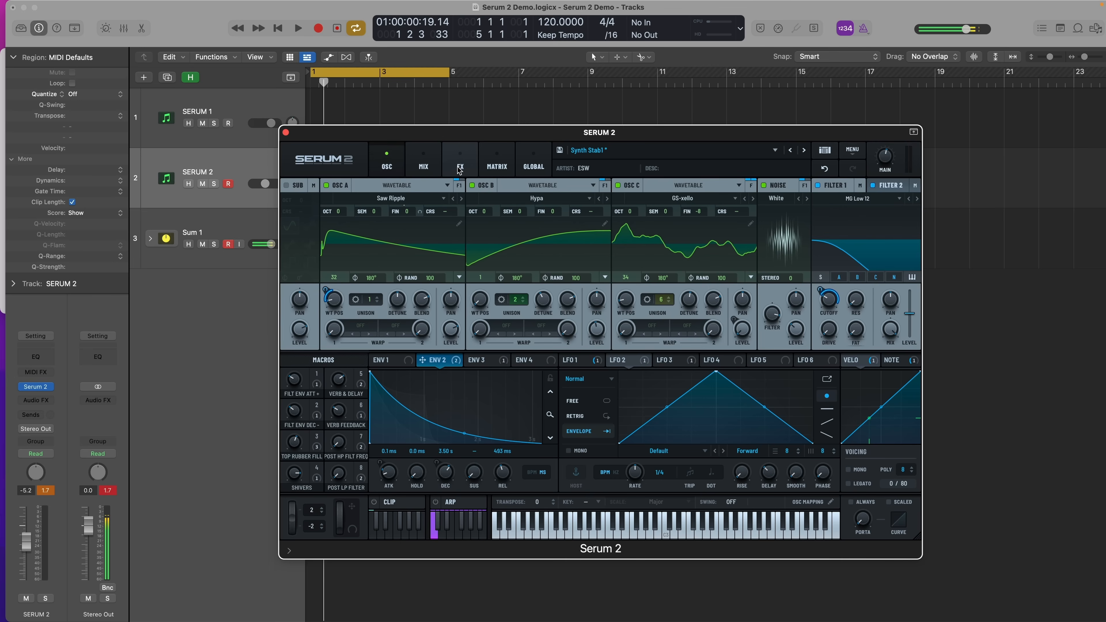
{"action": "left_click", "coordinate": [533, 163]}
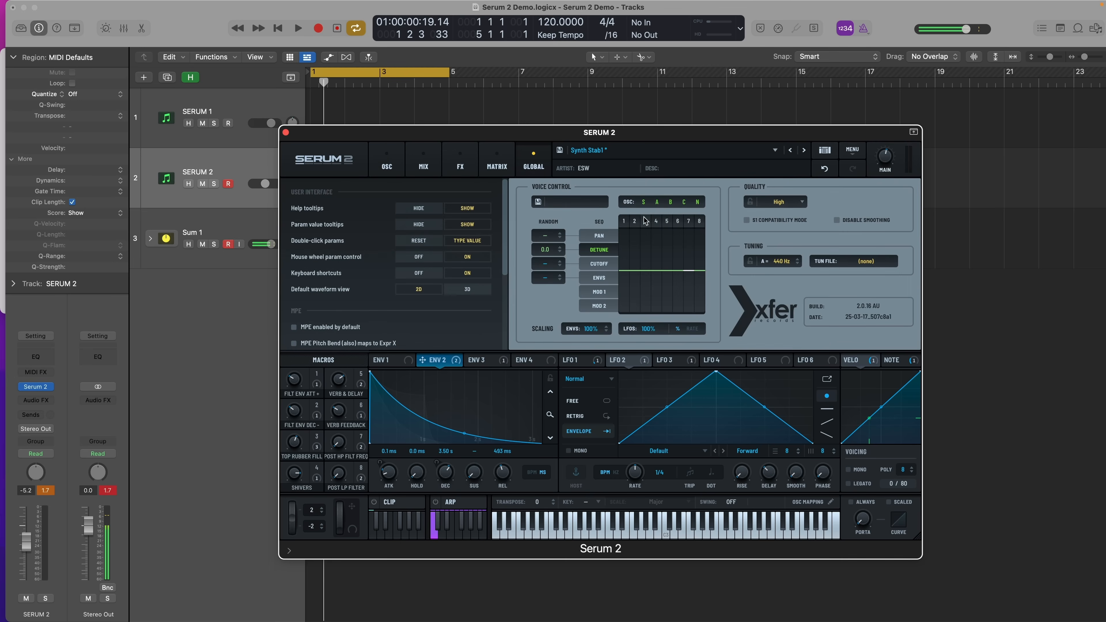
{"action": "left_click", "coordinate": [600, 237]}
{"action": "left_click_drag", "start_coordinate": [698, 269], "coordinate": [693, 213]}
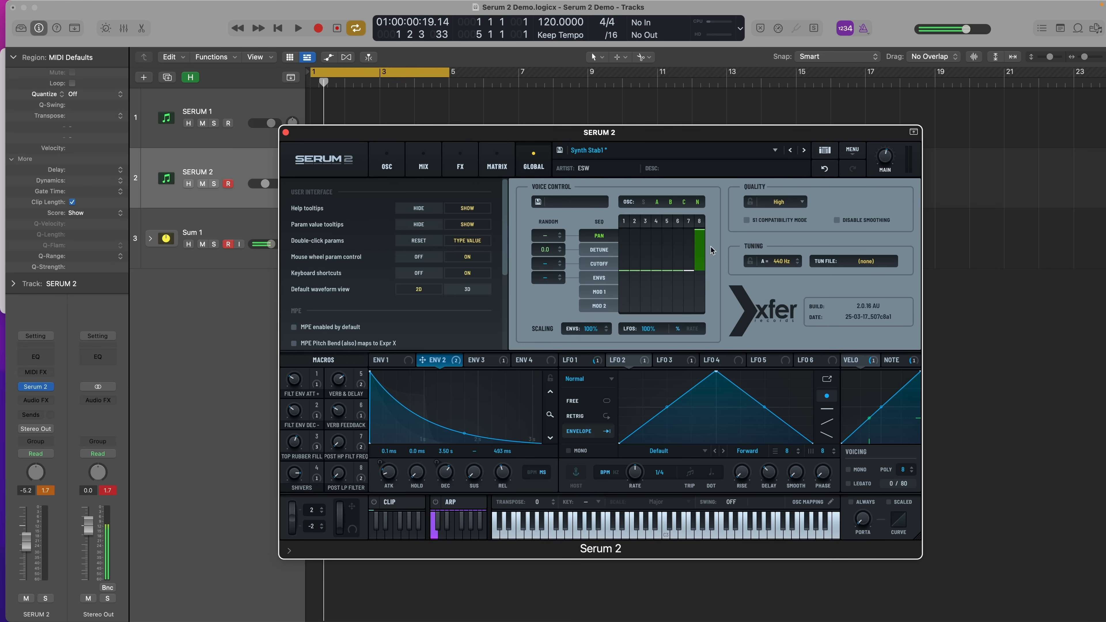
{"action": "left_click_drag", "start_coordinate": [698, 233], "coordinate": [702, 214]}
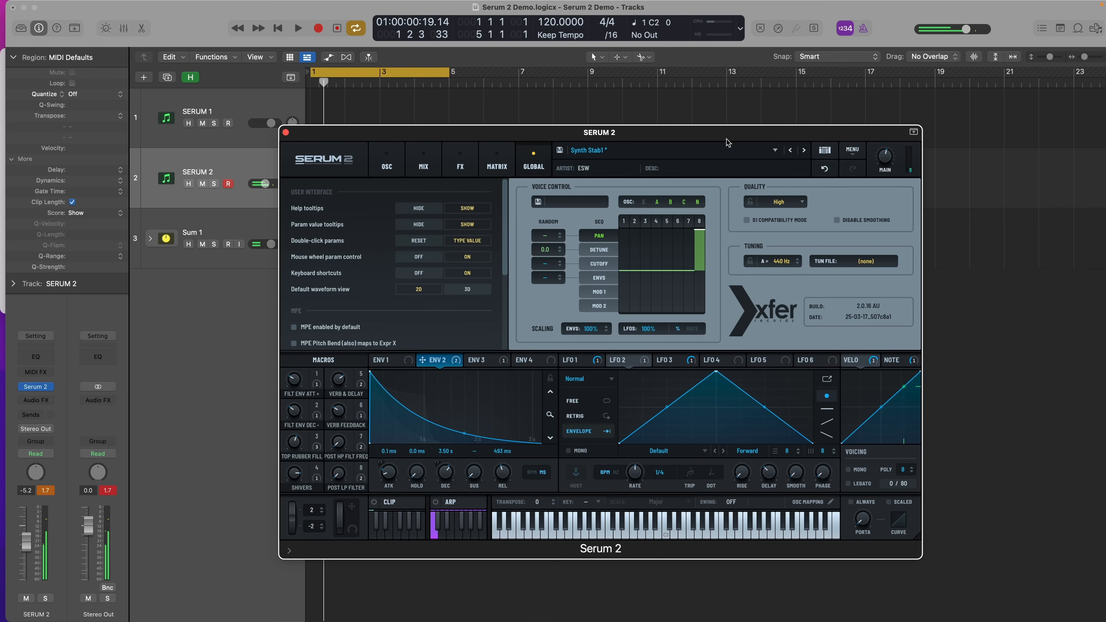
{"action": "mouse_move", "coordinate": [633, 273]}
{"action": "left_mouse_down"}
{"action": "mouse_move", "coordinate": [698, 265]}
{"action": "mouse_move", "coordinate": [691, 273]}
{"action": "left_mouse_up"}
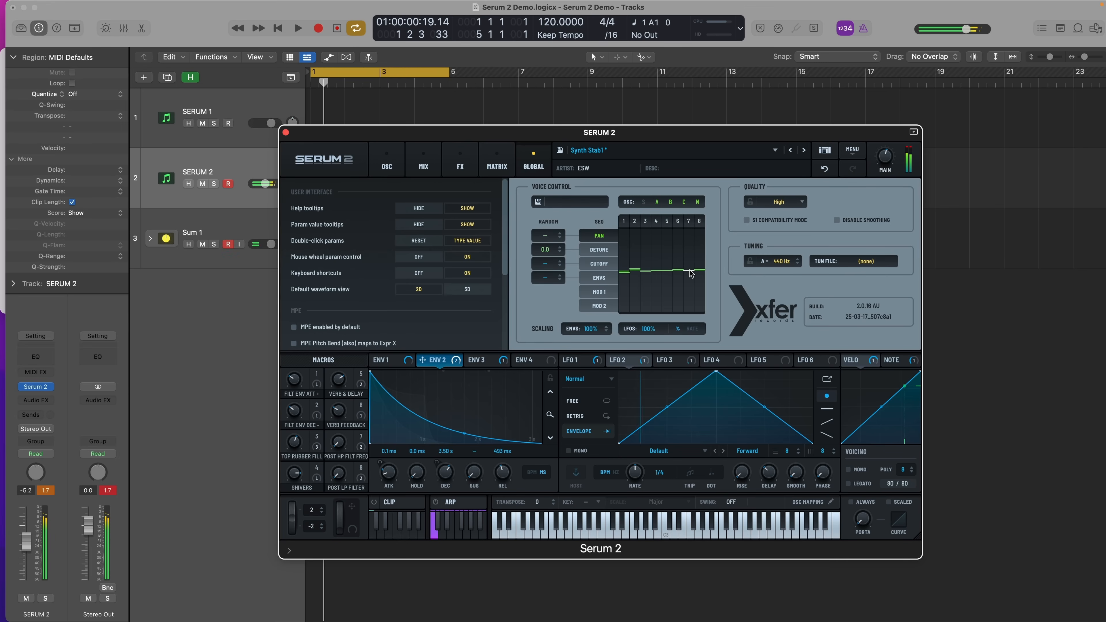
Load the factory Voice Control preset Subtle Analog.
{"action": "left_click", "coordinate": [595, 254]}
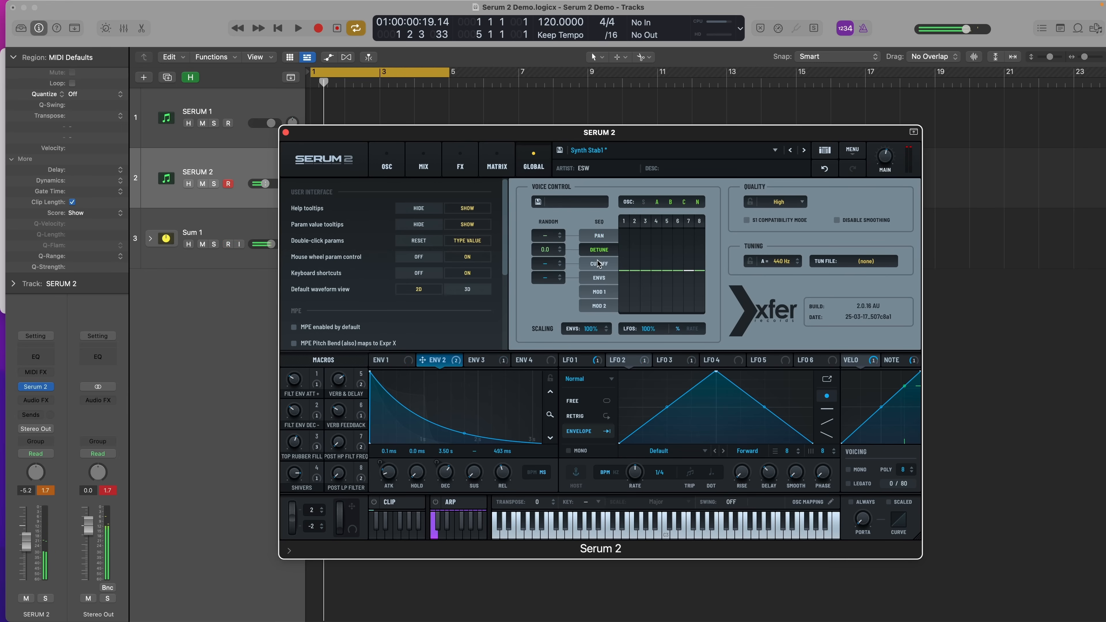
{"action": "left_click", "coordinate": [575, 206]}
{"action": "mouse_move", "coordinate": [575, 207]}
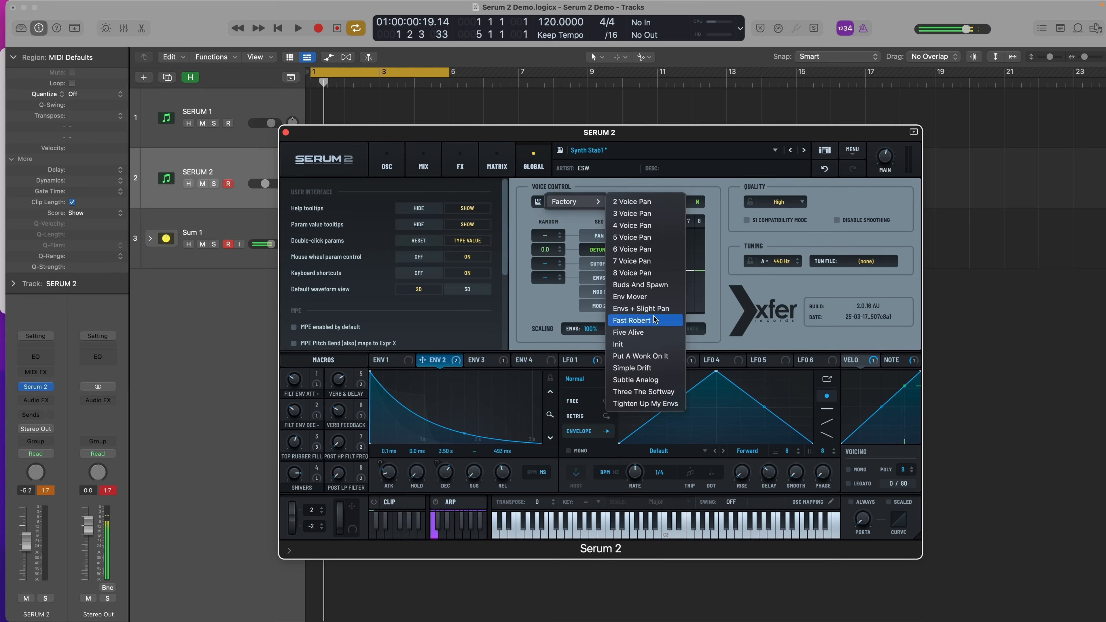
{"action": "left_click", "coordinate": [673, 380]}
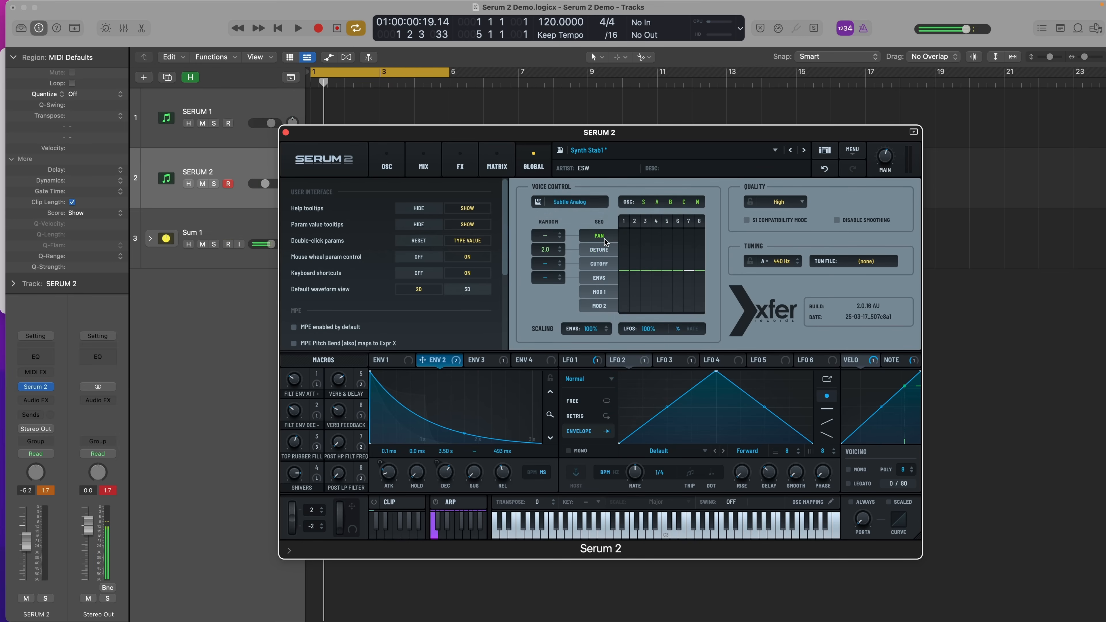
Give several steps of the Voice Control Cutoff sequence slight offsets around centre, raising steps 6 and 8 a little.
{"action": "left_click", "coordinate": [608, 264]}
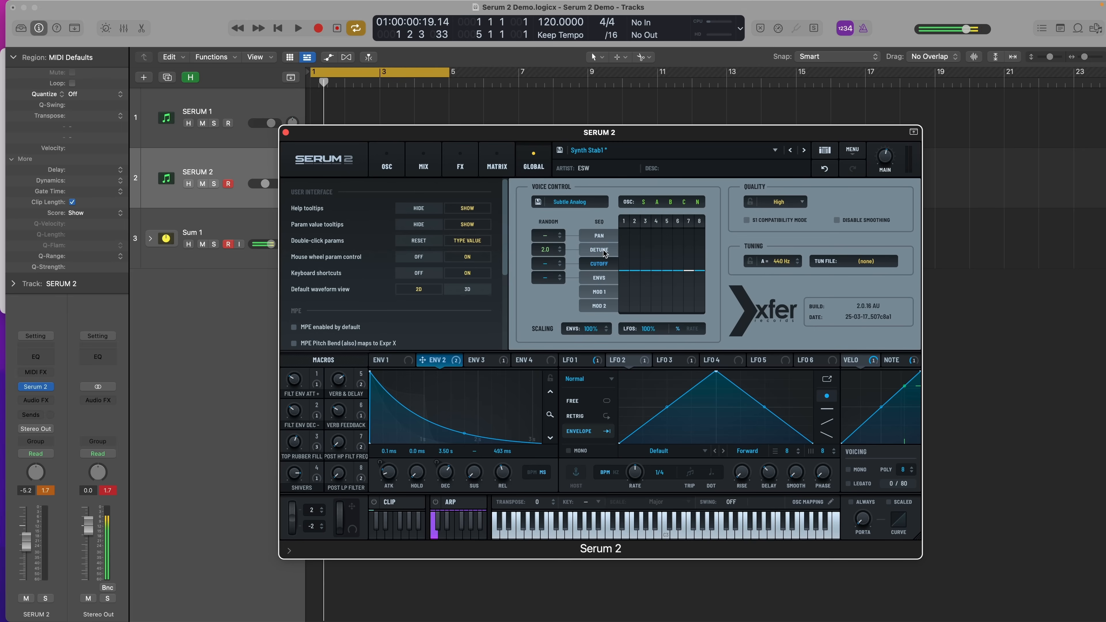
{"action": "left_click", "coordinate": [634, 270]}
{"action": "left_click", "coordinate": [646, 271]}
{"action": "left_click", "coordinate": [676, 266]}
{"action": "left_click", "coordinate": [676, 267]}
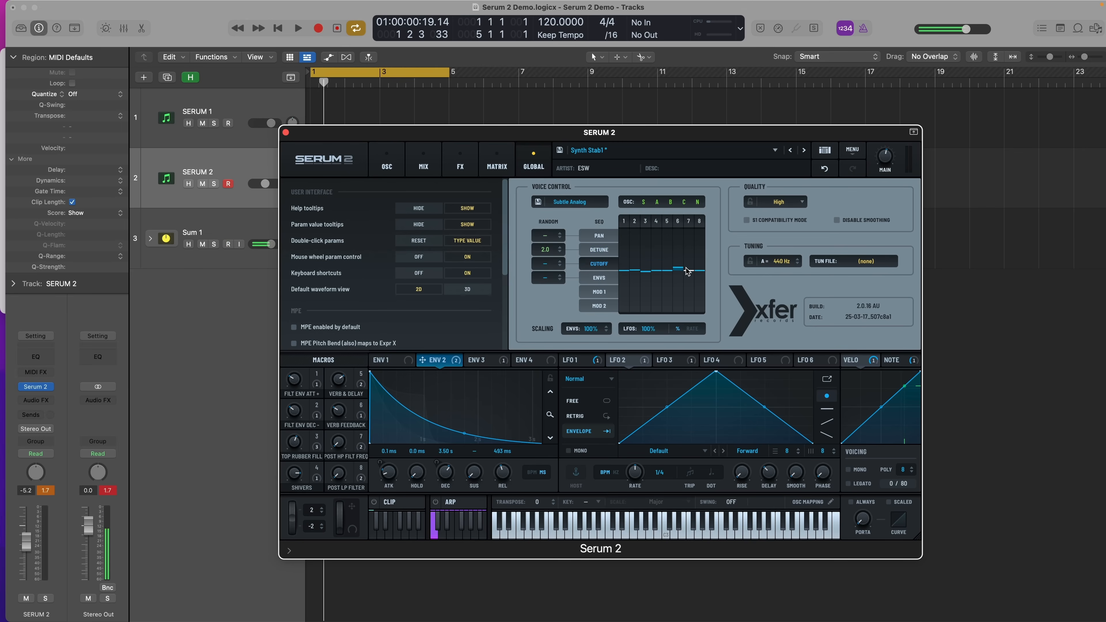
{"action": "left_click", "coordinate": [701, 272]}
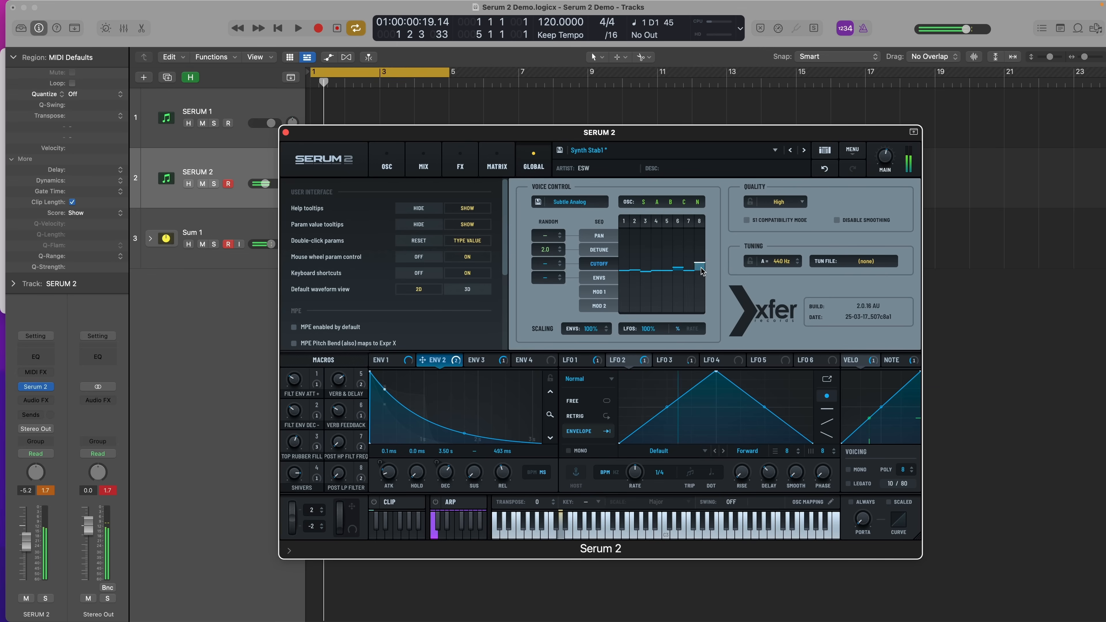